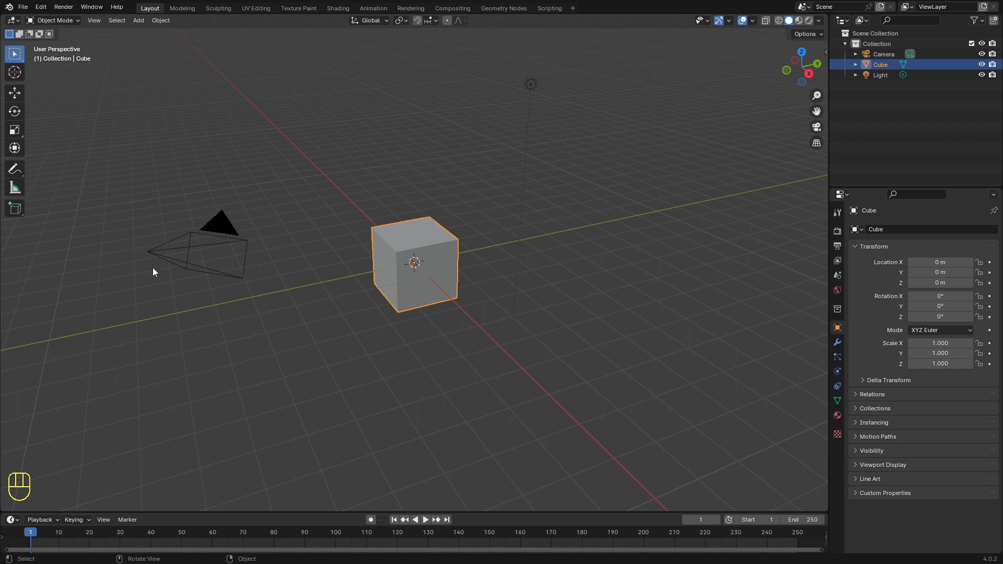
# Delete the default camera and light, leaving only the cube in the scene.
pyautogui.click(195, 250)
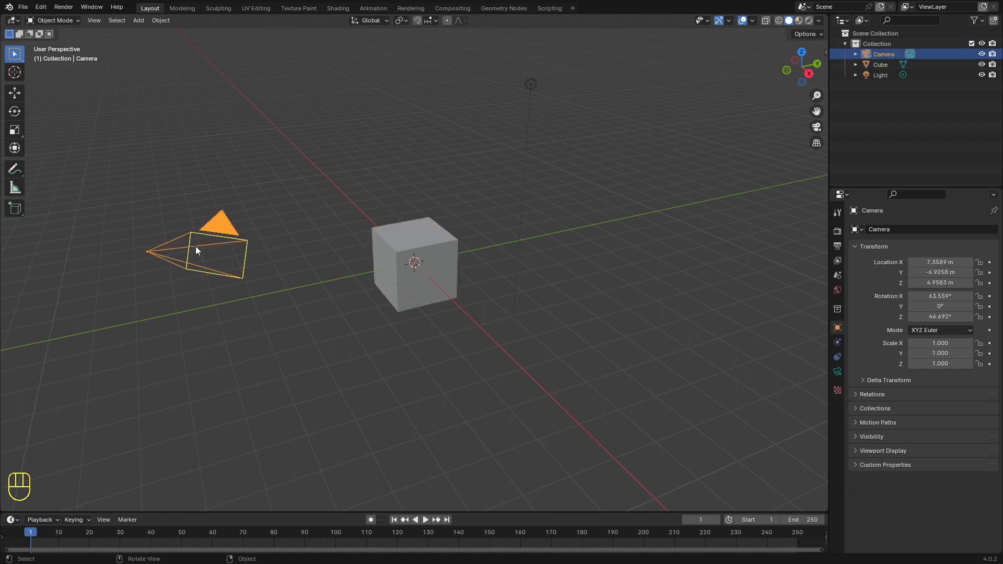
pyautogui.press('shift')
pyautogui.keyDown('shift'); pyautogui.click(528, 87); pyautogui.keyUp('shift')
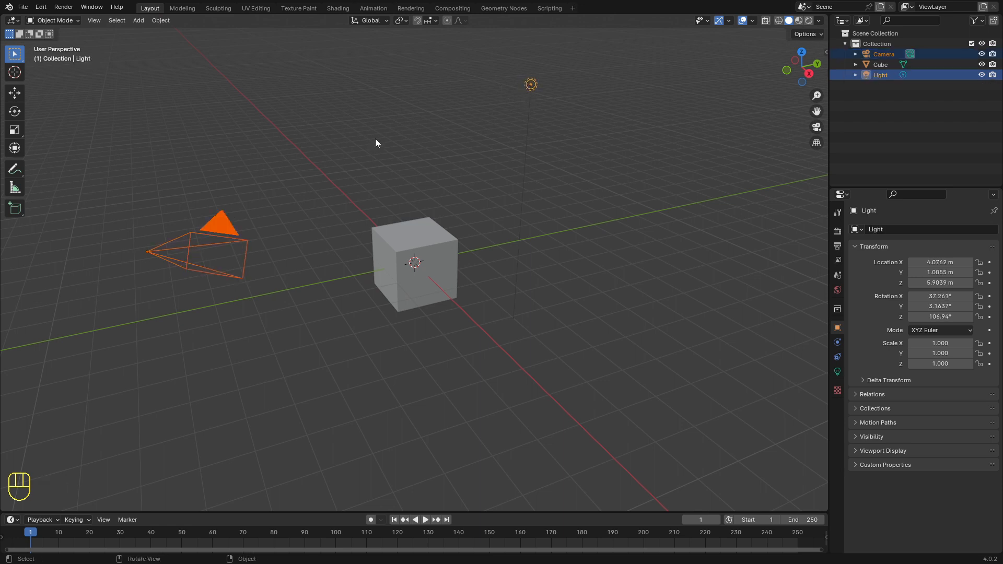
pyautogui.press('x')
pyautogui.click(312, 148)
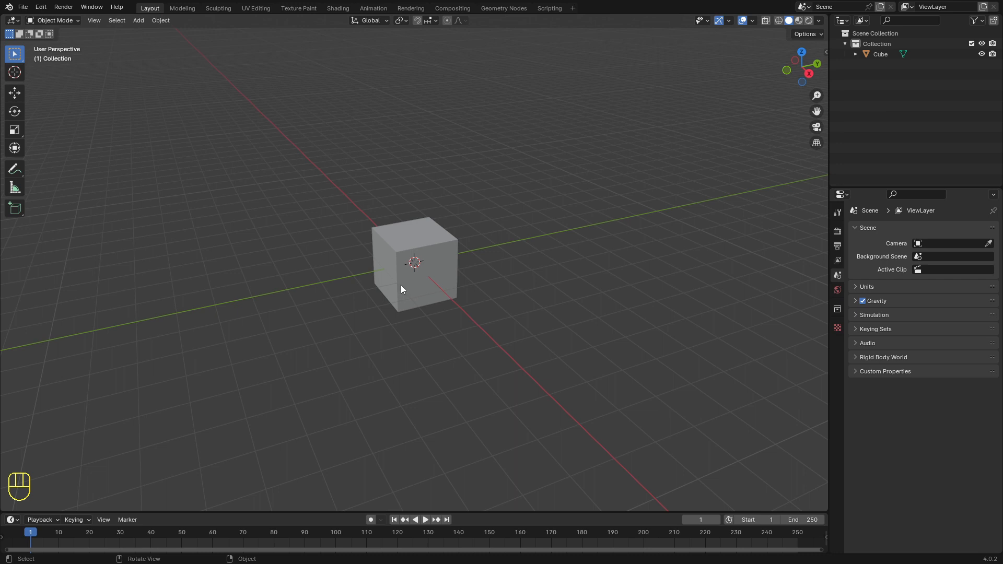
# Flatten the cube's mesh along Z in Edit Mode into a thin slab about 0.13 of its original height.
pyautogui.click(392, 251)
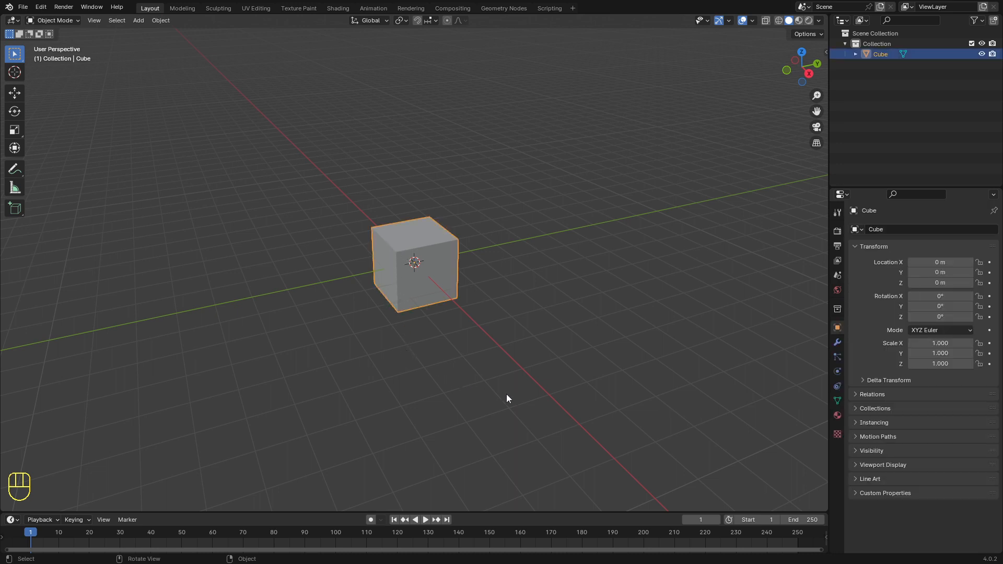
pyautogui.press('Tab')
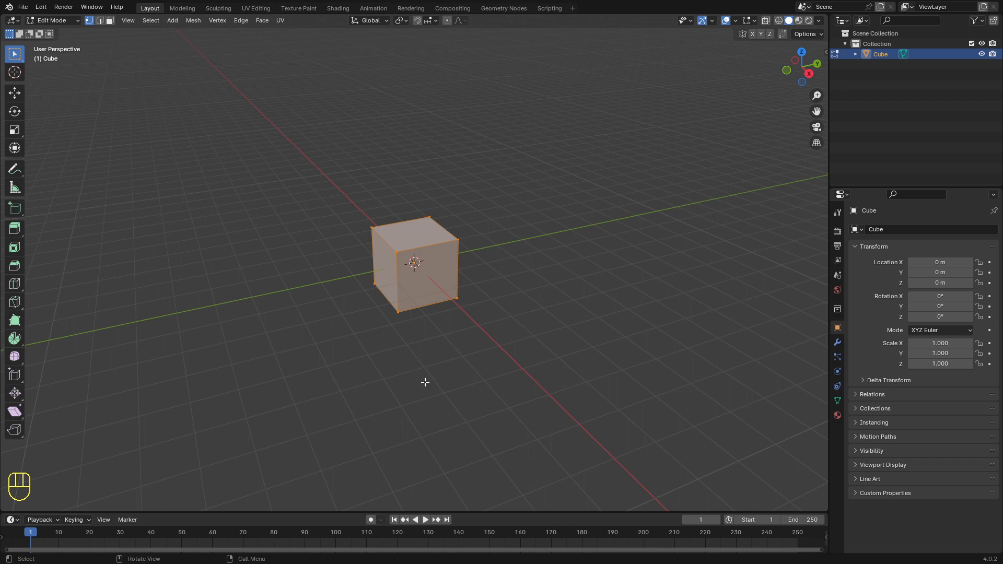
pyautogui.press('s')
pyautogui.press('z')
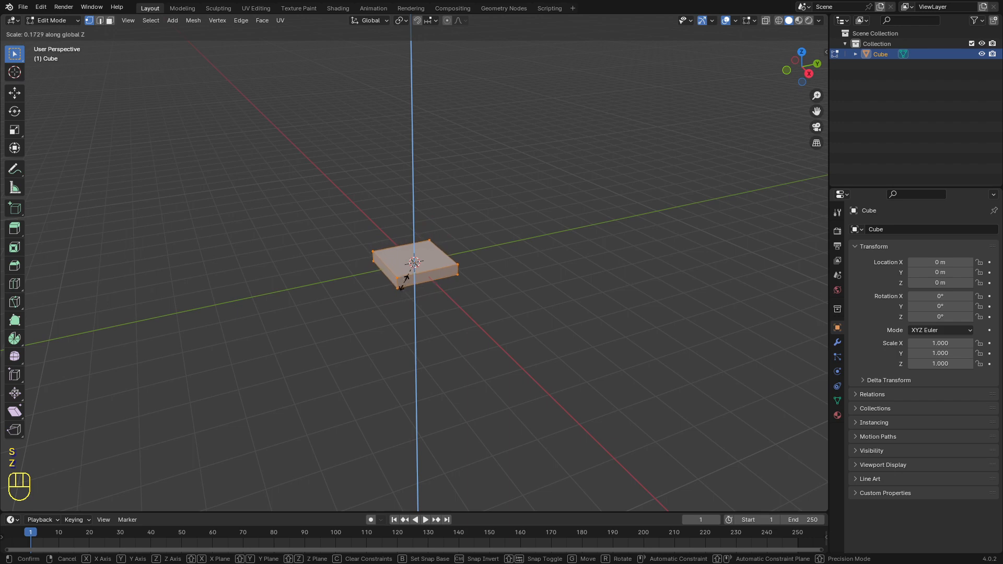
pyautogui.click(405, 277)
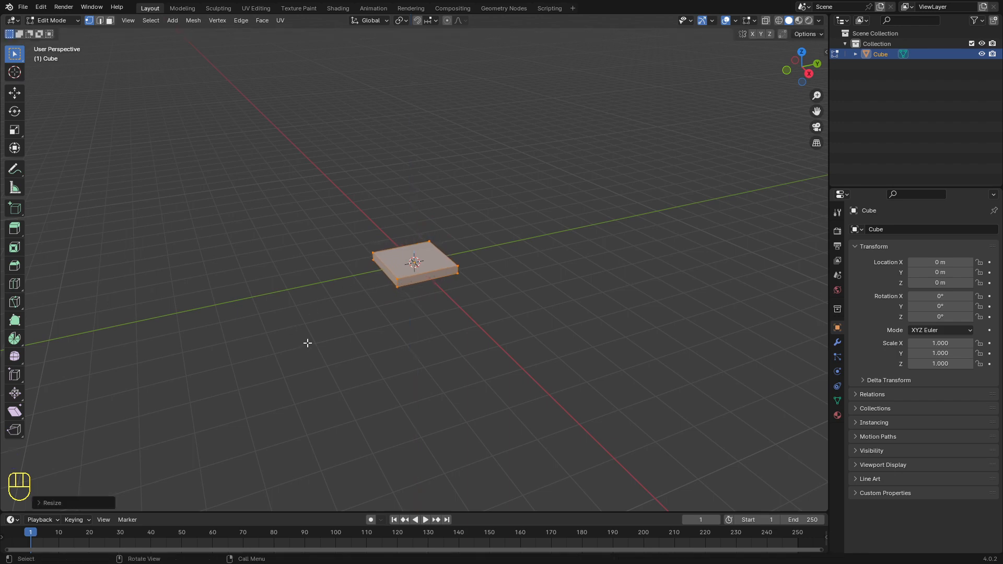
# Add a centred loop cut parallel to the Y axis and bevel it about 0.7 m into two edge loops near the slab's sides.
pyautogui.middleClick(308, 343)
pyautogui.moveTo(335, 341); pyautogui.dragTo(369, 330, button='middle')
pyautogui.scroll(4, 374, 359)
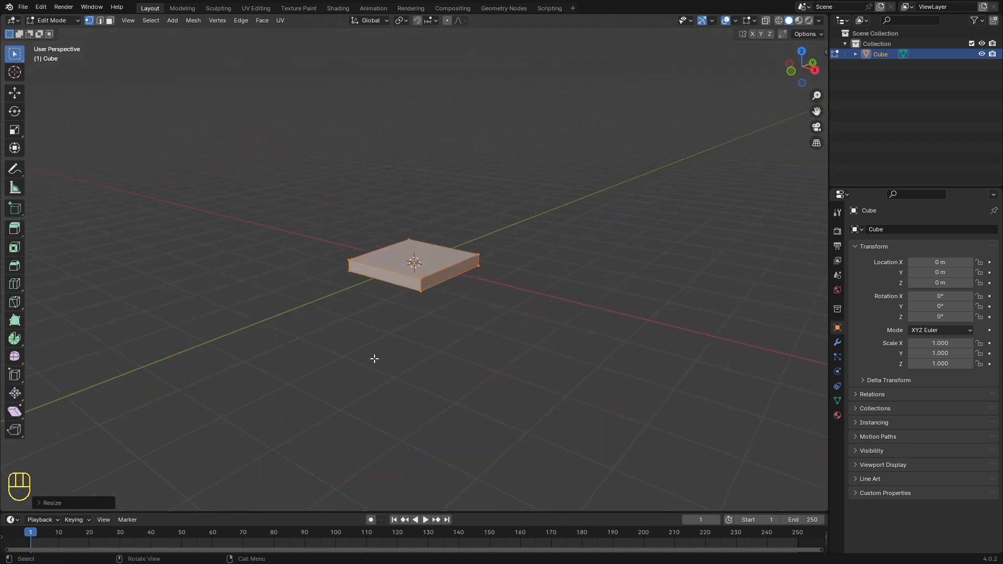
pyautogui.scroll(1, 373, 358)
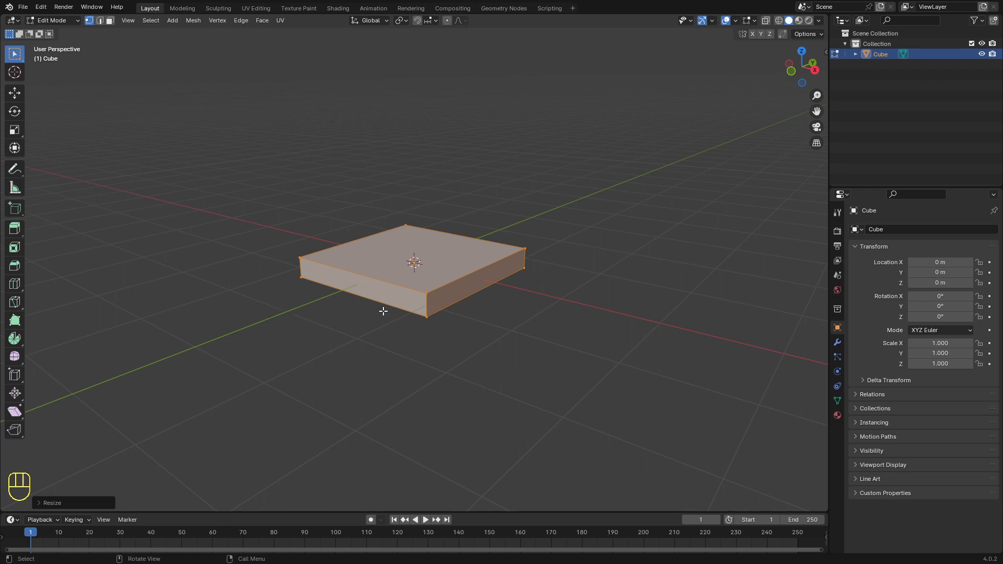
pyautogui.press('ctrl')
pyautogui.hotkey('ctrl', 'r')
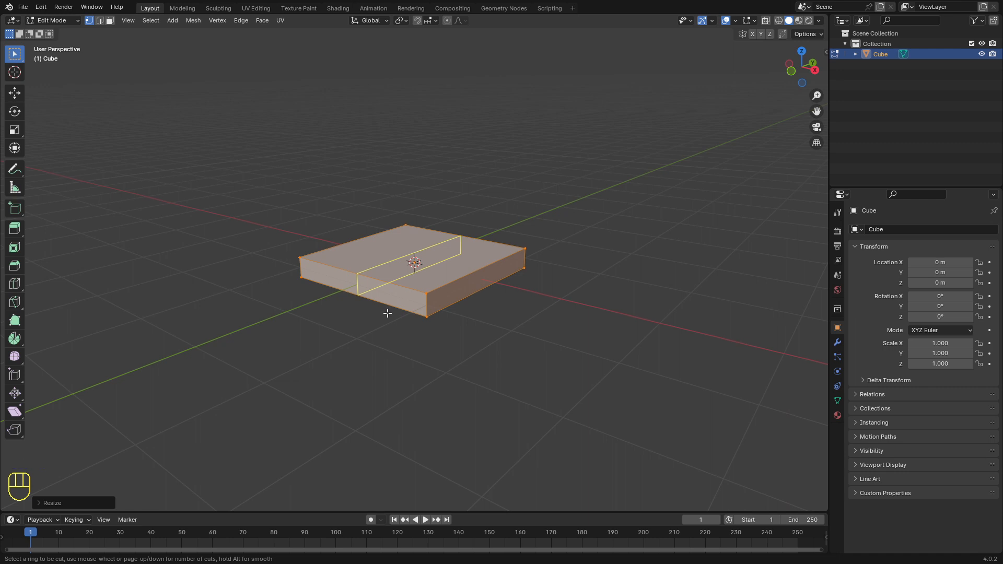
pyautogui.click(388, 314)
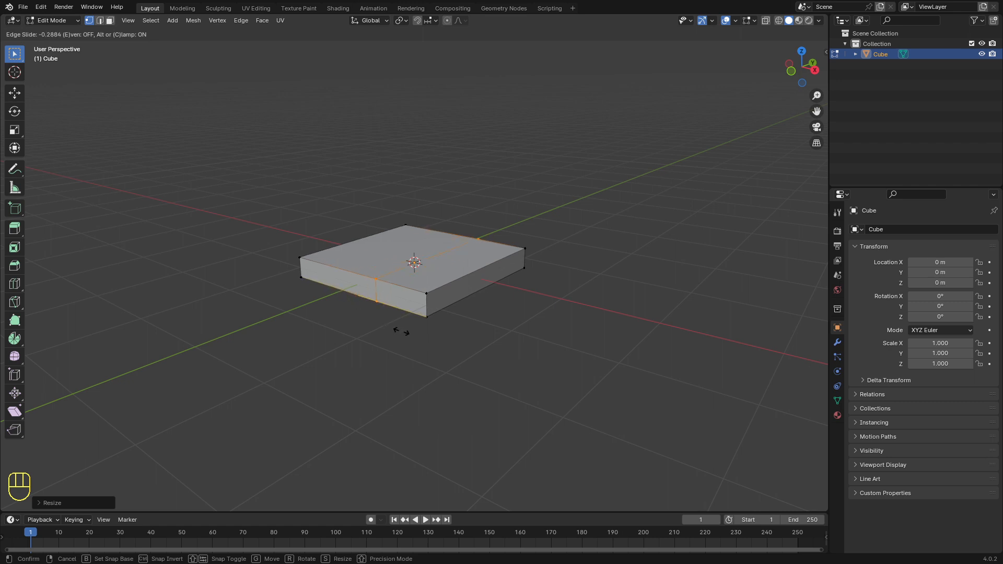
pyautogui.click(401, 331)
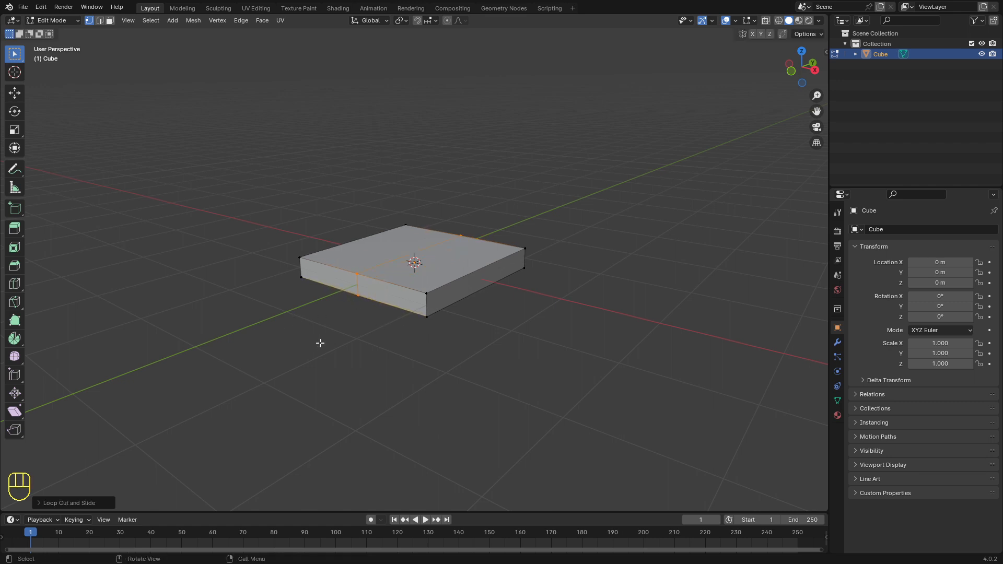
pyautogui.press('ctrl')
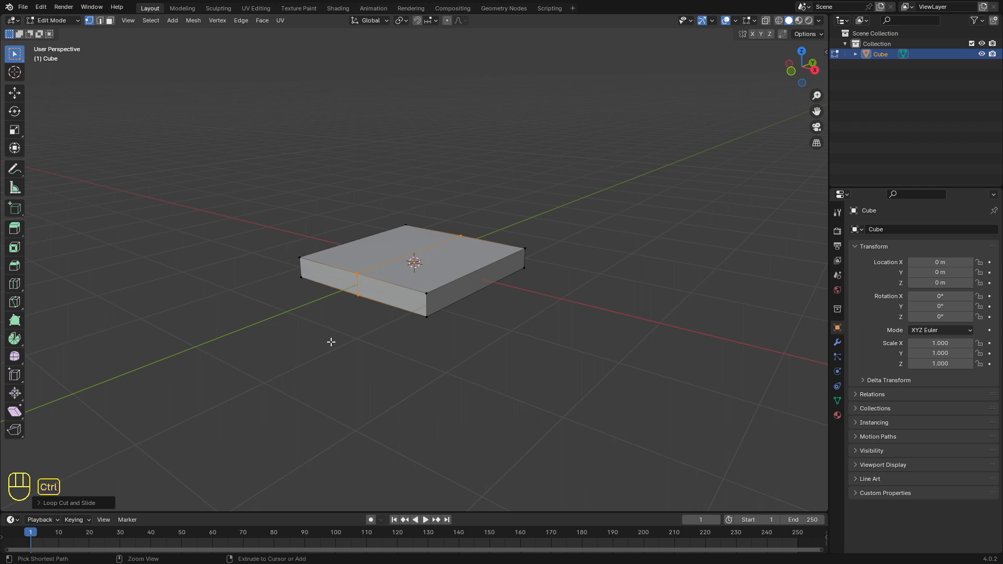
pyautogui.hotkey('ctrl', 'b')
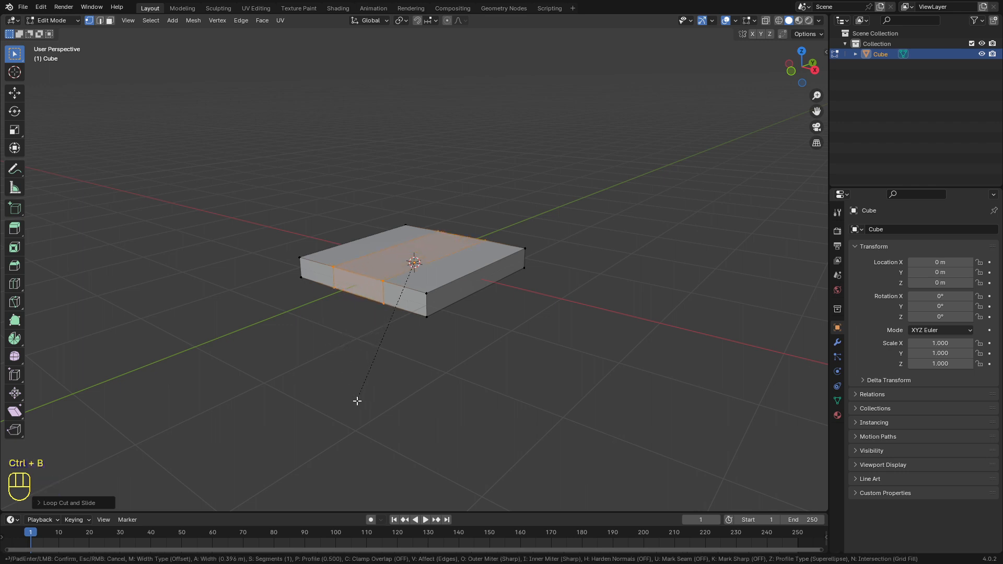
pyautogui.click(369, 433)
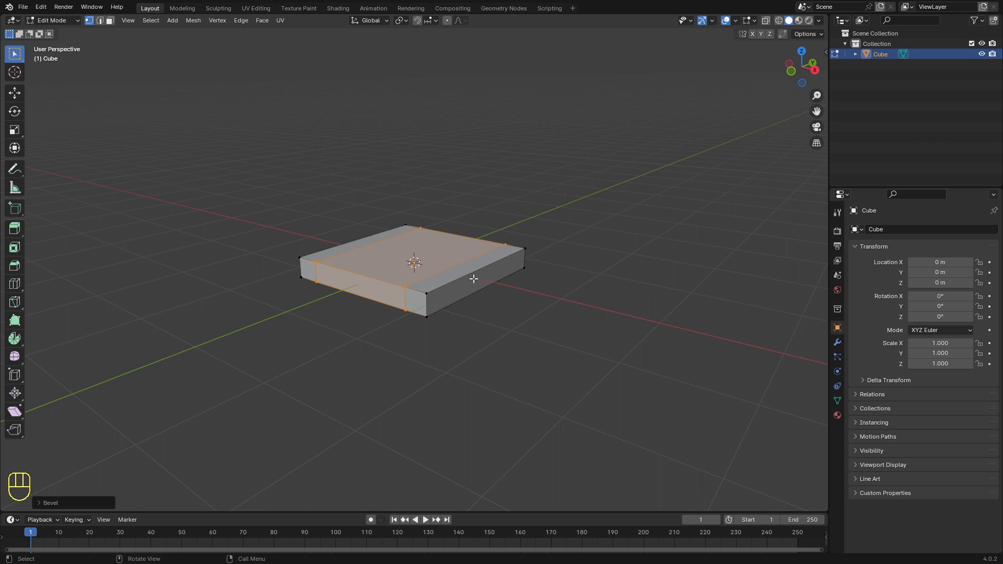
# Add a centred loop cut parallel to the X axis and bevel it about 0.7 m with a single segment.
pyautogui.hotkey('ctrl', 'r')
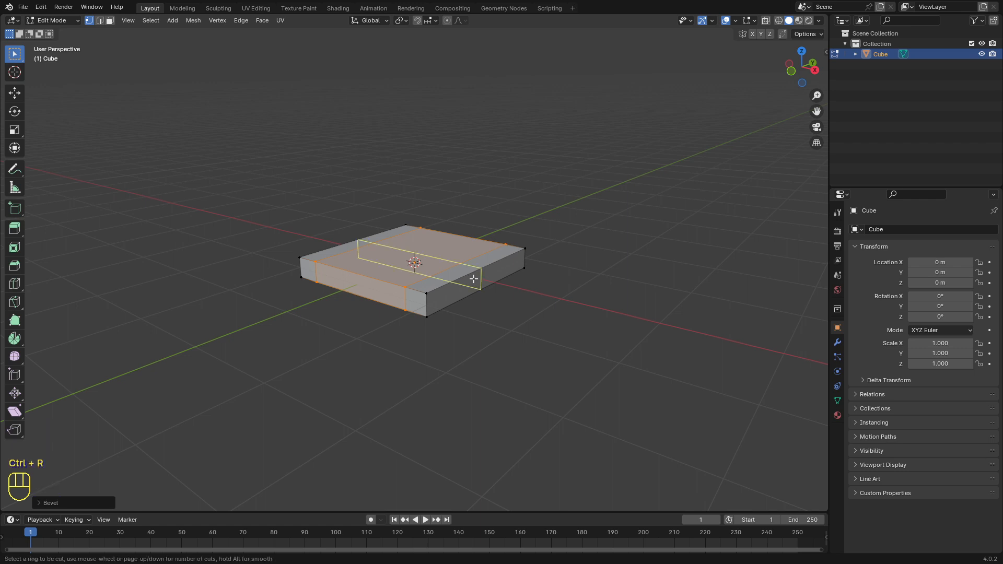
pyautogui.click(475, 279)
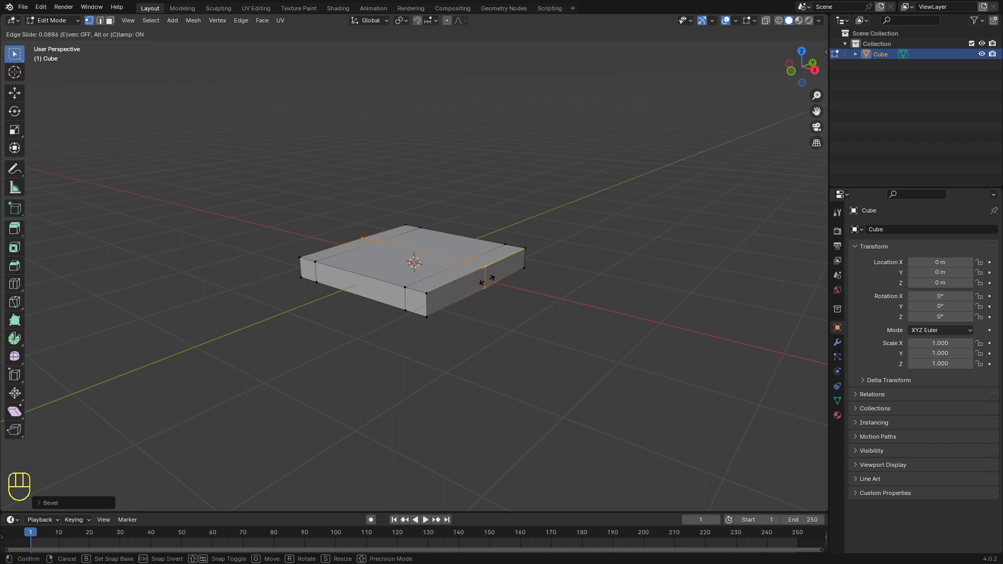
pyautogui.click(487, 280)
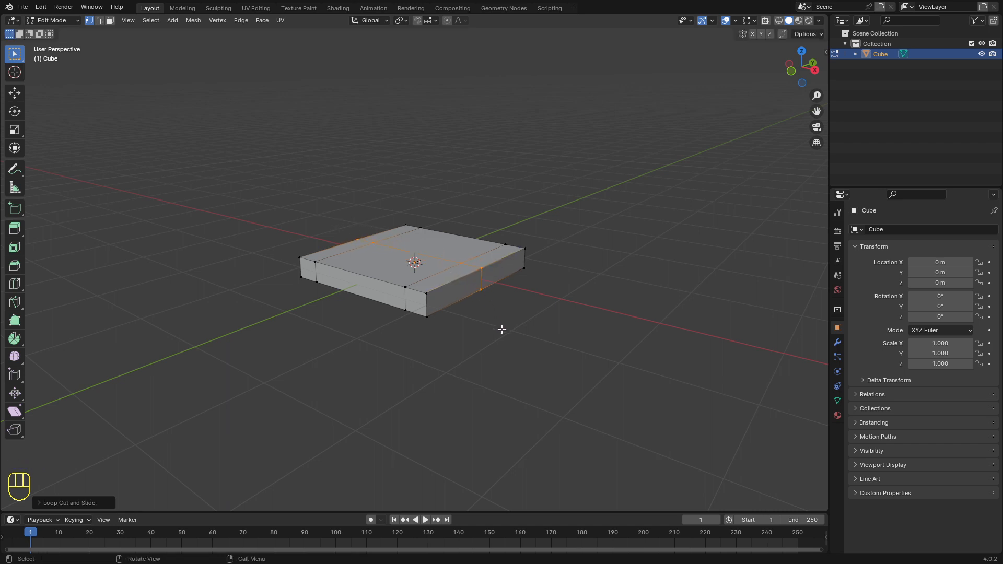
pyautogui.press('ctrl')
pyautogui.hotkey('ctrl', 'b')
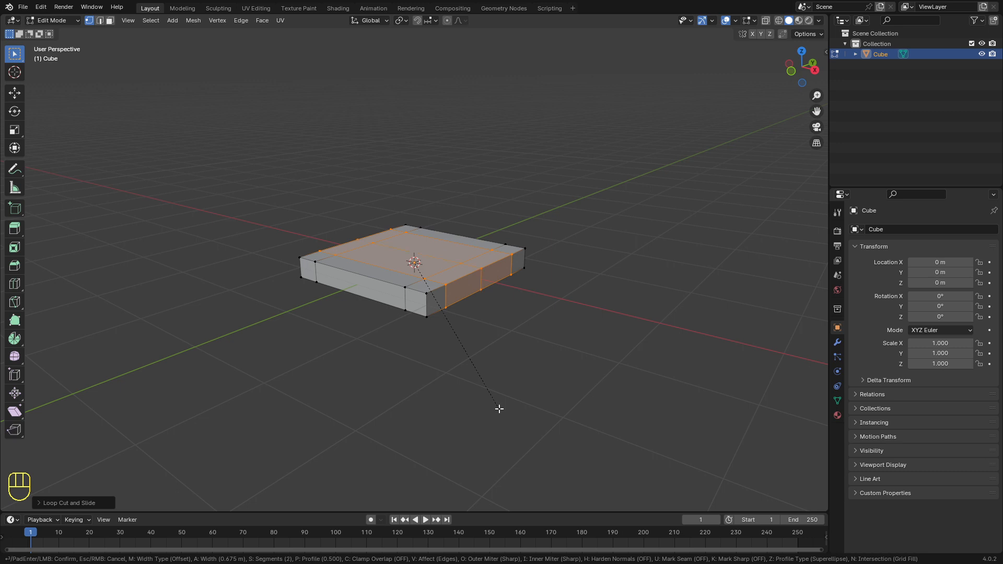
pyautogui.scroll(3, 499, 409)
pyautogui.scroll(-3, 499, 408)
pyautogui.click(499, 412)
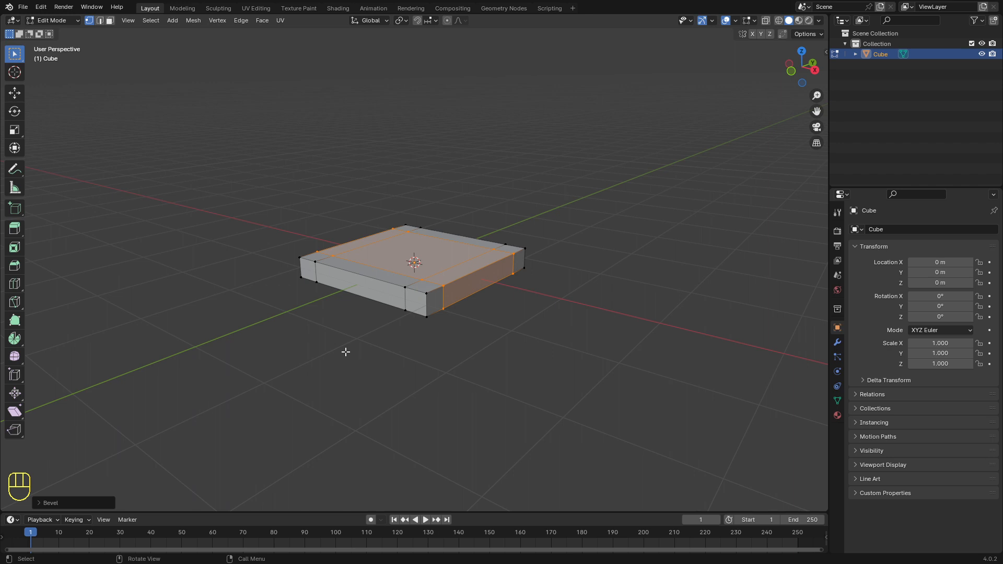
# Extrude the four square corner faces on the slab's underside downward about 0.95 m to form legs.
pyautogui.press('ctrl+KP_7')
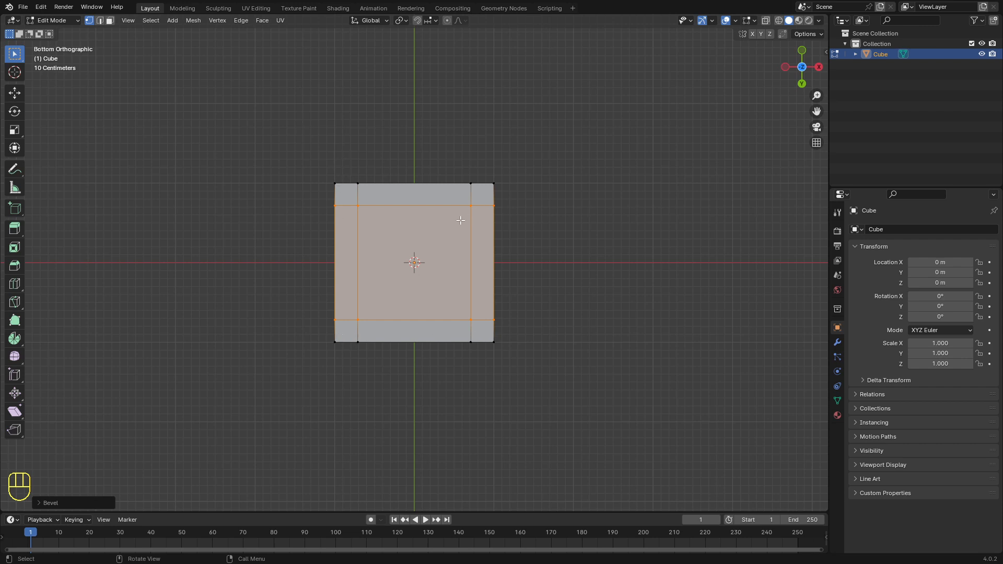
pyautogui.press('3')
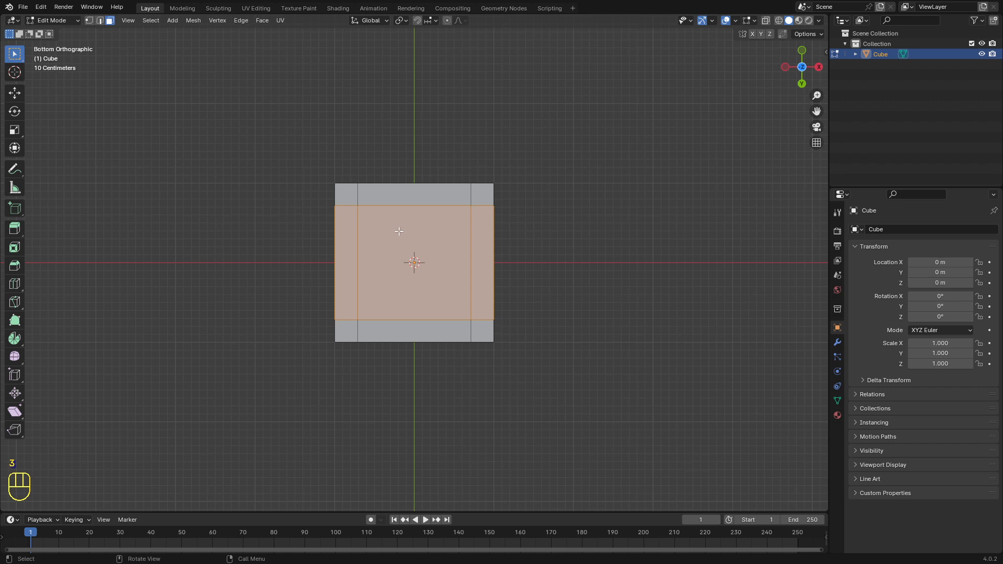
pyautogui.click(348, 194)
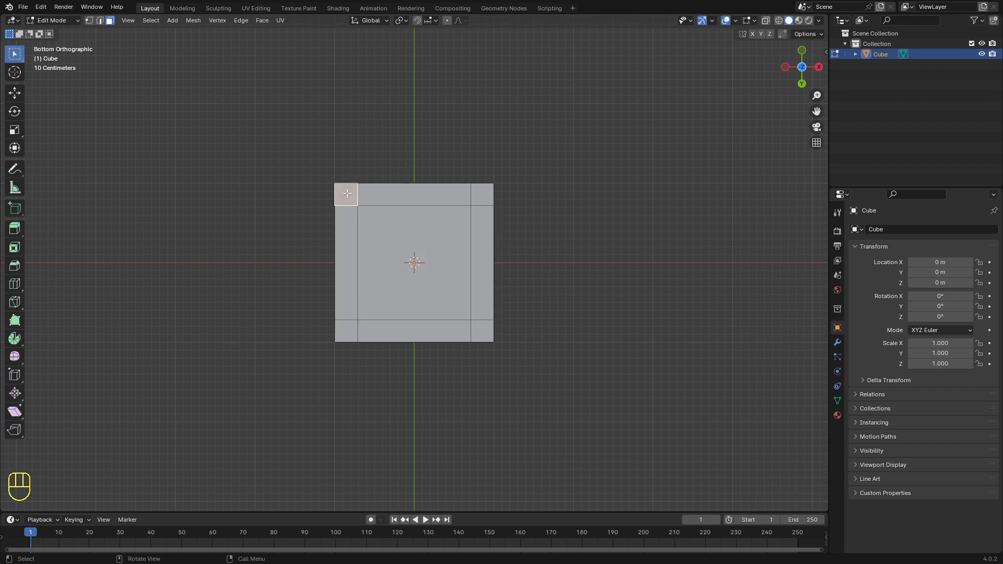
pyautogui.press('shift')
pyautogui.keyDown('shift'); pyautogui.click(482, 192); pyautogui.keyUp('shift')
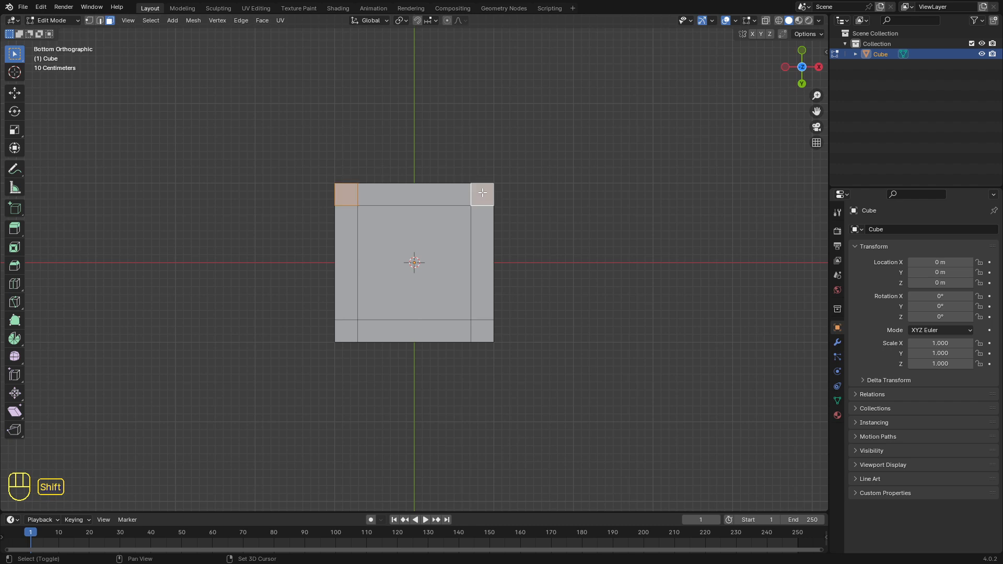
pyautogui.keyDown('shift'); pyautogui.click(481, 332); pyautogui.keyUp('shift')
pyautogui.keyDown('shift'); pyautogui.click(347, 333); pyautogui.keyUp('shift')
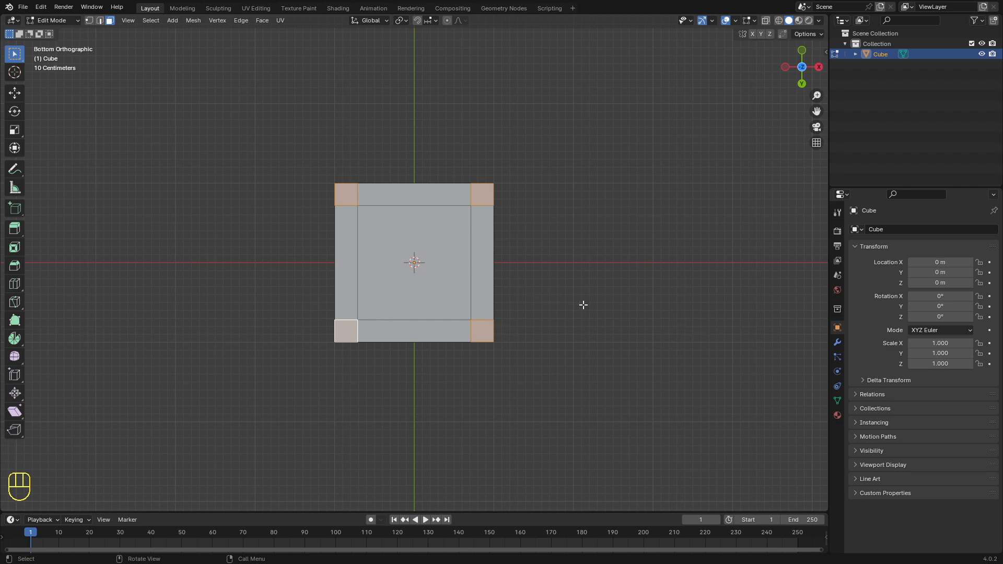
pyautogui.press('KP_1')
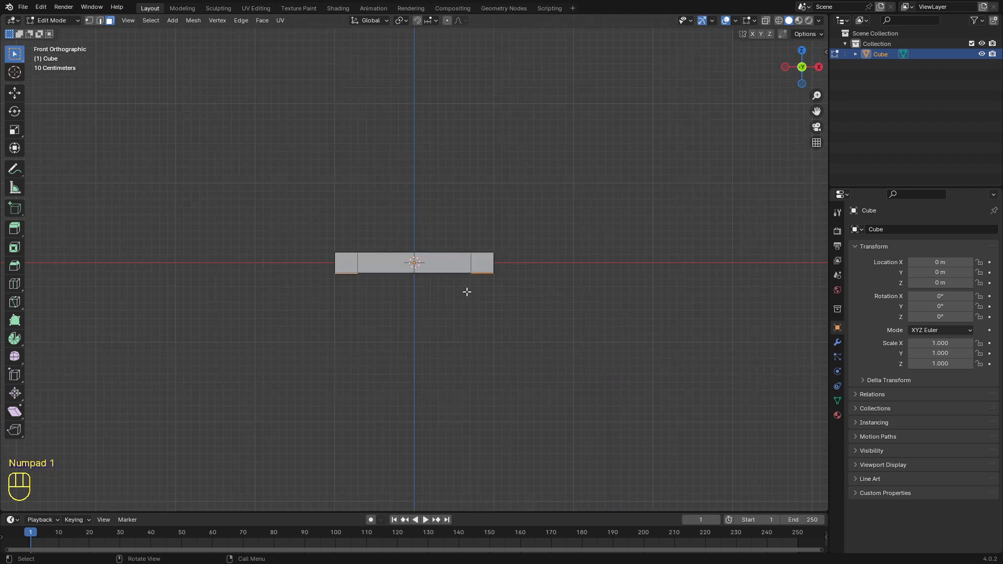
pyautogui.press('e')
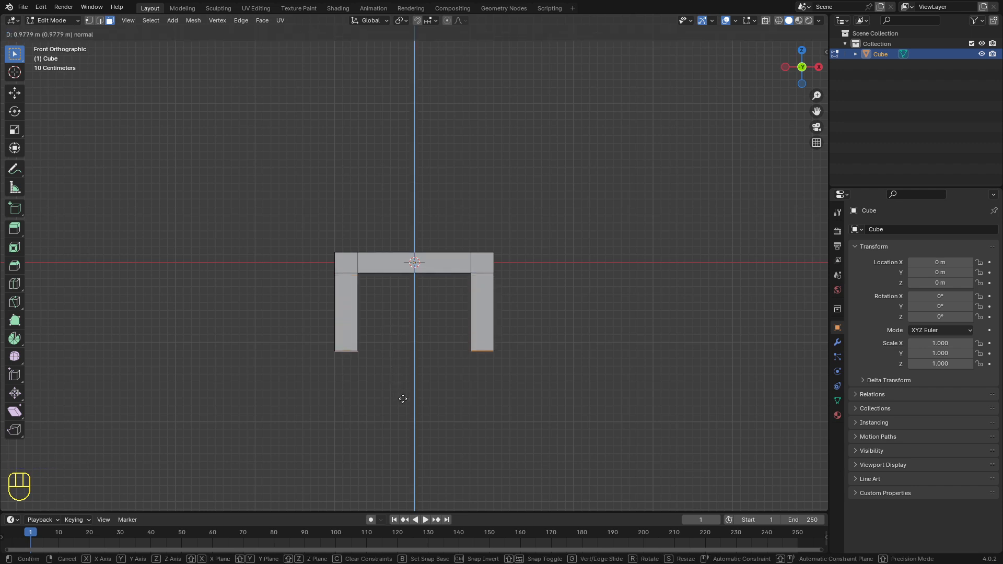
pyautogui.click(401, 395)
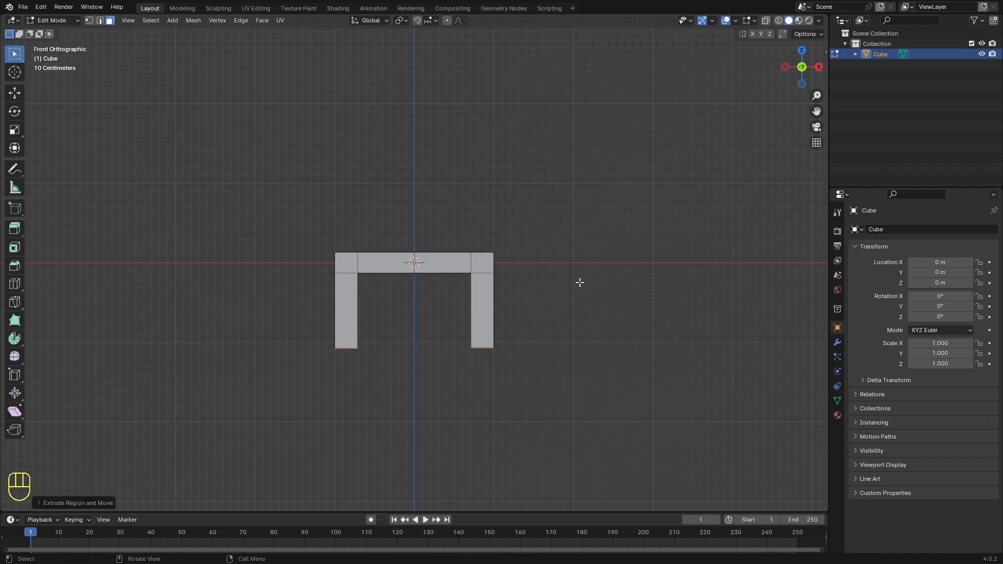
# Extrude the three faces along the rear edge of the seat's top surface upward to form a backrest.
pyautogui.scroll(-2, 581, 282)
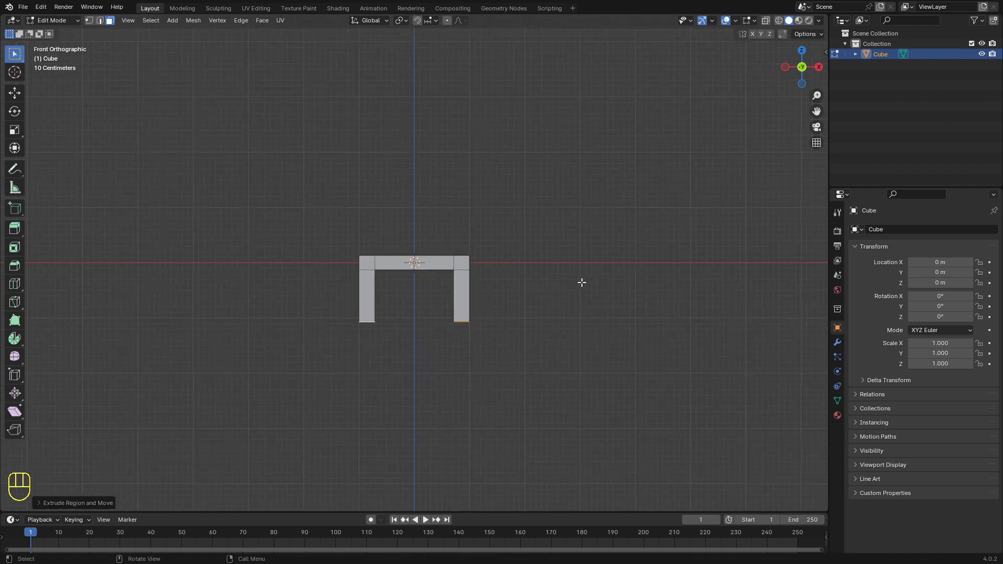
pyautogui.moveTo(583, 282); pyautogui.dragTo(470, 252, button='middle')
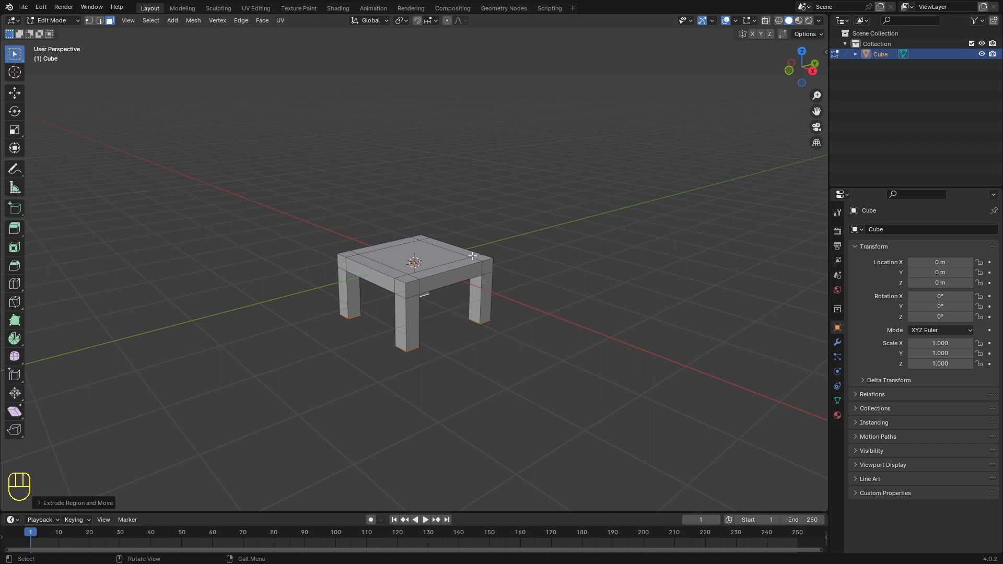
pyautogui.click(419, 235)
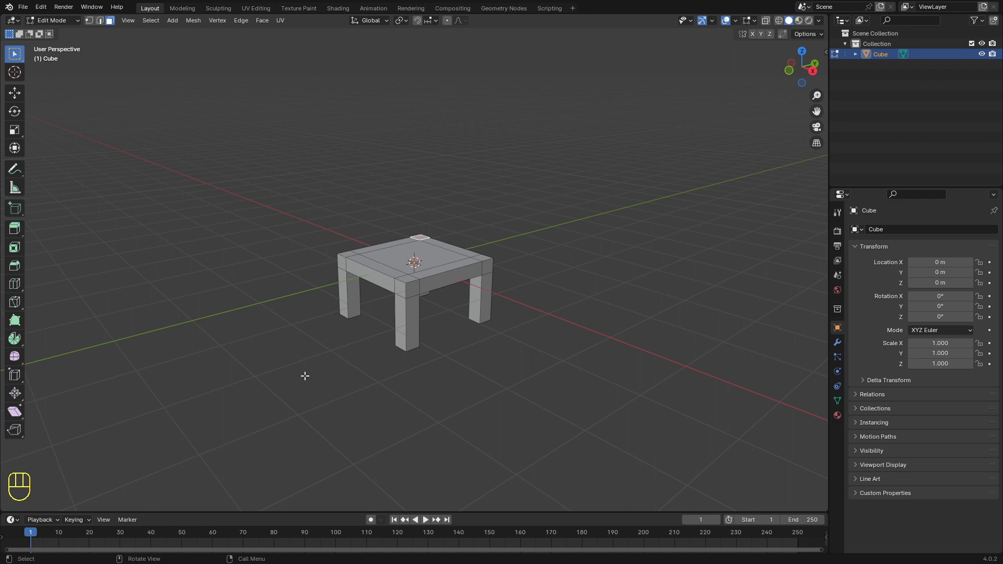
pyautogui.moveTo(307, 371); pyautogui.dragTo(359, 277, button='middle')
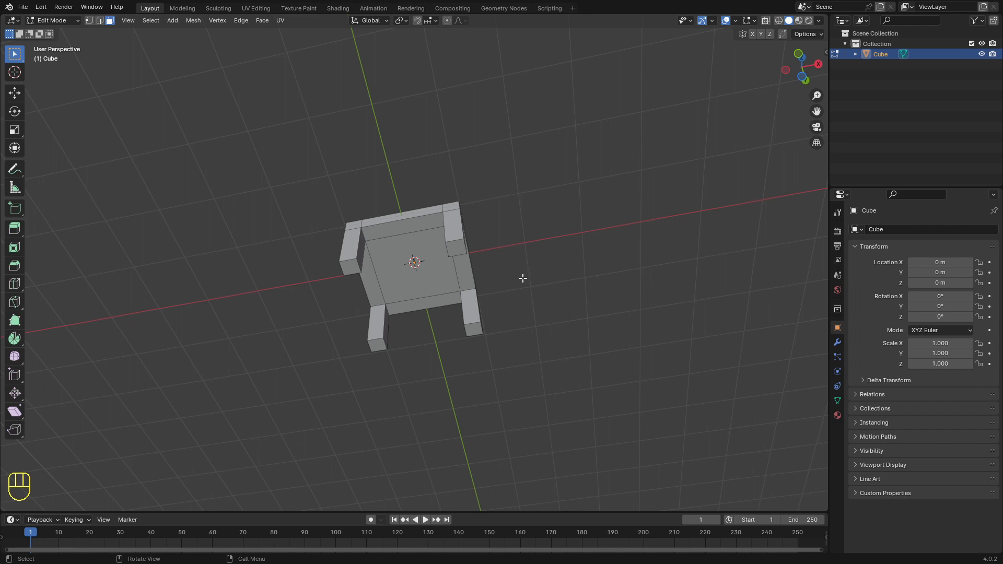
pyautogui.moveTo(523, 278); pyautogui.dragTo(470, 296, button='middle')
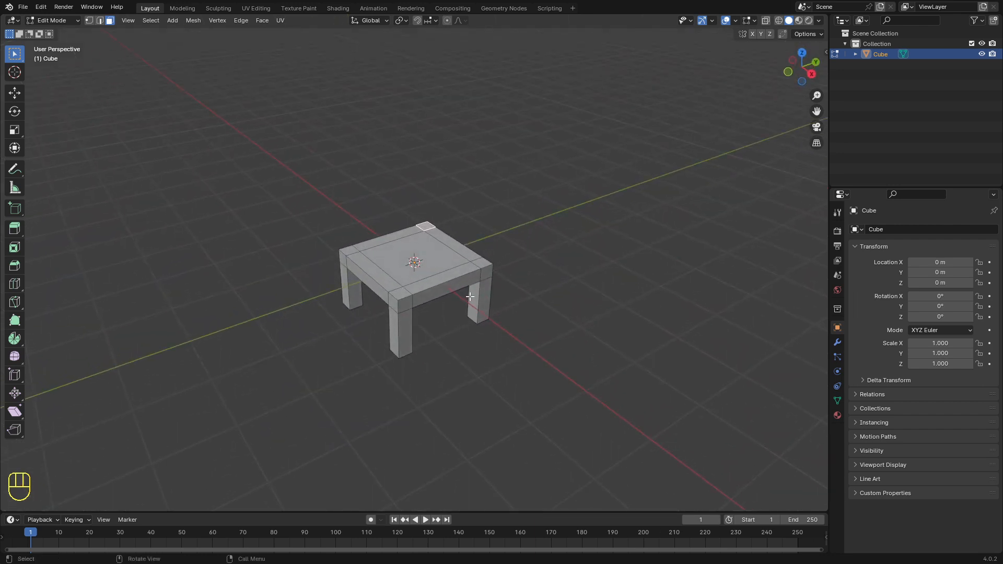
pyautogui.scroll(3, 470, 296)
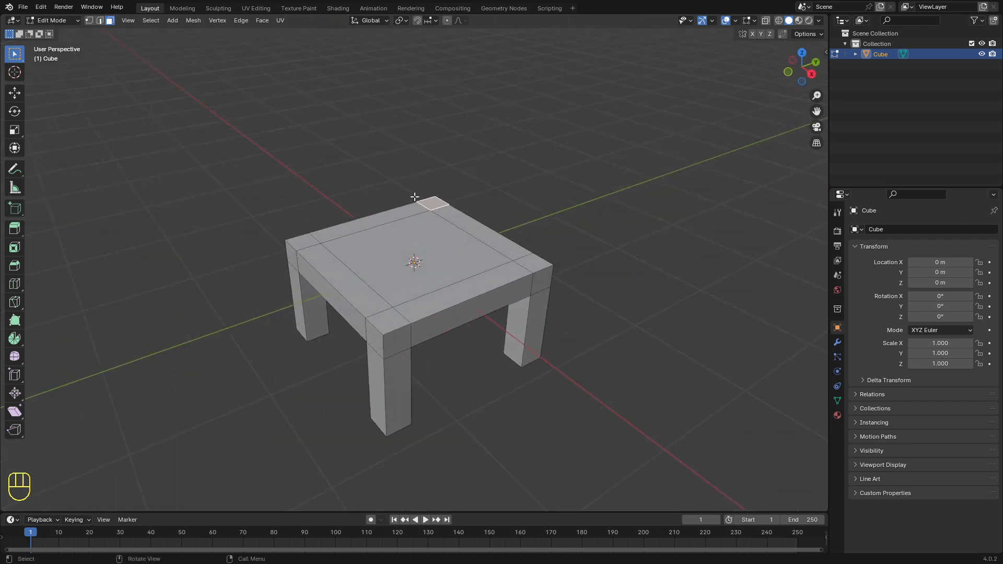
pyautogui.keyDown('shift'); pyautogui.click(484, 231); pyautogui.keyUp('shift')
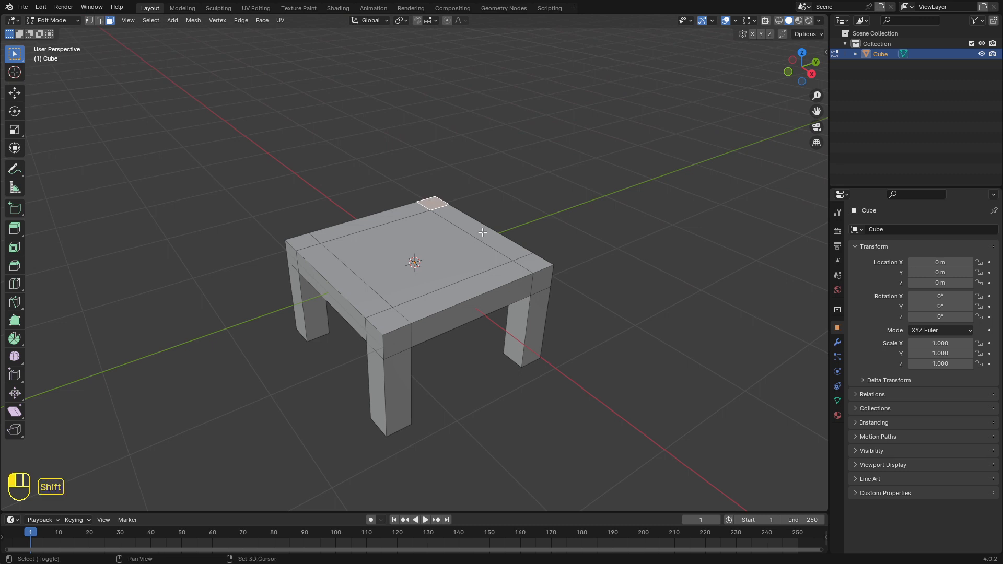
pyautogui.keyDown('shift'); pyautogui.click(531, 264); pyautogui.keyUp('shift')
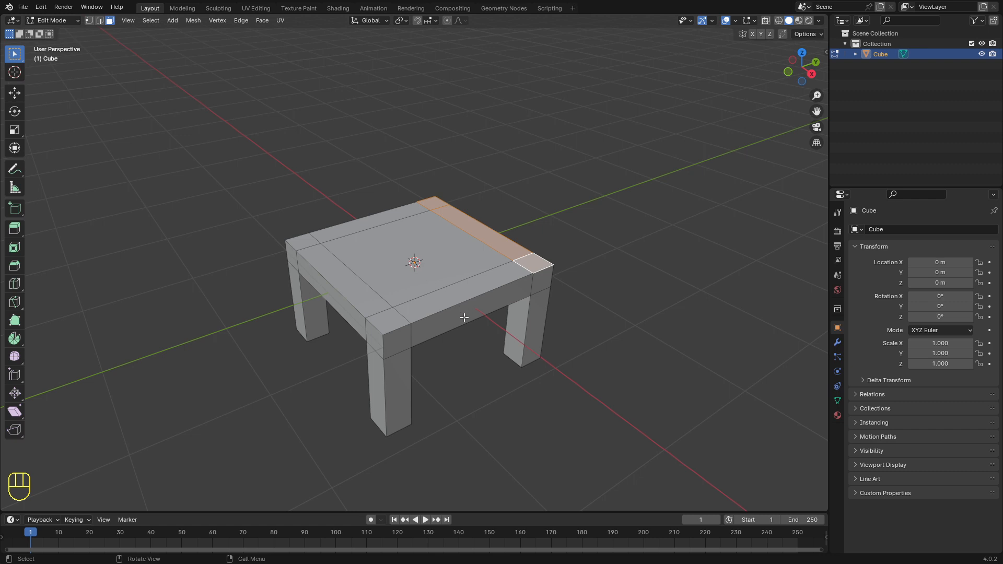
pyautogui.press('e')
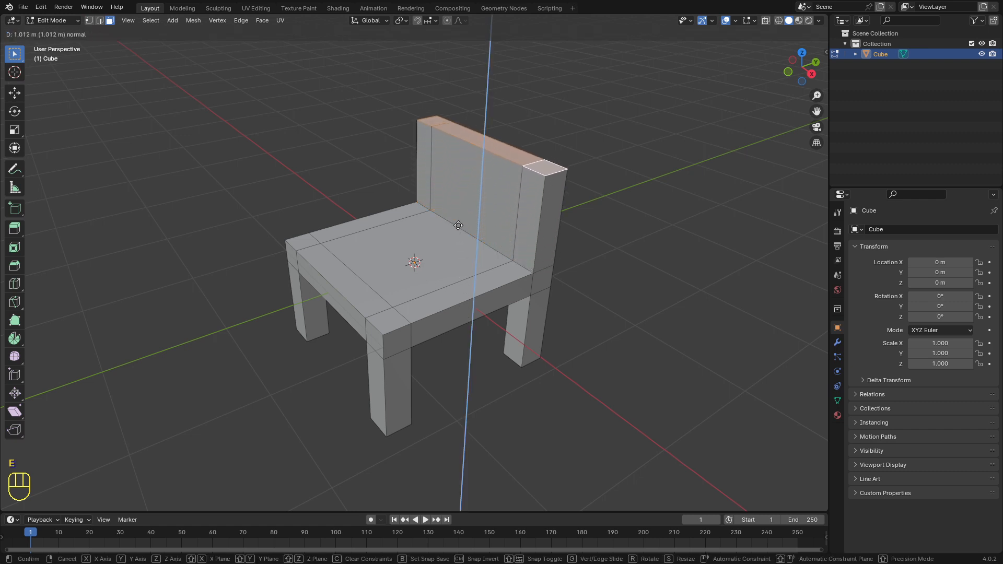
pyautogui.click(455, 180)
pyautogui.scroll(-2, 328, 273)
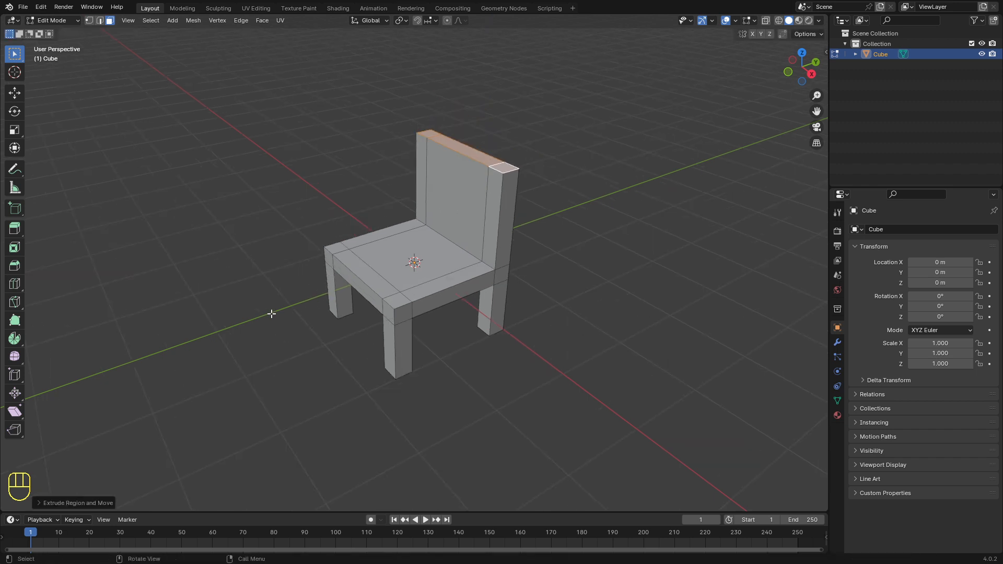
pyautogui.moveTo(272, 313); pyautogui.dragTo(261, 291, button='middle')
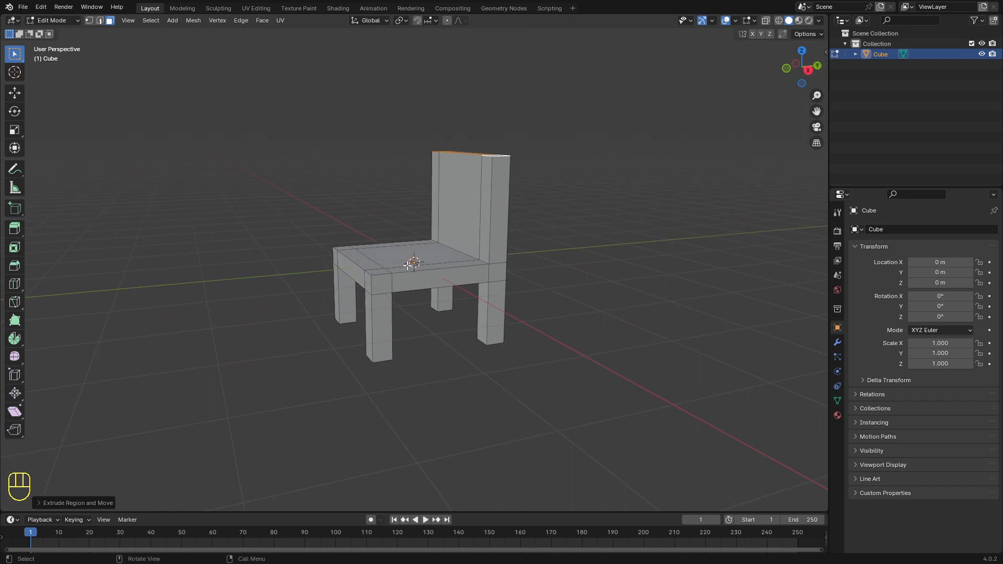
# Return to Object Mode and duplicate the chair, placing the copy about 3.62 m along the X axis.
pyautogui.press('Tab')
pyautogui.moveTo(252, 268); pyautogui.dragTo(298, 273, button='middle')
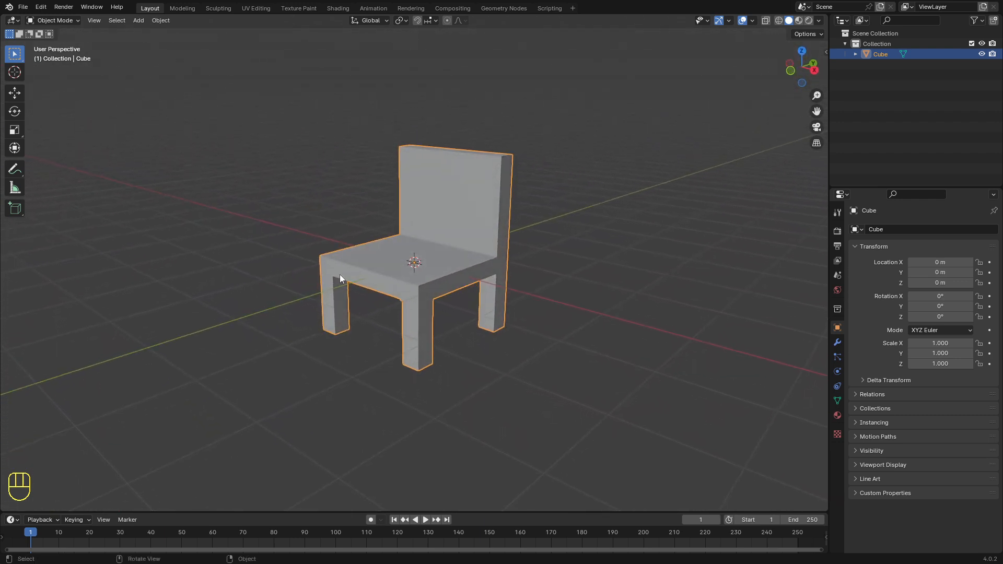
pyautogui.scroll(1, 428, 274)
pyautogui.scroll(-1, 428, 273)
pyautogui.scroll(-1, 427, 274)
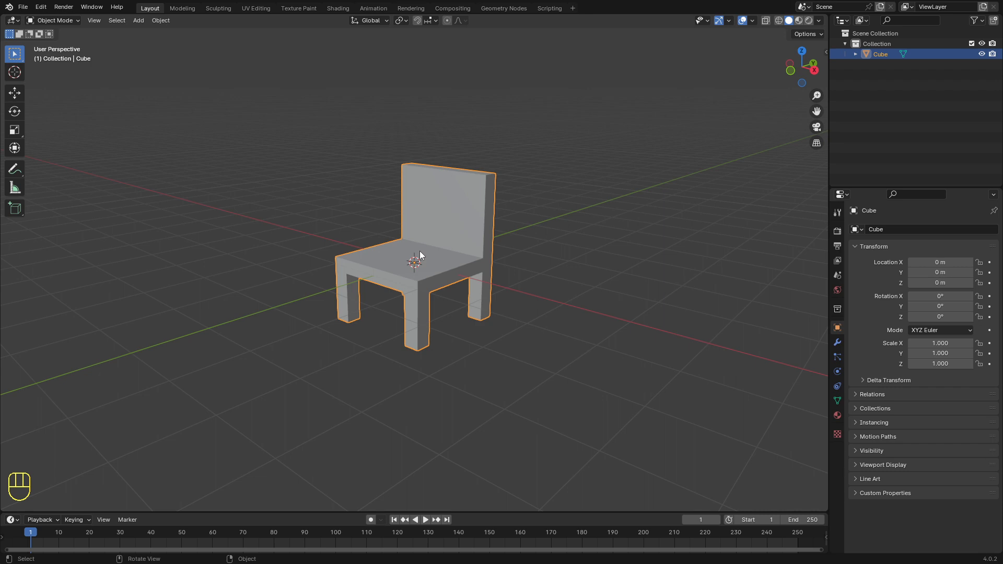
pyautogui.hotkey('shift', 'd')
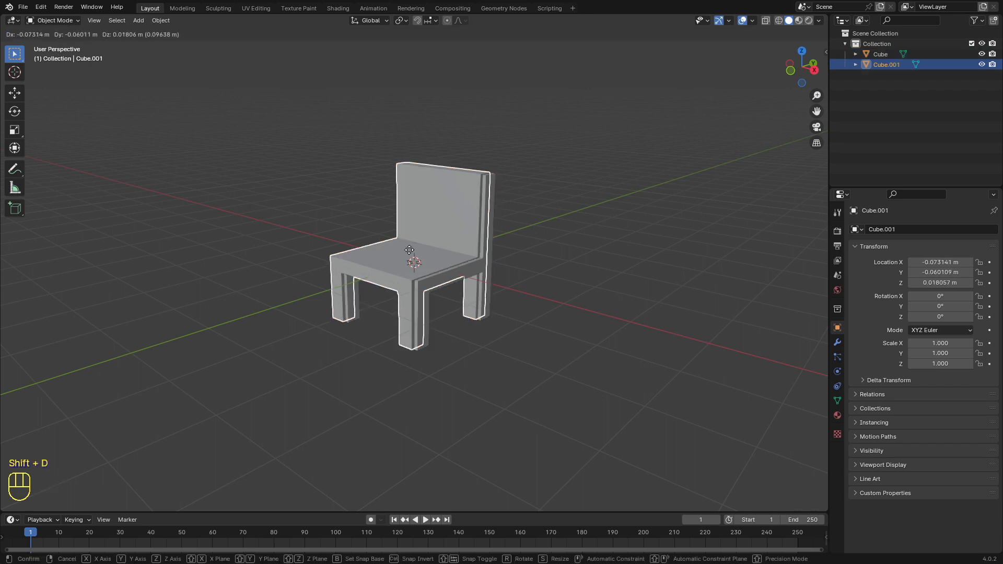
pyautogui.press('x')
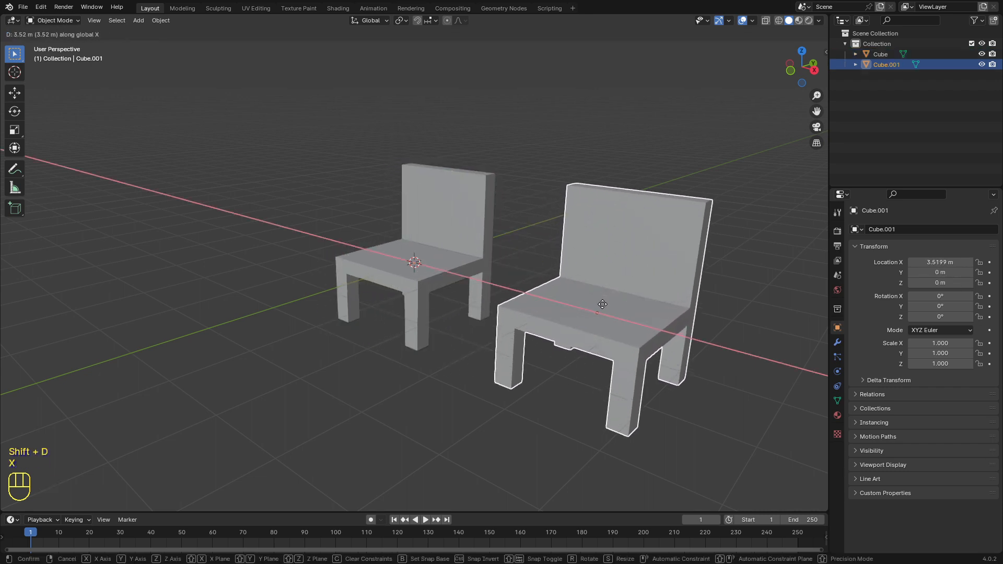
pyautogui.click(605, 307)
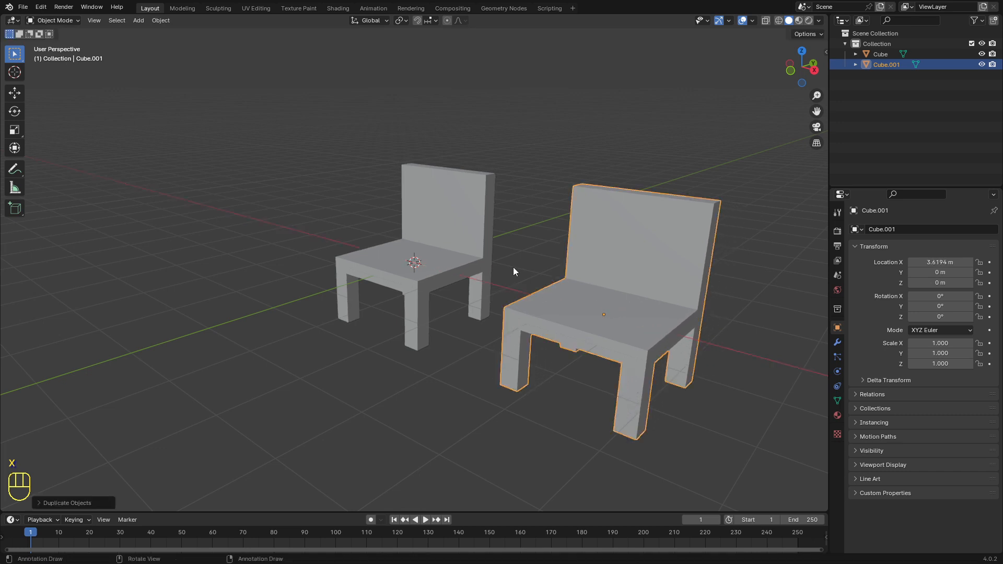
# Add a Bevel modifier to the duplicated chair.
pyautogui.moveTo(462, 252); pyautogui.dragTo(434, 284, button='middle')
pyautogui.scroll(3, 433, 285)
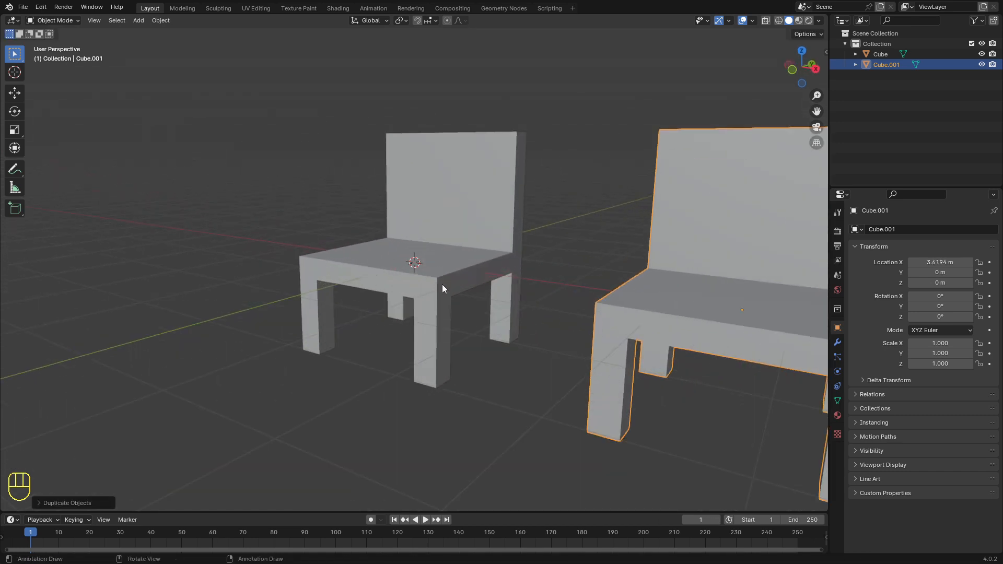
pyautogui.scroll(-4, 496, 270)
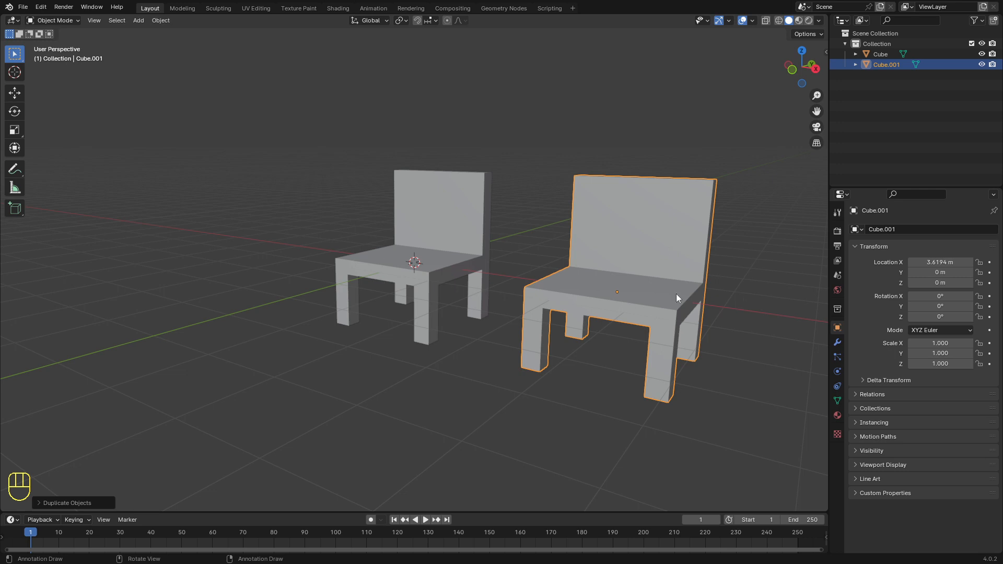
pyautogui.click(837, 344)
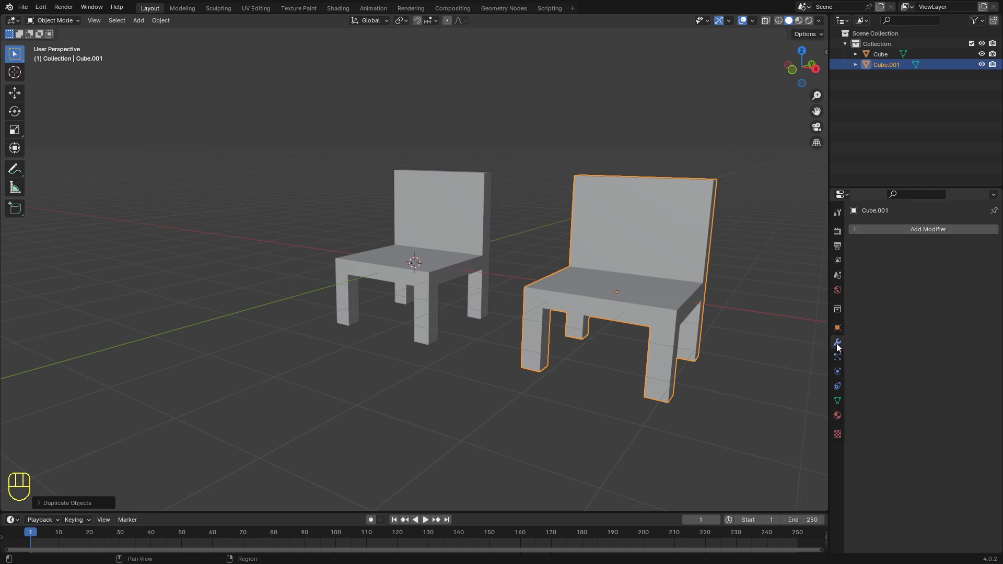
pyautogui.click(903, 228)
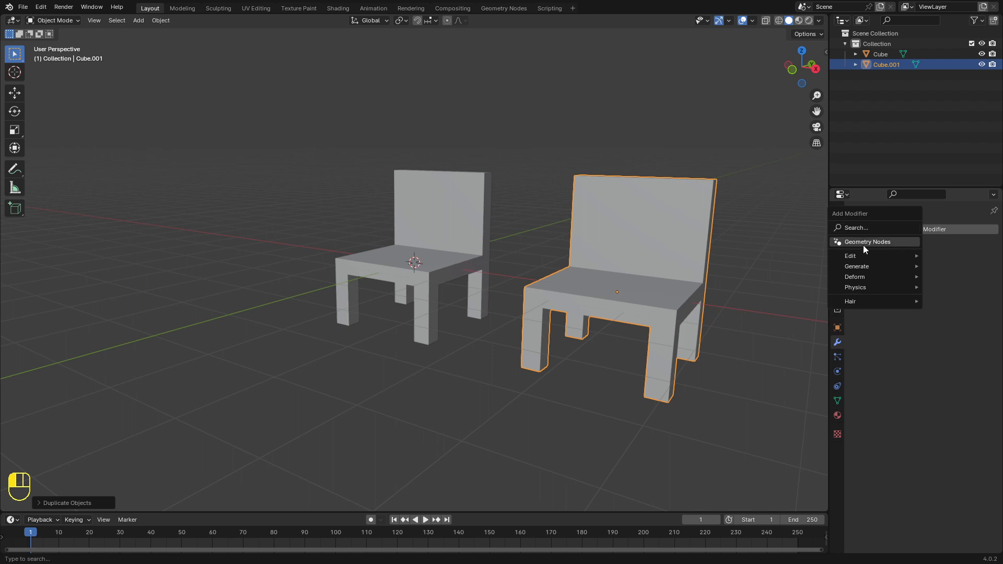
pyautogui.moveTo(855, 266)
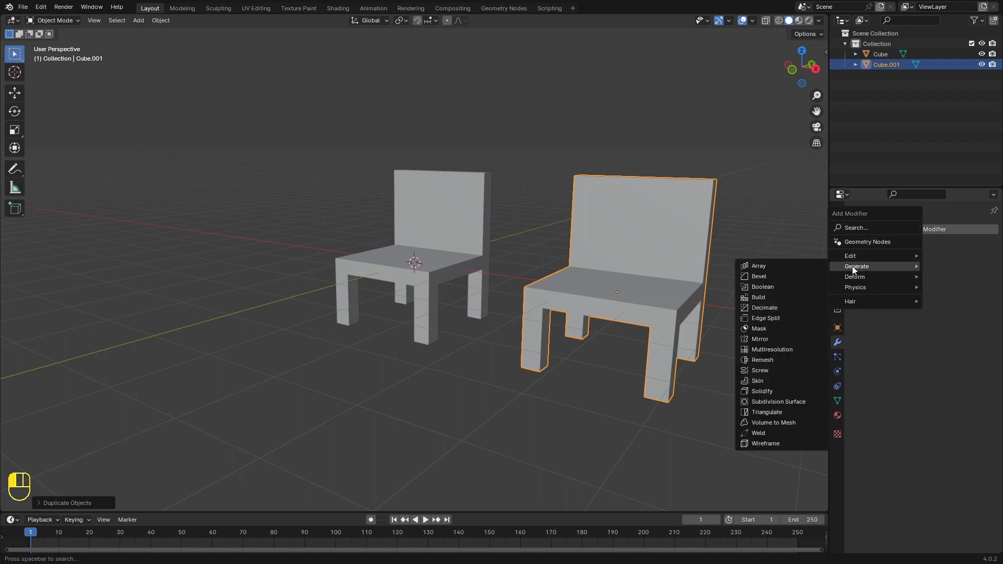
pyautogui.click(761, 278)
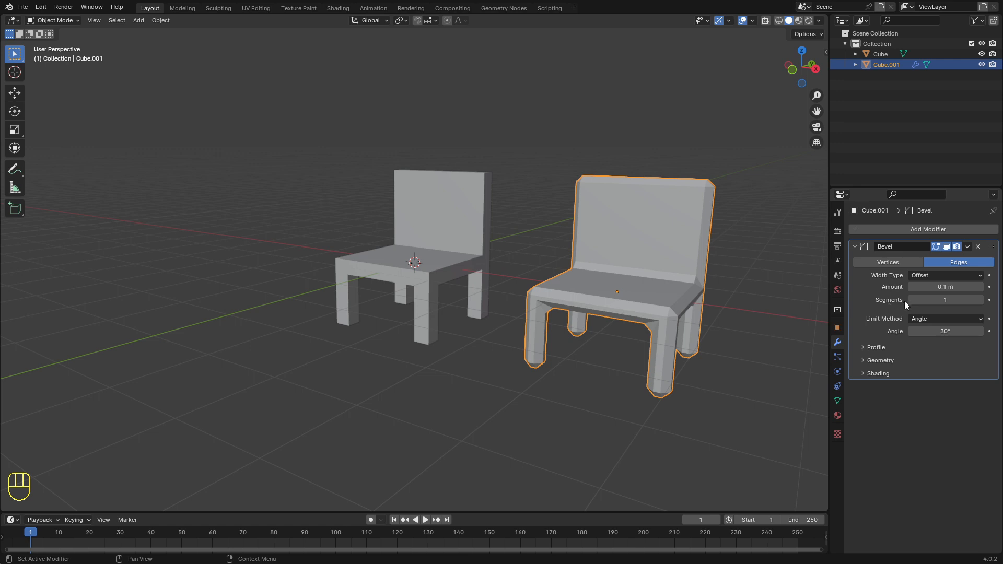
# Set the duplicate chair's Bevel modifier to 3 segments and an amount of 0.029 m.
pyautogui.click(981, 300)
pyautogui.click(980, 300)
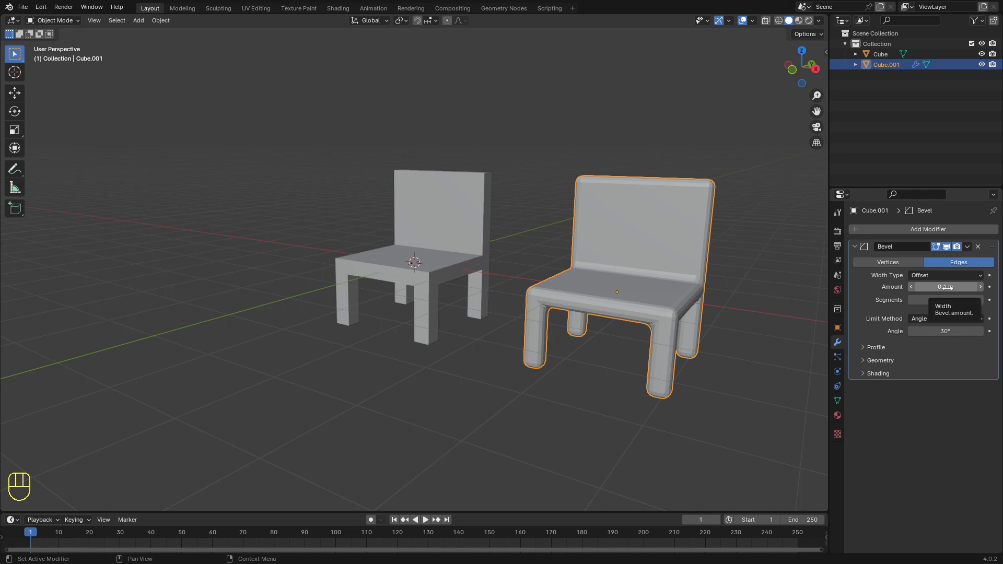
pyautogui.moveTo(948, 287)
pyautogui.mouseDown()
pyautogui.moveTo(927, 287)
pyautogui.moveTo(941, 287)
pyautogui.mouseUp()
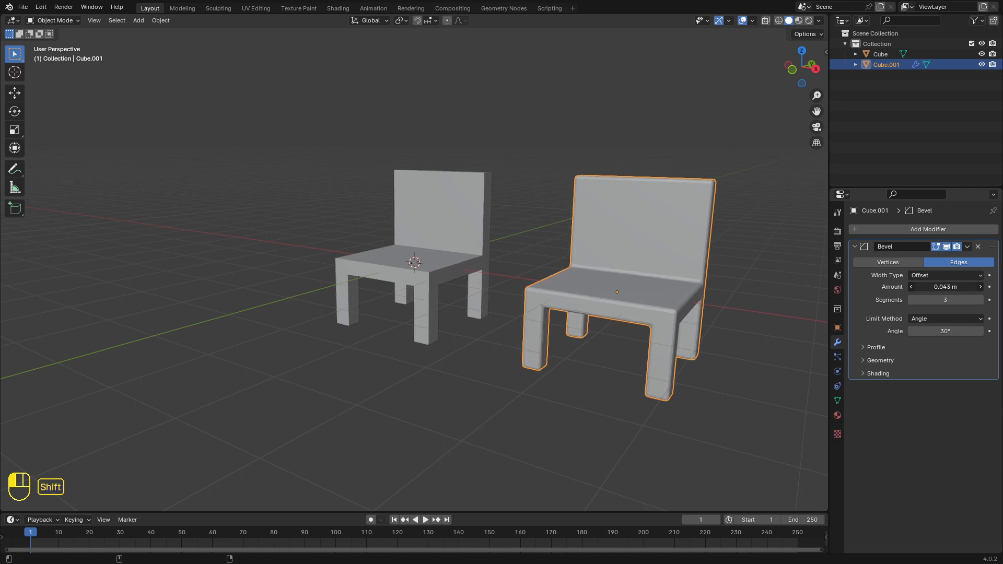
pyautogui.keyDown('shift'); pyautogui.moveTo(941, 287); pyautogui.dragTo(936, 287); pyautogui.keyUp('shift')
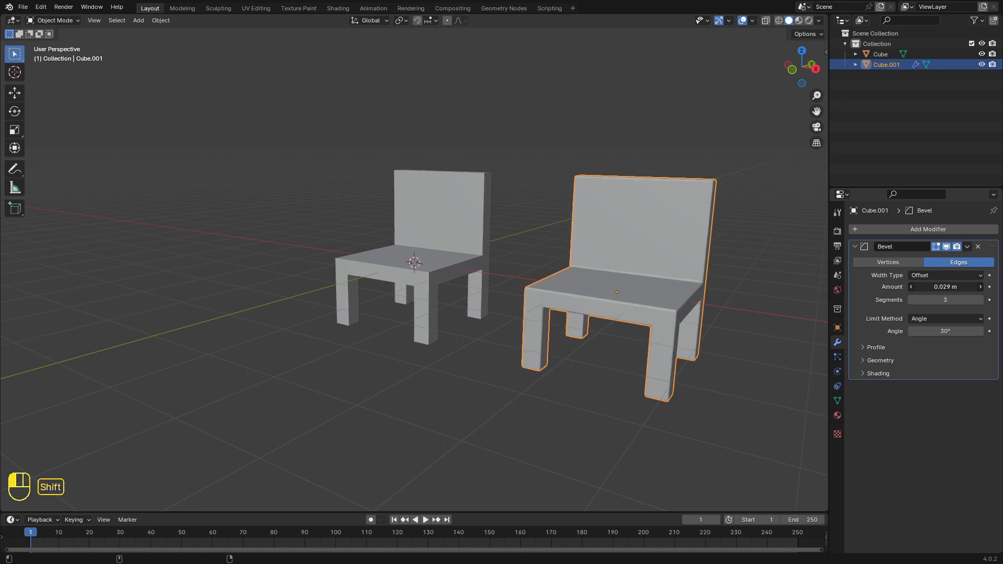
pyautogui.keyDown('shift'); pyautogui.moveTo(936, 287); pyautogui.dragTo(933, 288); pyautogui.keyUp('shift')
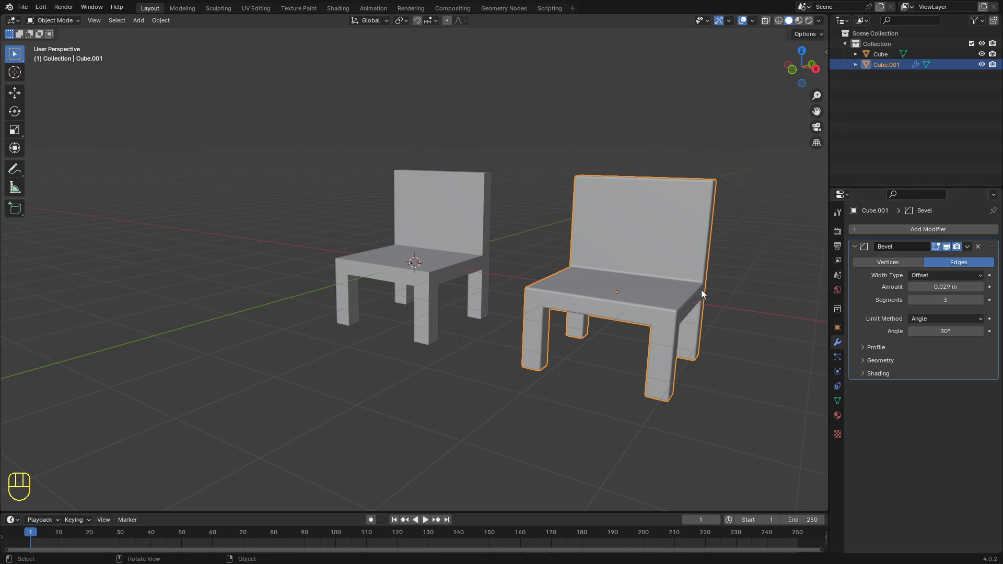
# Compare the edges of the original chair with those of the beveled duplicate up close from several angles.
pyautogui.click(420, 204)
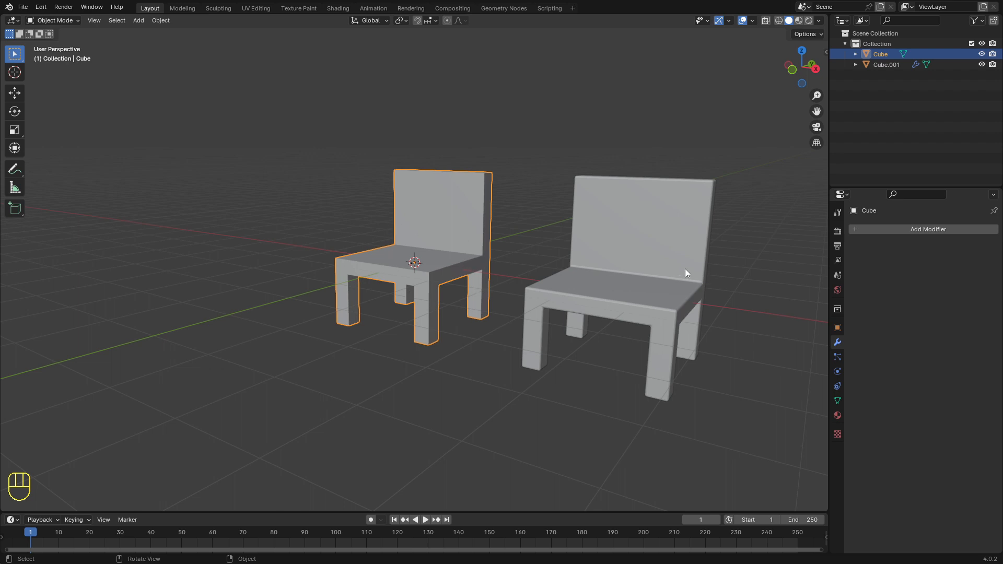
pyautogui.click(672, 270)
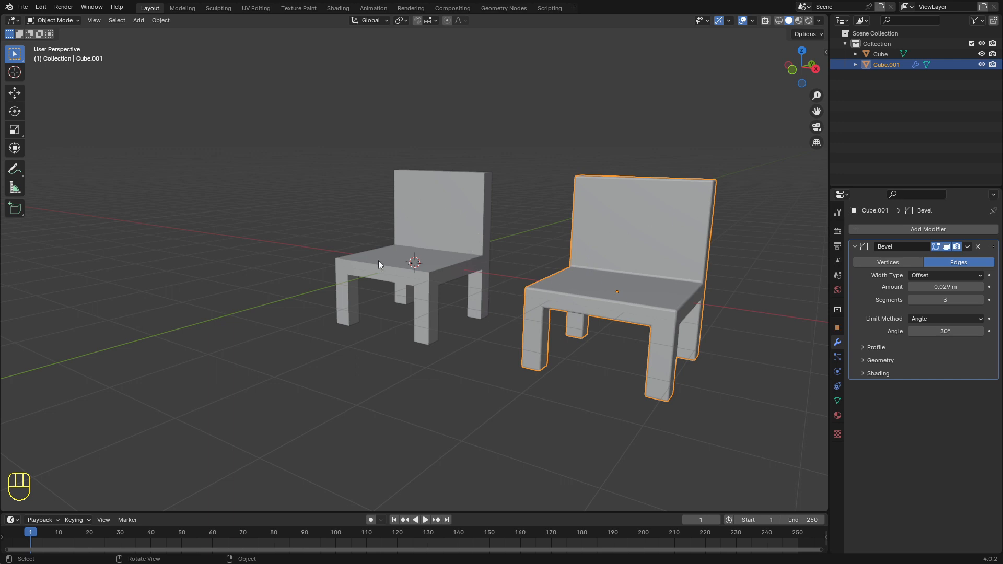
pyautogui.moveTo(434, 241); pyautogui.dragTo(462, 240, button='middle')
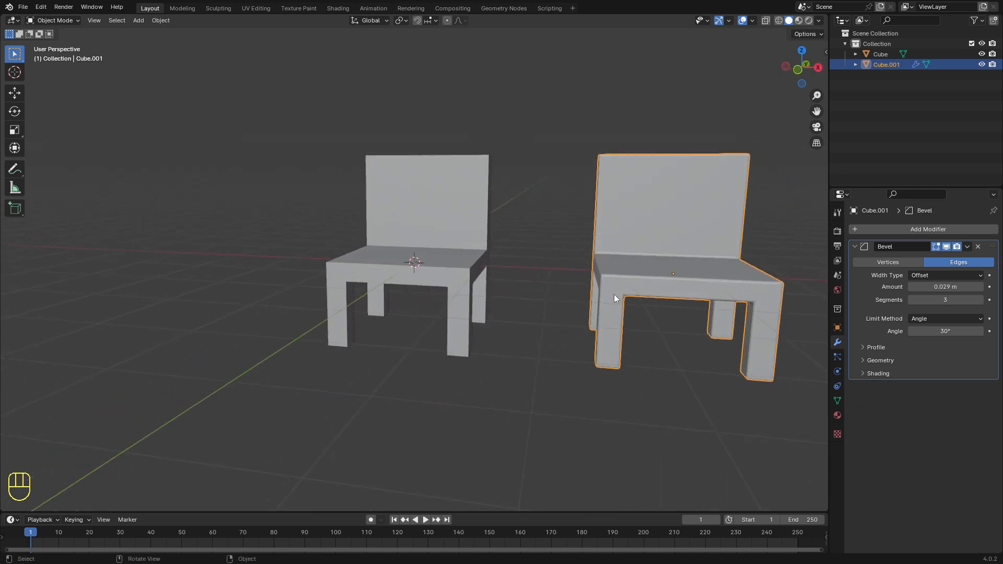
pyautogui.moveTo(613, 293); pyautogui.dragTo(538, 315, button='middle')
pyautogui.scroll(3, 535, 327)
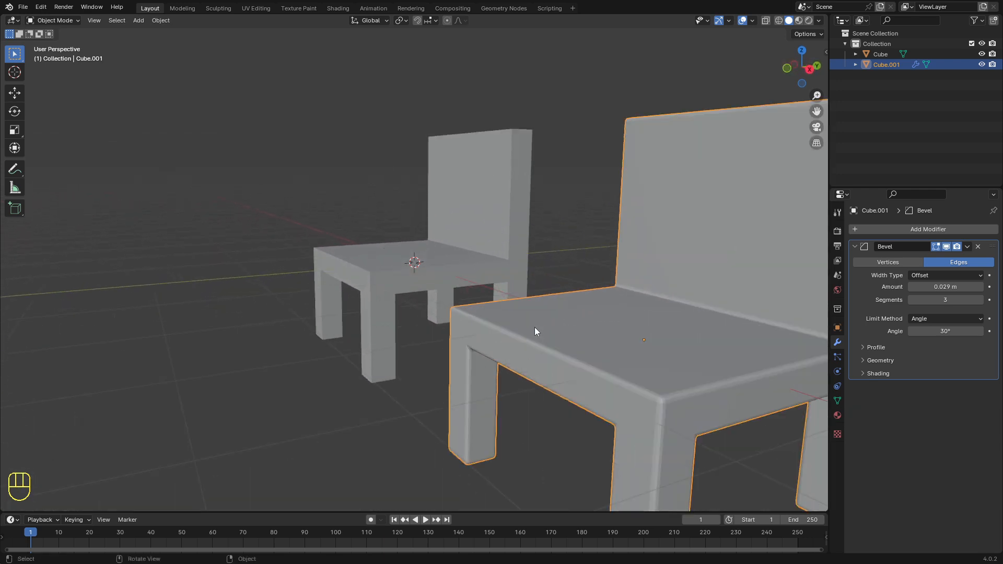
pyautogui.scroll(2, 529, 334)
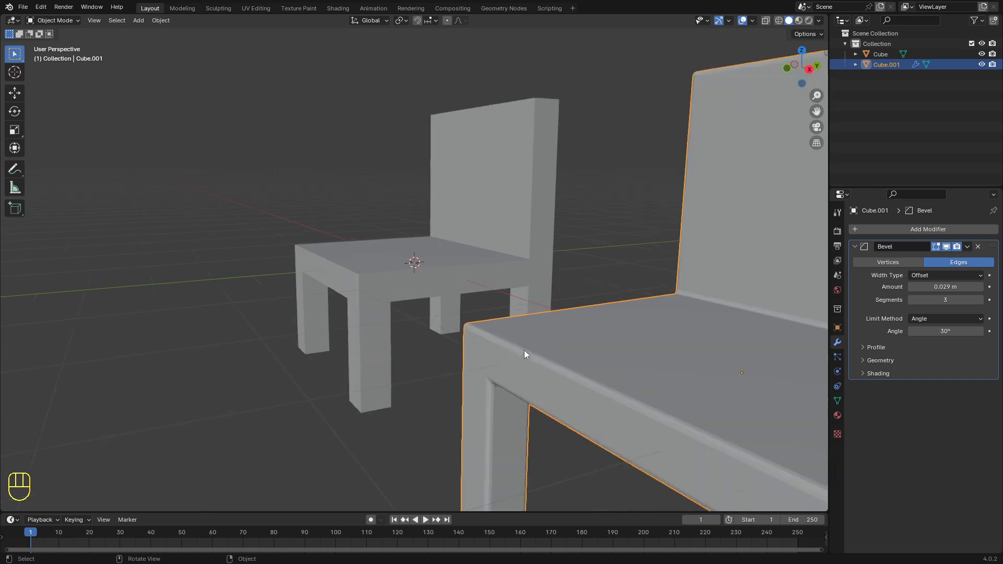
pyautogui.moveTo(508, 350); pyautogui.dragTo(368, 349, button='middle')
pyautogui.scroll(3, 464, 336)
pyautogui.scroll(2, 465, 335)
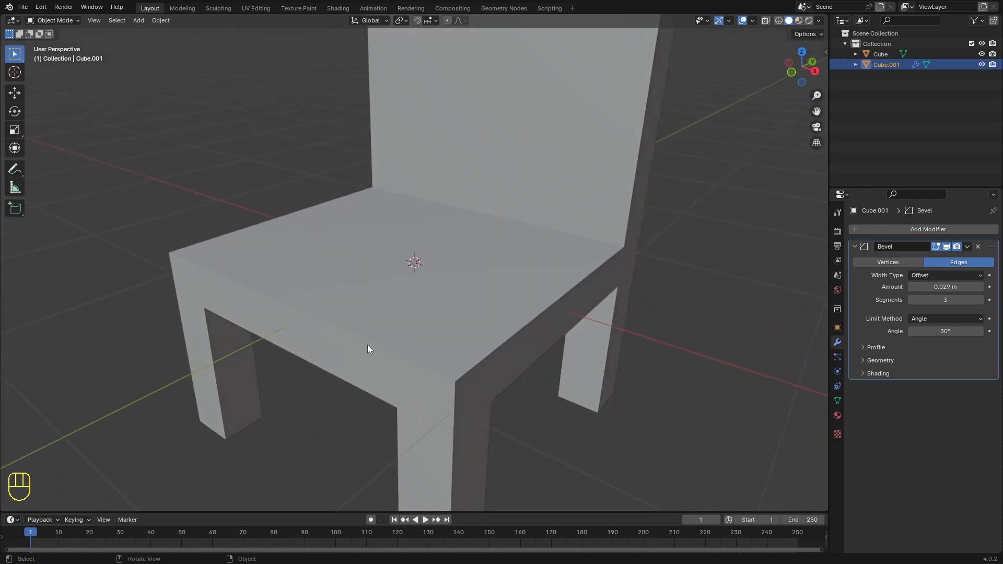
pyautogui.scroll(-4, 400, 336)
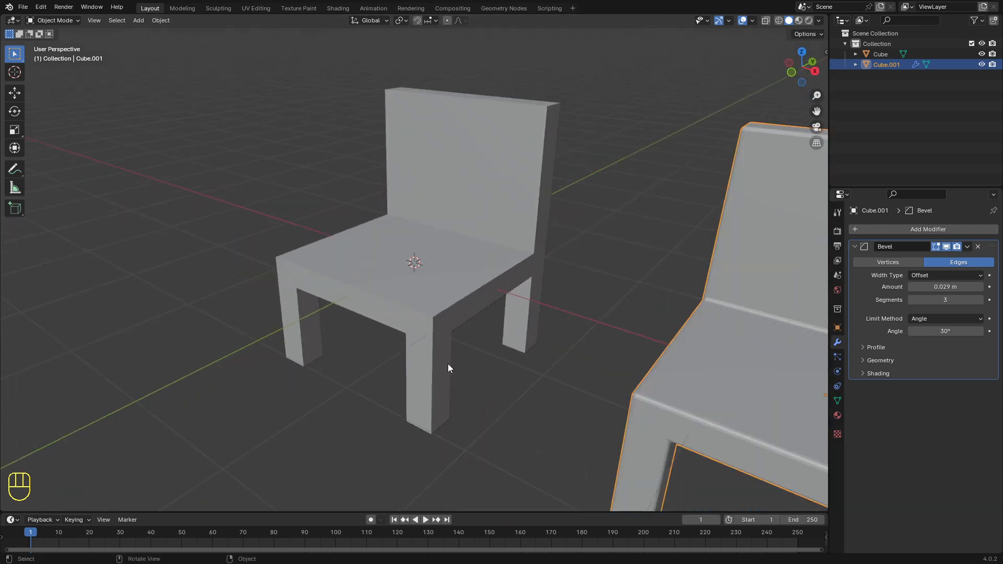
pyautogui.scroll(-1, 448, 366)
pyautogui.moveTo(447, 366); pyautogui.dragTo(464, 358, button='middle')
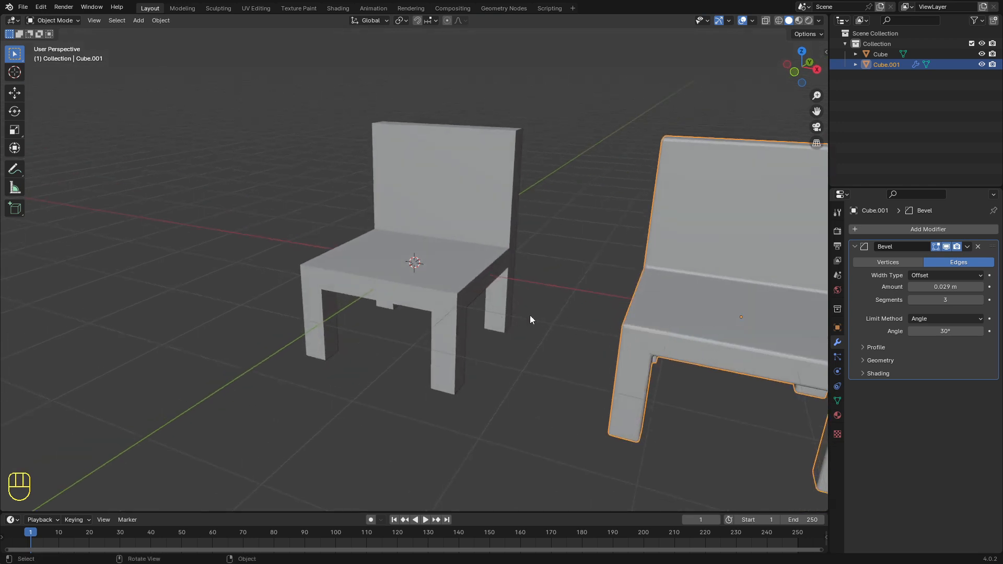
pyautogui.scroll(4, 446, 289)
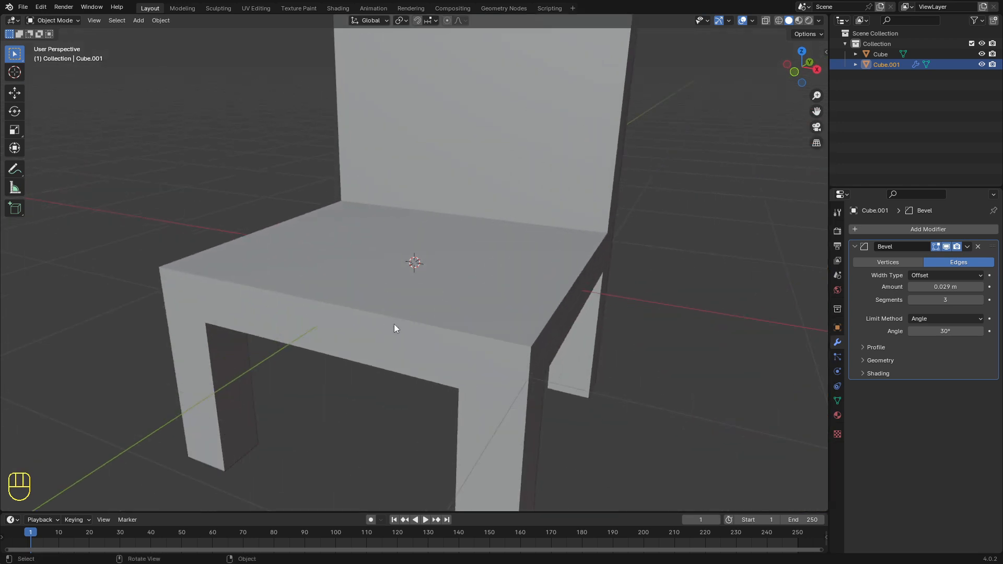
# Delete the original sharp-edged chair, keeping only the beveled duplicate.
pyautogui.scroll(-4, 394, 324)
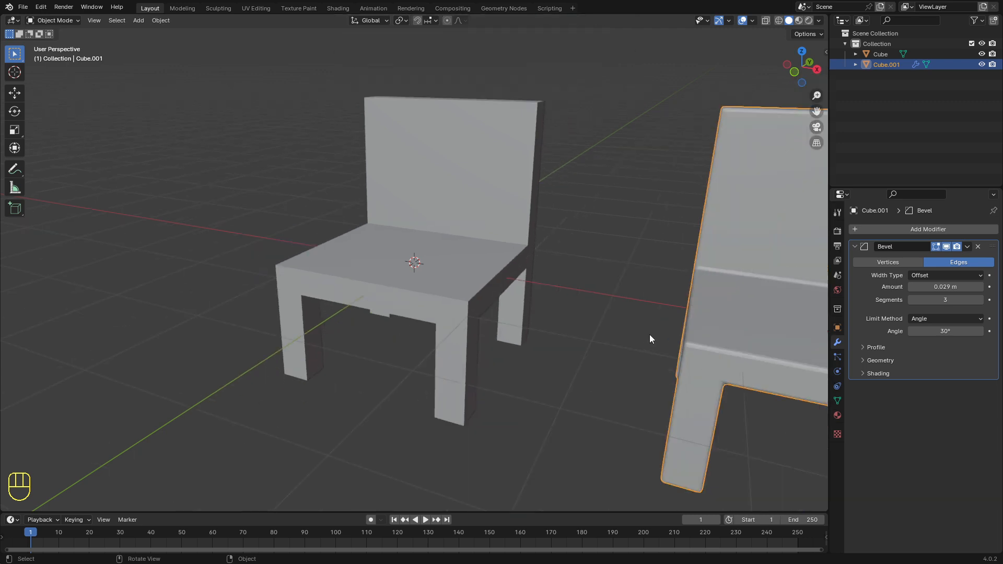
pyautogui.scroll(-4, 504, 325)
pyautogui.moveTo(579, 325)
pyautogui.mouseDown(button='middle')
pyautogui.moveTo(603, 322)
pyautogui.moveTo(585, 311)
pyautogui.mouseUp(button='middle')
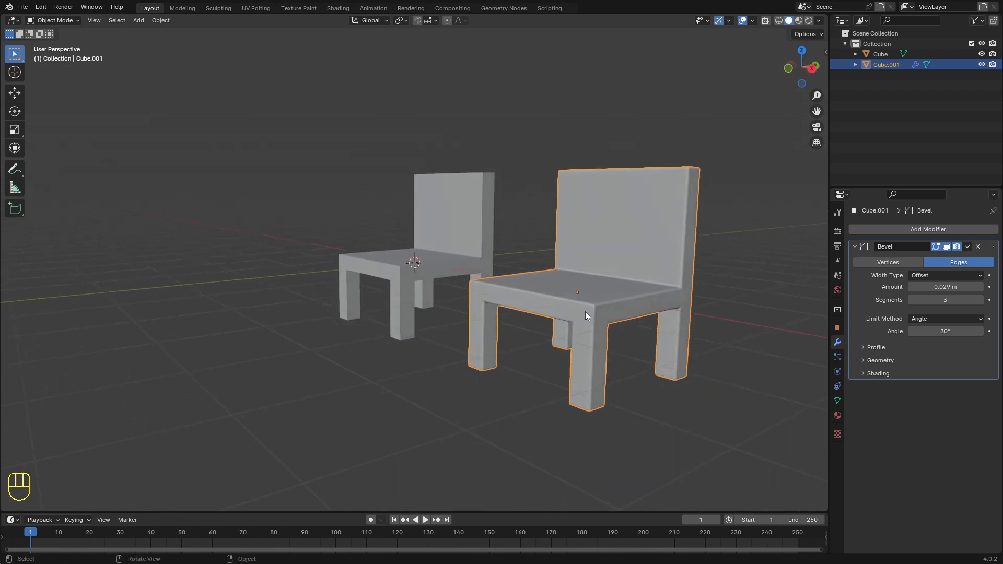
pyautogui.scroll(2, 641, 308)
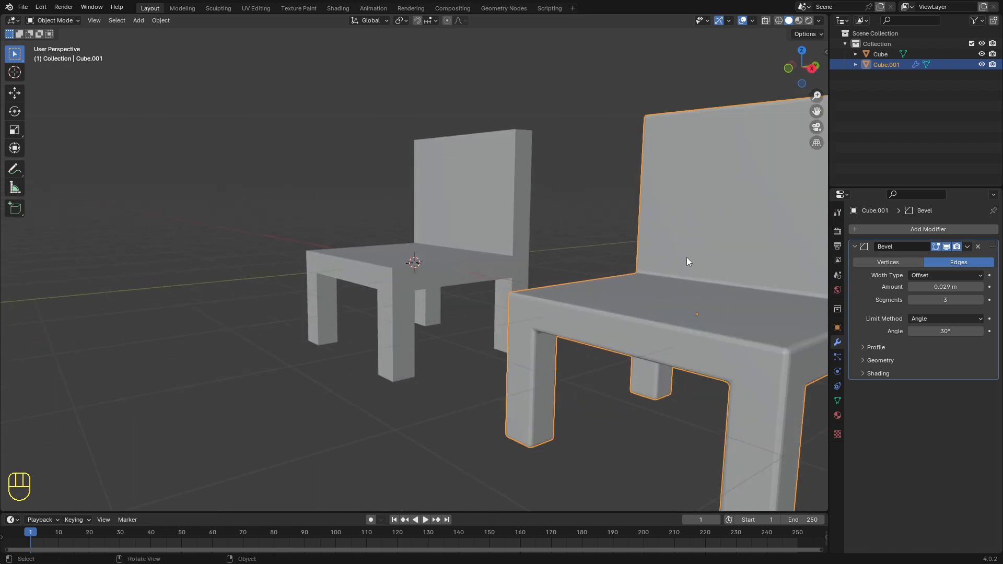
pyautogui.scroll(-5, 703, 331)
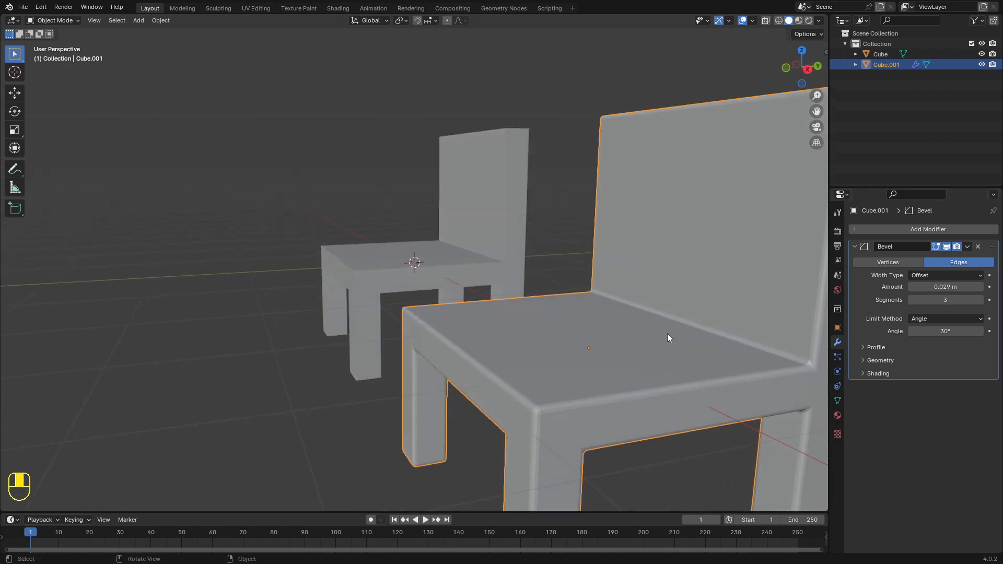
pyautogui.moveTo(471, 289); pyautogui.dragTo(525, 301, button='middle')
pyautogui.click(448, 241)
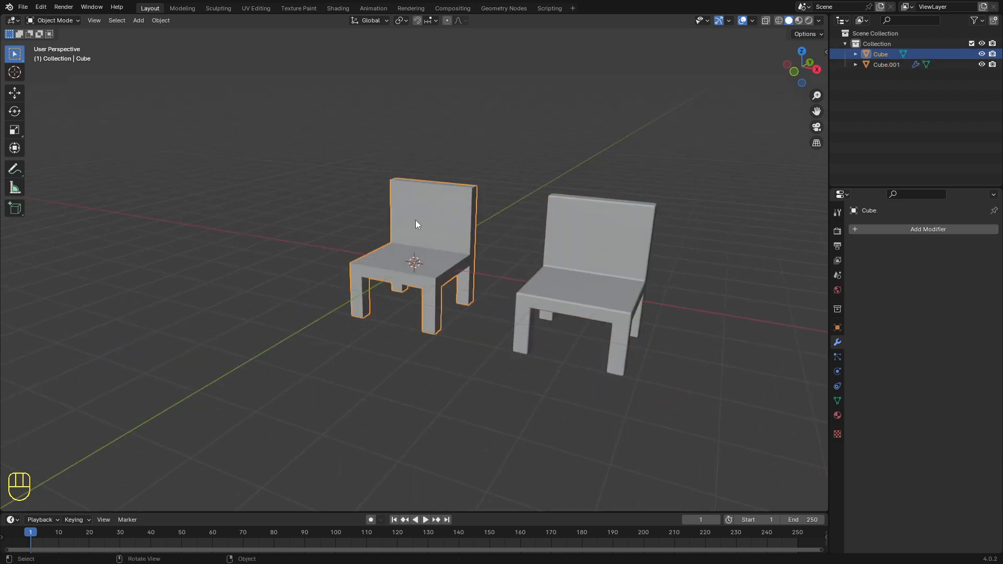
pyautogui.press('x')
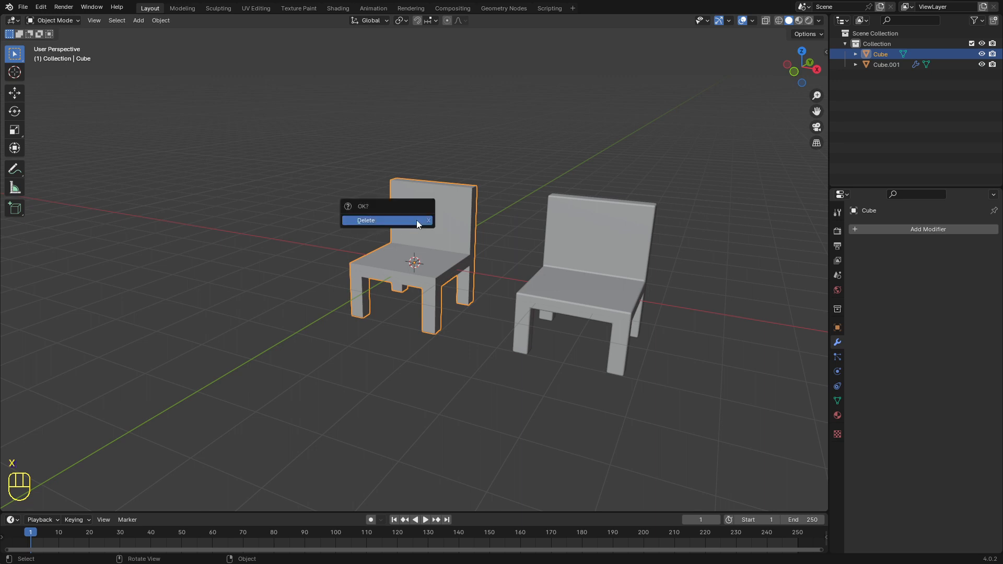
pyautogui.click(356, 221)
# Rename the remaining beveled chair object to "chair".
pyautogui.click(603, 242)
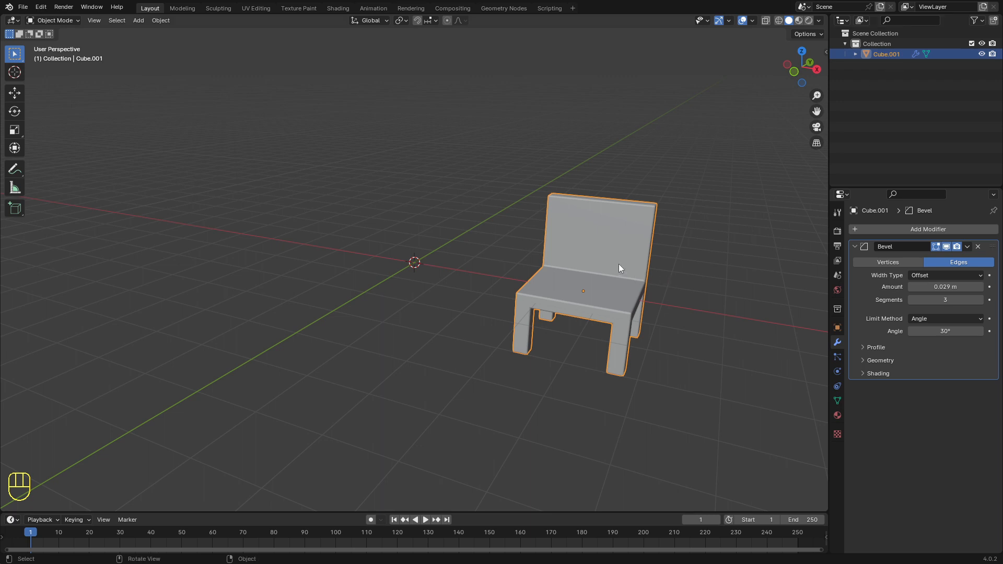
pyautogui.press('F2')
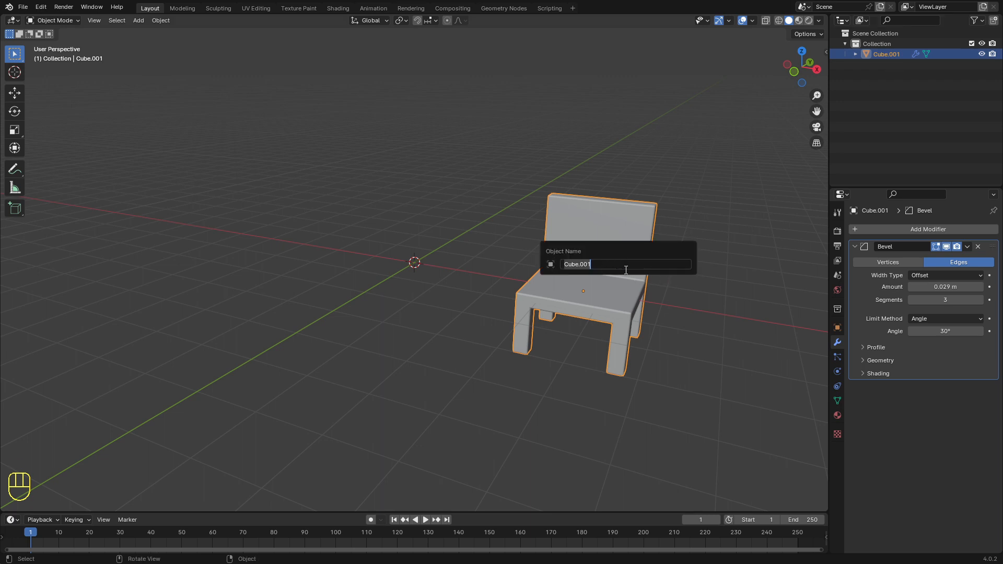
pyautogui.press('BackSpace')
pyautogui.write('chair')
pyautogui.press('Return')
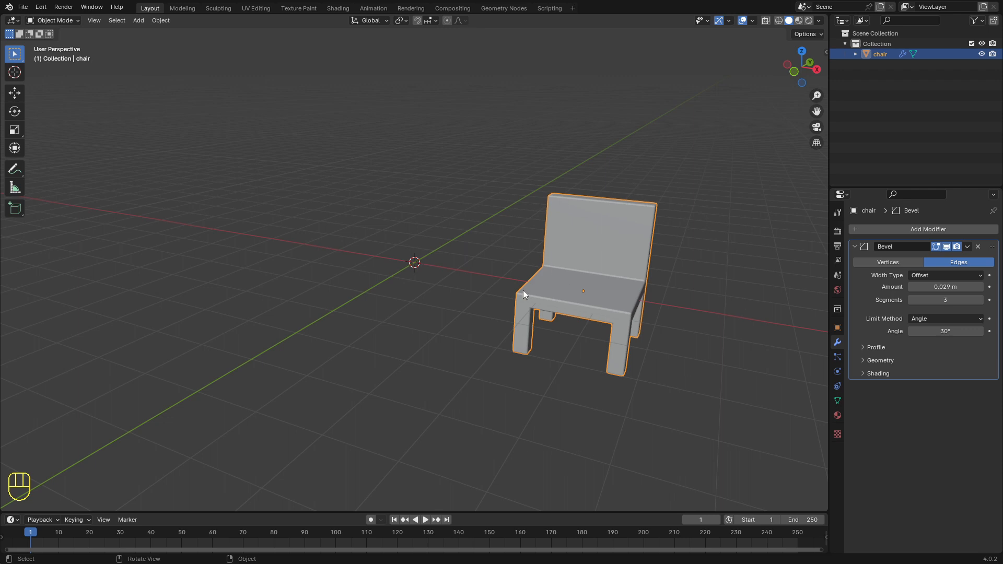
# Hide the chair in the viewport and add a new cube mesh at the origin.
pyautogui.click(981, 54)
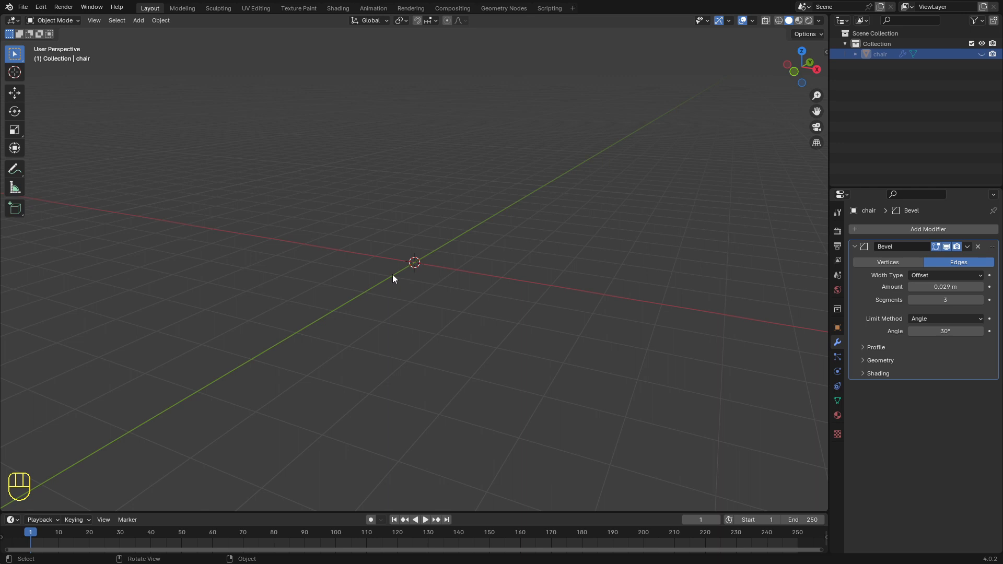
pyautogui.click(138, 21)
pyautogui.moveTo(157, 33)
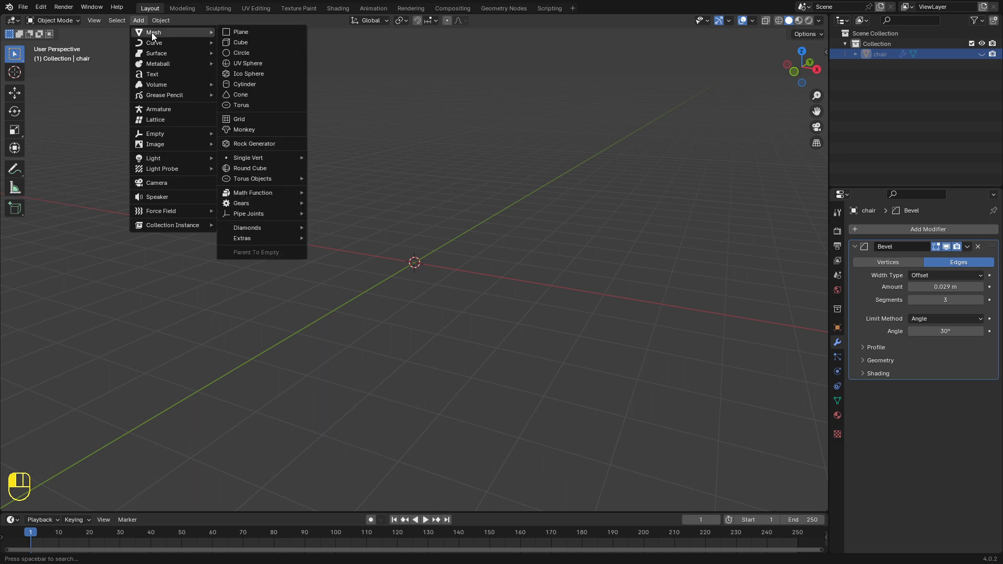
pyautogui.click(252, 42)
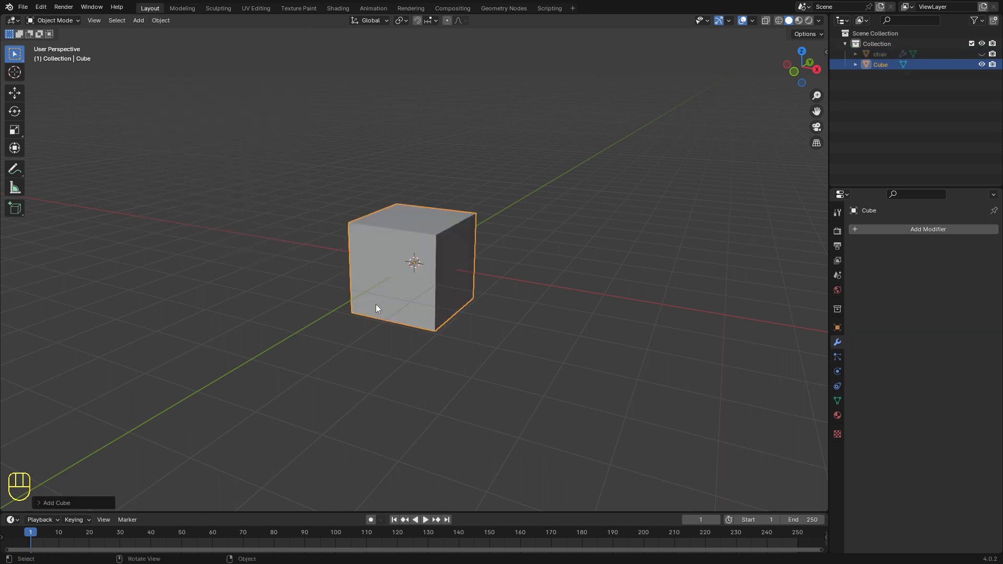
# In Edit Mode, scale the new cube down along the Y axis into a thin slab.
pyautogui.press('Tab')
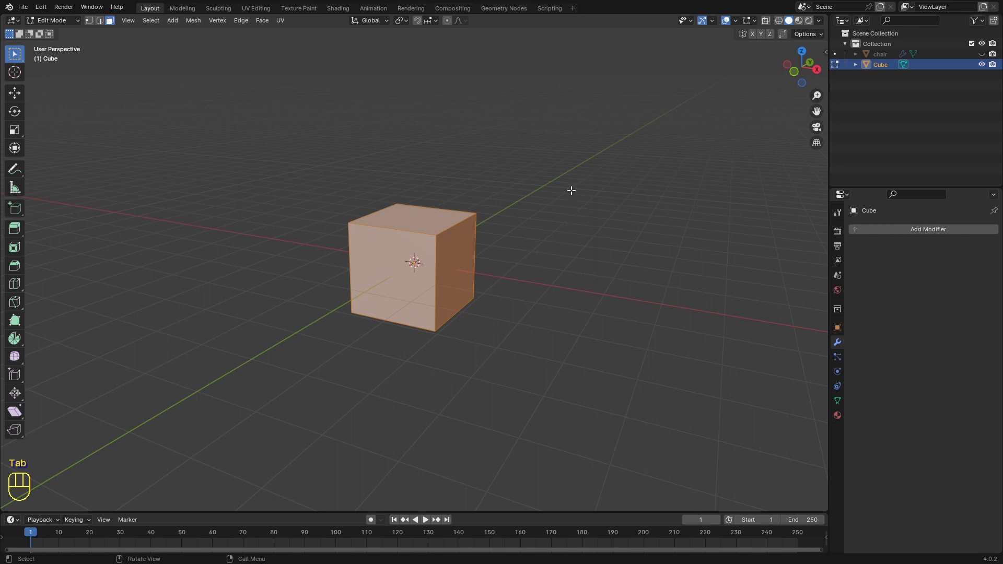
pyautogui.press('s')
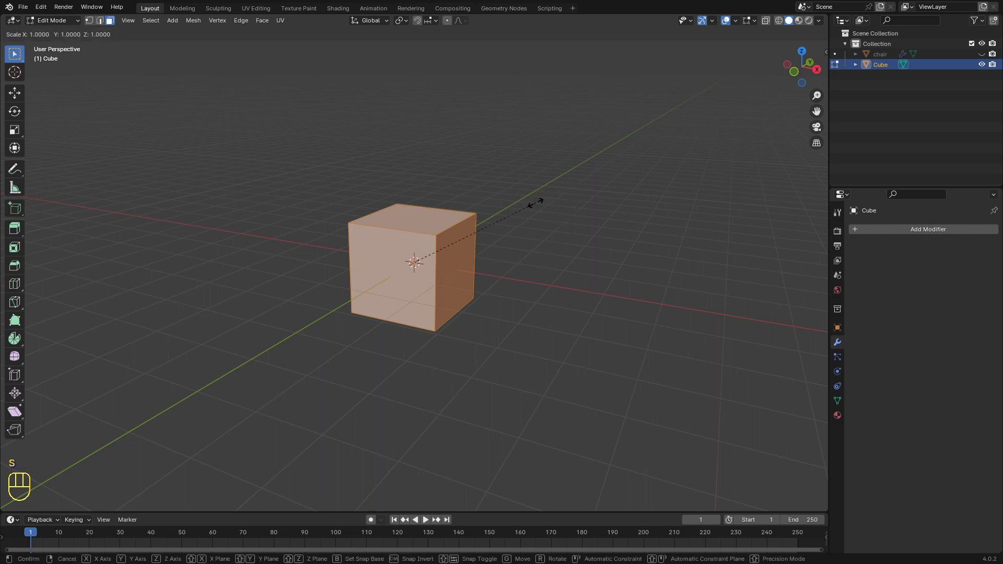
pyautogui.press('y')
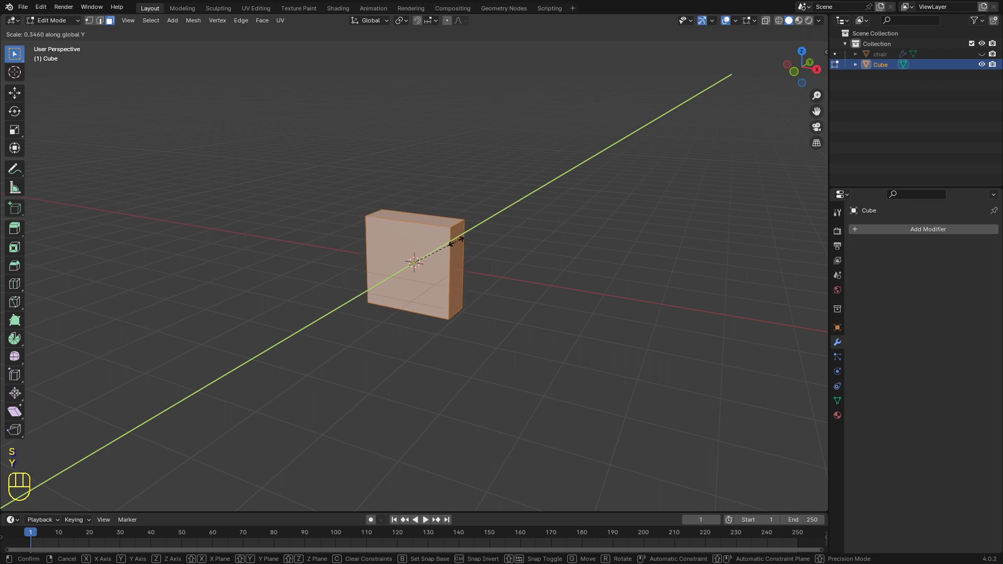
pyautogui.click(424, 253)
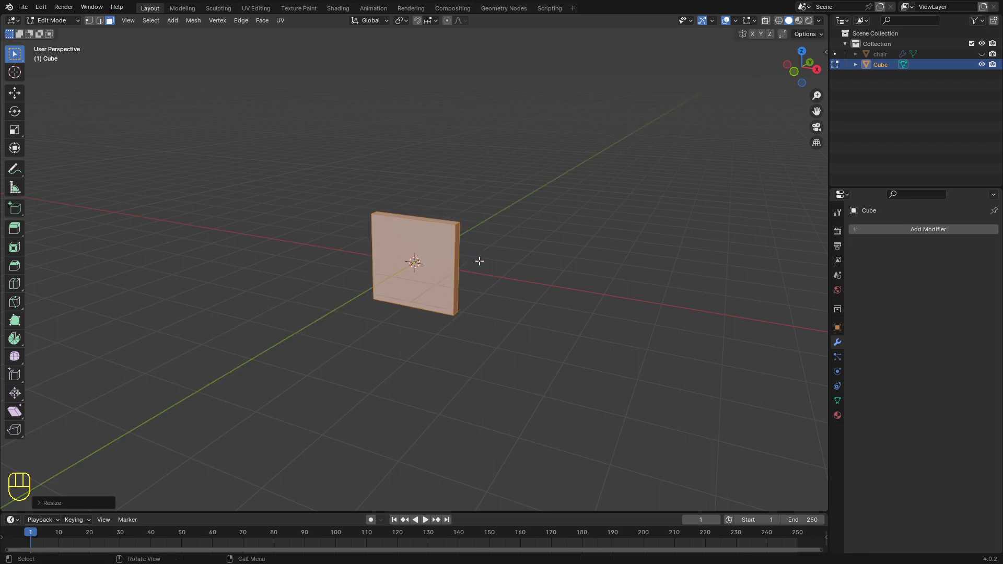
# In the front view, stretch the slab along the Z axis into a tall, phone-like rectangle.
pyautogui.press('KP_1')
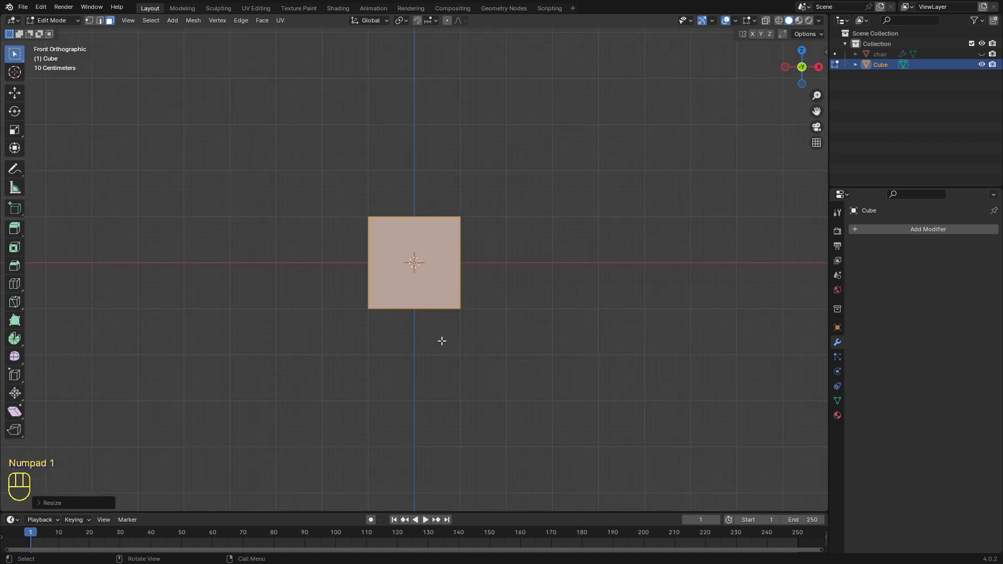
pyautogui.press('s')
pyautogui.press('z')
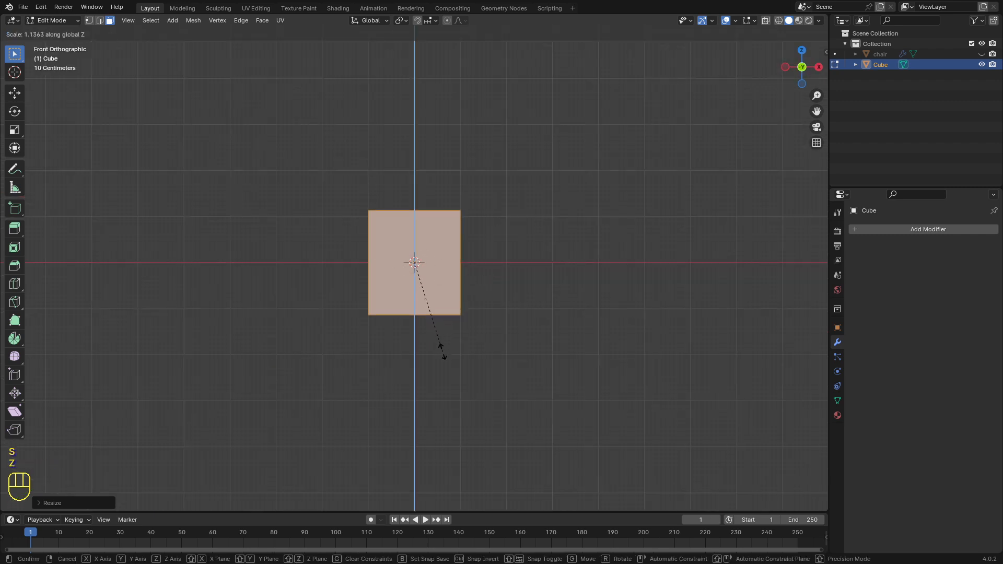
pyautogui.click(455, 392)
# Switch to edge selection and deselect all of the slab's geometry.
pyautogui.scroll(-1, 343, 278)
pyautogui.moveTo(343, 279); pyautogui.dragTo(270, 290, button='middle')
pyautogui.scroll(1, 270, 291)
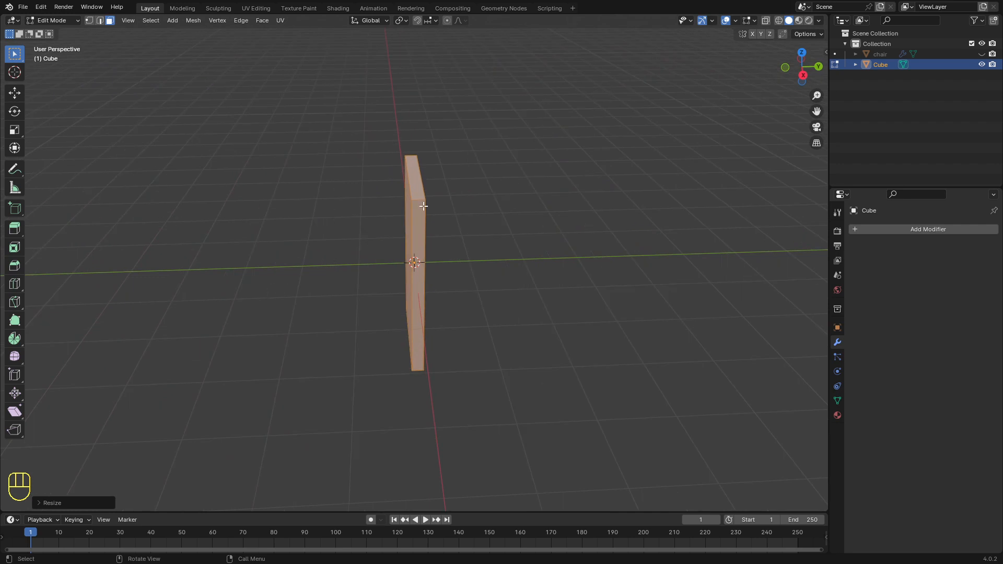
pyautogui.moveTo(400, 163); pyautogui.dragTo(346, 177, button='middle')
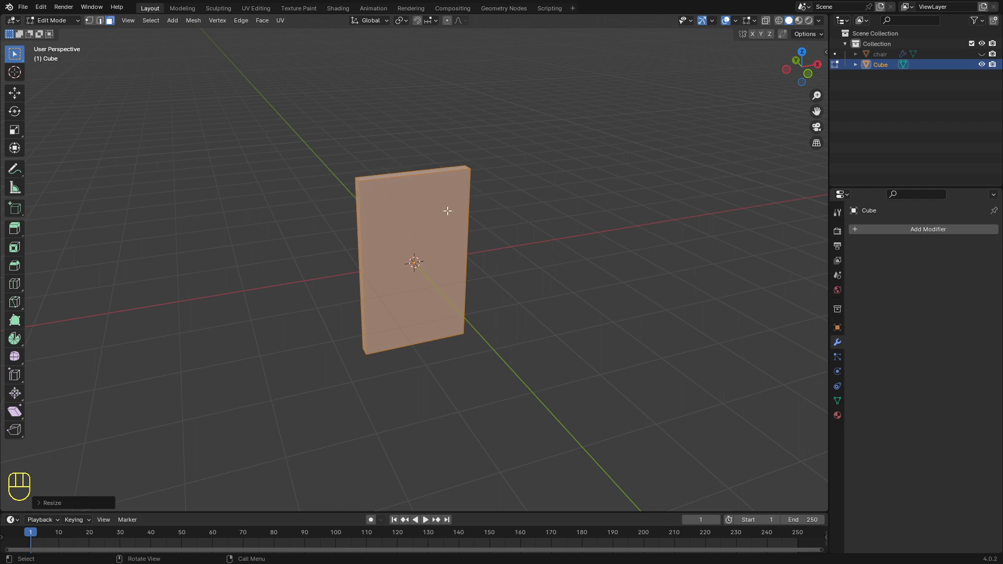
pyautogui.press('2')
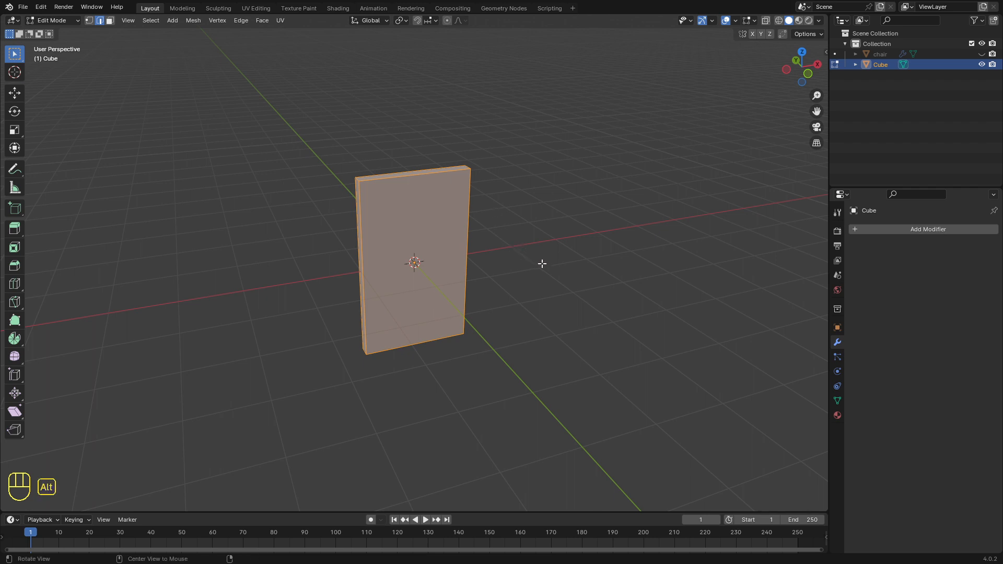
pyautogui.hotkey('alt', 'a')
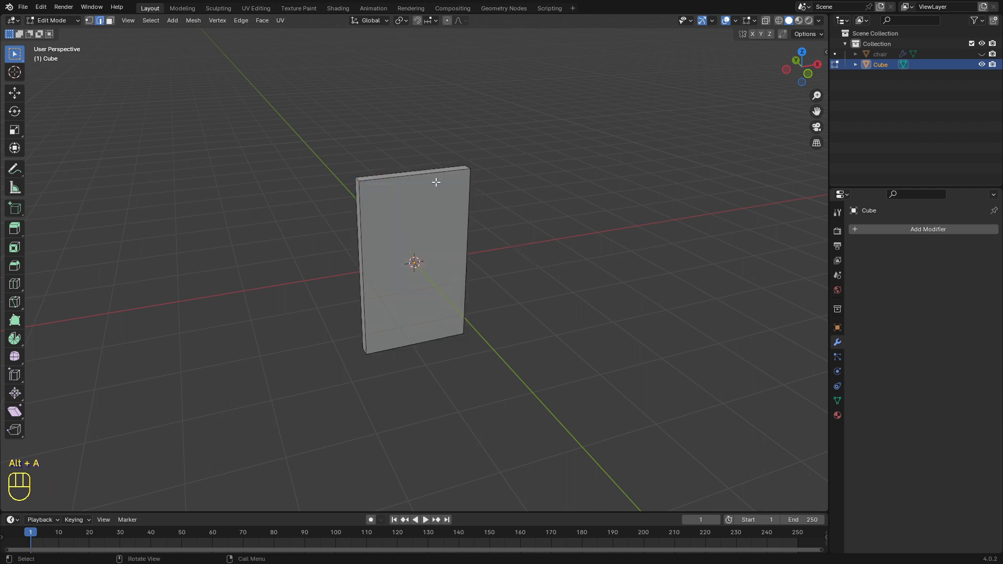
# Select the four short edges running through the slab's thickness at its corners.
pyautogui.moveTo(459, 190); pyautogui.dragTo(375, 219, button='middle')
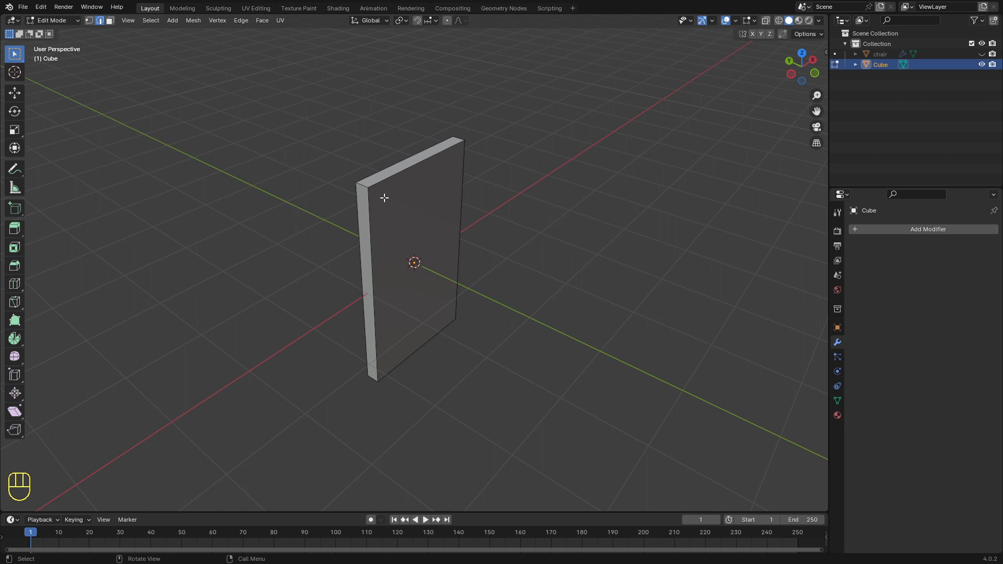
pyautogui.click(362, 186)
pyautogui.moveTo(538, 206); pyautogui.dragTo(366, 209, button='middle')
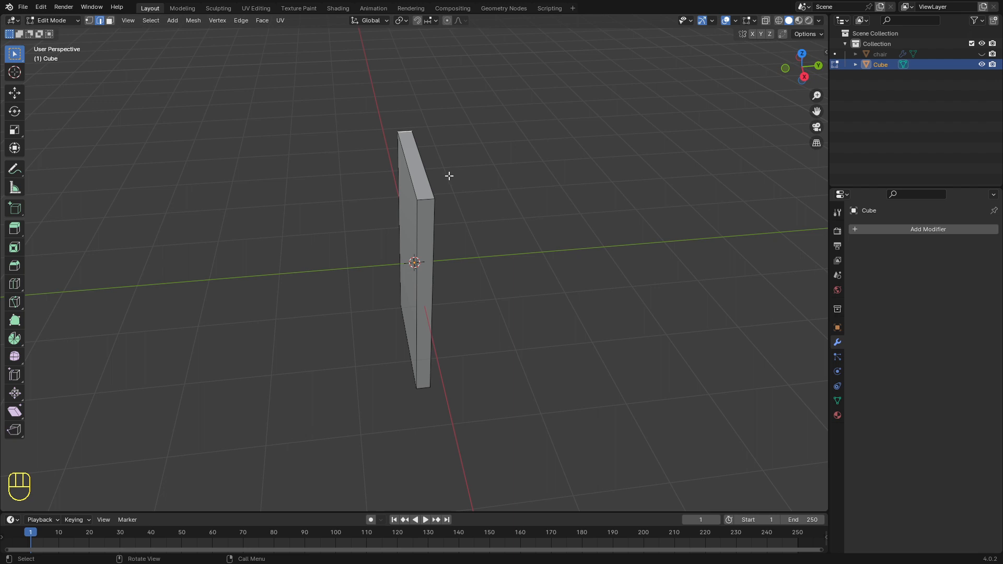
pyautogui.press('shift')
pyautogui.keyDown('shift'); pyautogui.click(426, 199); pyautogui.keyUp('shift')
pyautogui.moveTo(353, 261); pyautogui.dragTo(358, 170, button='middle')
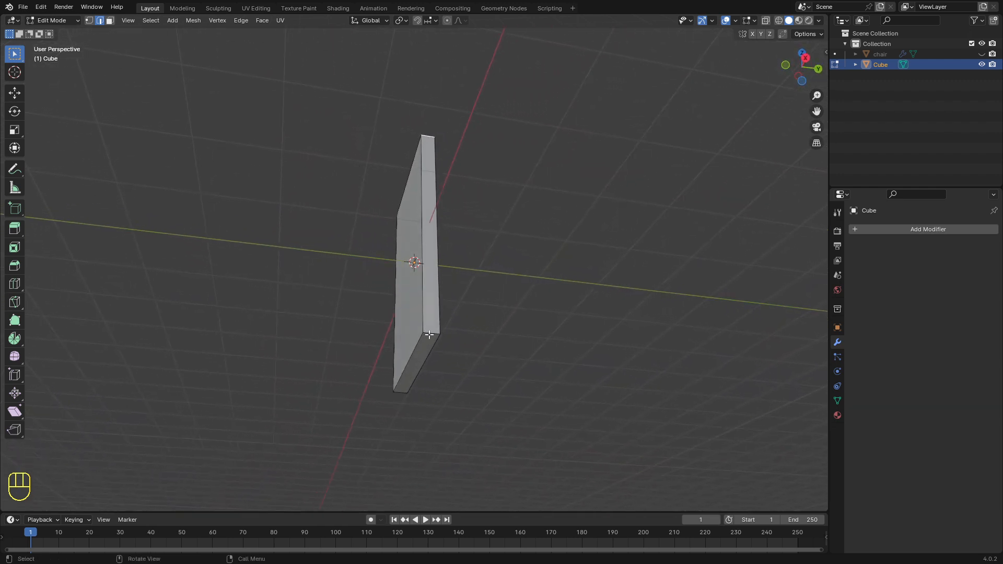
pyautogui.press('shift')
pyautogui.keyDown('shift'); pyautogui.click(430, 333); pyautogui.keyUp('shift')
pyautogui.press('shift')
pyautogui.keyDown('shift'); pyautogui.click(400, 392); pyautogui.keyUp('shift')
# Bevel the four selected corner edges about 0.206 m wide with several segments to round the slab's corners.
pyautogui.moveTo(323, 346); pyautogui.dragTo(329, 371, button='middle')
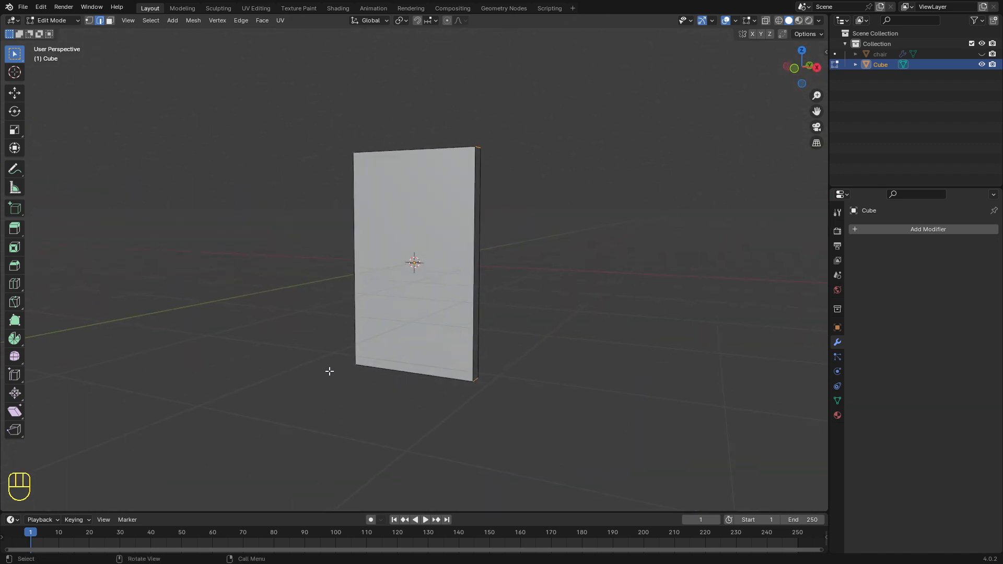
pyautogui.hotkey('ctrl', 'b')
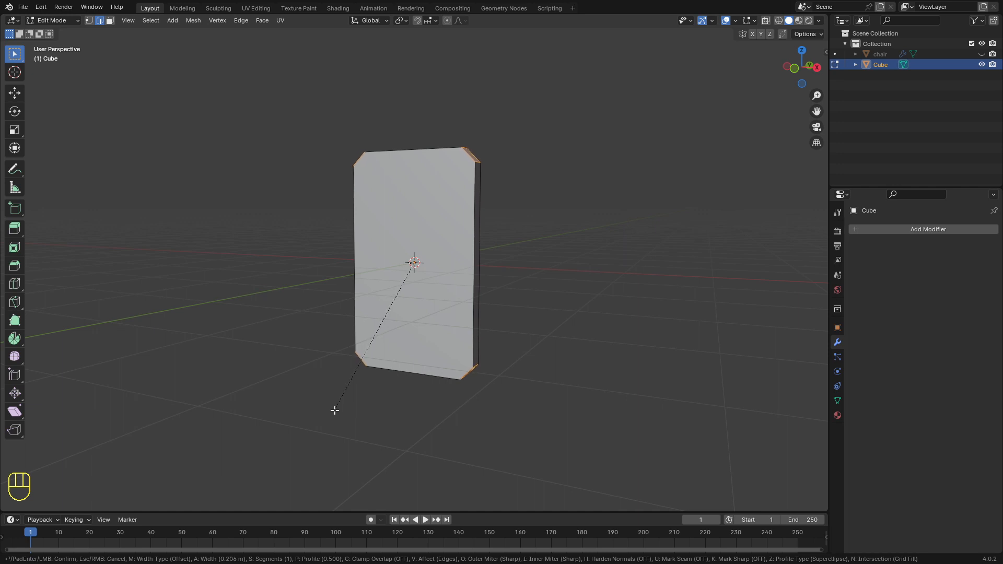
pyautogui.scroll(1, 335, 410)
pyautogui.scroll(1, 335, 411)
pyautogui.scroll(1, 335, 411)
pyautogui.click(334, 411)
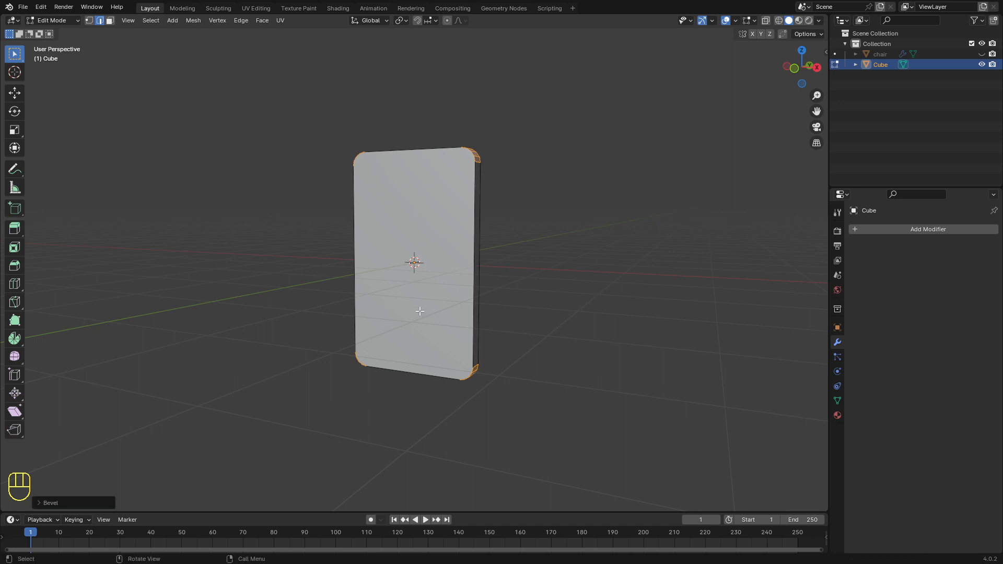
# Return to Object Mode and apply Shade Smooth to the rounded slab.
pyautogui.moveTo(420, 313)
pyautogui.mouseDown(button='middle')
pyautogui.moveTo(374, 358)
pyautogui.moveTo(338, 331)
pyautogui.moveTo(426, 321)
pyautogui.mouseUp(button='middle')
pyautogui.press('Tab')
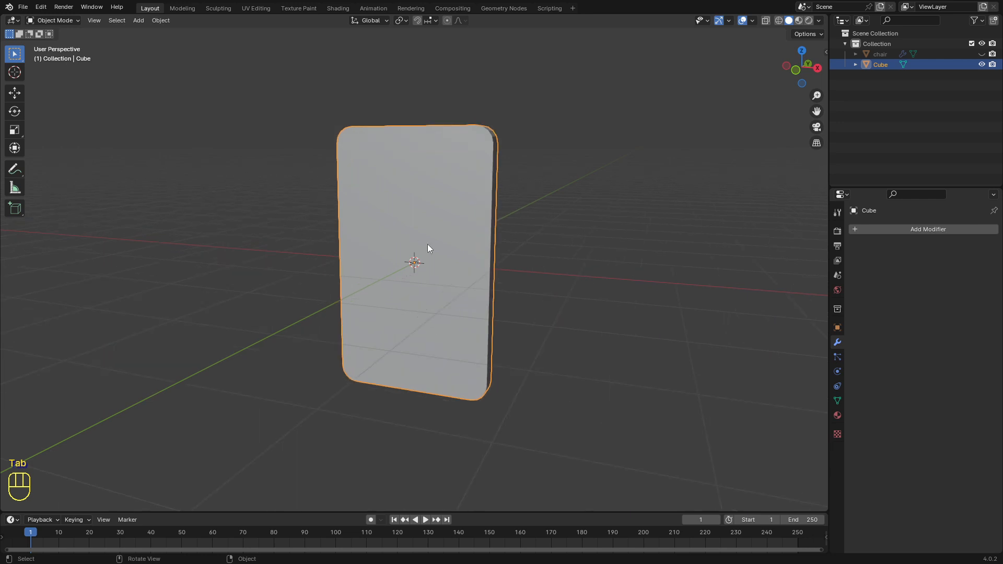
pyautogui.moveTo(428, 249); pyautogui.dragTo(497, 228, button='middle')
pyautogui.scroll(3, 497, 223)
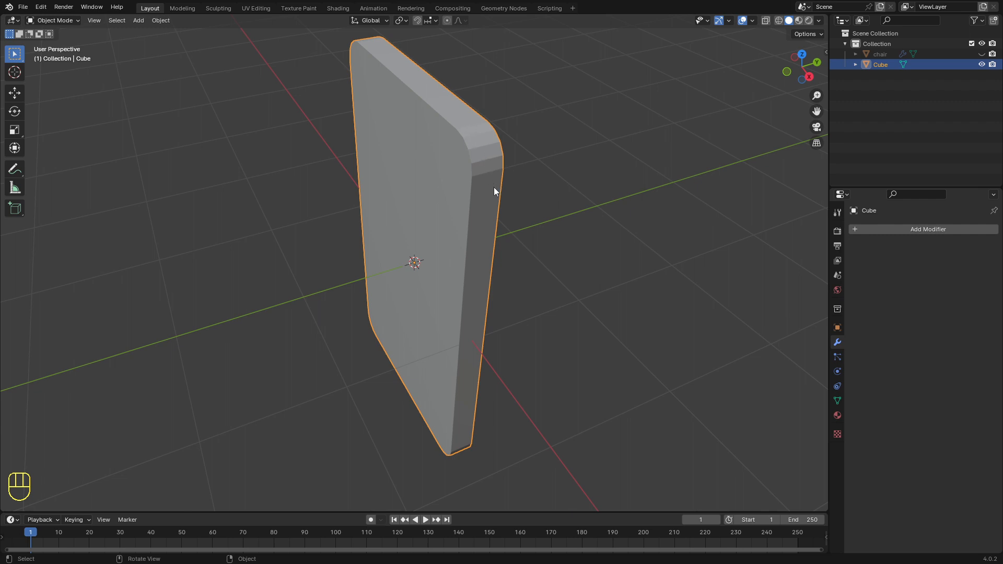
pyautogui.rightClick(482, 148)
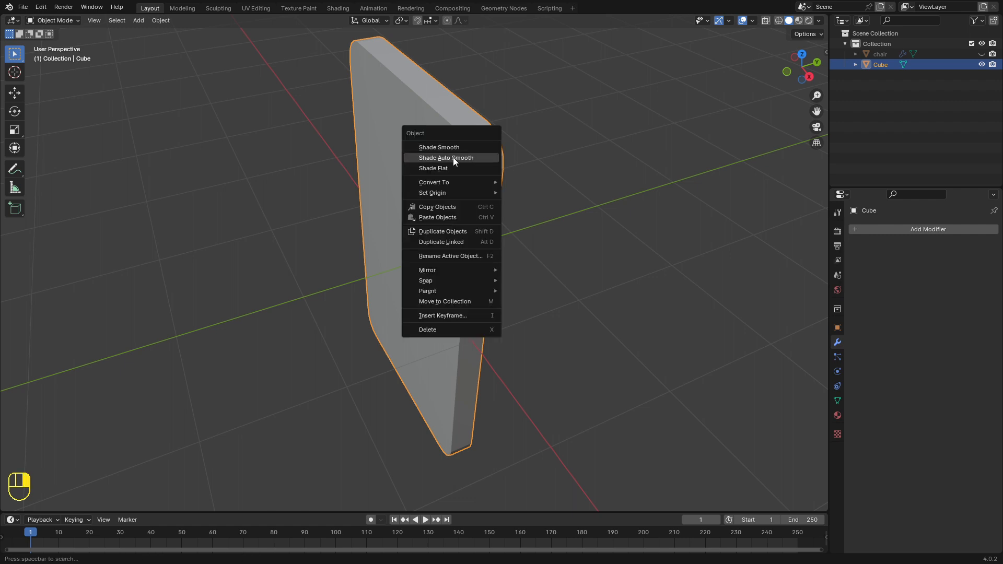
pyautogui.click(441, 147)
# Add a Bevel modifier to the smooth-shaded slab.
pyautogui.moveTo(489, 193); pyautogui.dragTo(459, 200, button='middle')
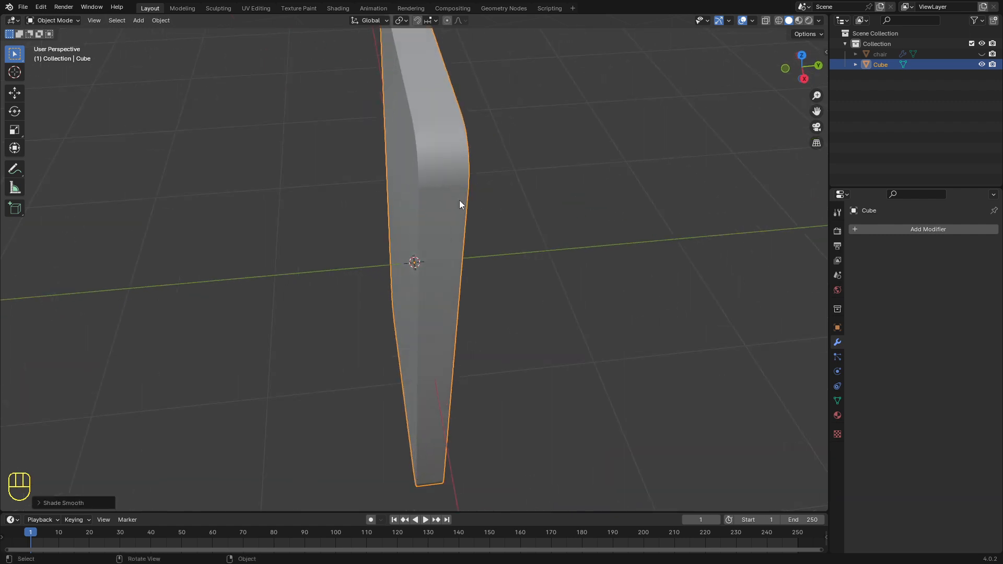
pyautogui.scroll(-3, 407, 110)
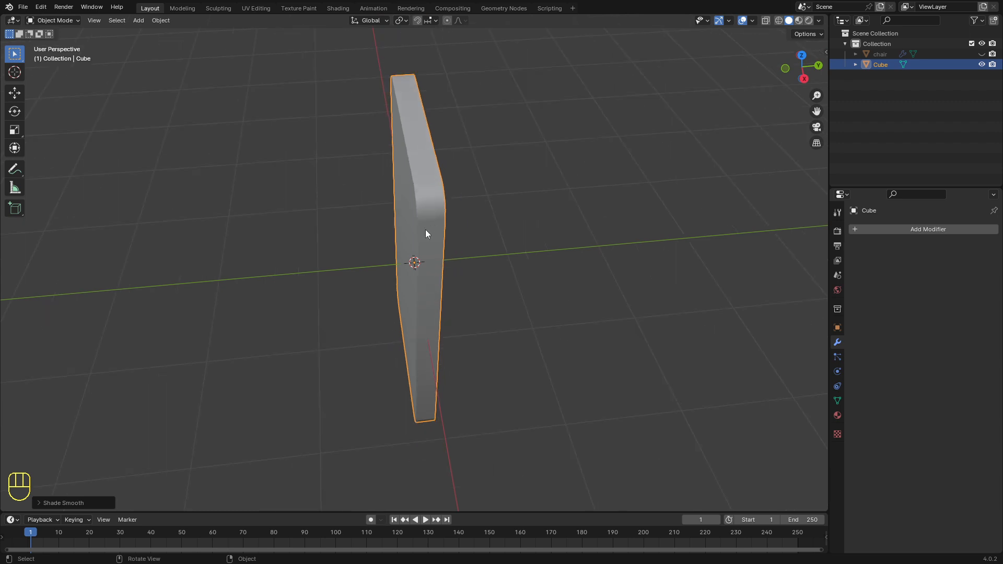
pyautogui.moveTo(426, 232); pyautogui.dragTo(470, 206, button='middle')
pyautogui.moveTo(475, 189); pyautogui.dragTo(456, 201, button='middle')
pyautogui.scroll(5, 456, 200)
pyautogui.moveTo(466, 234)
pyautogui.mouseDown(button='middle')
pyautogui.moveTo(454, 228)
pyautogui.moveTo(465, 247)
pyautogui.mouseUp(button='middle')
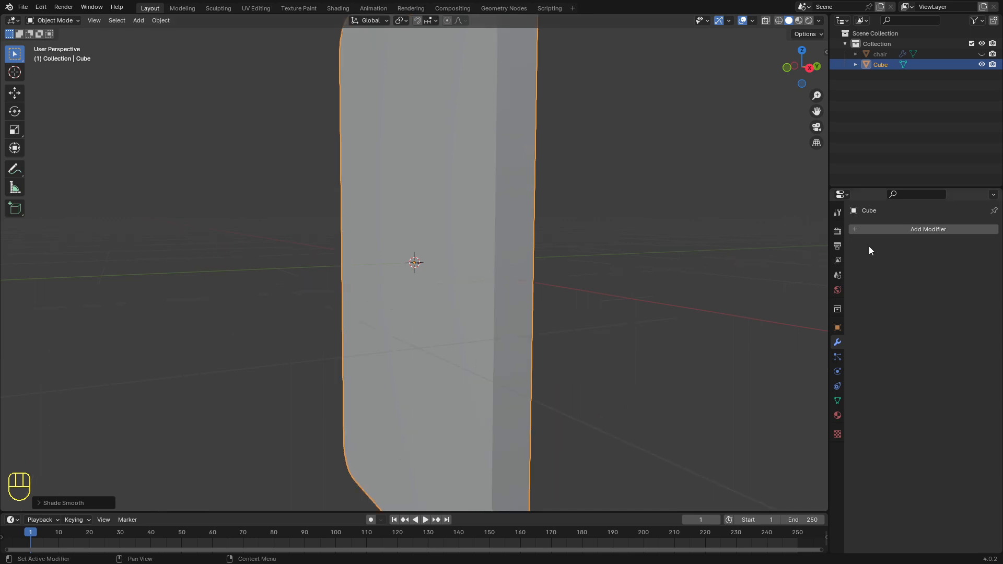
pyautogui.click(894, 230)
pyautogui.moveTo(879, 231)
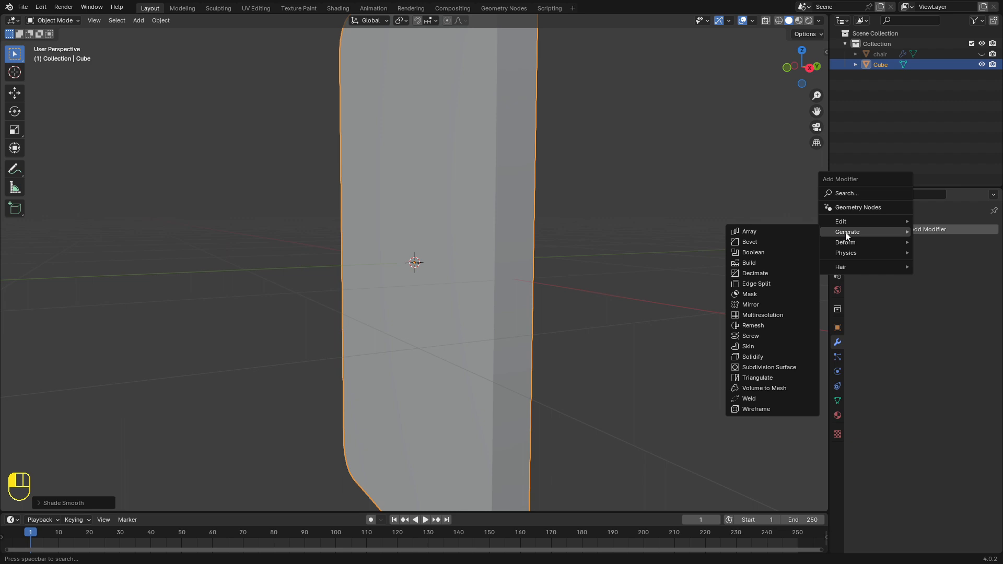
pyautogui.click(767, 241)
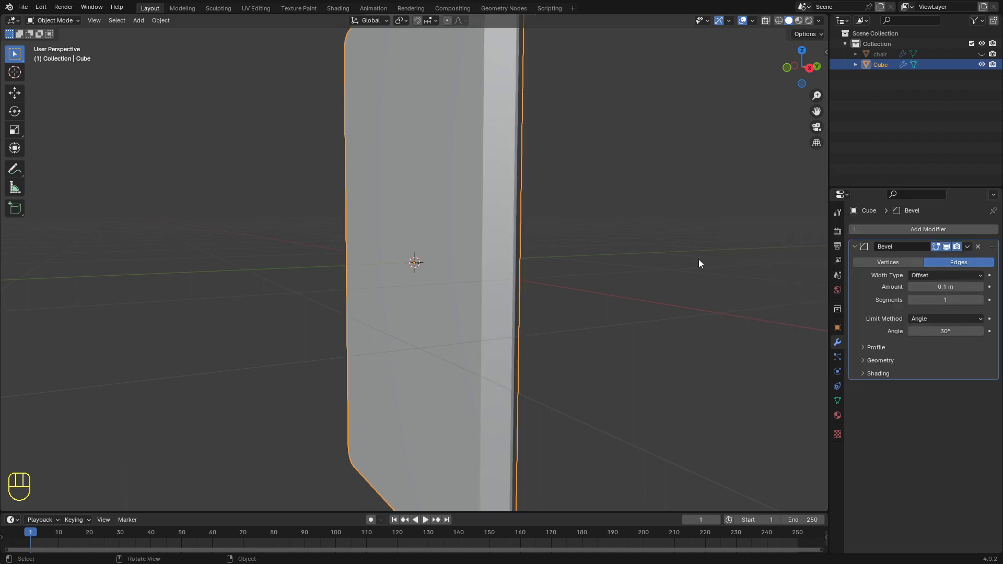
# Set the slab's Bevel modifier to 3 segments and an amount of 0.026 m.
pyautogui.click(976, 300)
pyautogui.click(977, 299)
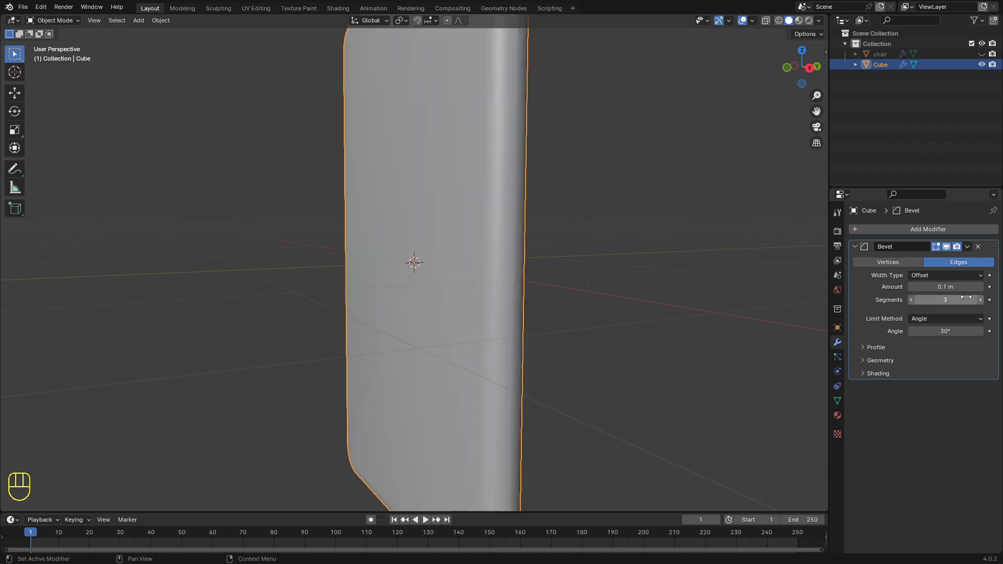
pyautogui.moveTo(938, 286)
pyautogui.mouseDown()
pyautogui.moveTo(971, 286)
pyautogui.moveTo(932, 286)
pyautogui.mouseUp()
# Rename the beveled slab object as mobile.
pyautogui.scroll(-3, 431, 254)
pyautogui.moveTo(432, 254)
pyautogui.mouseDown(button='middle')
pyautogui.moveTo(460, 271)
pyautogui.moveTo(481, 311)
pyautogui.moveTo(477, 275)
pyautogui.moveTo(506, 254)
pyautogui.moveTo(428, 268)
pyautogui.mouseUp(button='middle')
pyautogui.press('F2')
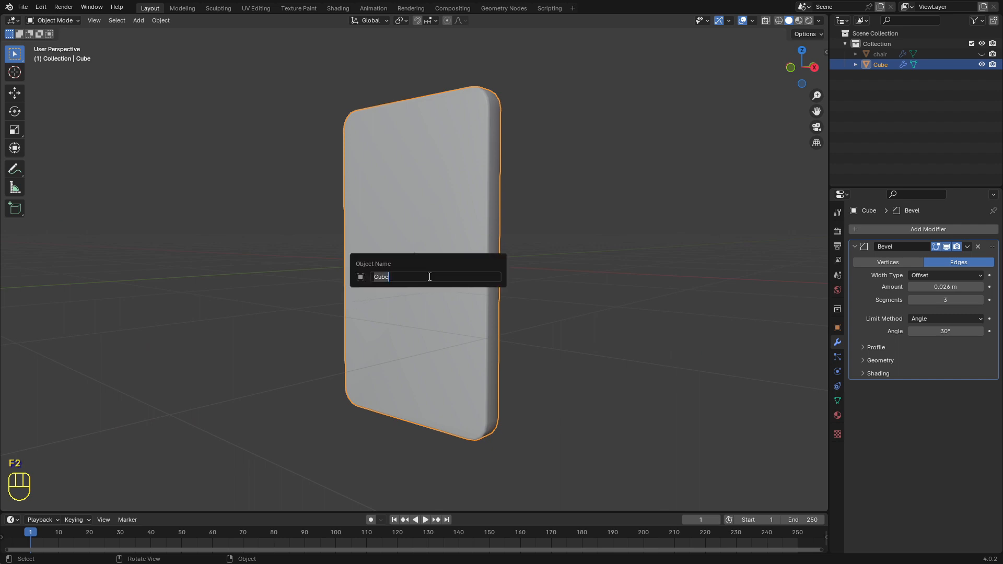
pyautogui.write('mobile')
pyautogui.press('Return')
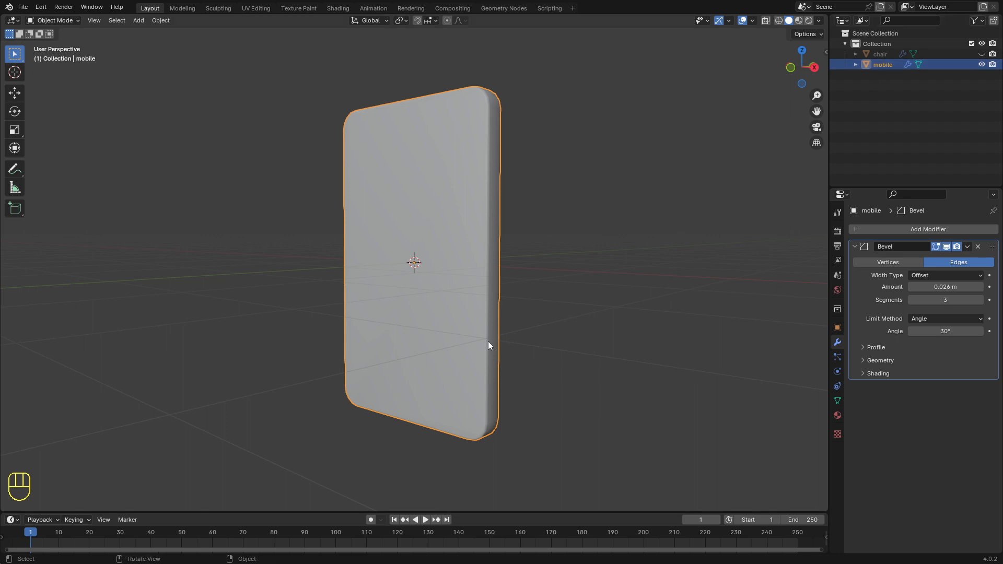
# Move the mobile object about 2.96 m in the negative direction along the global X axis.
pyautogui.scroll(-2, 490, 347)
pyautogui.moveTo(499, 354); pyautogui.dragTo(468, 344, button='middle')
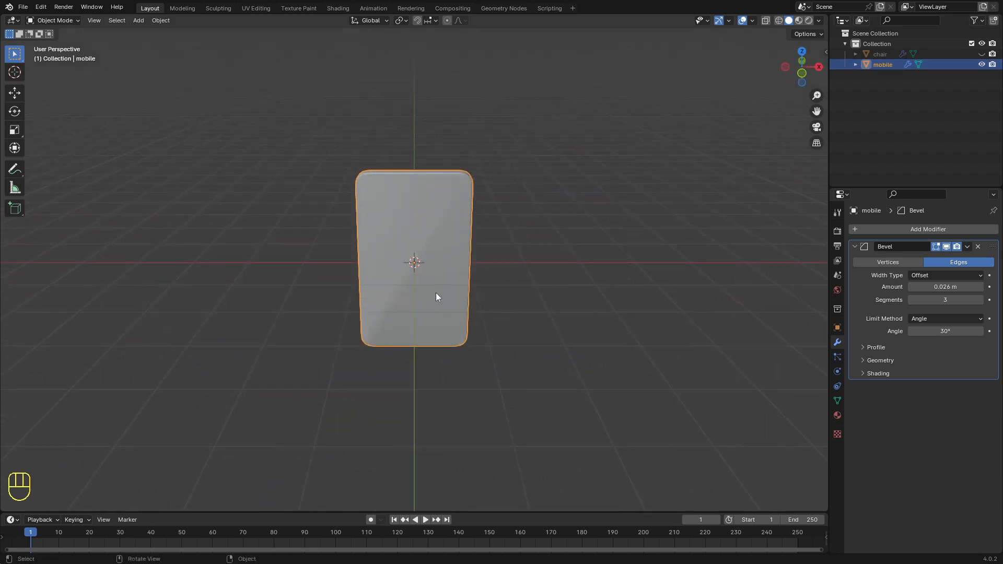
pyautogui.press('g')
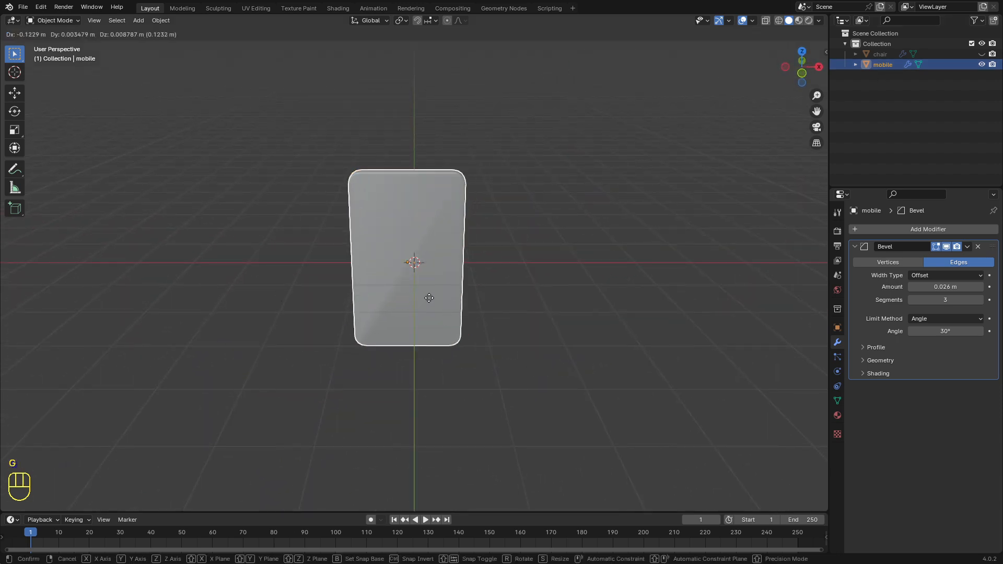
pyautogui.press('x')
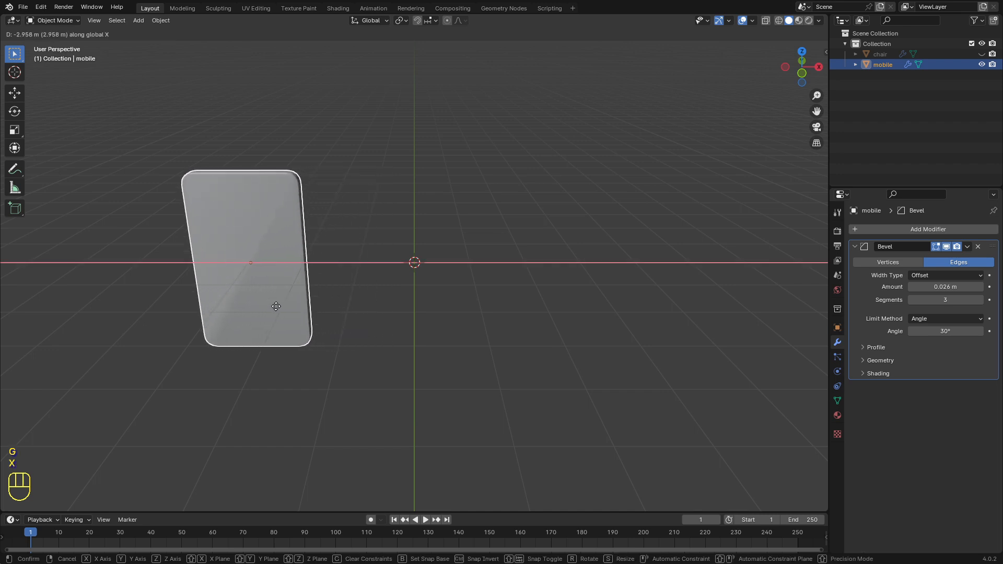
pyautogui.click(275, 304)
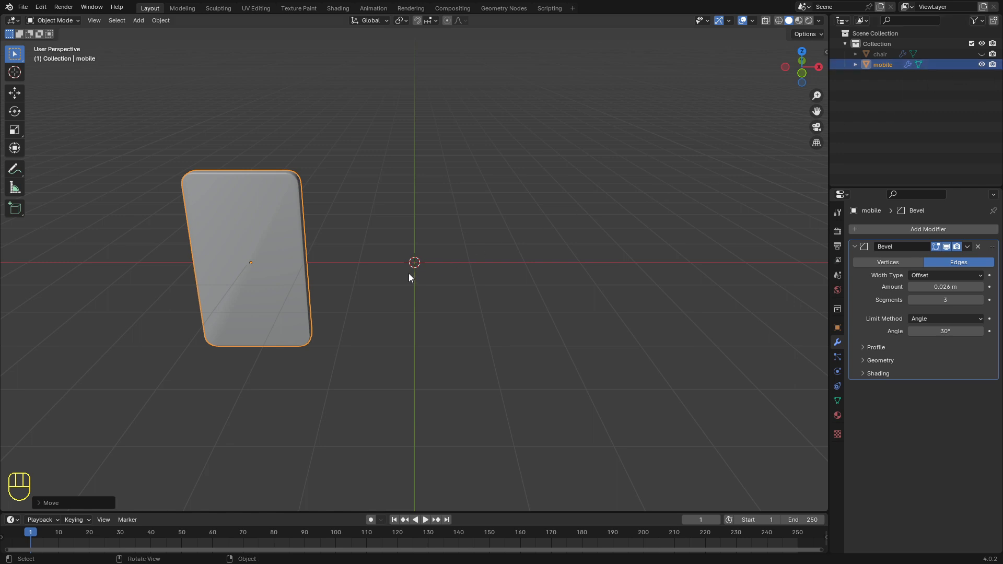
# Hide the mobile object in the viewport, reveal it, and hide it again.
pyautogui.click(982, 65)
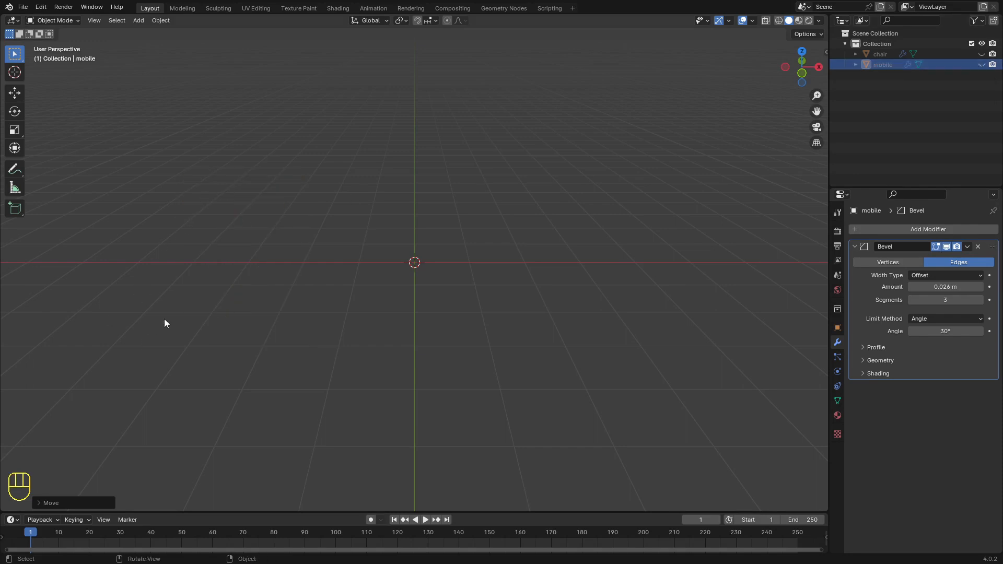
pyautogui.hotkey('alt', 'h')
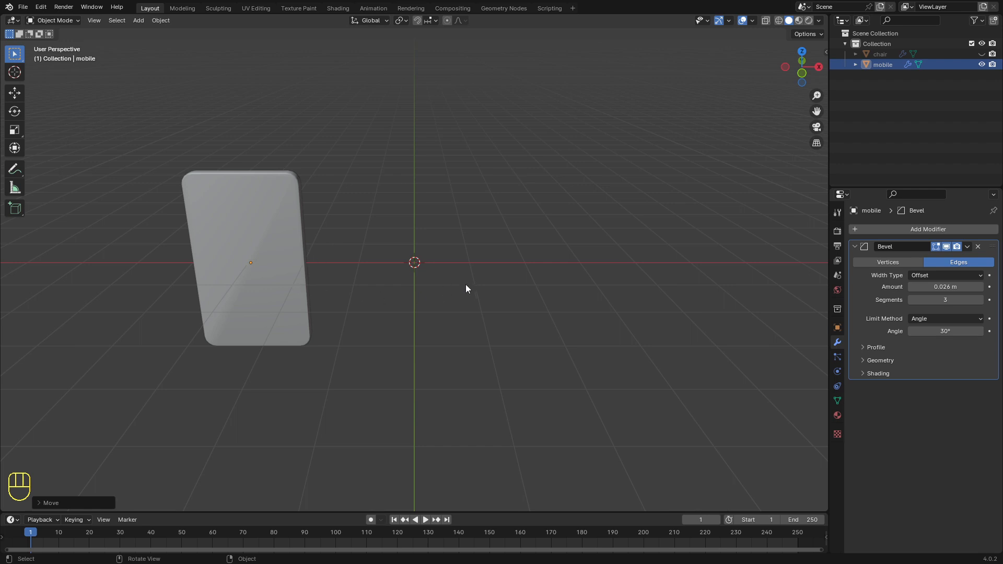
pyautogui.click(255, 208)
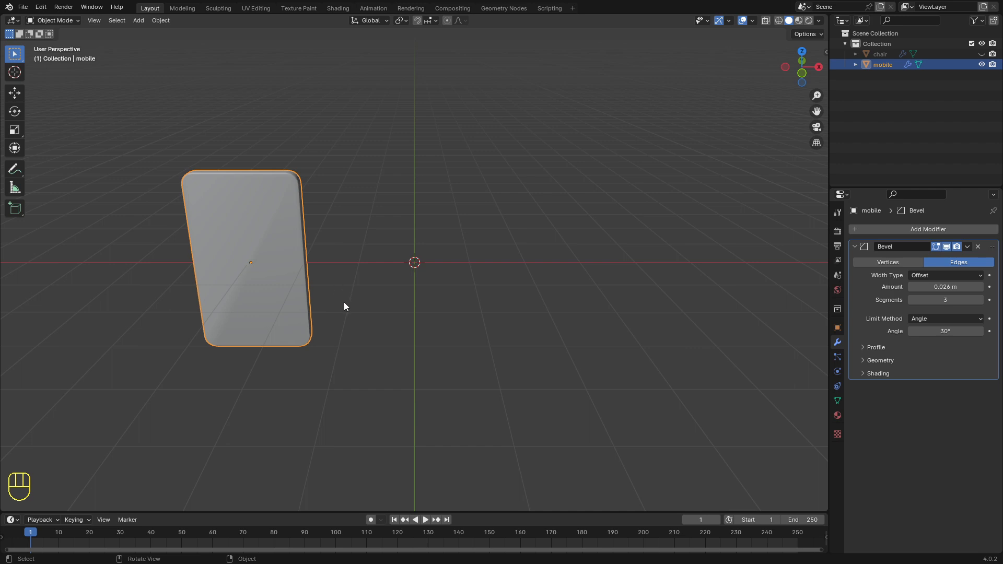
pyautogui.press('h')
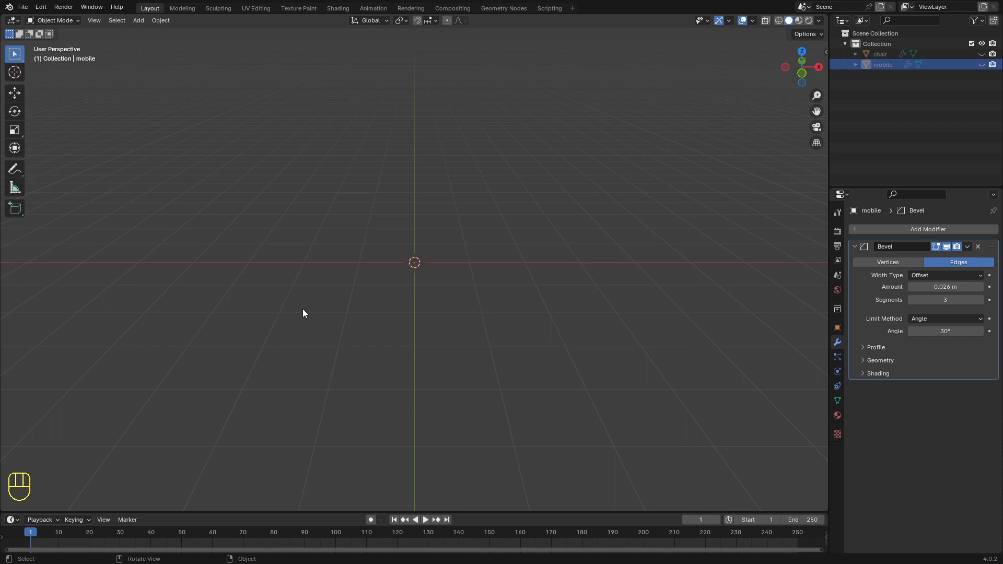
# Add a new cube mesh at the world origin.
pyautogui.click(137, 20)
pyautogui.moveTo(159, 33)
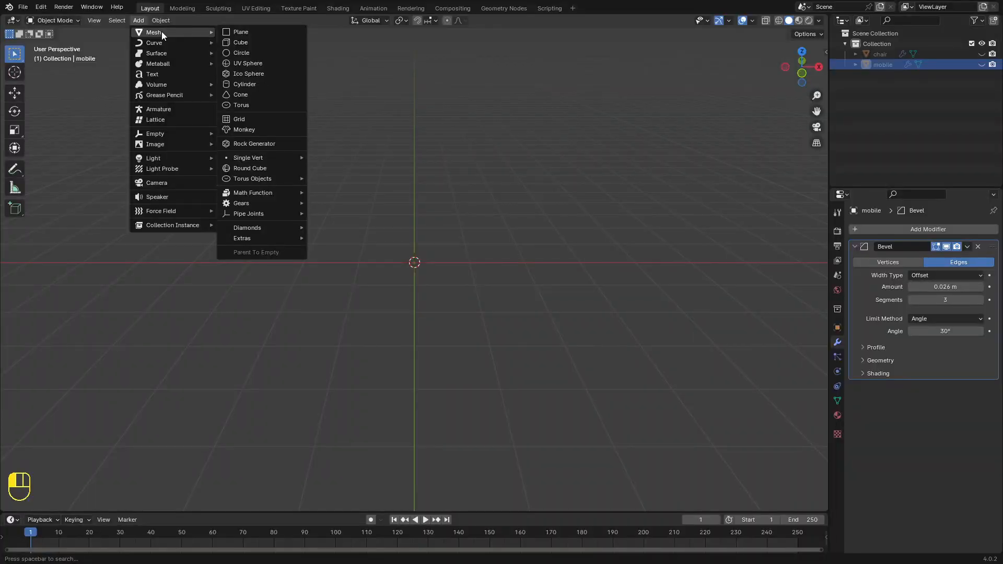
pyautogui.click(249, 42)
pyautogui.moveTo(519, 268); pyautogui.dragTo(430, 271, button='middle')
# In Edit Mode, scale the cube down along Z and Y into a narrow bar running along the X axis.
pyautogui.press('Tab')
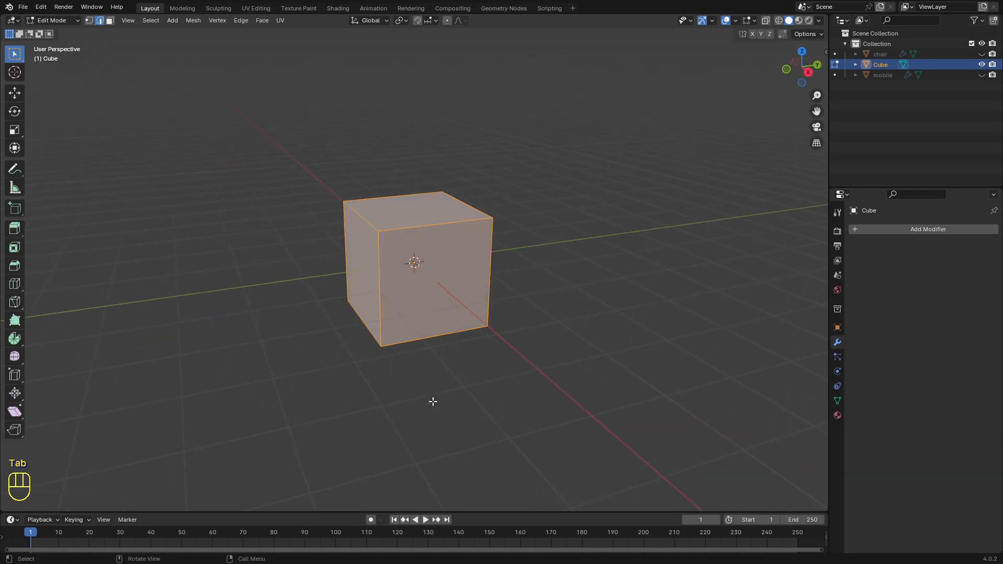
pyautogui.moveTo(423, 376); pyautogui.dragTo(443, 370, button='middle')
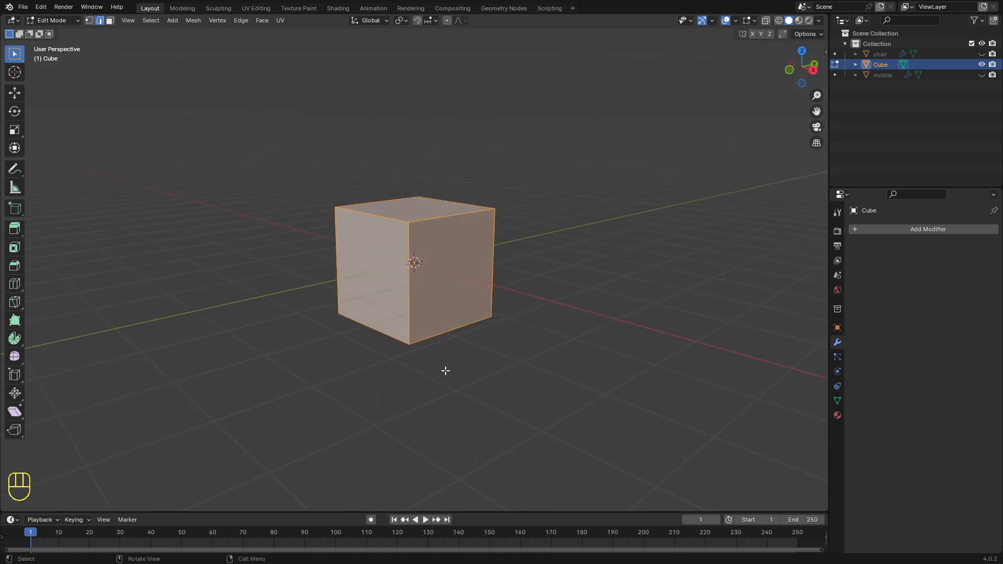
pyautogui.press('s')
pyautogui.press('z')
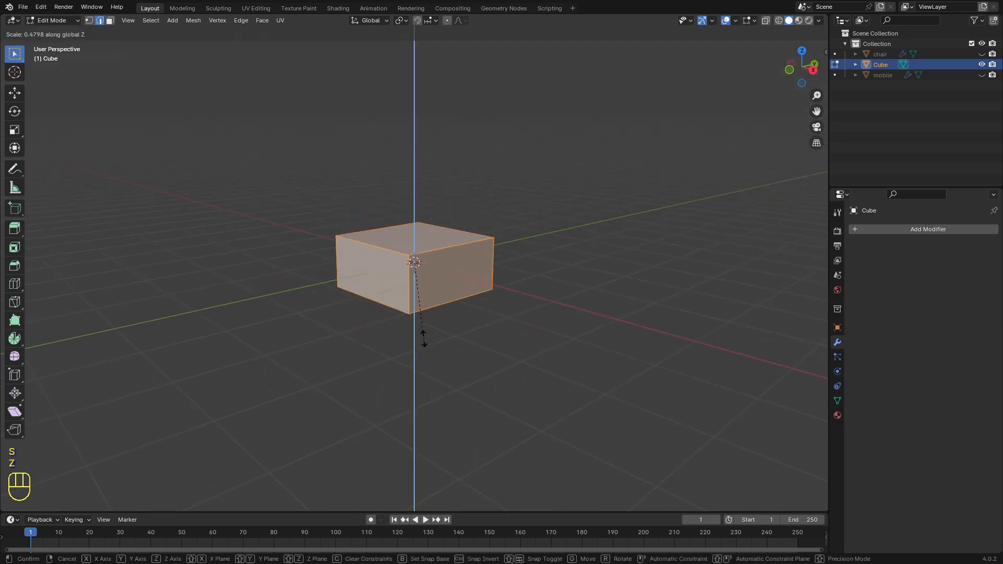
pyautogui.click(417, 285)
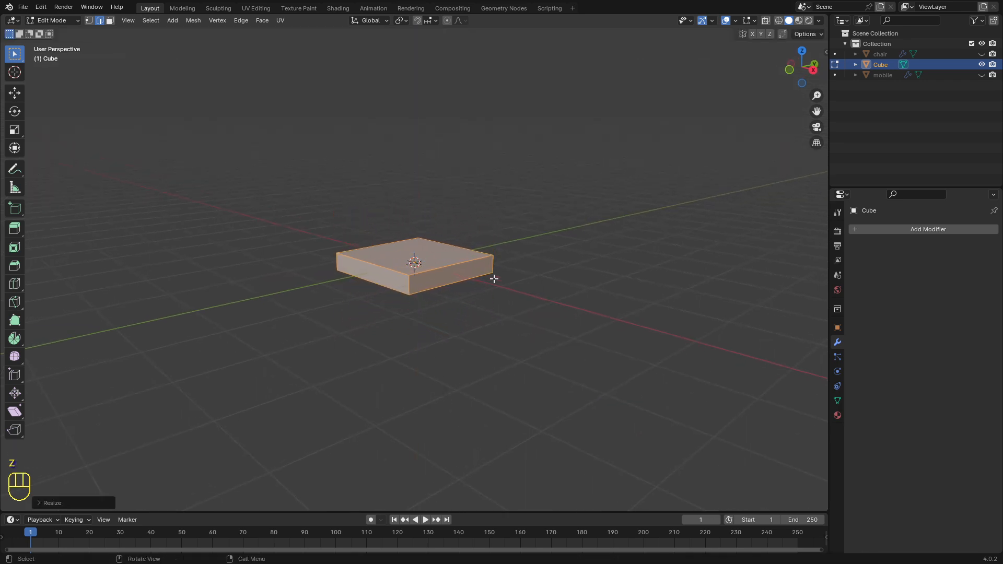
pyautogui.press('s')
pyautogui.press('y')
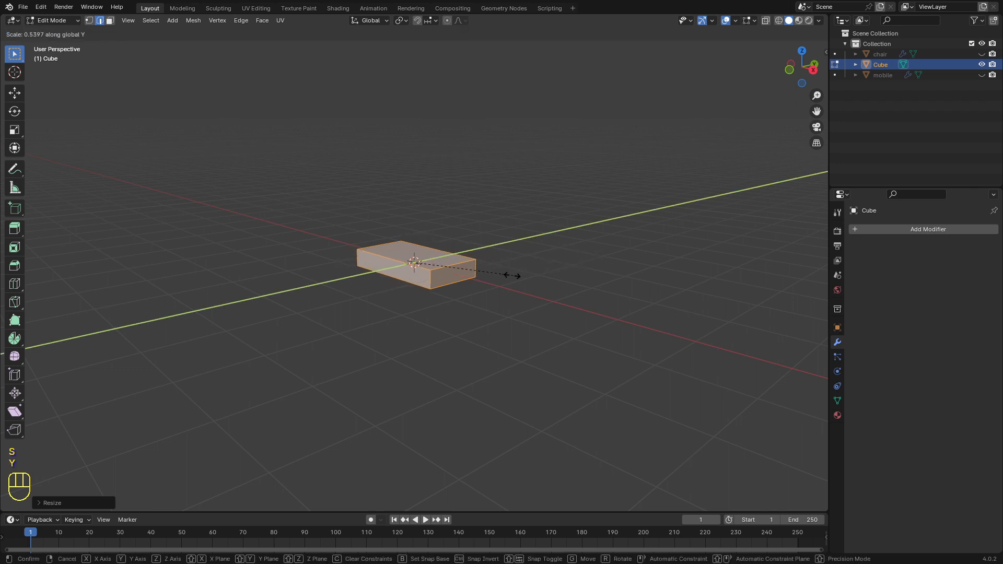
pyautogui.click(448, 283)
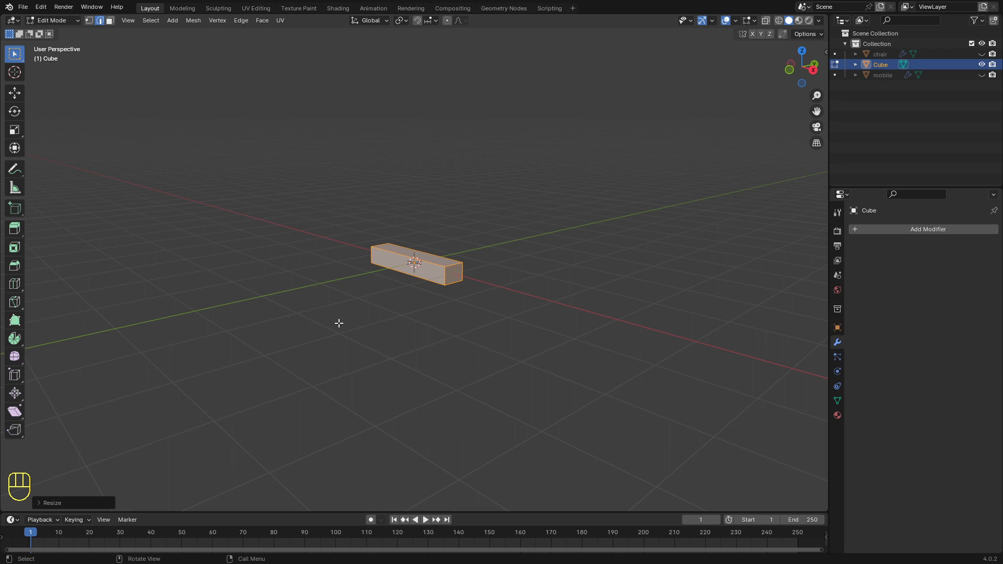
pyautogui.press('Tab')
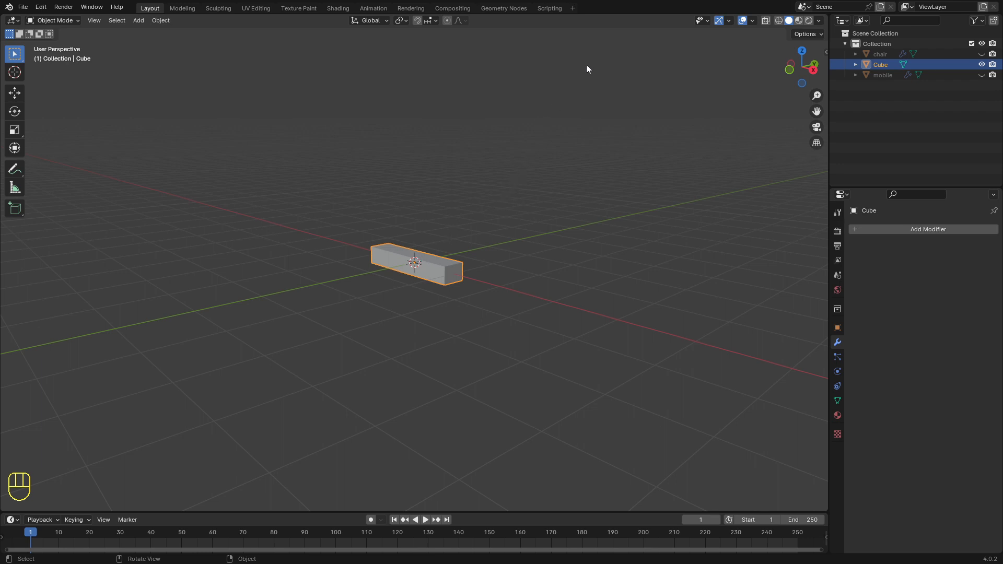
# Add an Array modifier to the narrow bar in Object Mode.
pyautogui.click(907, 228)
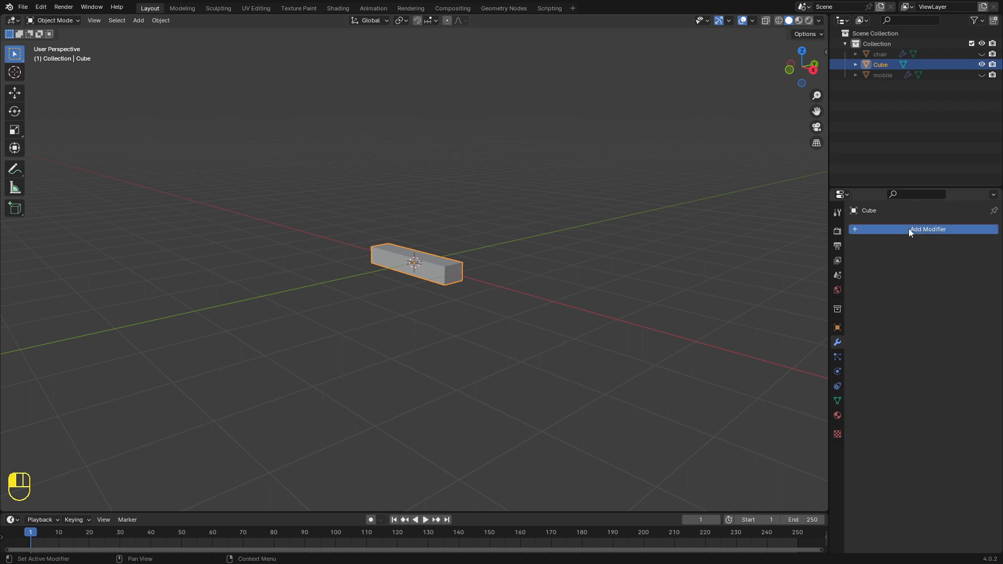
pyautogui.moveTo(906, 229)
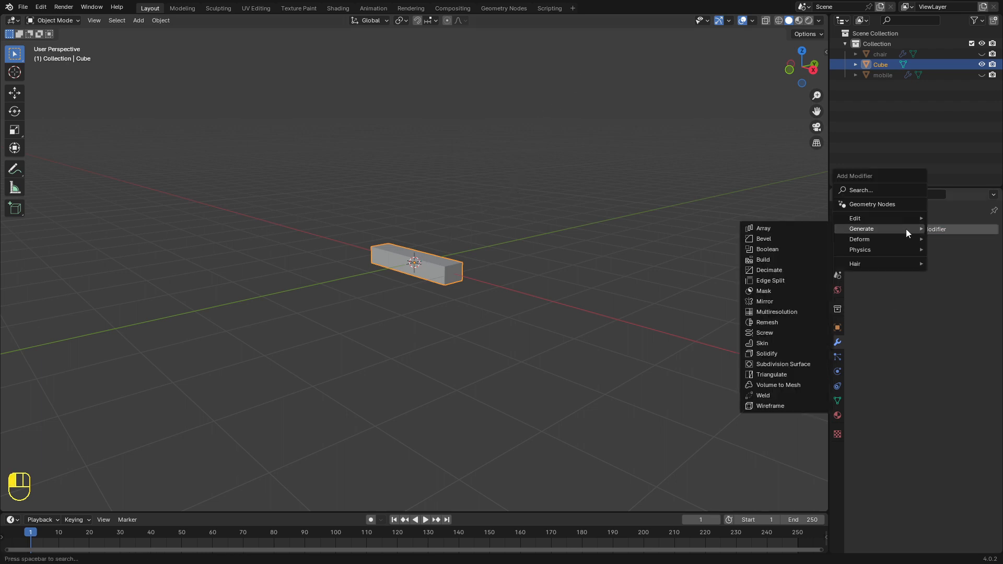
pyautogui.click(762, 229)
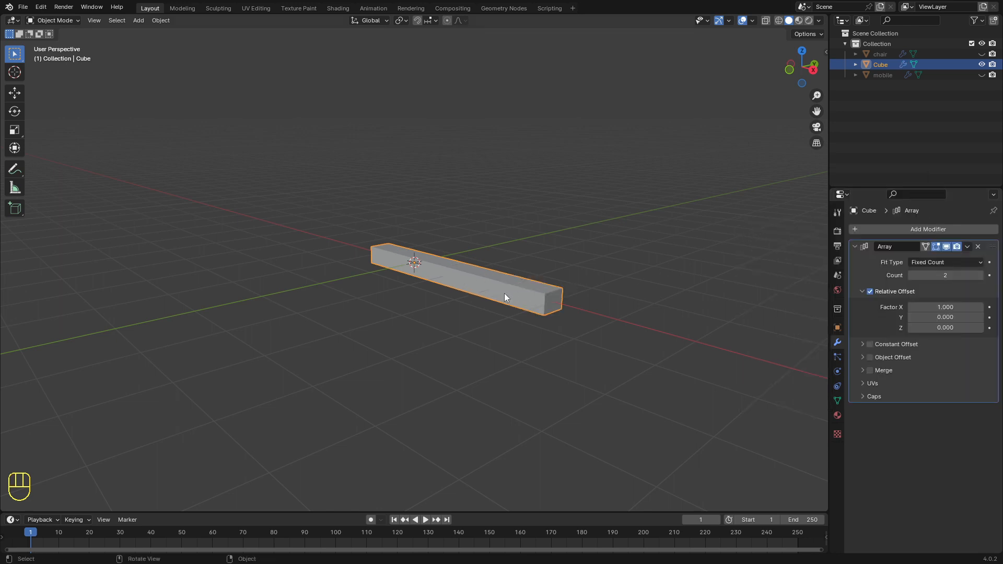
# Set the Array modifier's relative offset factors to X 0, Y 1 and Z 1 so the copies form stair steps.
pyautogui.moveTo(402, 291); pyautogui.dragTo(384, 283, button='middle')
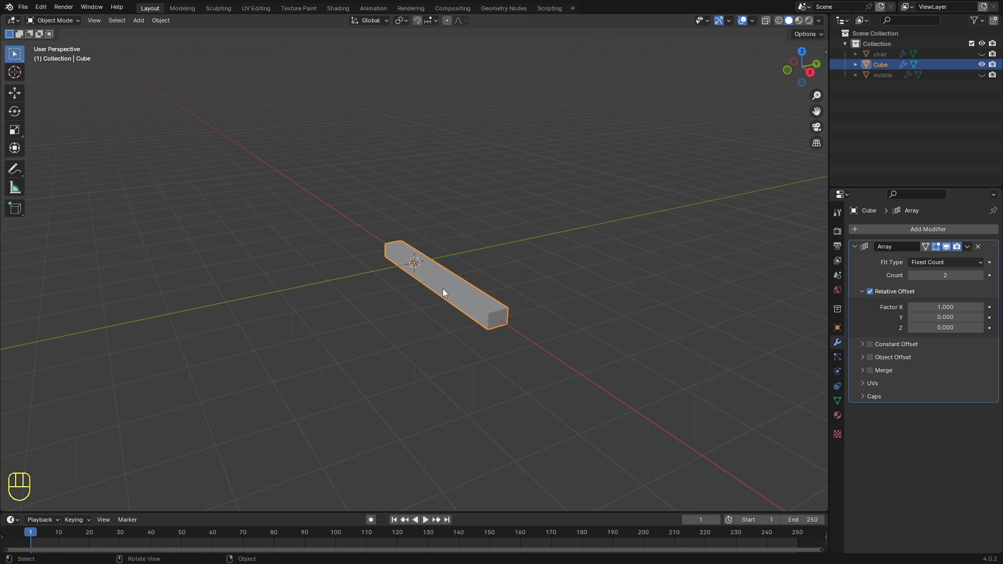
pyautogui.click(946, 307)
pyautogui.write('0')
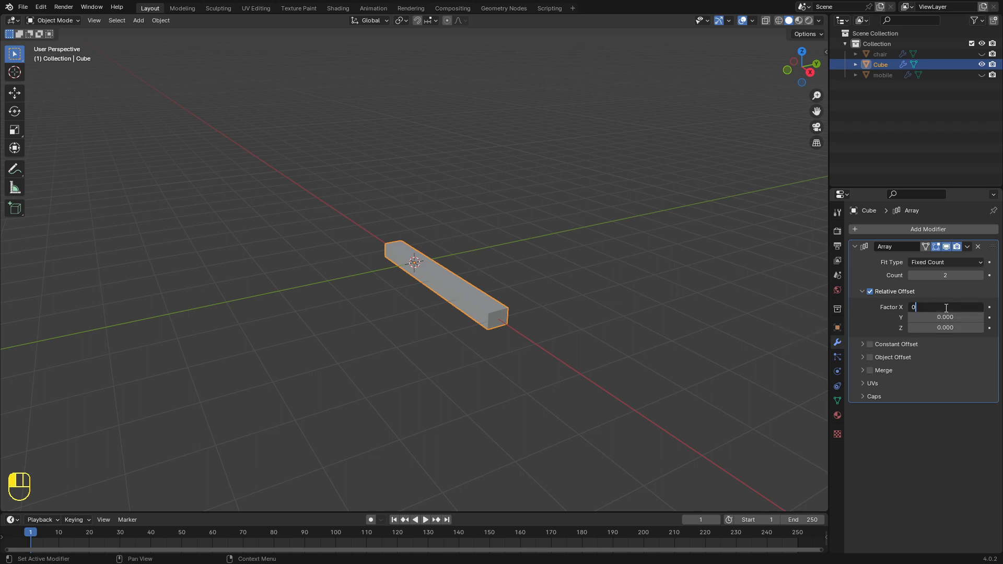
pyautogui.press('Return')
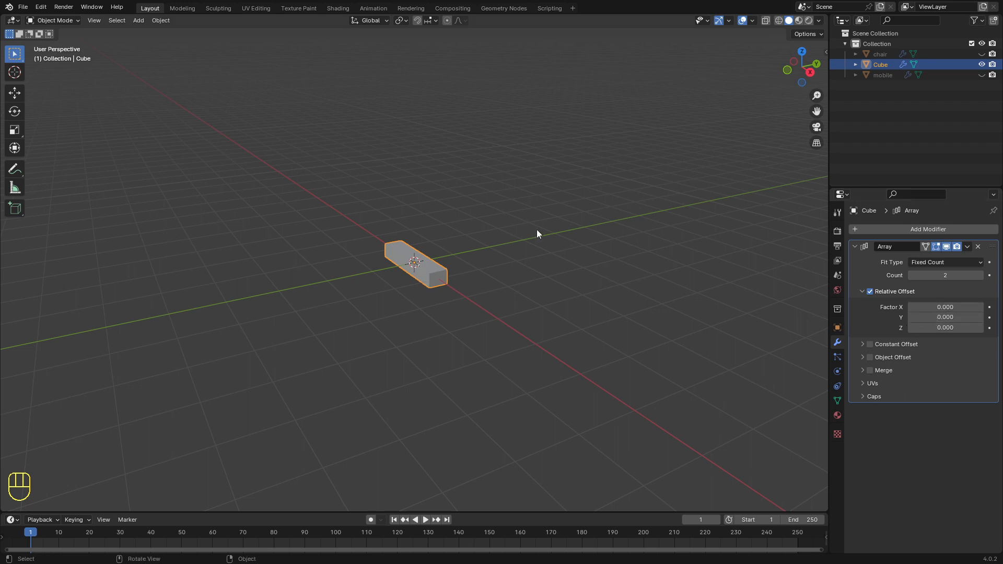
pyautogui.click(942, 316)
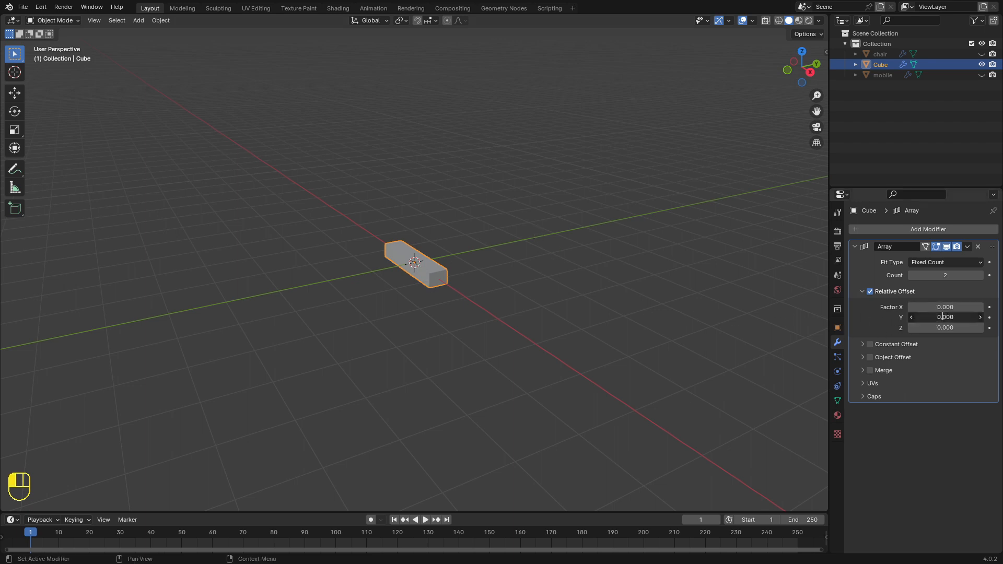
pyautogui.write('1')
pyautogui.press('Return')
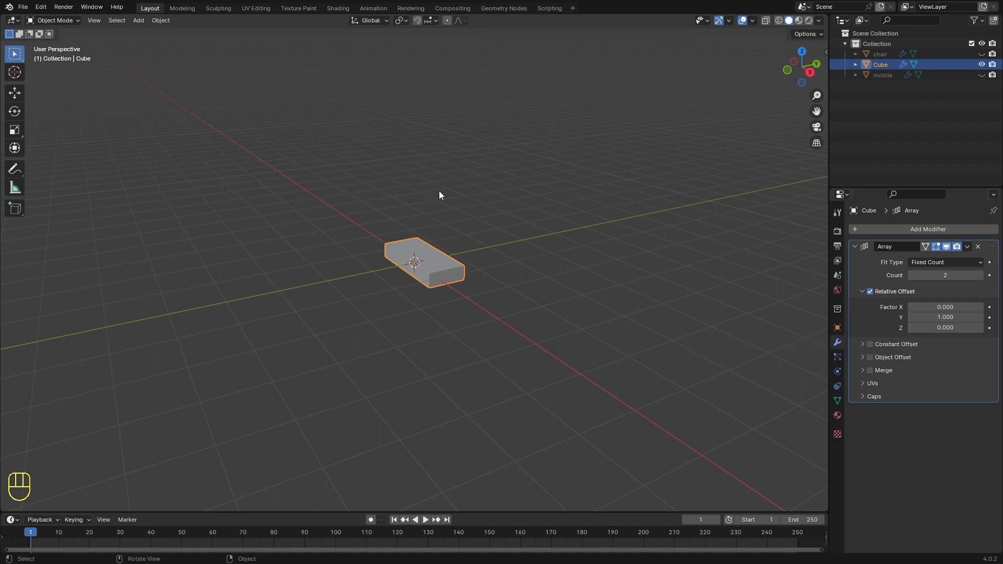
pyautogui.click(946, 328)
pyautogui.write('1')
pyautogui.press('Return')
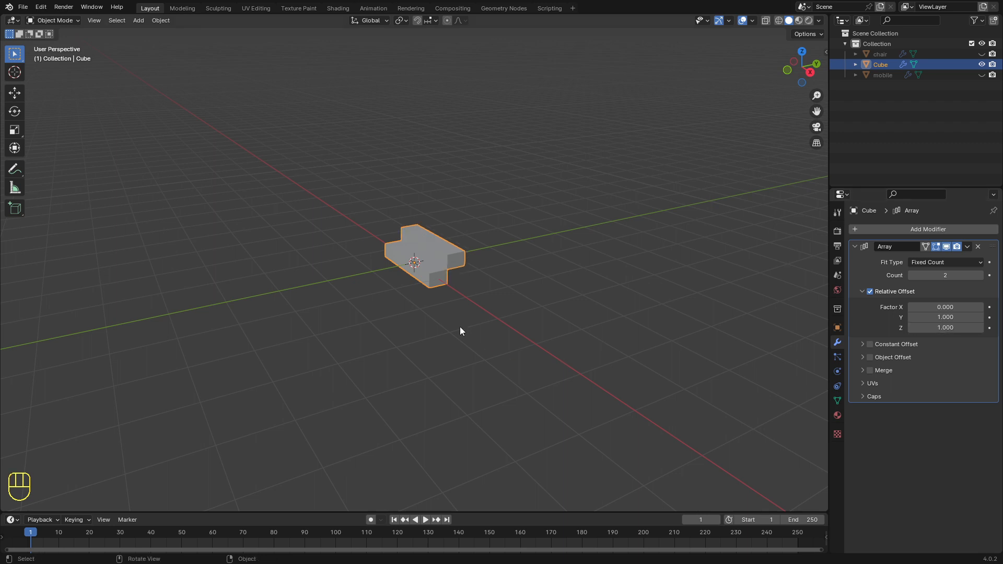
# Set the Array modifier's count to 9 so the bar repeats into a full staircase.
pyautogui.moveTo(443, 322); pyautogui.dragTo(420, 299, button='middle')
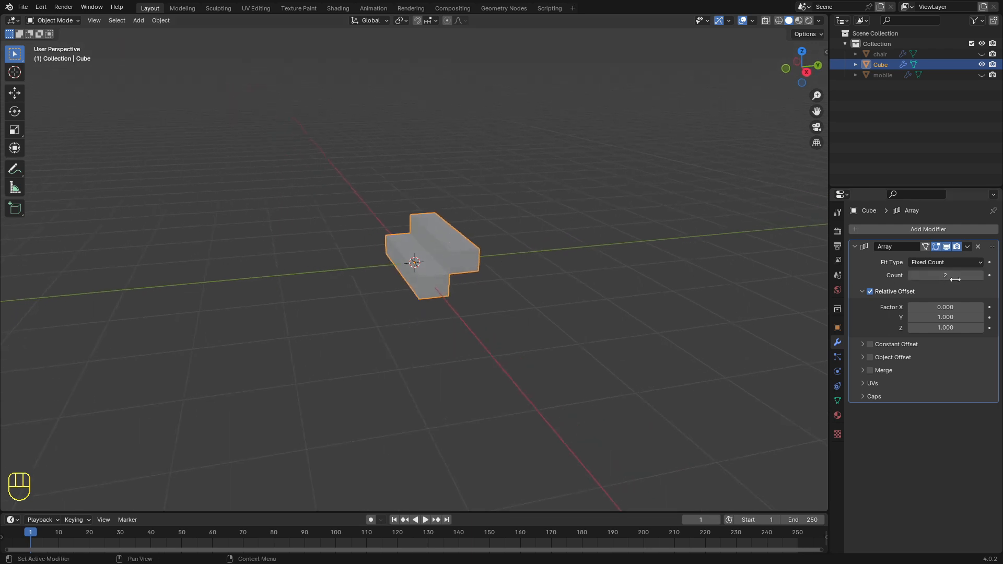
pyautogui.click(980, 275)
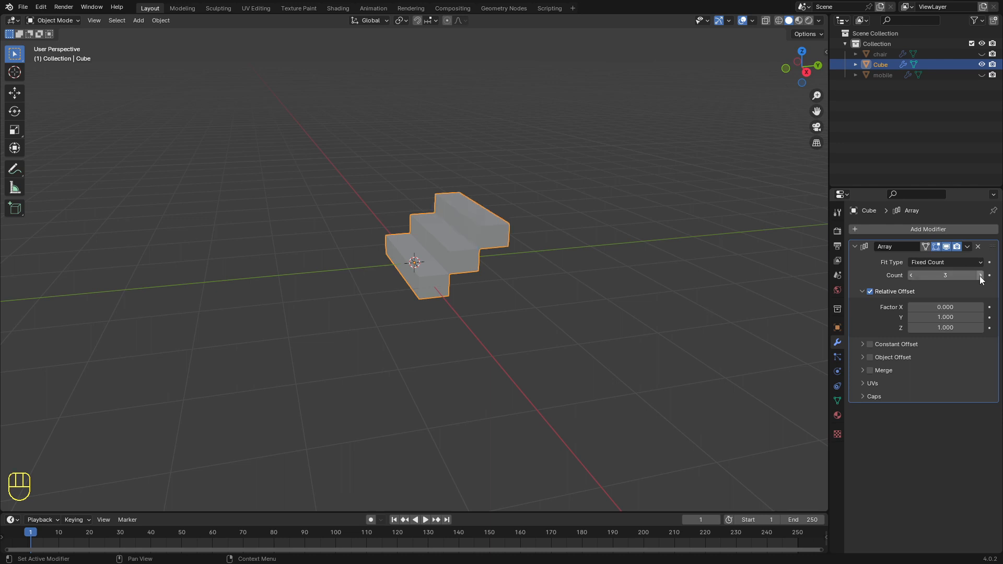
pyautogui.click(979, 275)
pyautogui.click(981, 275)
pyautogui.click(980, 276)
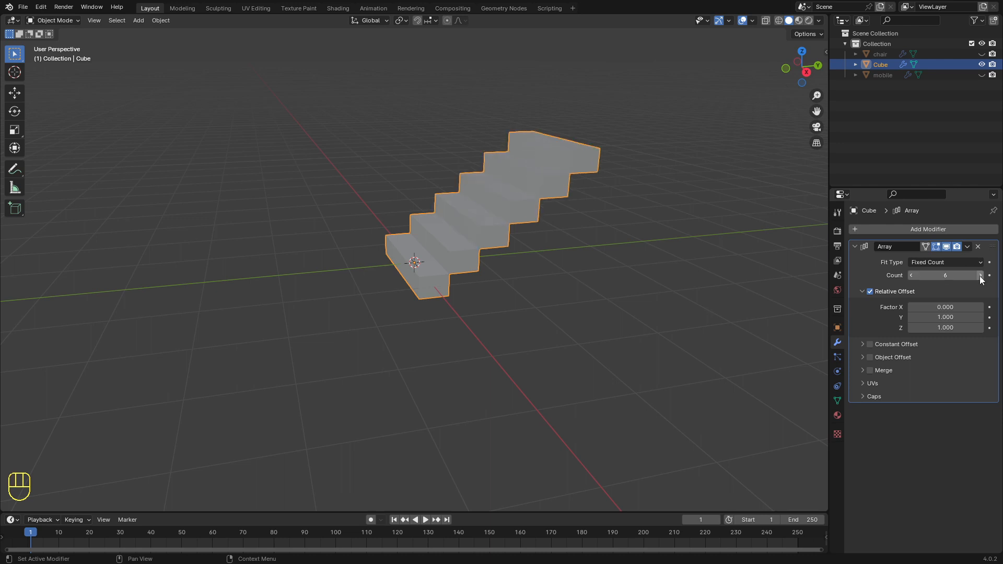
pyautogui.click(980, 275)
pyautogui.click(980, 276)
pyautogui.moveTo(450, 268)
pyautogui.mouseDown(button='middle')
pyautogui.moveTo(430, 250)
pyautogui.moveTo(465, 256)
pyautogui.mouseUp(button='middle')
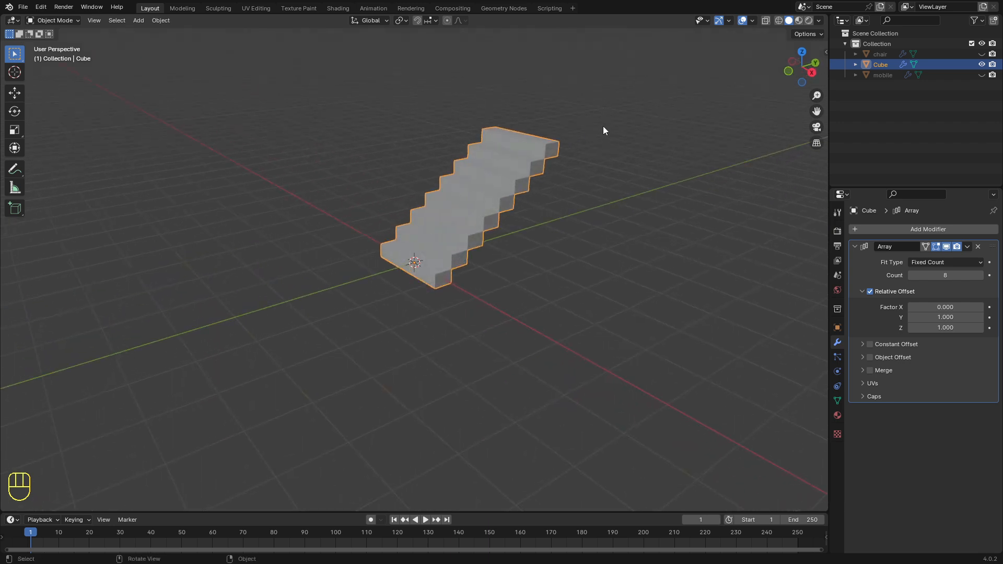
pyautogui.click(979, 275)
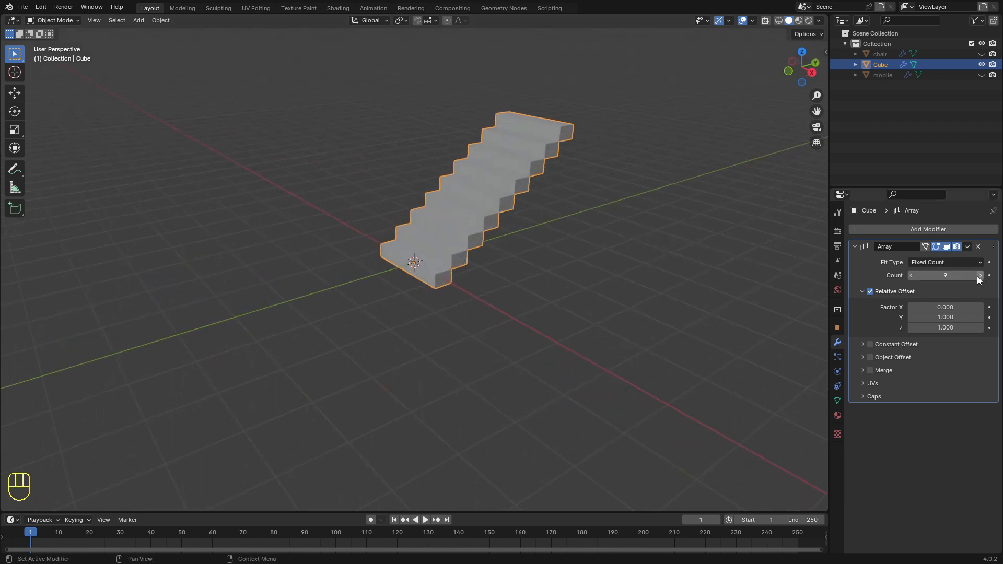
# Add a Bevel modifier to the staircase, placed after its Array modifier.
pyautogui.moveTo(705, 282); pyautogui.dragTo(627, 291, button='middle')
pyautogui.moveTo(628, 280); pyautogui.dragTo(688, 267, button='middle')
pyautogui.scroll(5, 528, 268)
pyautogui.moveTo(528, 268); pyautogui.dragTo(464, 301, button='middle')
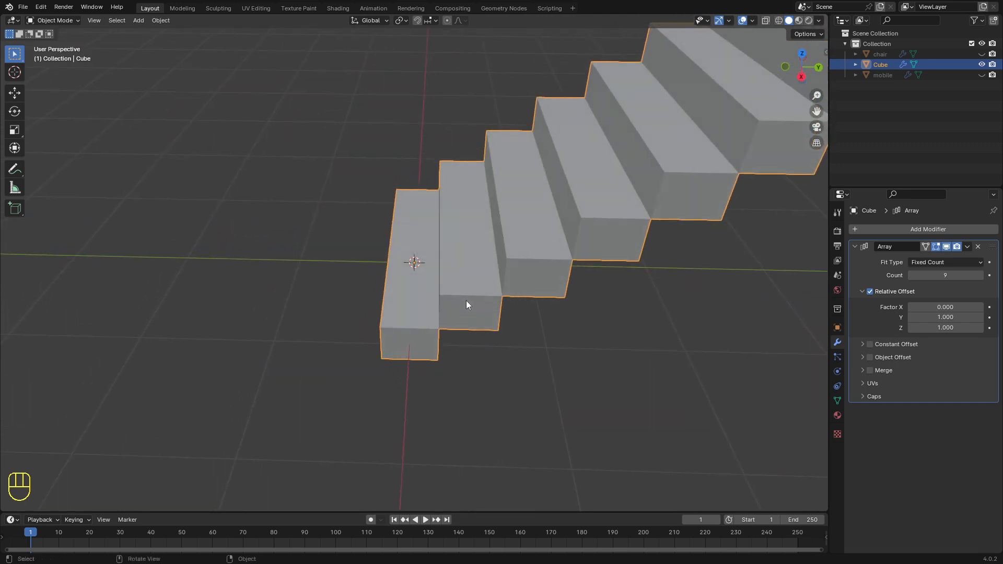
pyautogui.click(864, 232)
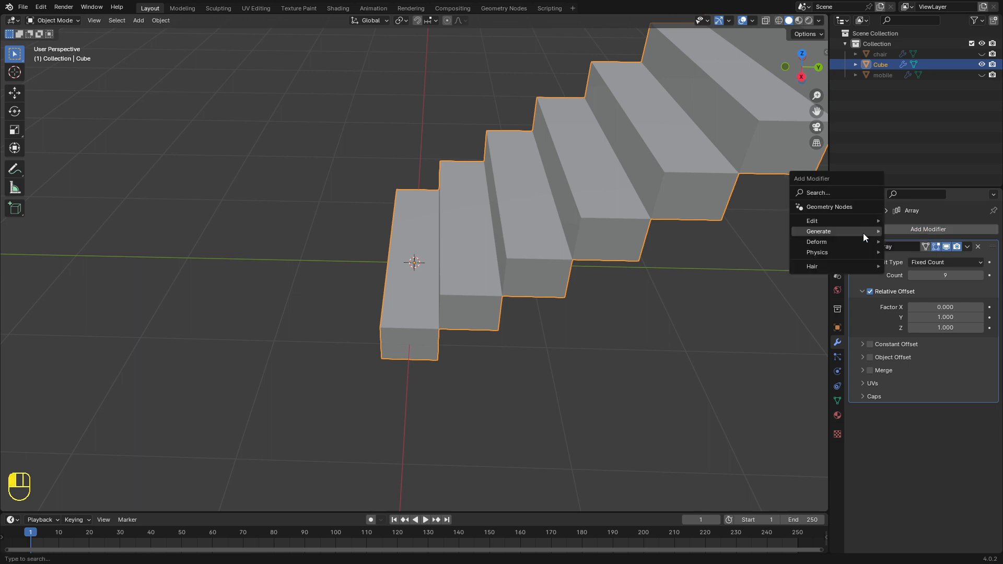
pyautogui.moveTo(823, 234)
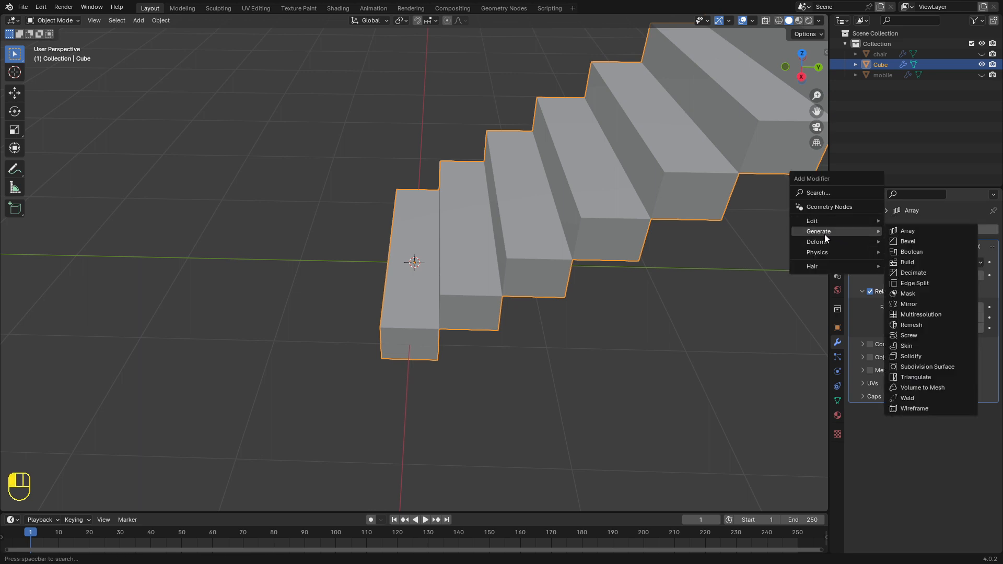
pyautogui.click(921, 243)
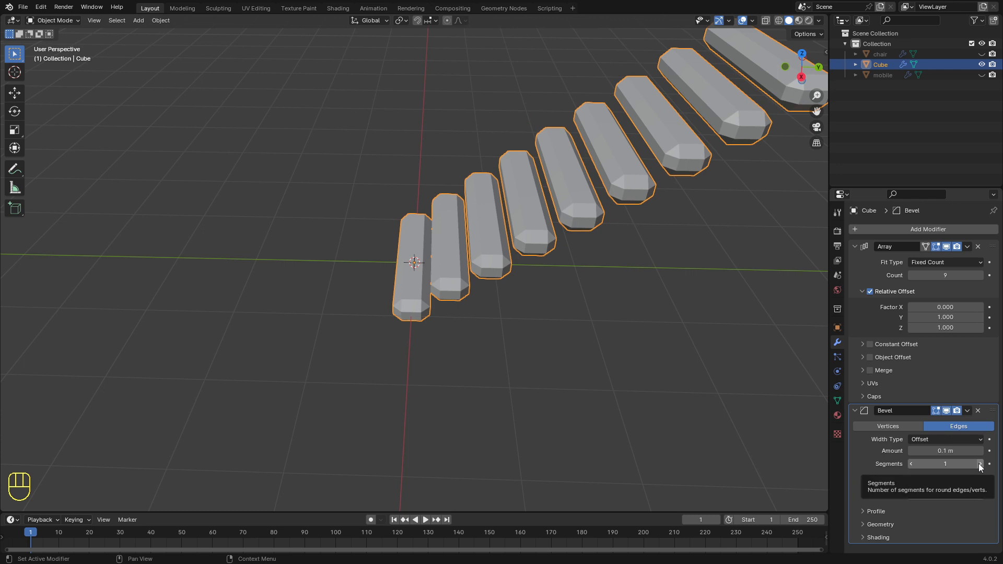
# Set the staircase's Bevel modifier to 3 segments and an amount of 0.019 m.
pyautogui.click(980, 464)
pyautogui.click(980, 464)
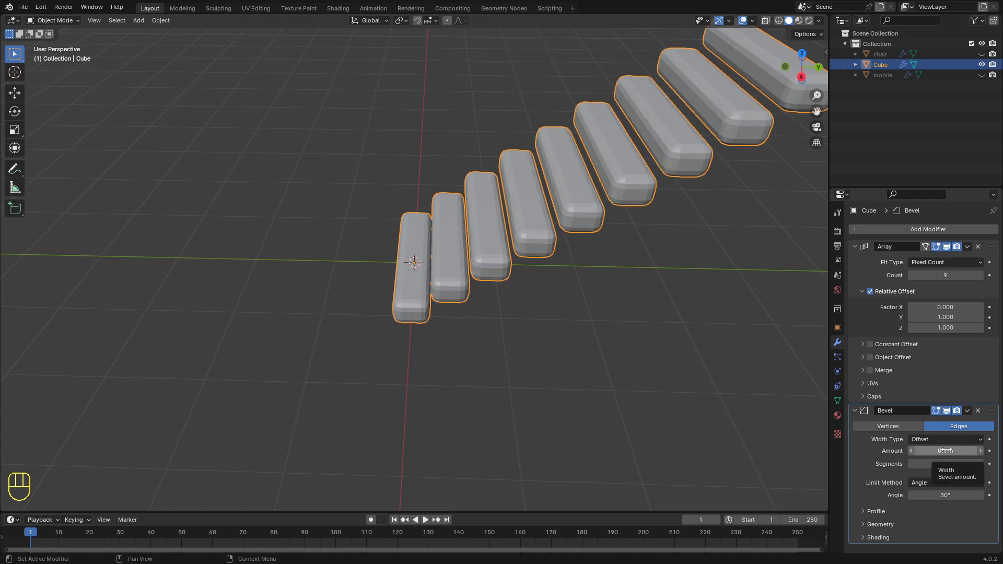
pyautogui.moveTo(945, 450); pyautogui.dragTo(935, 450)
# Unhide the chair and mobile objects so all three models are shown together.
pyautogui.moveTo(486, 362); pyautogui.dragTo(568, 255, button='middle')
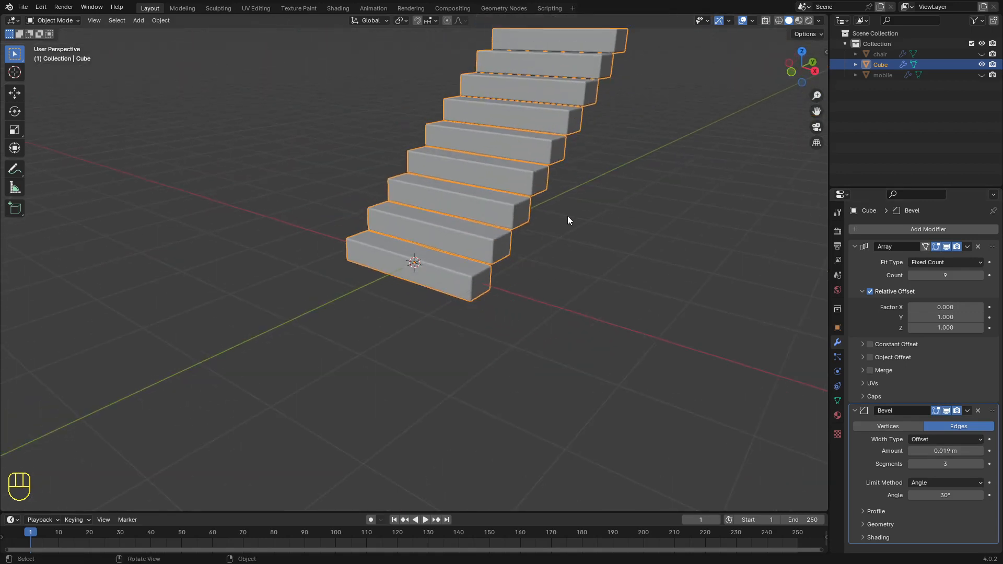
pyautogui.scroll(-2, 461, 231)
pyautogui.moveTo(479, 254); pyautogui.dragTo(445, 249, button='middle')
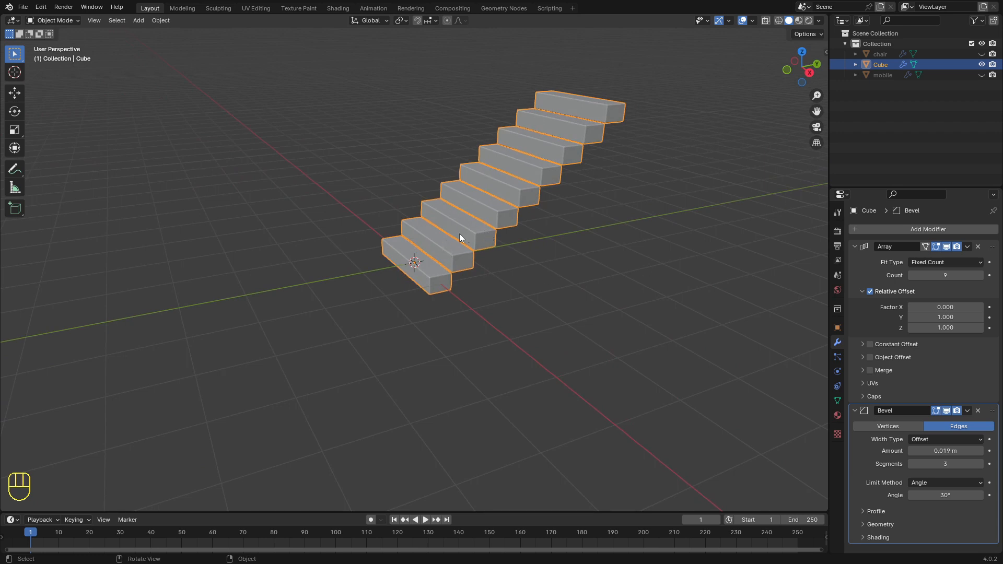
pyautogui.scroll(-2, 459, 233)
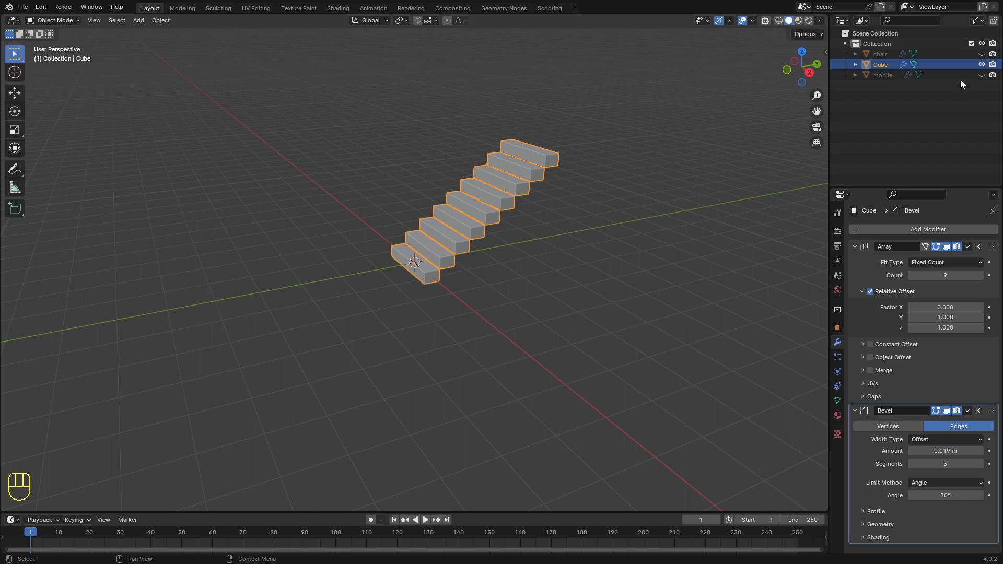
pyautogui.click(981, 55)
pyautogui.click(981, 75)
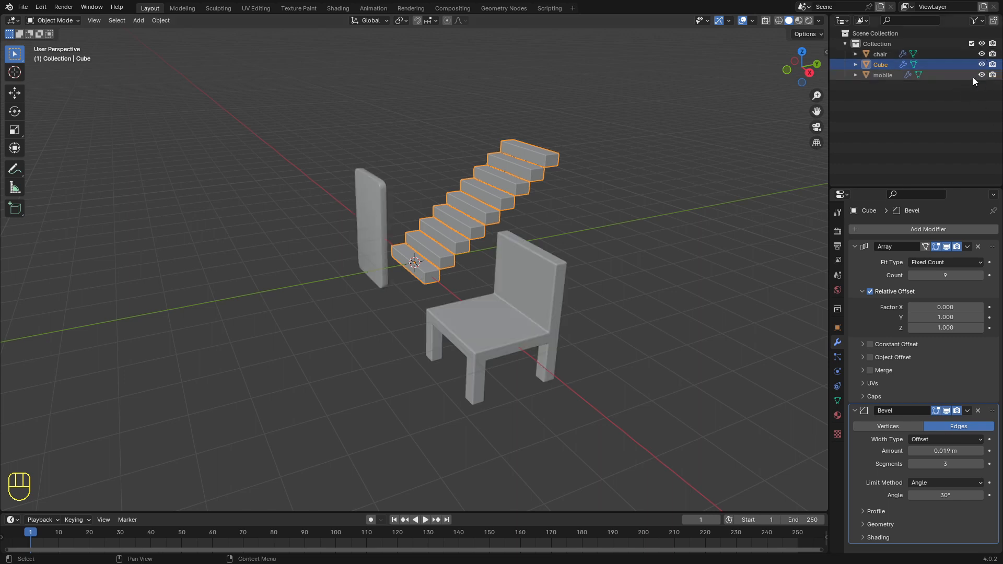
# Rename the staircase object as "stair".
pyautogui.moveTo(493, 290)
pyautogui.mouseDown(button='middle')
pyautogui.moveTo(531, 278)
pyautogui.moveTo(519, 294)
pyautogui.moveTo(507, 292)
pyautogui.mouseUp(button='middle')
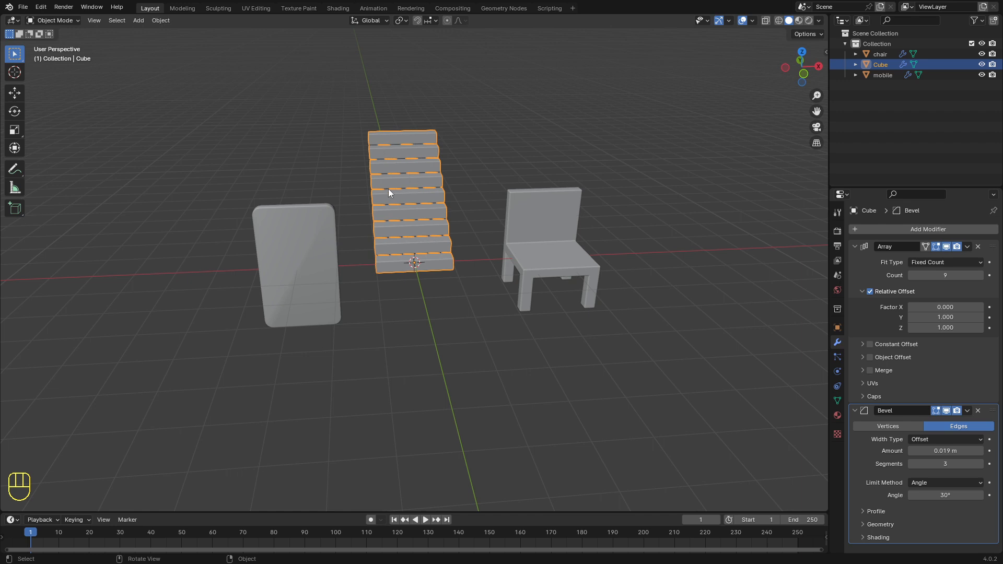
pyautogui.press('F2')
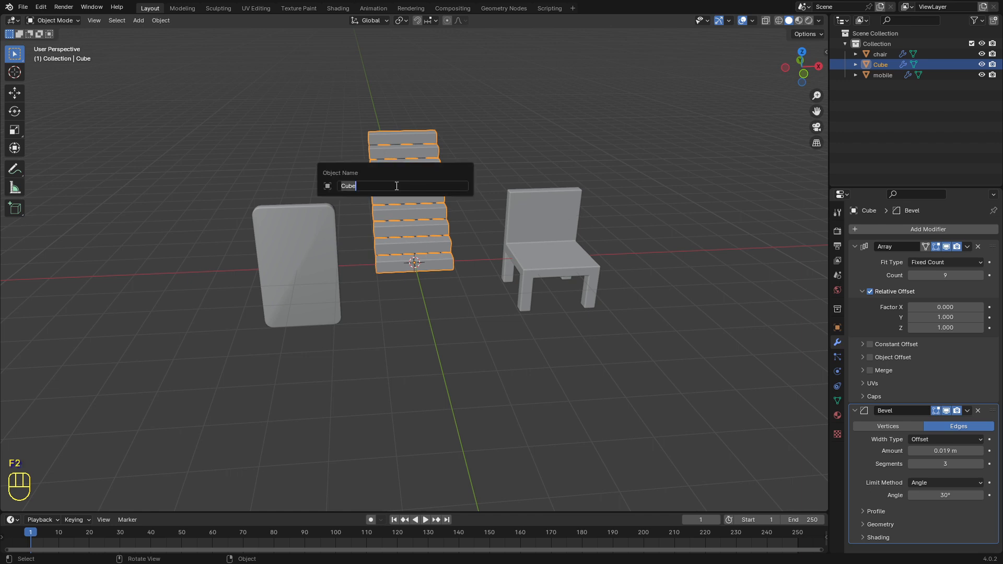
pyautogui.write('stair')
pyautogui.press('Return')
# Move the stair, mobile and chair objects into a new collection named "cube" and hide that collection.
pyautogui.scroll(-2, 384, 211)
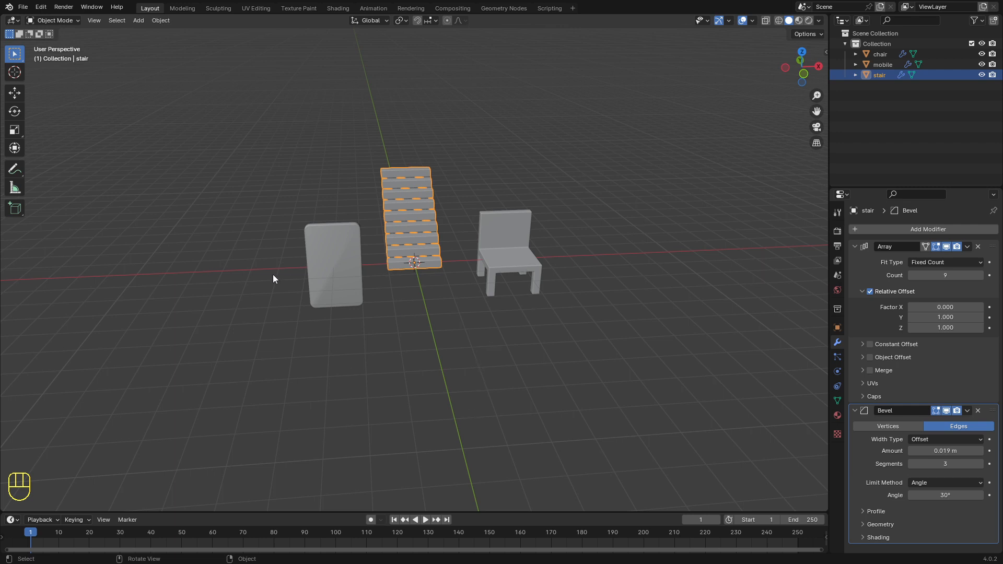
pyautogui.keyDown('shift'); pyautogui.click(341, 262); pyautogui.keyUp('shift')
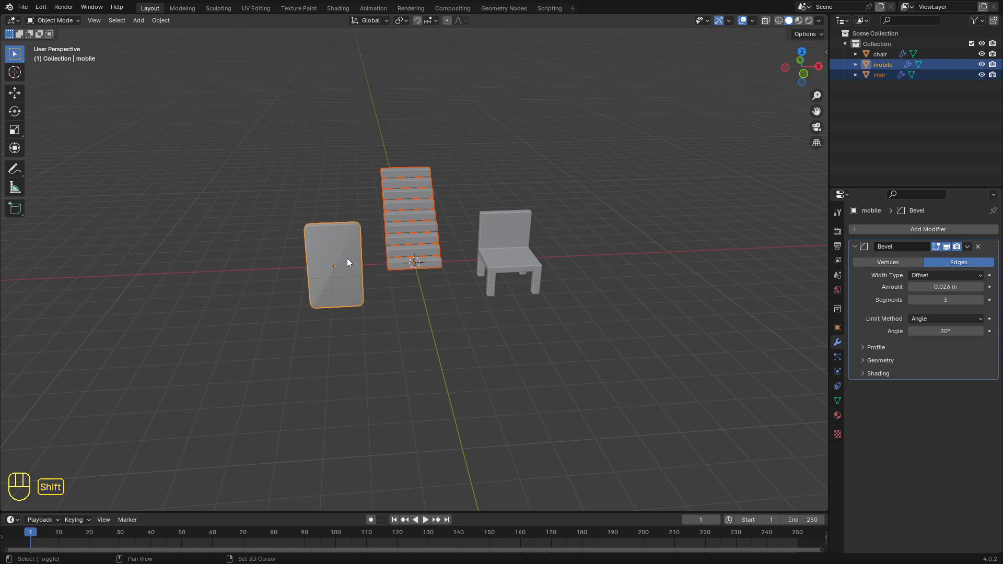
pyautogui.keyDown('shift'); pyautogui.click(515, 247); pyautogui.keyUp('shift')
pyautogui.press('m')
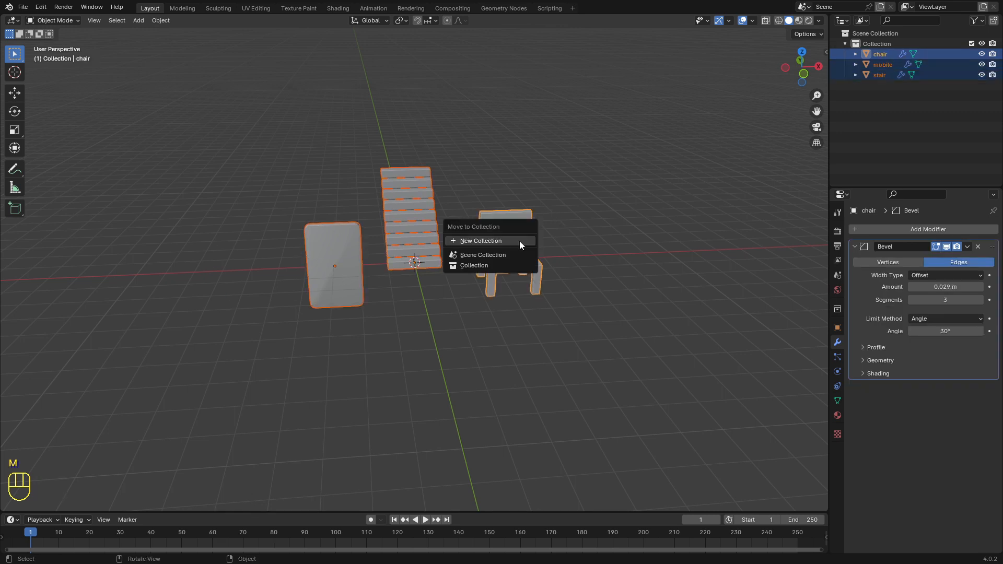
pyautogui.click(469, 240)
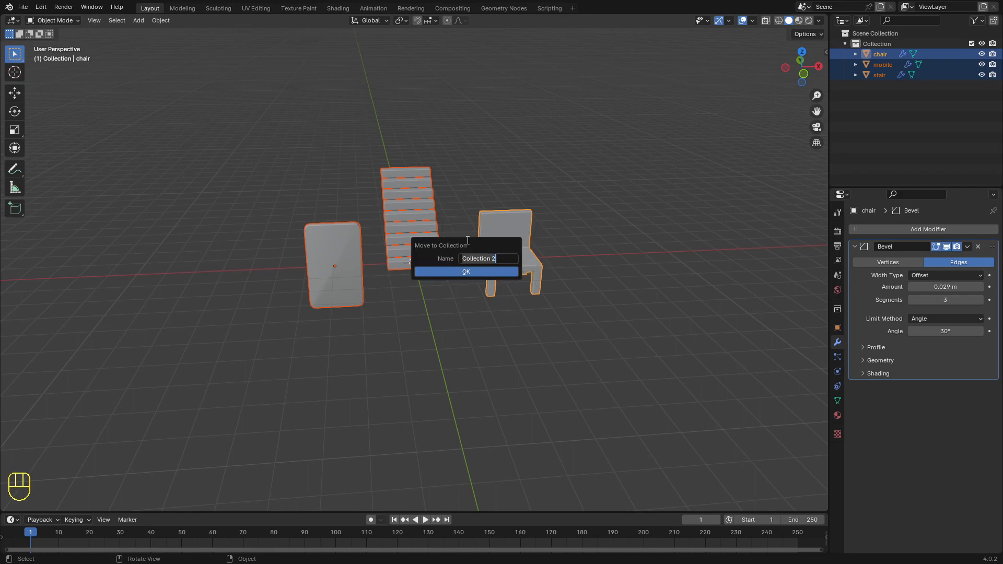
pyautogui.write('cube')
pyautogui.press('Return')
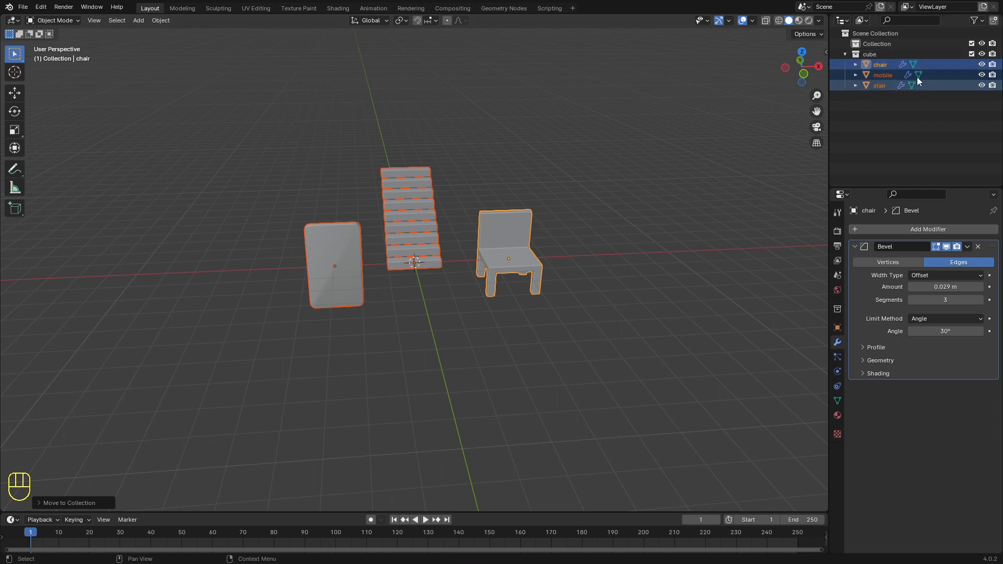
pyautogui.click(981, 55)
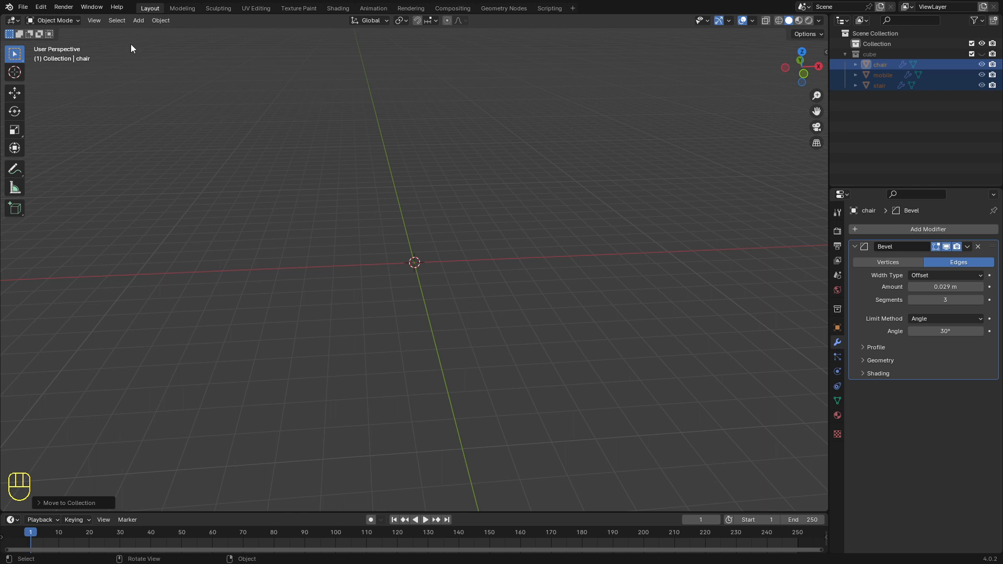
# Add a cylinder mesh at the world origin.
pyautogui.click(139, 20)
pyautogui.moveTo(182, 31)
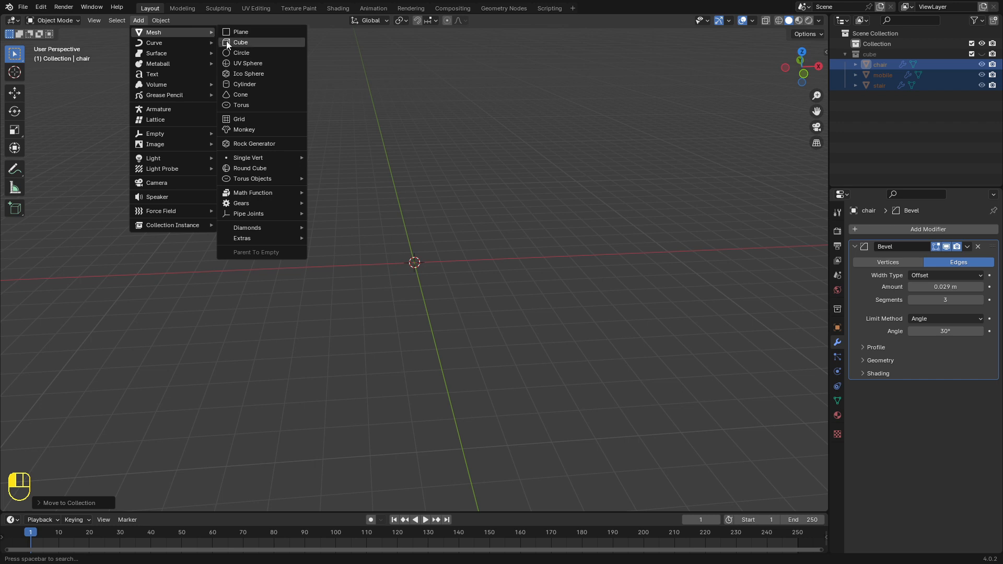
pyautogui.click(248, 84)
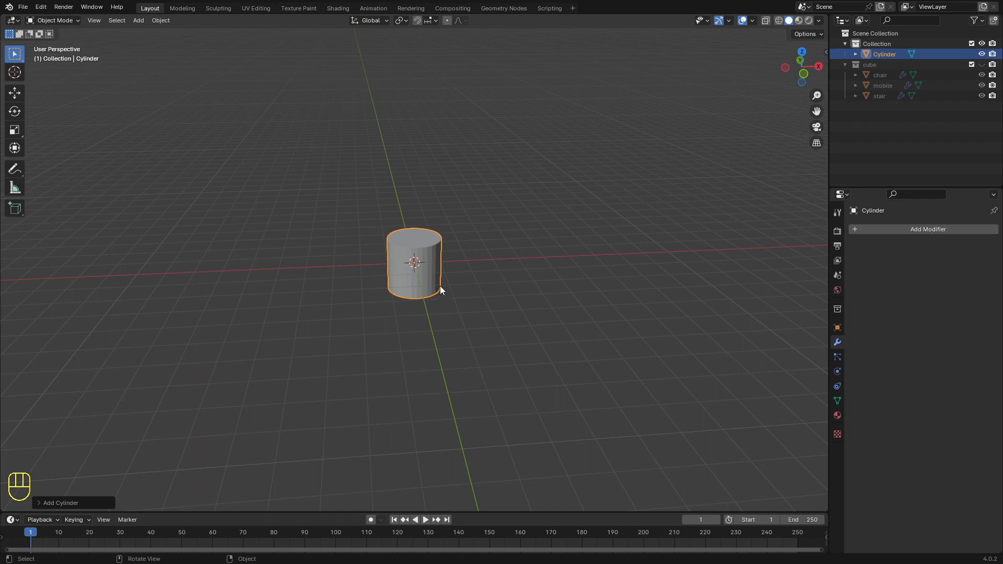
# In Edit Mode, scale the whole cylinder up along Z to roughly twice its height.
pyautogui.press('Tab')
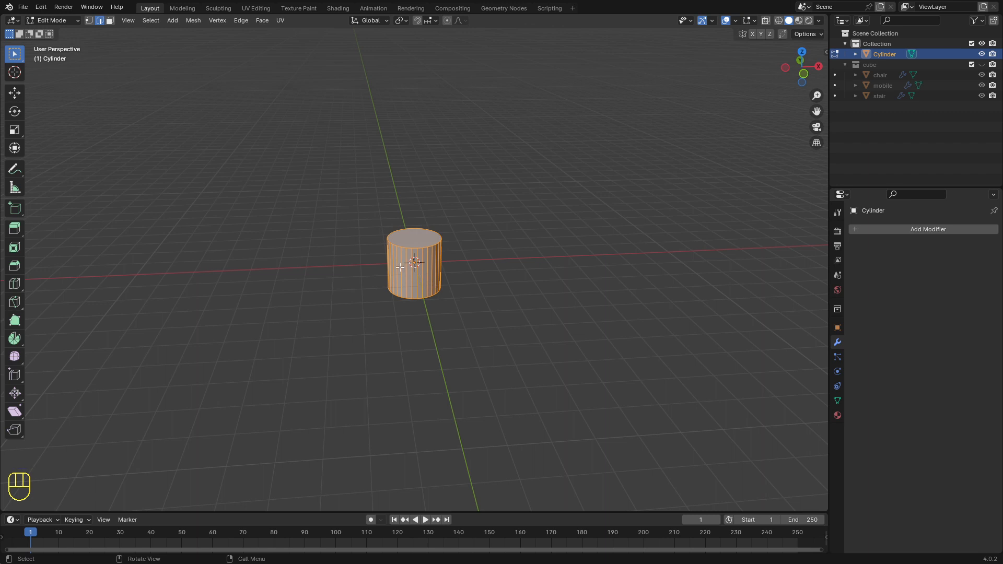
pyautogui.moveTo(474, 286); pyautogui.dragTo(501, 277, button='middle')
pyautogui.moveTo(305, 282); pyautogui.dragTo(330, 283, button='middle')
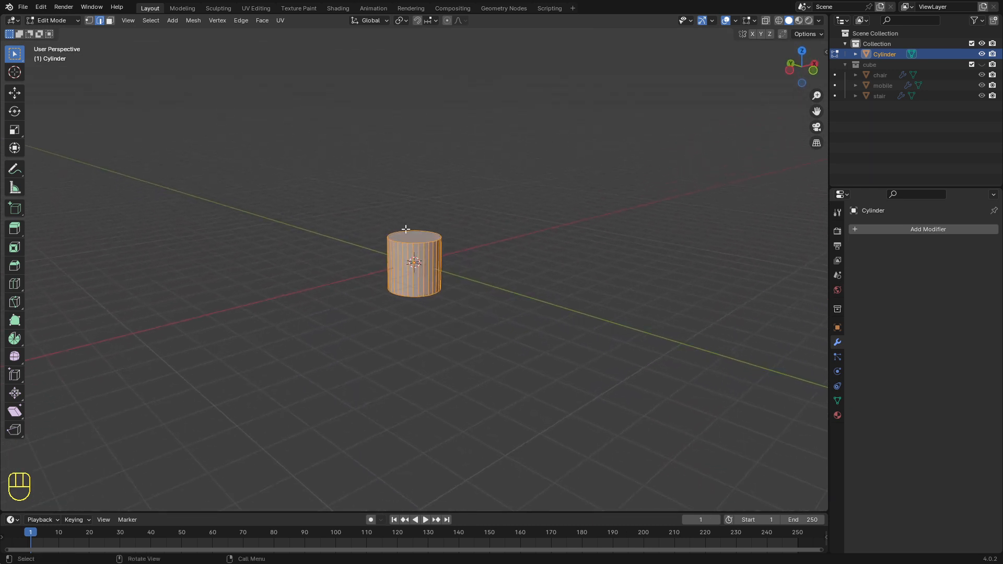
pyautogui.press('s')
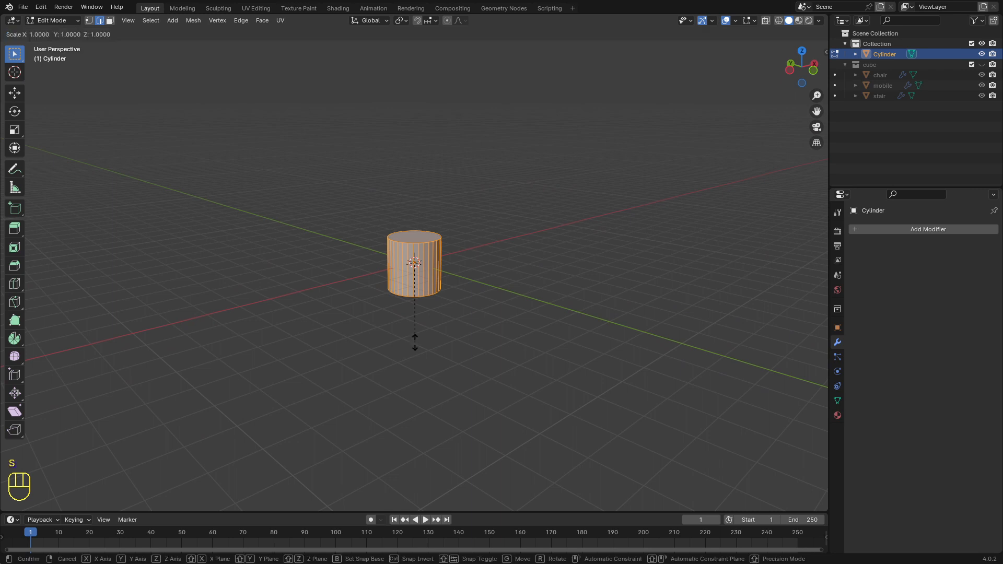
pyautogui.press('z')
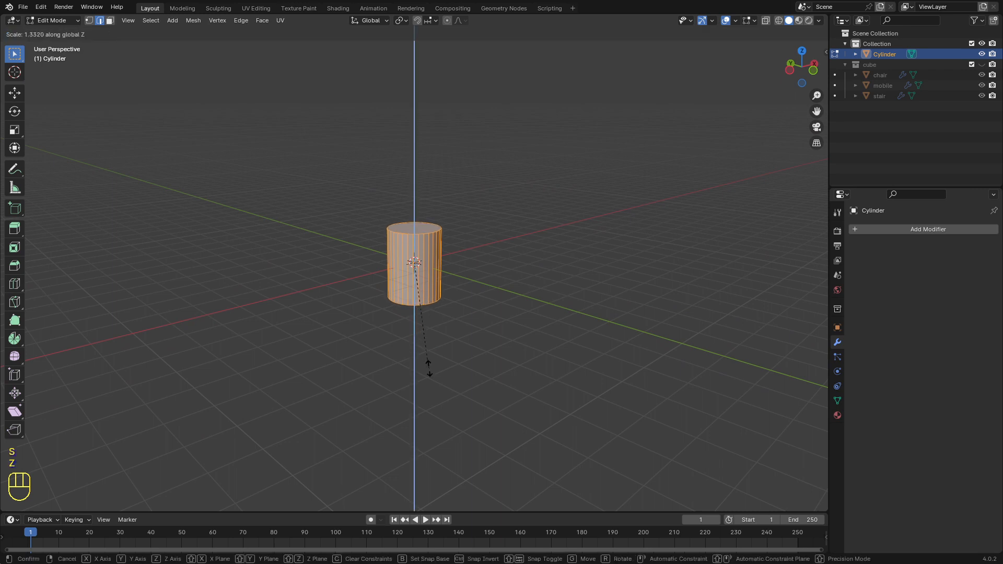
pyautogui.click(455, 434)
# Extrude the cylinder's top face upward about 1.33 m, working in face selection and front view.
pyautogui.moveTo(288, 315)
pyautogui.mouseDown(button='middle')
pyautogui.moveTo(291, 301)
pyautogui.moveTo(343, 273)
pyautogui.moveTo(360, 285)
pyautogui.moveTo(327, 313)
pyautogui.moveTo(302, 315)
pyautogui.mouseUp(button='middle')
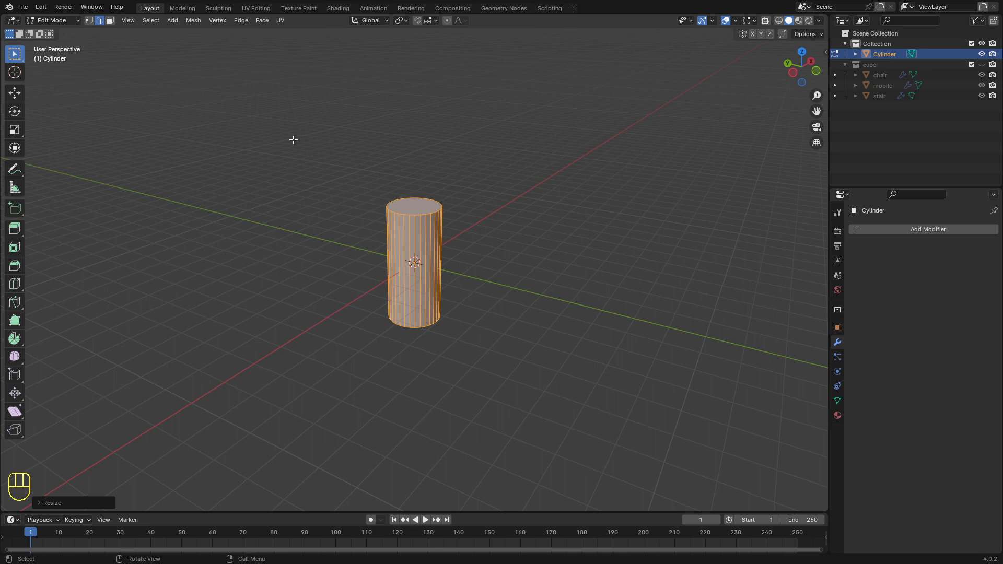
pyautogui.press('3')
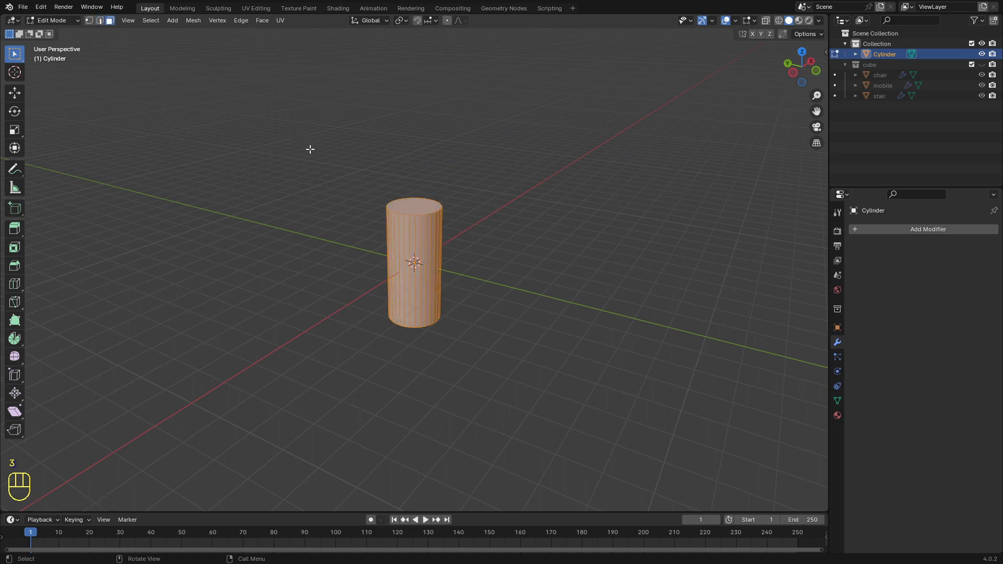
pyautogui.click(413, 205)
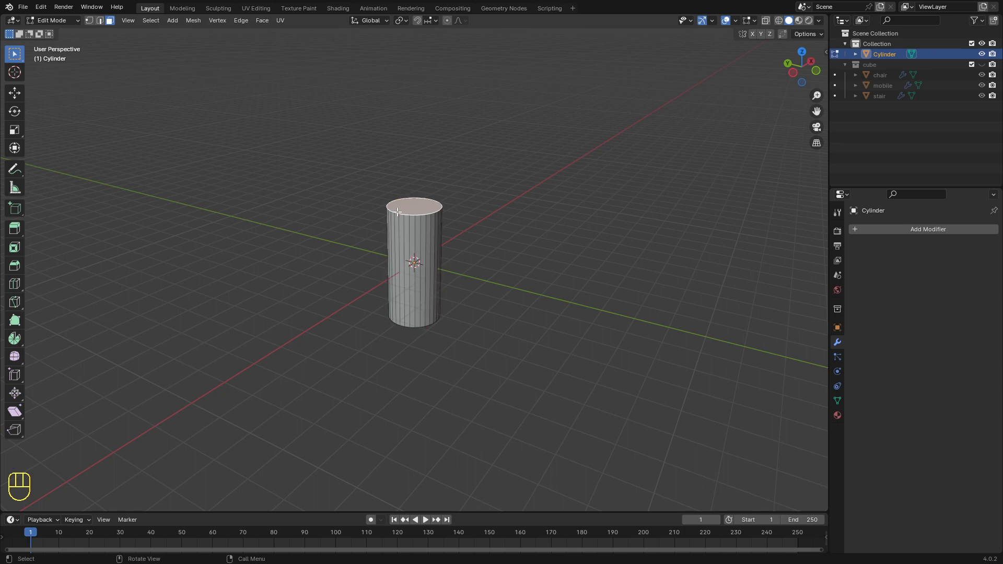
pyautogui.press('KP_1')
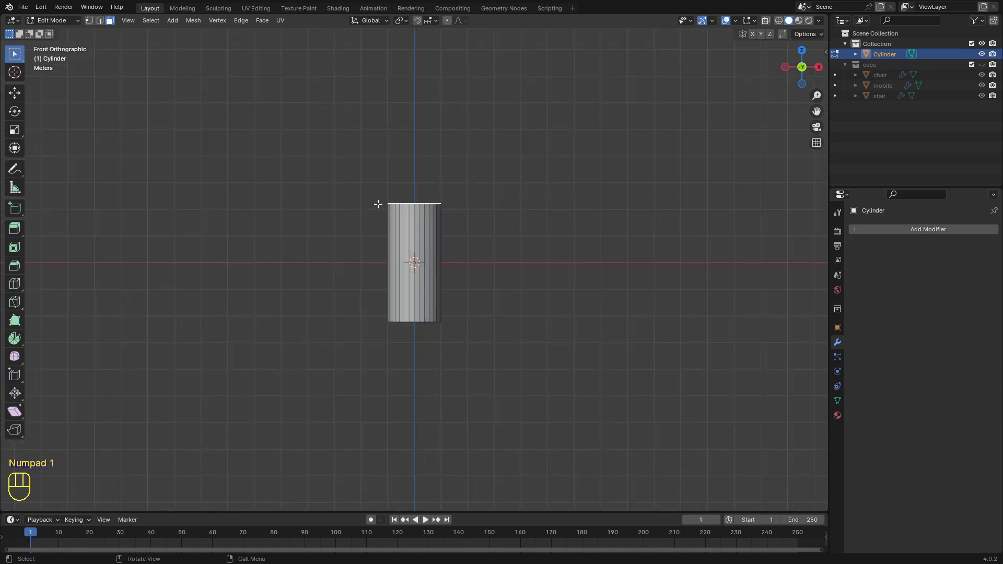
pyautogui.press('e')
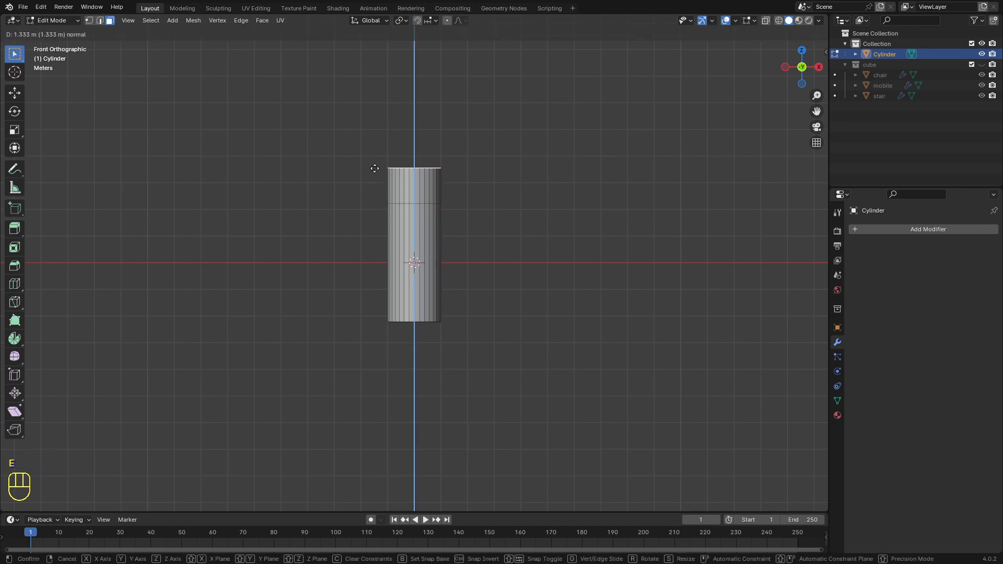
pyautogui.click(379, 168)
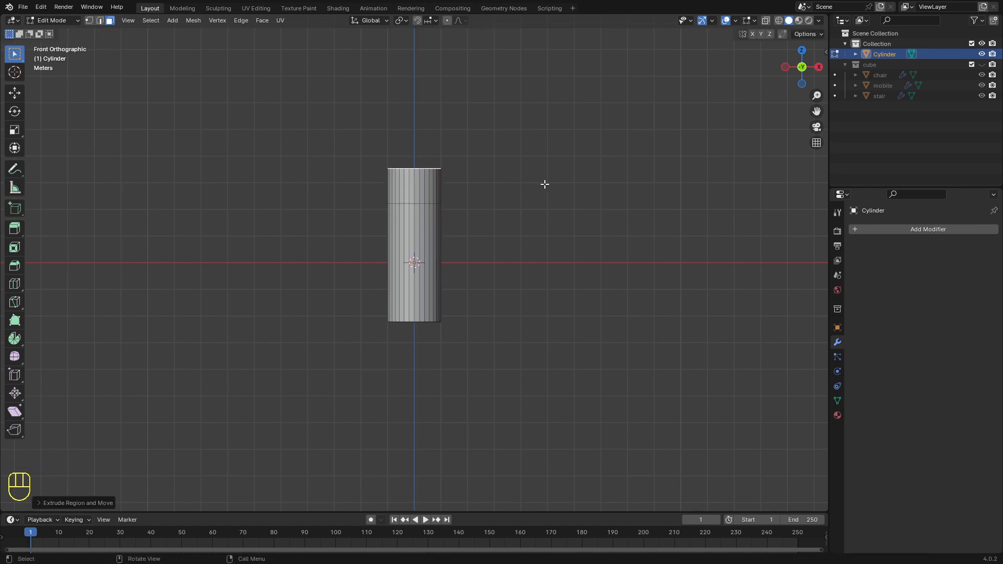
# Scale the raised top face down to roughly a quarter to taper the shoulder, and extrude it up about 0.6 m as a bottle neck.
pyautogui.press('s')
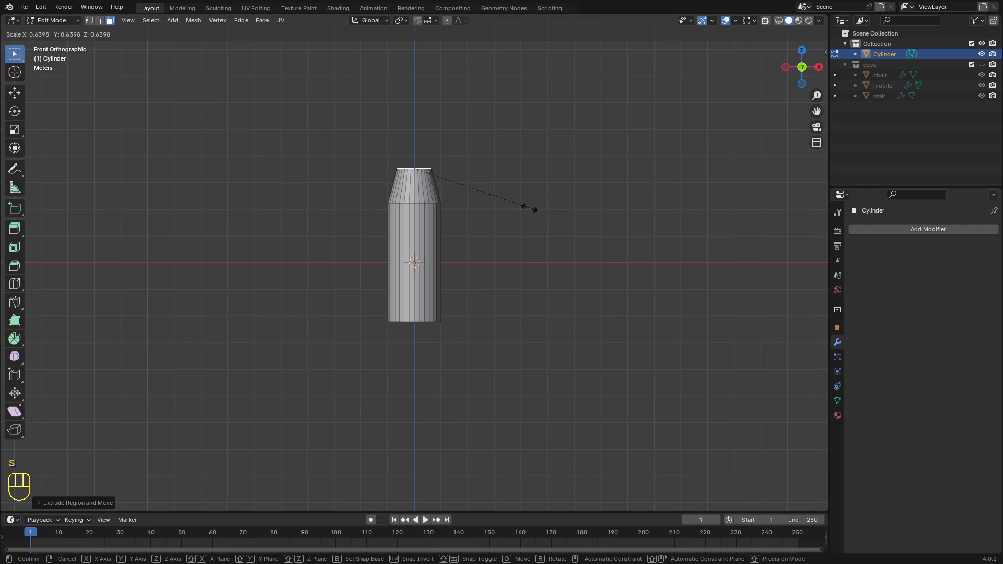
pyautogui.click(450, 204)
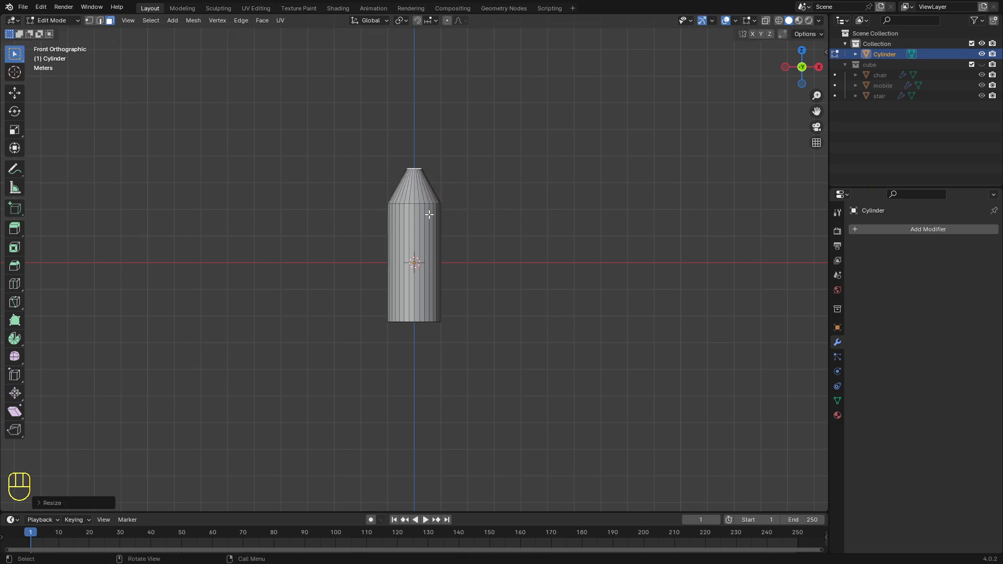
pyautogui.press('e')
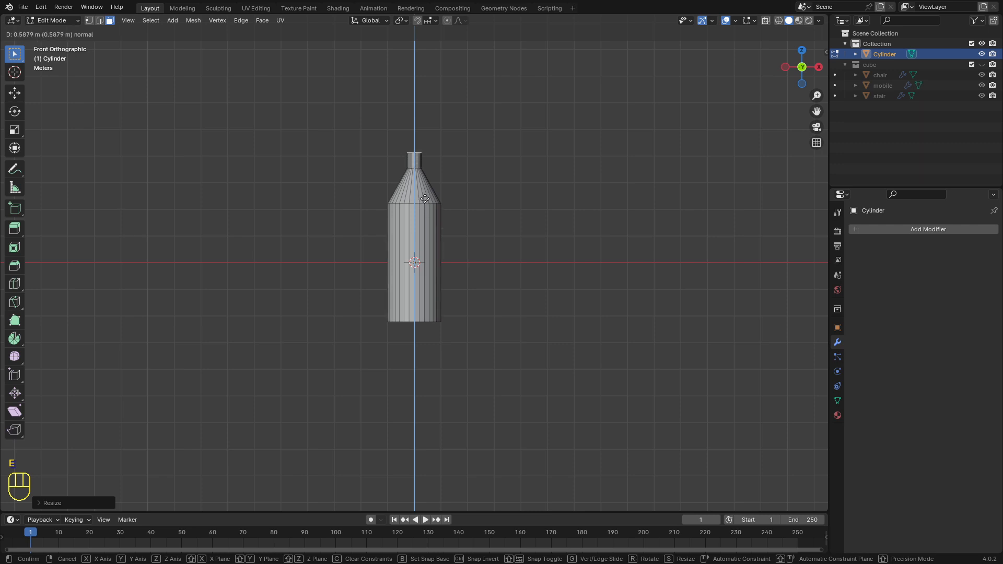
pyautogui.click(424, 199)
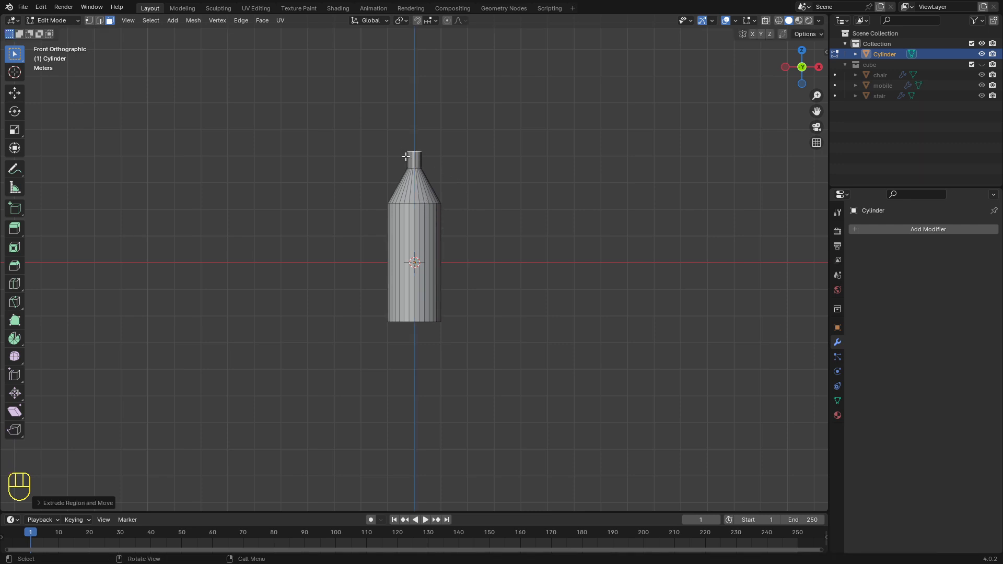
# Add one loop cut around the bottle neck and slide it toward the neck's base by a factor of about 0.47.
pyautogui.scroll(2, 404, 152)
pyautogui.moveTo(457, 123); pyautogui.dragTo(436, 158, button='middle')
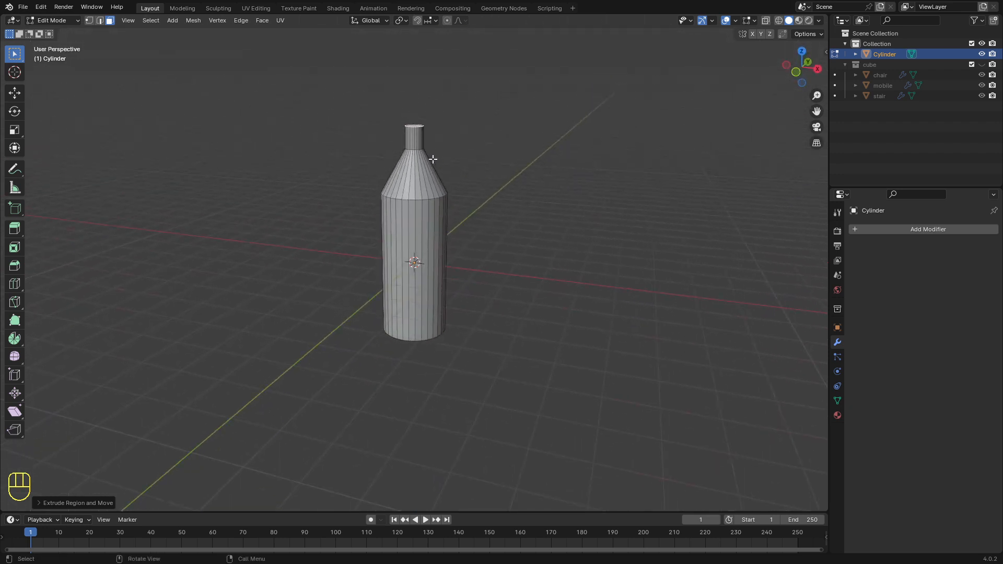
pyautogui.press('KP_1')
pyautogui.press('ctrl')
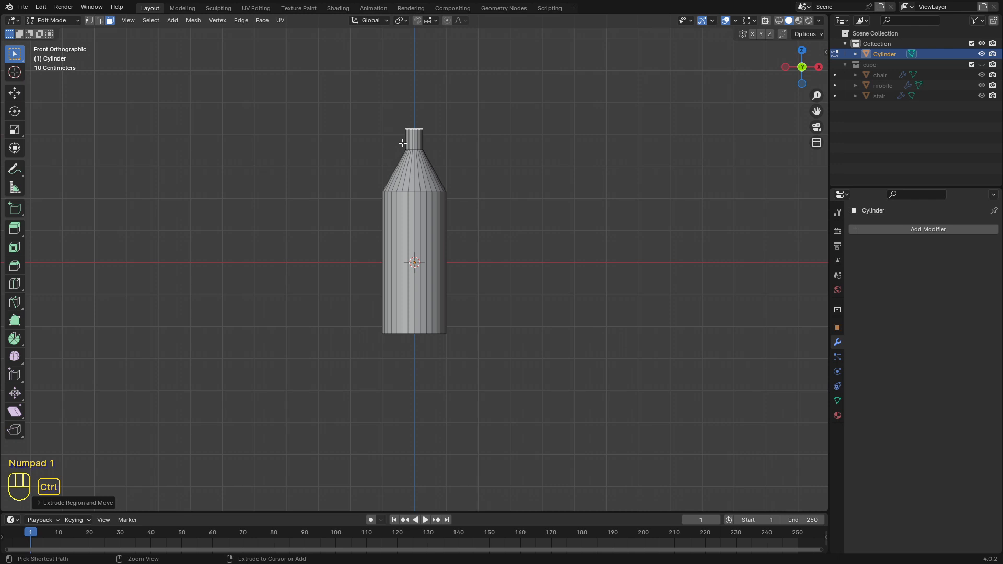
pyautogui.hotkey('ctrl', 'r')
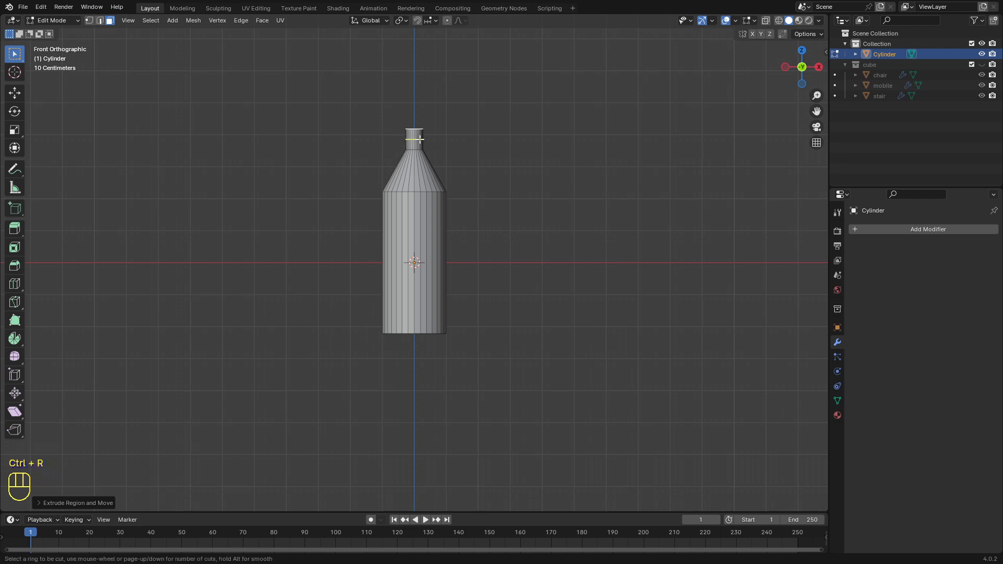
pyautogui.click(419, 139)
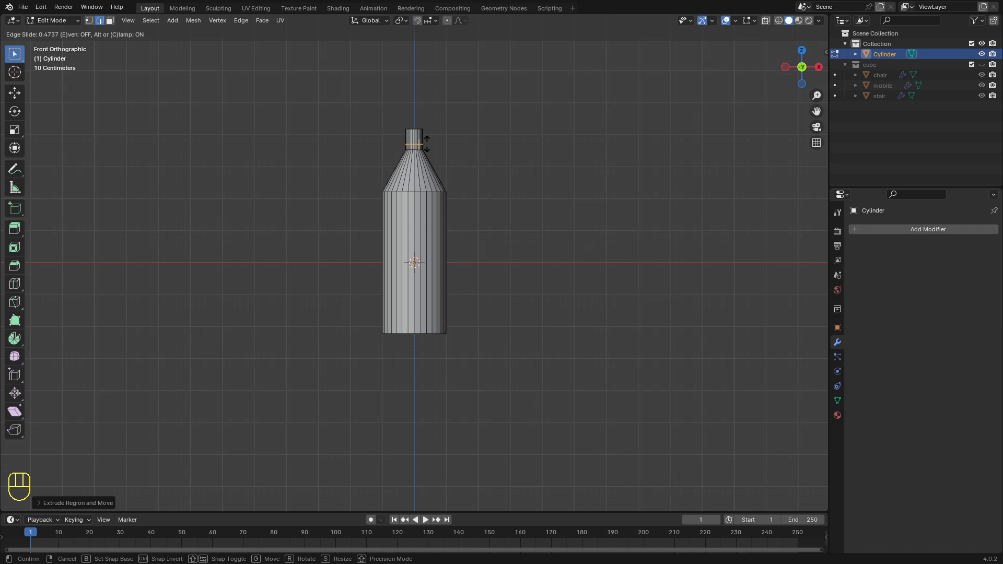
pyautogui.click(427, 144)
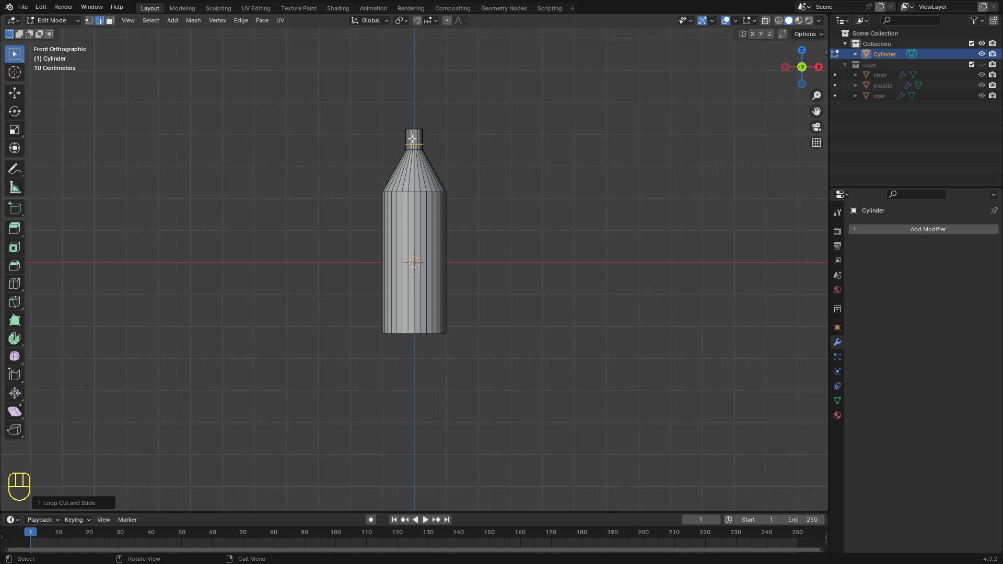
# Select the ring of neck faces above the loop cut and extrude it outward along the normals about 0.045 m to form a cap.
pyautogui.press('KP_Decimal')
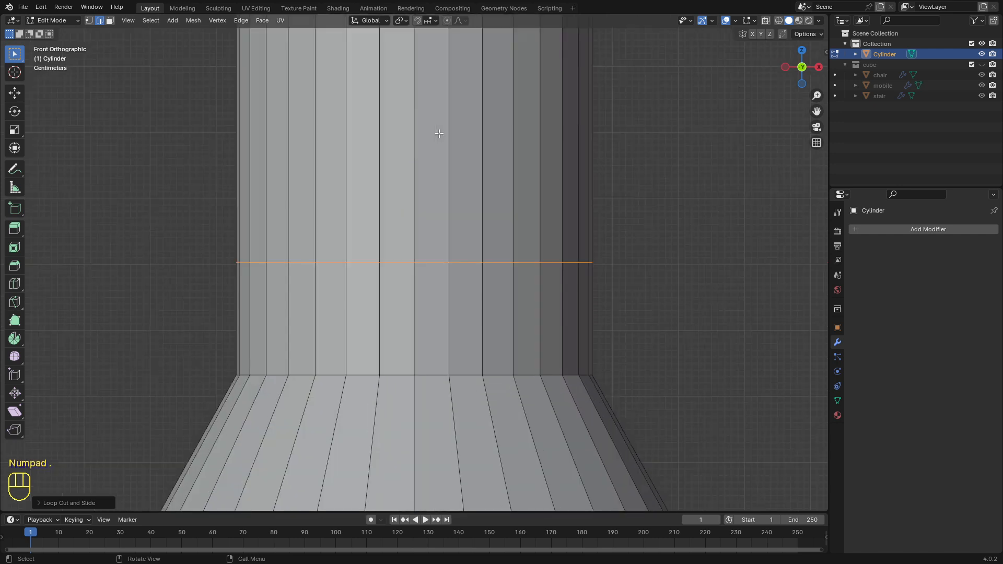
pyautogui.scroll(-1, 438, 133)
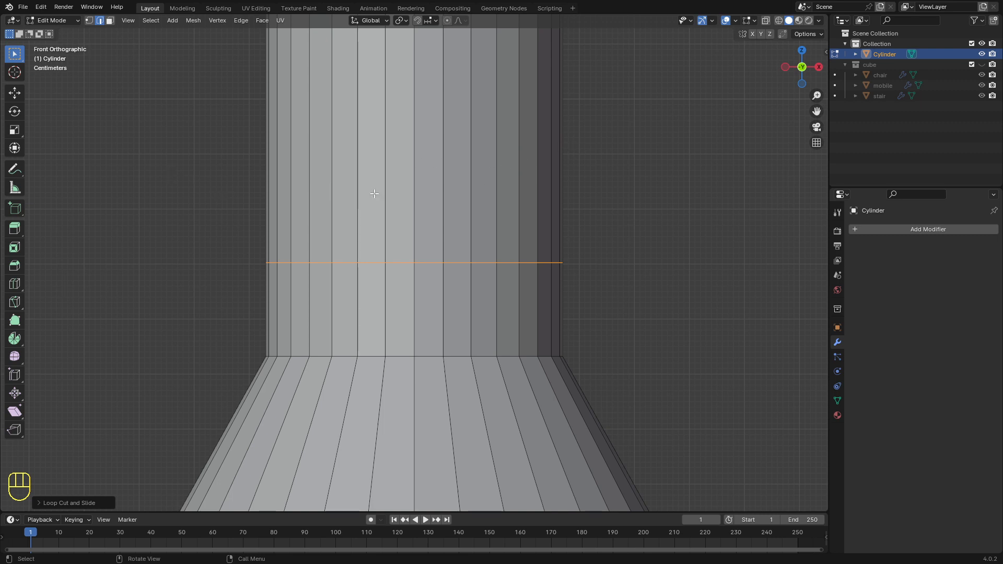
pyautogui.press('3')
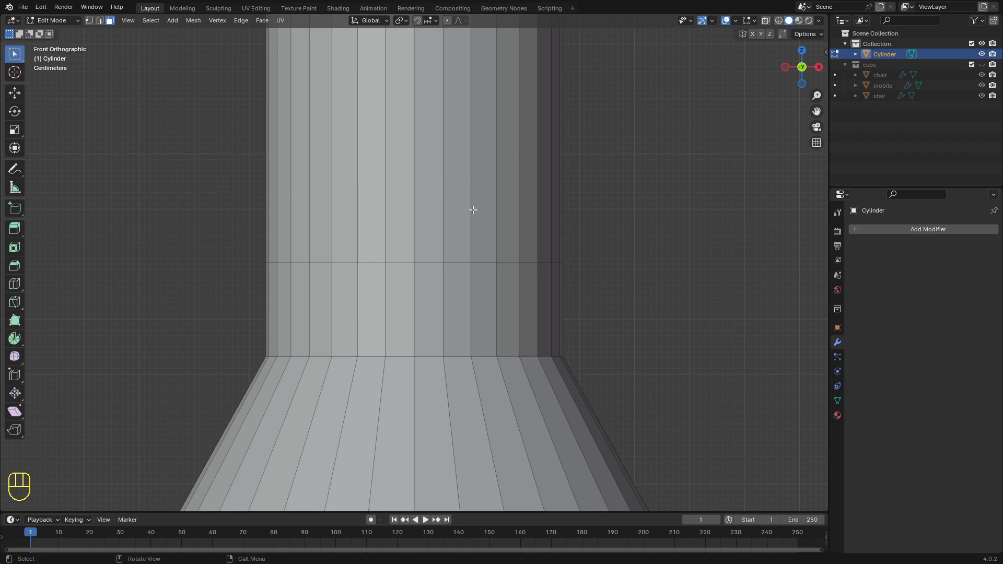
pyautogui.moveTo(473, 209); pyautogui.dragTo(367, 244, button='middle')
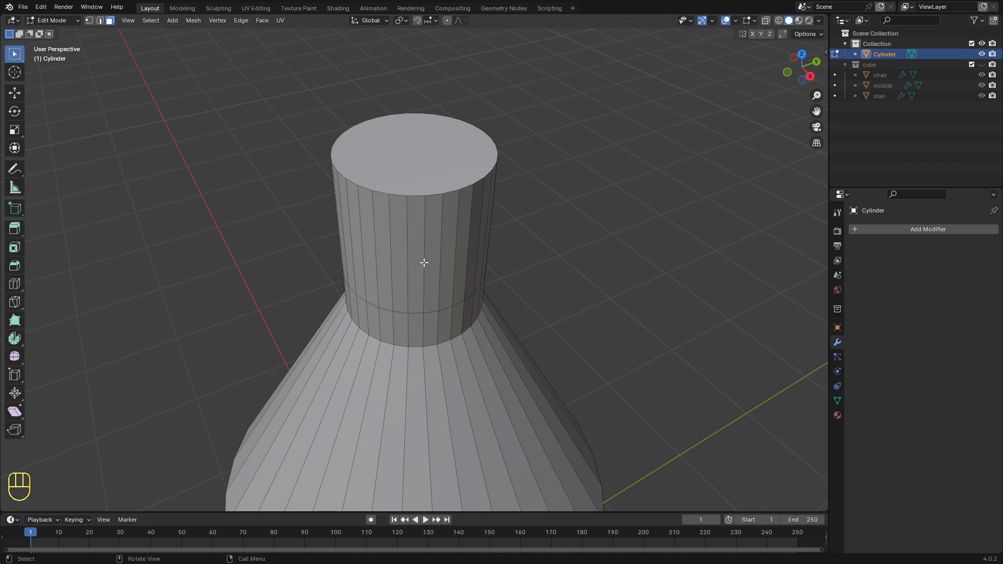
pyautogui.scroll(4, 423, 262)
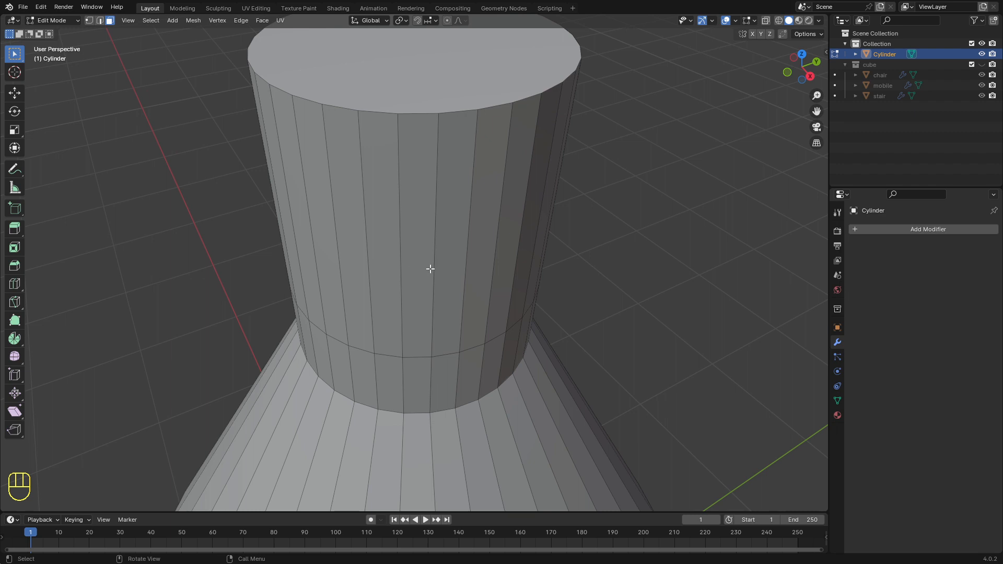
pyautogui.click(432, 269)
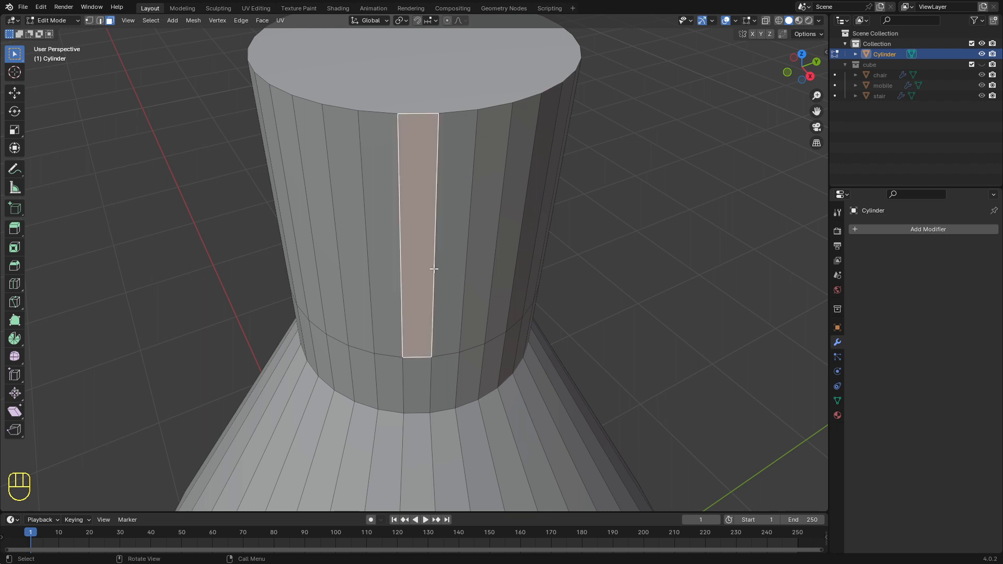
pyautogui.keyDown('alt'); pyautogui.click(433, 269); pyautogui.keyUp('alt')
pyautogui.scroll(-4, 280, 218)
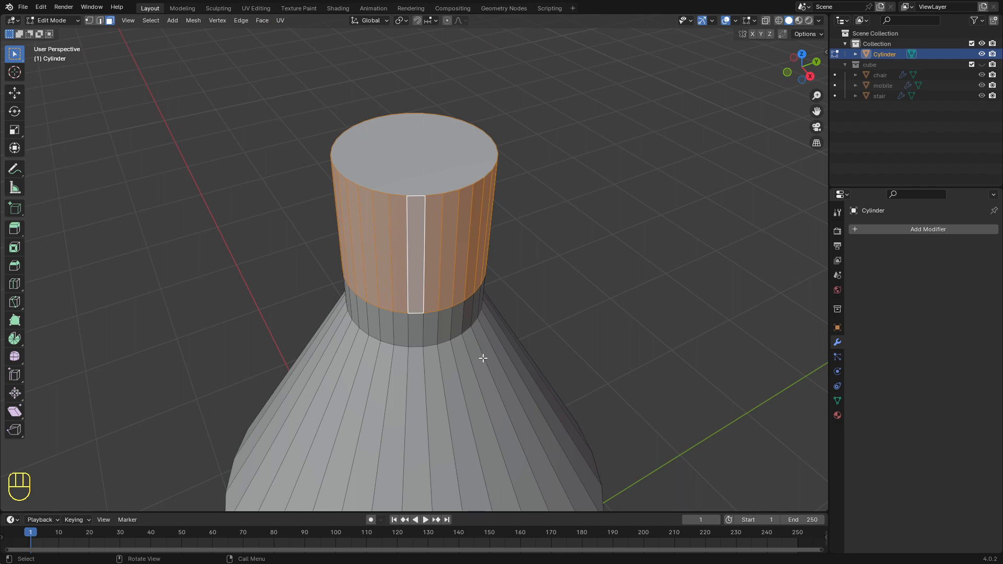
pyautogui.moveTo(488, 353); pyautogui.dragTo(556, 339, button='middle')
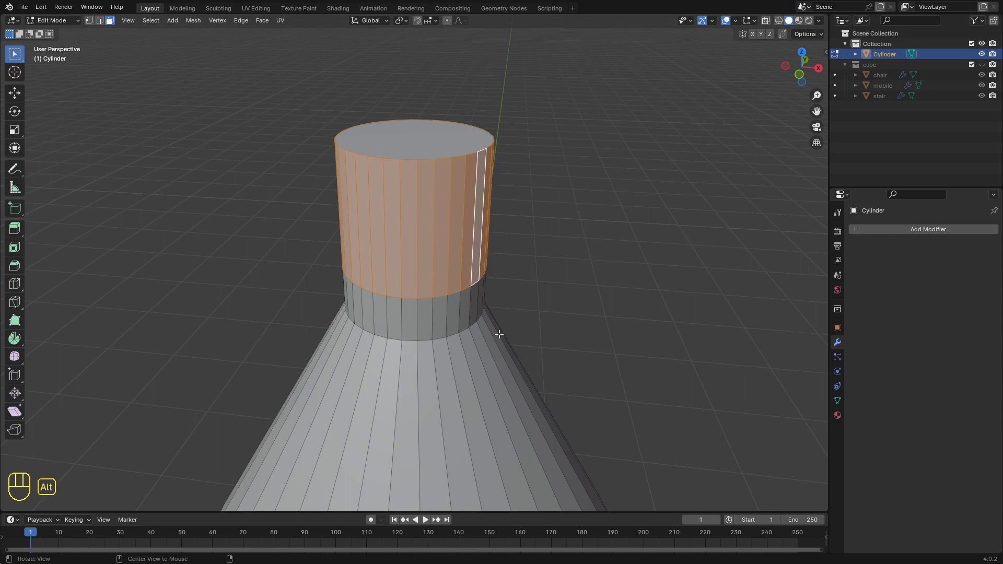
pyautogui.hotkey('alt', 'e')
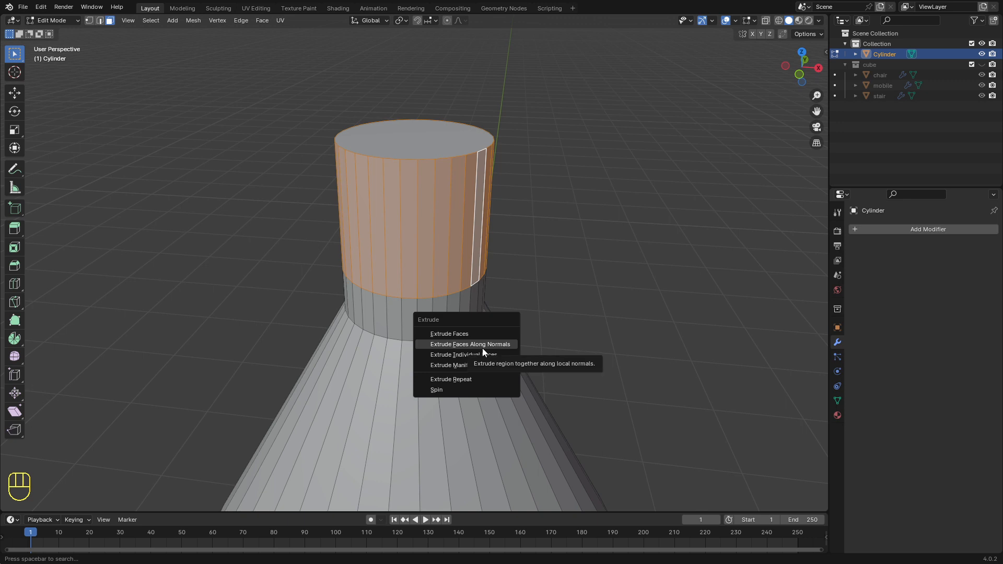
pyautogui.click(481, 344)
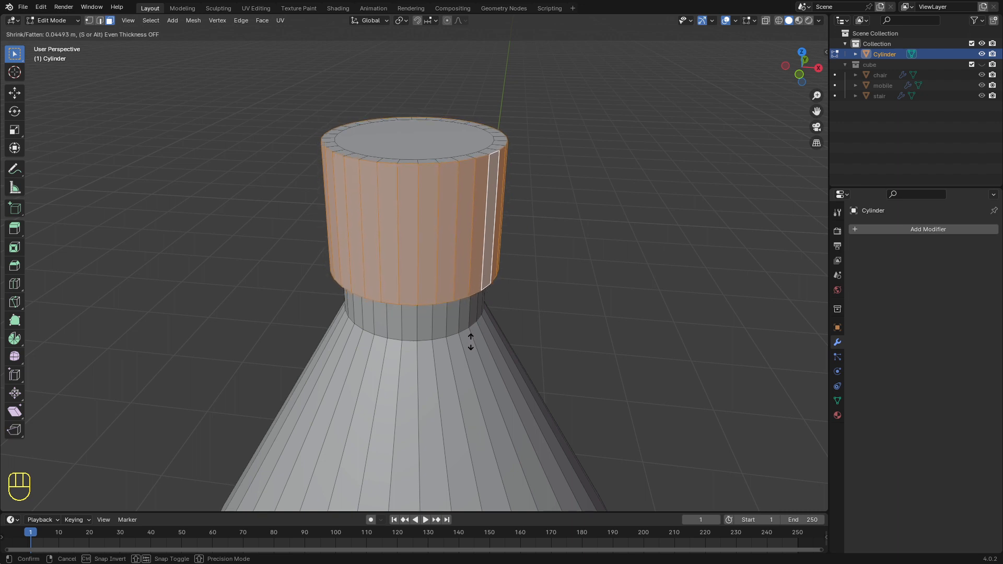
pyautogui.click(471, 341)
pyautogui.scroll(-7, 470, 341)
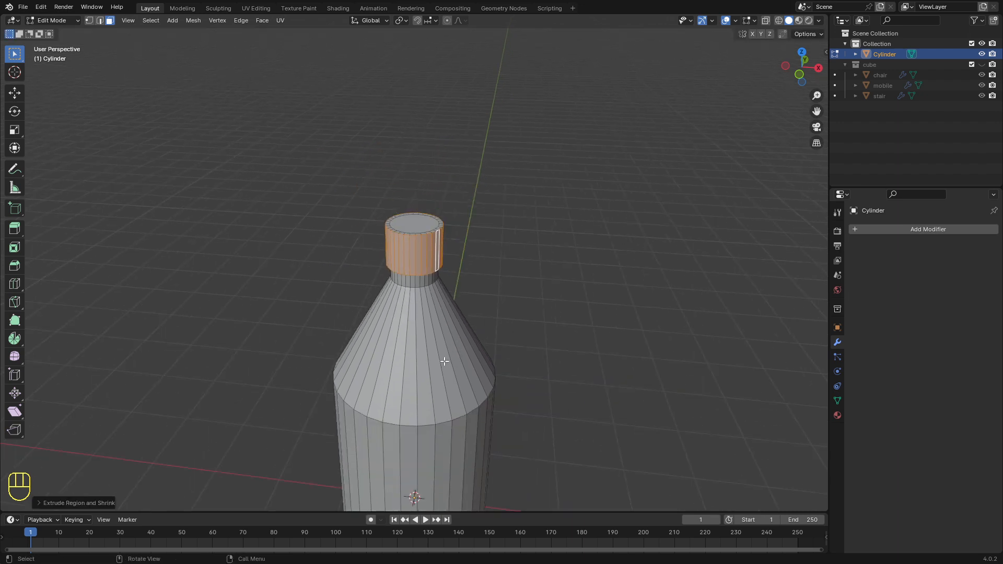
# Bevel the edge loop between the bottle's body and its tapered shoulder with 4 segments and a width of about 0.3 m.
pyautogui.scroll(-3, 447, 362)
pyautogui.moveTo(399, 364); pyautogui.dragTo(329, 414, button='middle')
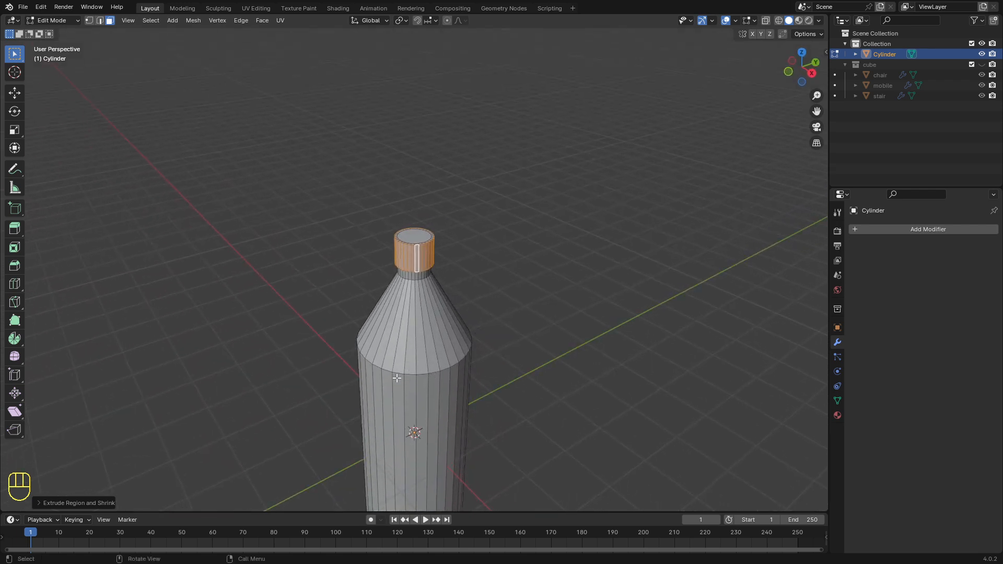
pyautogui.press('2')
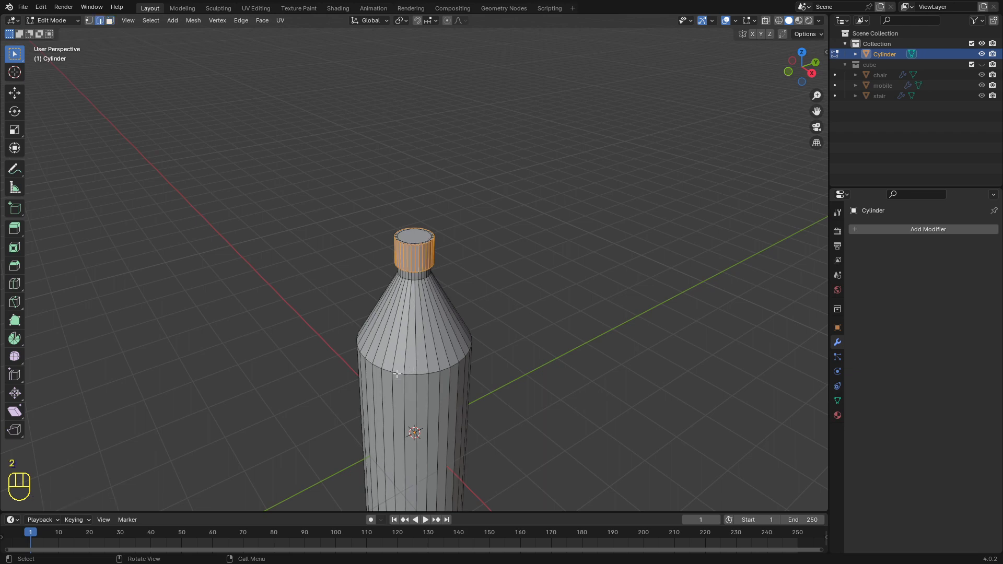
pyautogui.scroll(4, 396, 374)
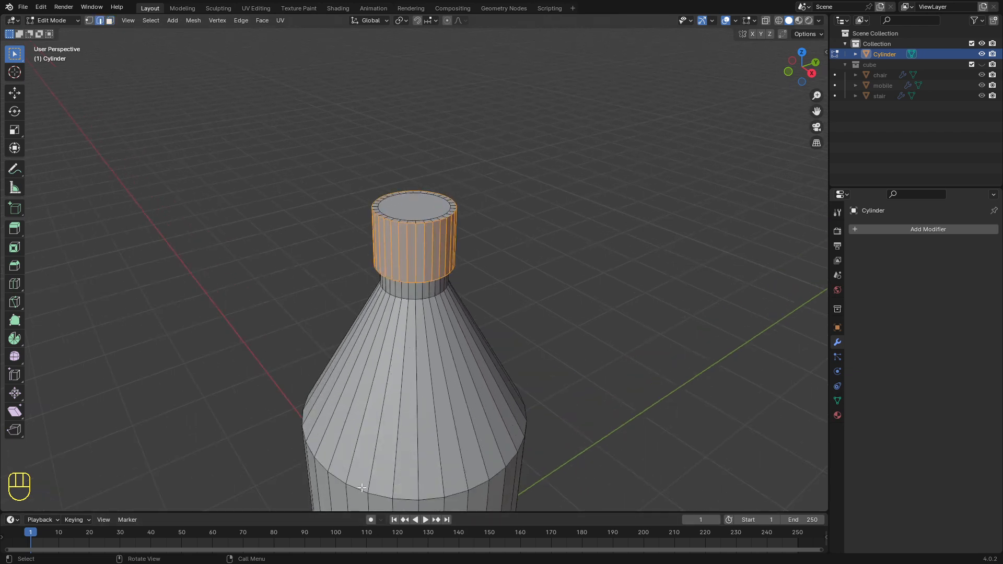
pyautogui.keyDown('alt'); pyautogui.click(405, 499); pyautogui.keyUp('alt')
pyautogui.scroll(-3, 404, 499)
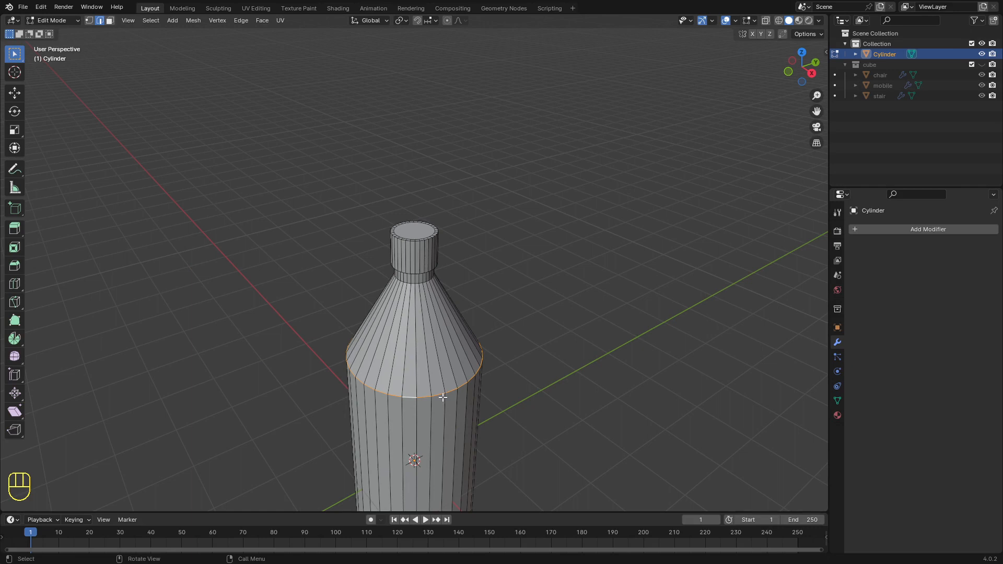
pyautogui.hotkey('ctrl', 'b')
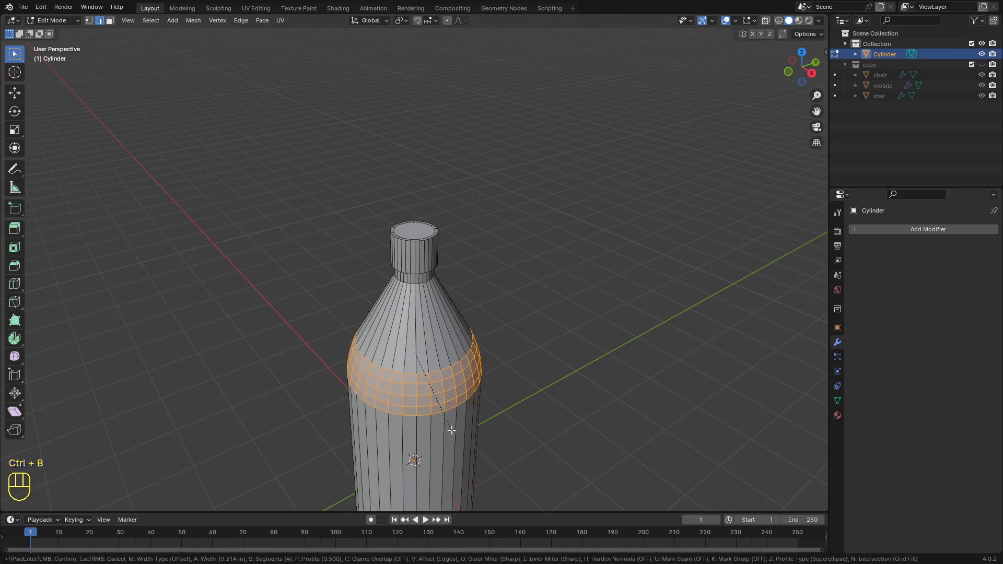
pyautogui.click(453, 432)
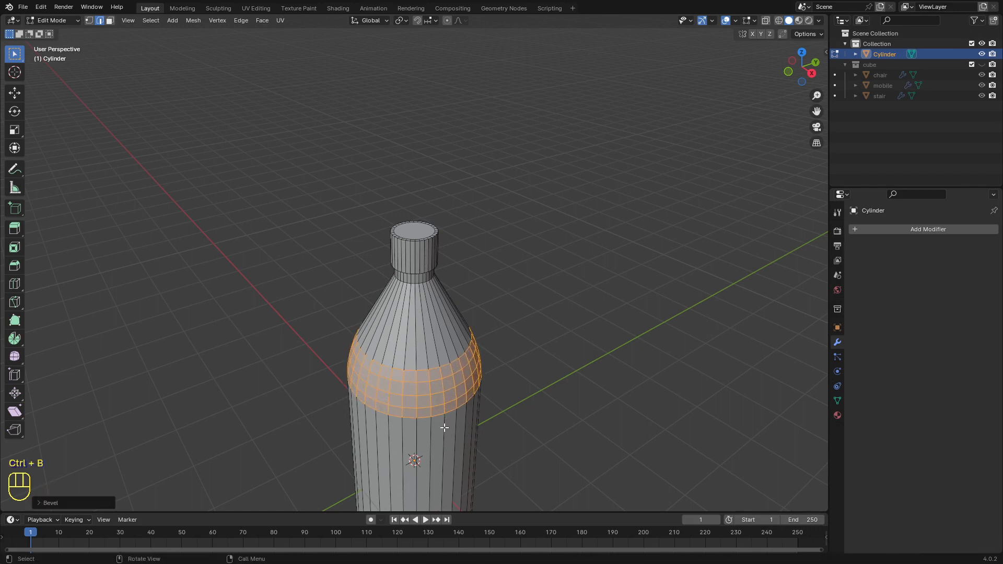
# Return to Object Mode and apply Shade Auto Smooth to the bottle, inspecting the cap and shoulder.
pyautogui.scroll(-5, 334, 386)
pyautogui.press('Tab')
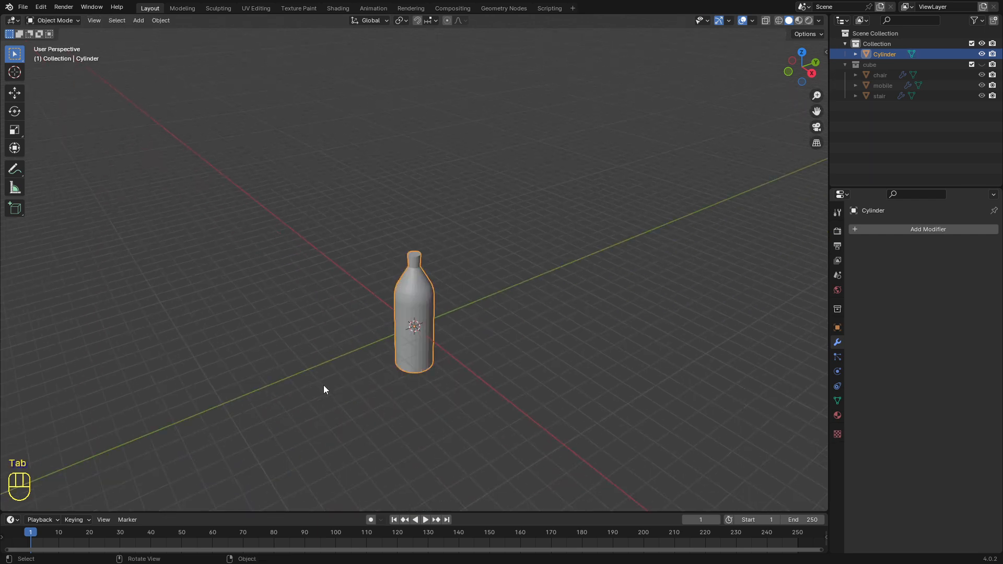
pyautogui.moveTo(323, 386); pyautogui.dragTo(392, 381, button='middle')
pyautogui.rightClick(418, 300)
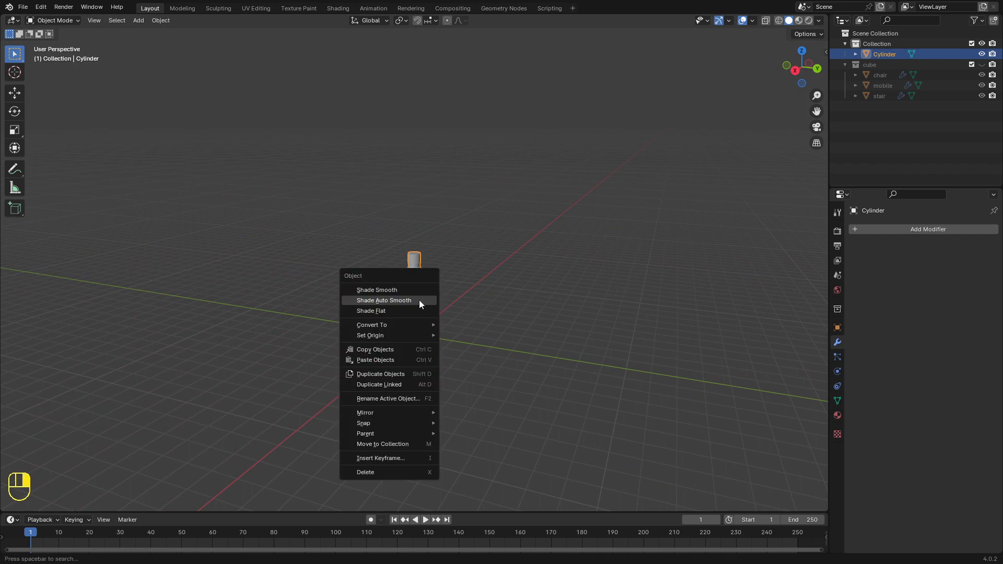
pyautogui.click(412, 299)
pyautogui.moveTo(426, 349); pyautogui.dragTo(366, 347, button='middle')
pyautogui.scroll(6, 378, 348)
pyautogui.scroll(-3, 378, 347)
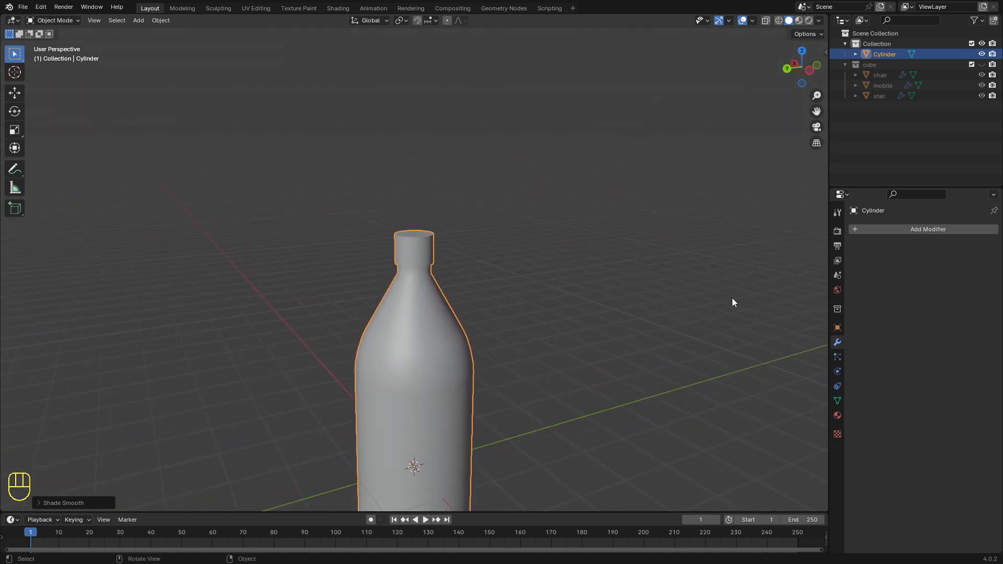
# Add a Bevel modifier to the bottle.
pyautogui.scroll(-2, 426, 306)
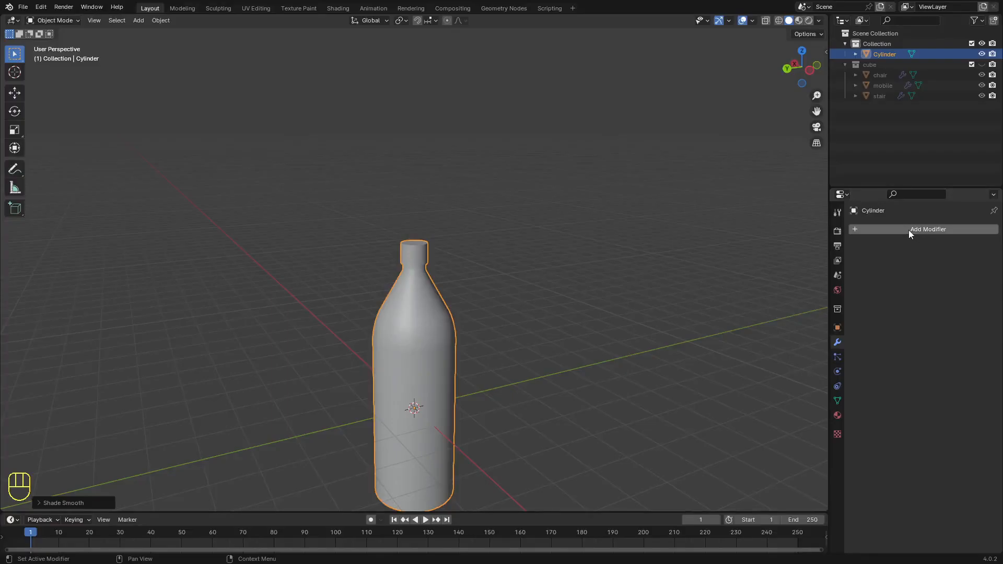
pyautogui.click(881, 230)
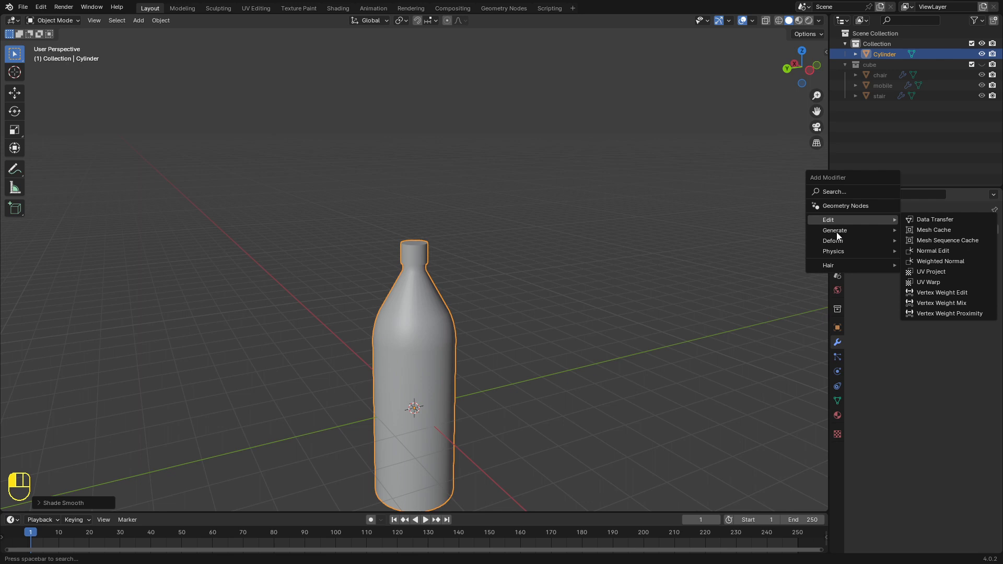
pyautogui.moveTo(835, 235)
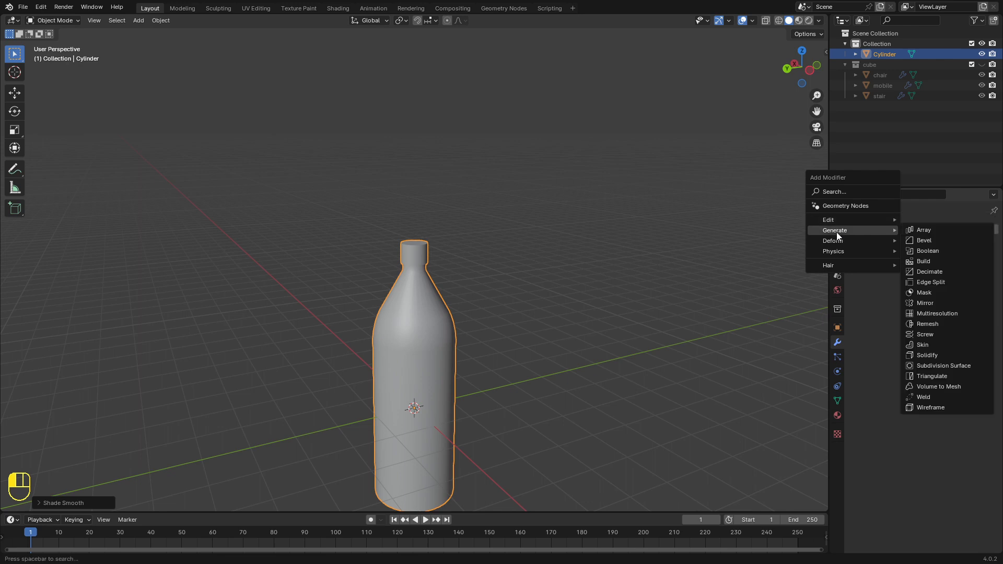
pyautogui.click(942, 240)
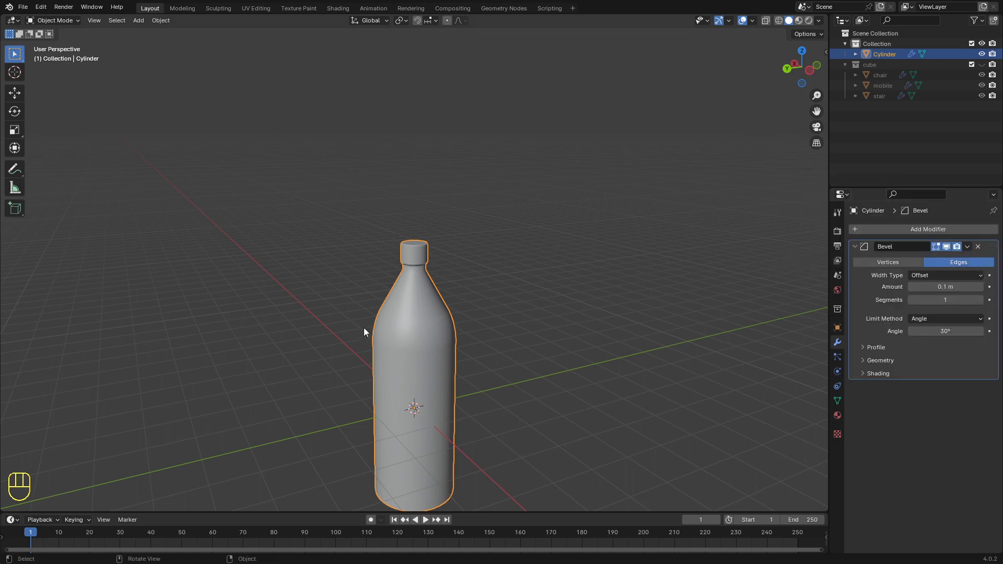
# Set the bottle's Bevel modifier to 3 segments and an amount of 0.025 m.
pyautogui.scroll(10, 363, 327)
pyautogui.scroll(2, 431, 283)
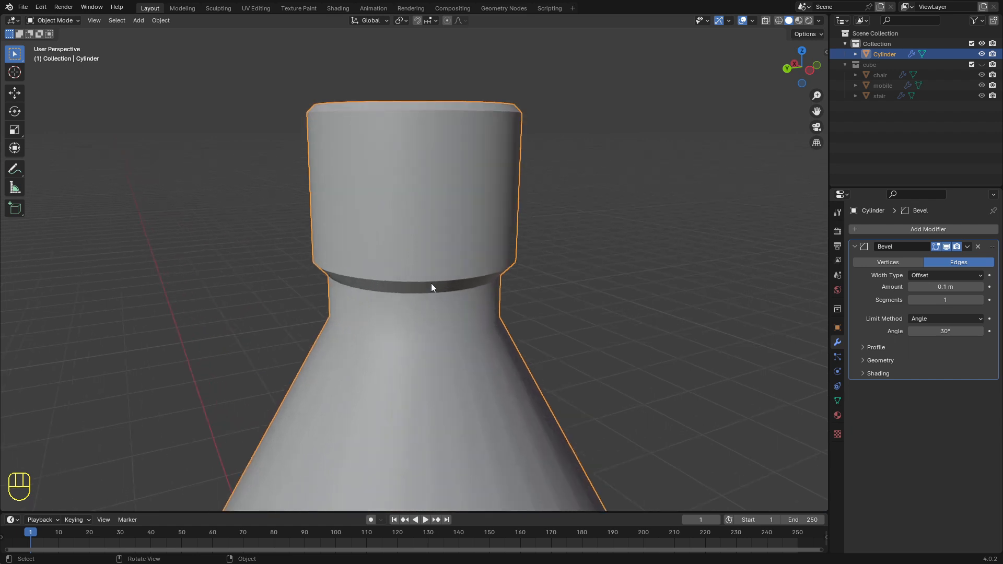
pyautogui.moveTo(431, 283); pyautogui.dragTo(464, 265, button='middle')
pyautogui.scroll(1, 464, 264)
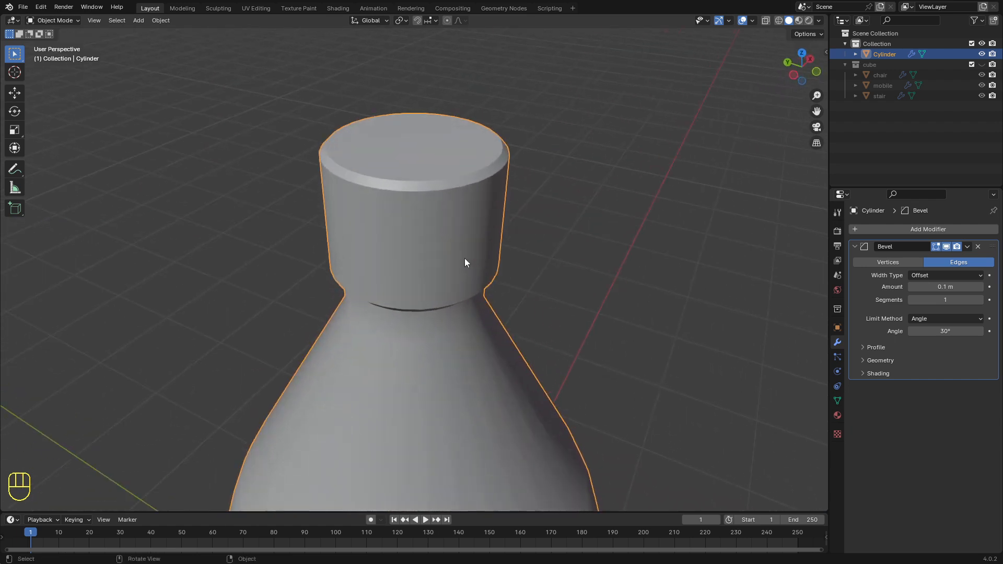
pyautogui.click(981, 300)
pyautogui.click(981, 300)
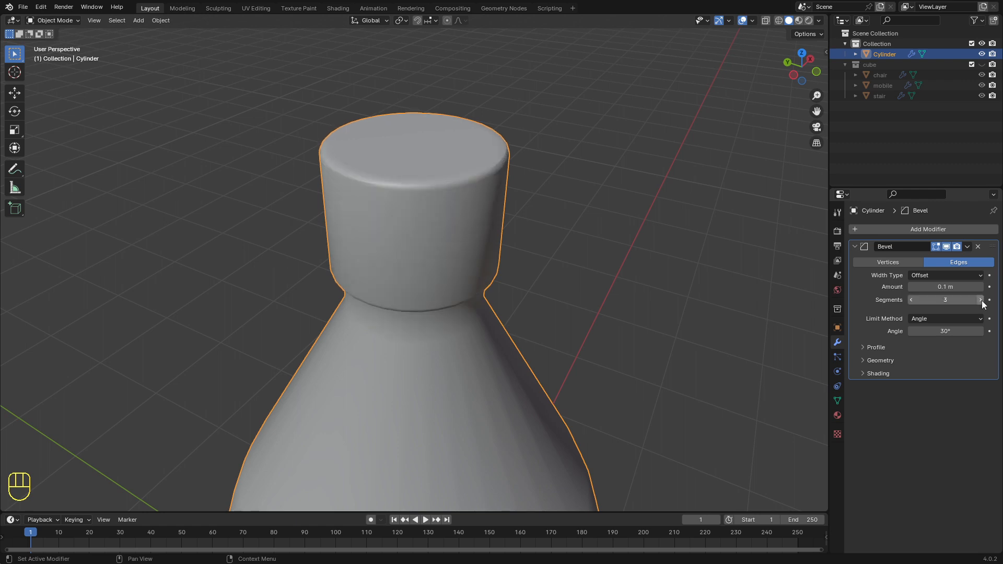
pyautogui.moveTo(947, 286); pyautogui.dragTo(914, 286)
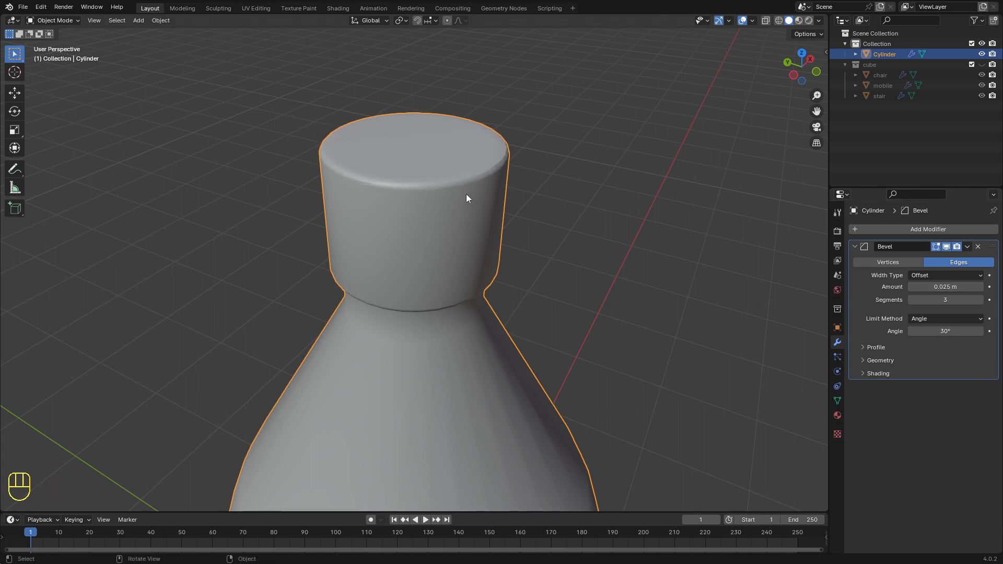
# Rename the bottle object as bottel and hide it in the viewport.
pyautogui.moveTo(466, 194); pyautogui.dragTo(330, 166, button='middle')
pyautogui.scroll(-8, 334, 172)
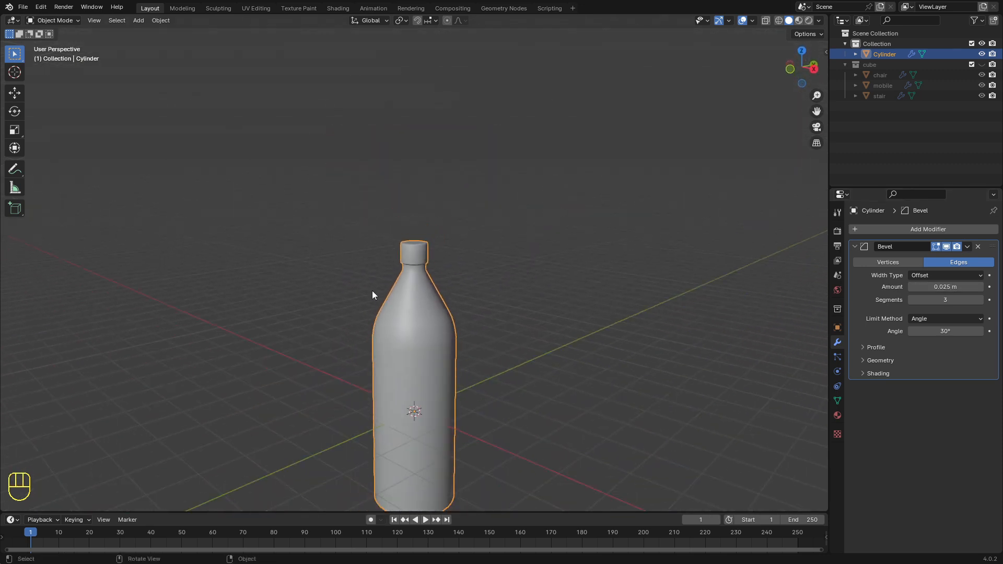
pyautogui.moveTo(378, 300); pyautogui.dragTo(513, 319, button='middle')
pyautogui.scroll(-5, 393, 303)
pyautogui.moveTo(394, 303); pyautogui.dragTo(440, 315, button='middle')
pyautogui.press('F2')
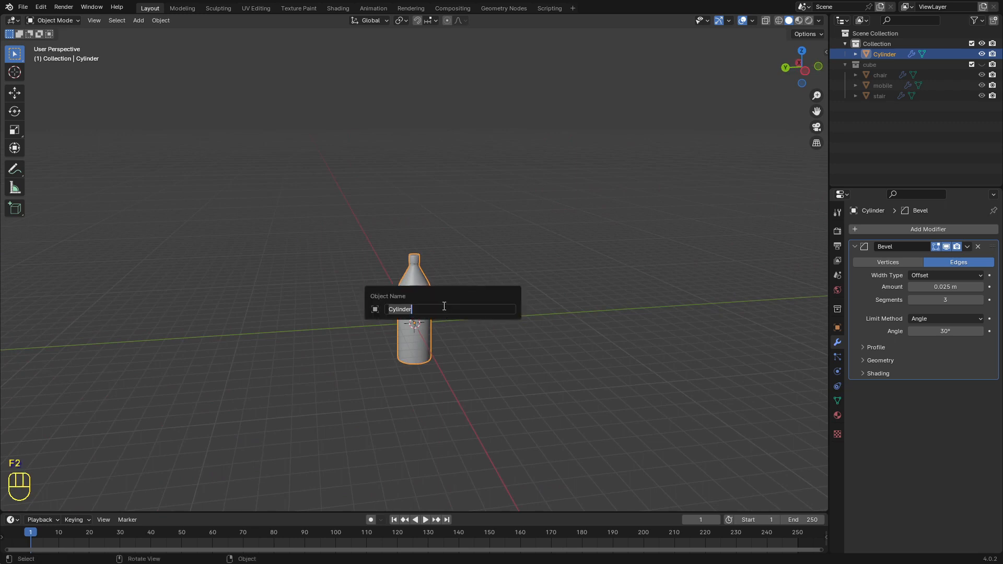
pyautogui.write('bottel')
pyautogui.press('Return')
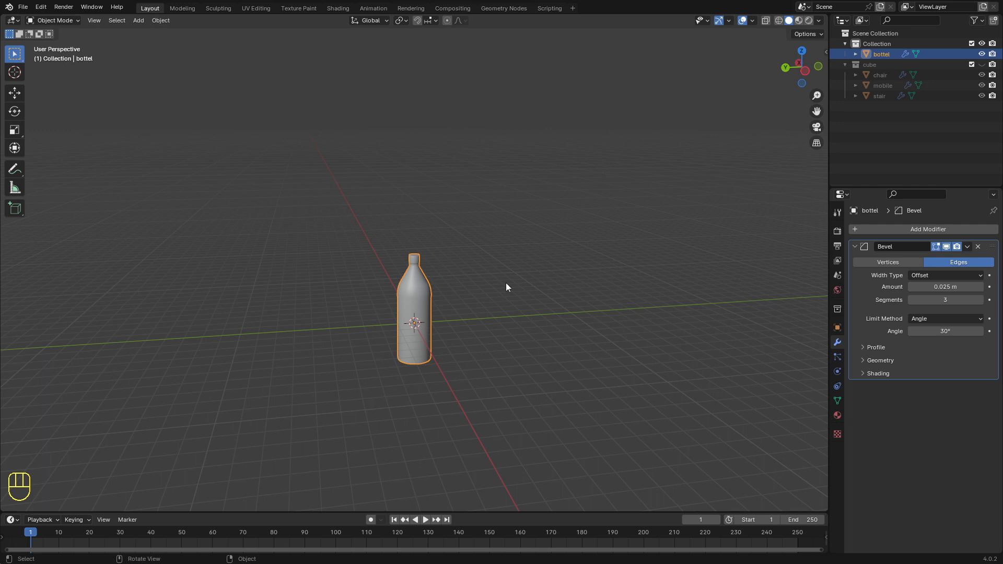
pyautogui.press('h')
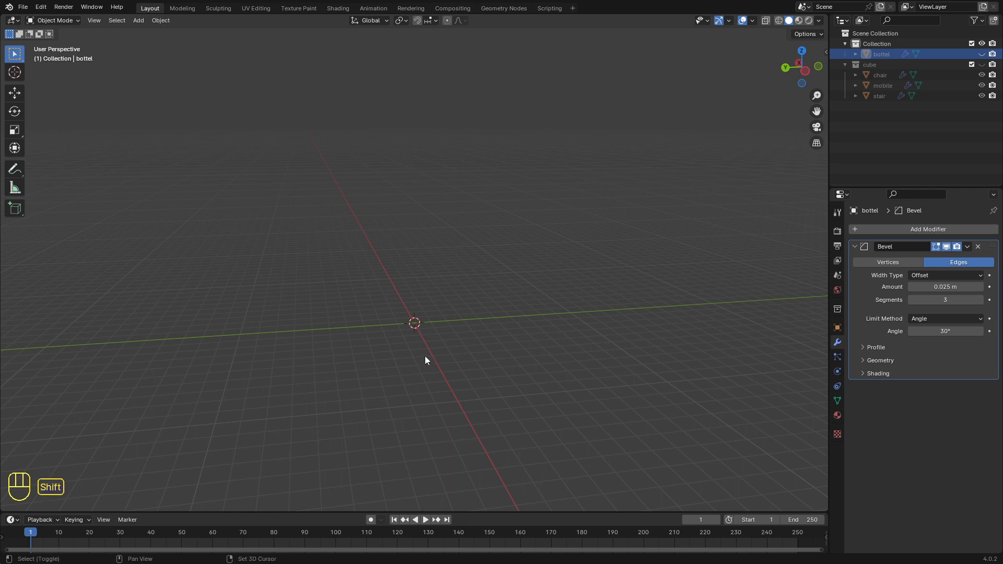
# Add a mesh cylinder and, in Edit Mode, scale it along Z into a column nearly six times as tall as wide.
pyautogui.hotkey('shift', 'a')
pyautogui.moveTo(425, 359)
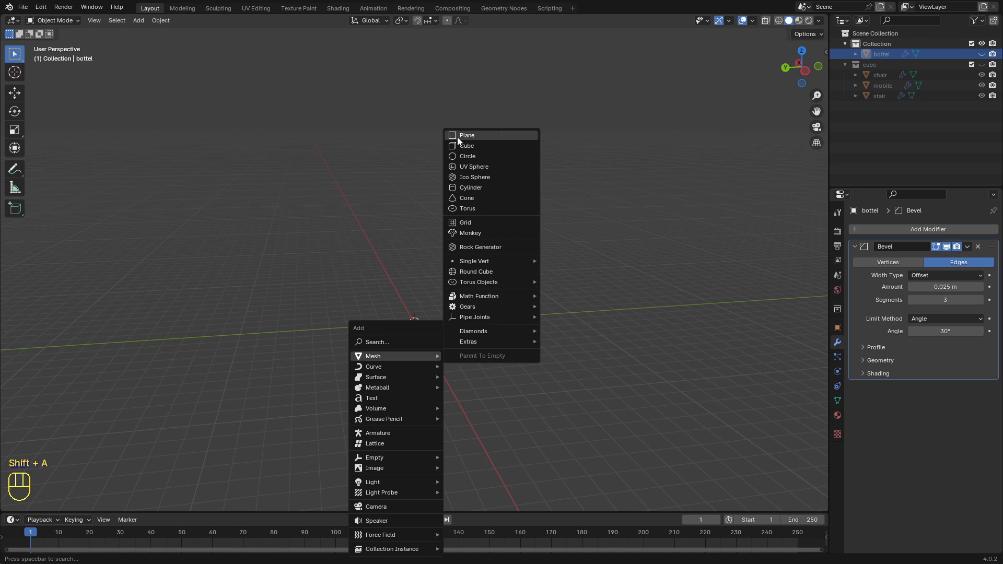
pyautogui.click(469, 187)
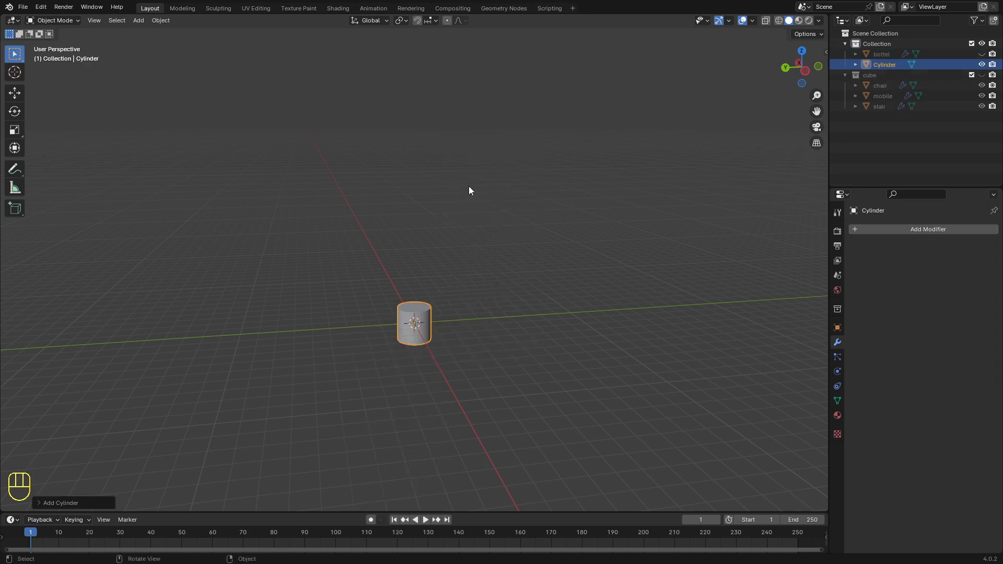
pyautogui.press('Tab')
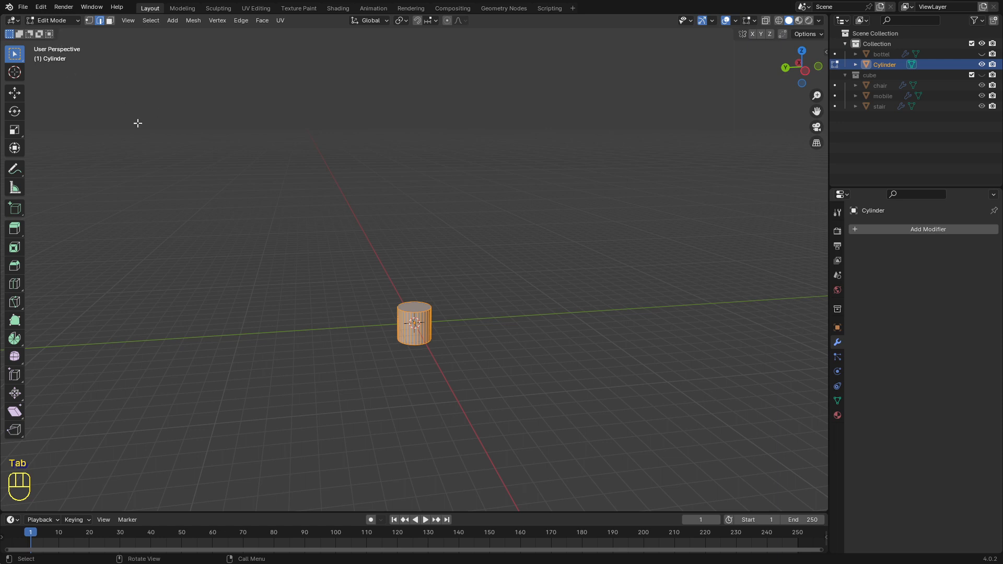
pyautogui.press('KP_1')
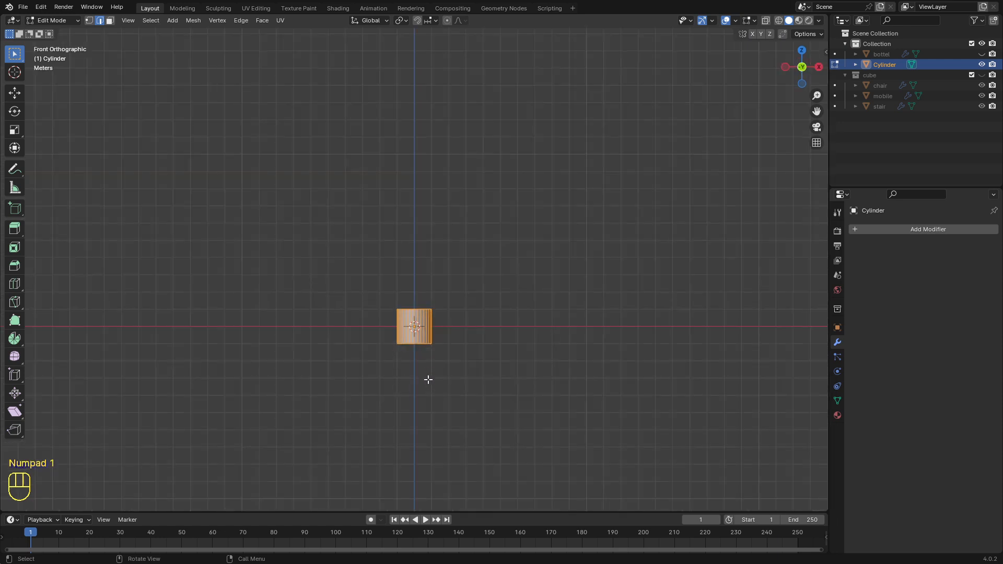
pyautogui.press('s')
pyautogui.press('z')
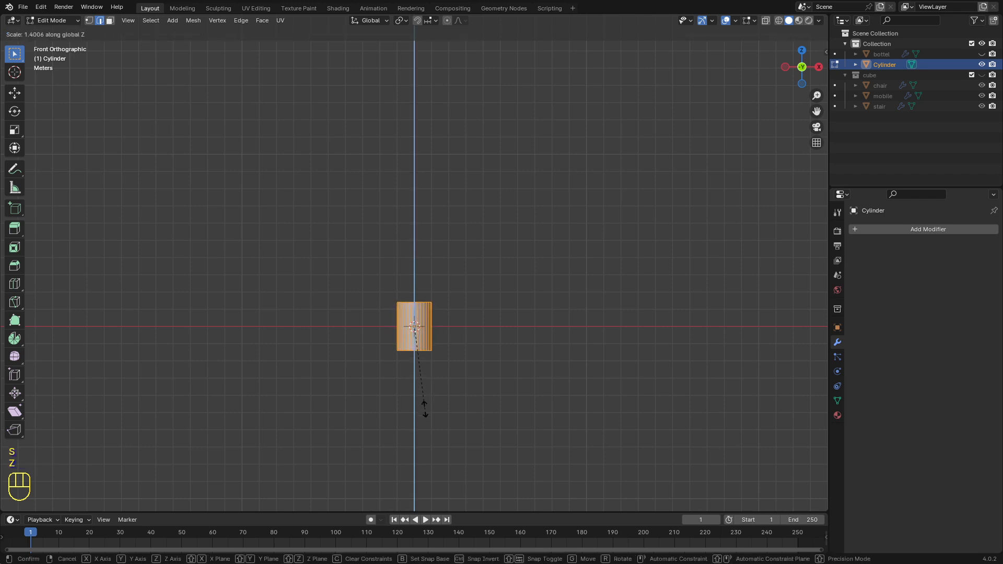
pyautogui.click(524, 156)
# Scale the whole column down uniformly to a small thin rod centred on the origin.
pyautogui.scroll(-3, 522, 155)
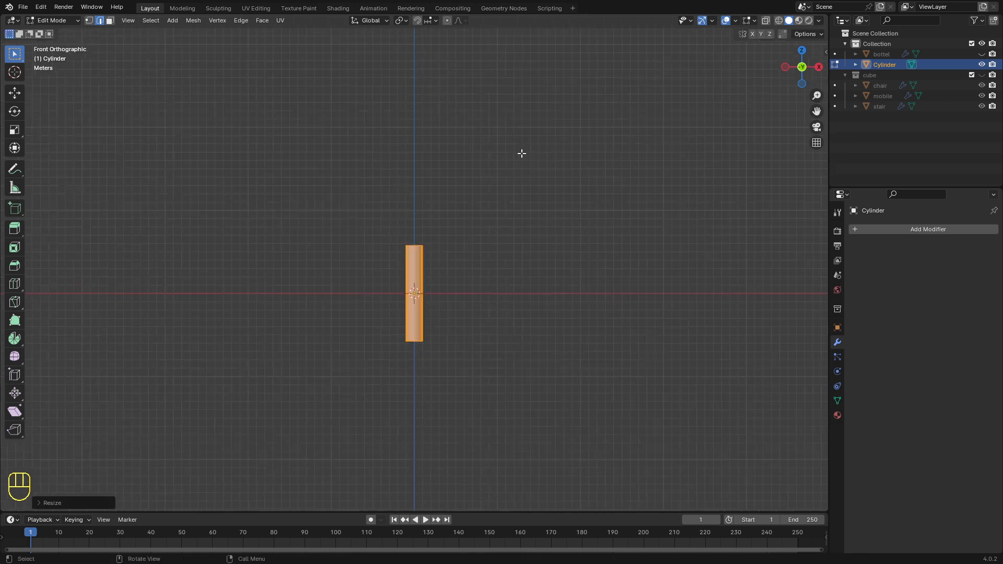
pyautogui.moveTo(522, 154); pyautogui.dragTo(517, 182, button='middle')
pyautogui.moveTo(441, 257); pyautogui.dragTo(360, 277, button='middle')
pyautogui.scroll(4, 470, 250)
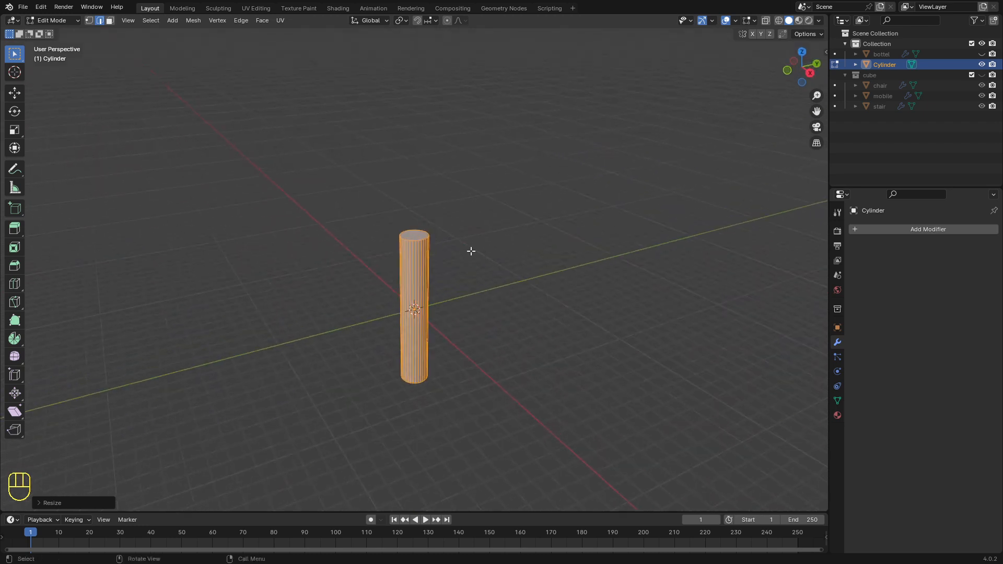
pyautogui.scroll(-1, 430, 209)
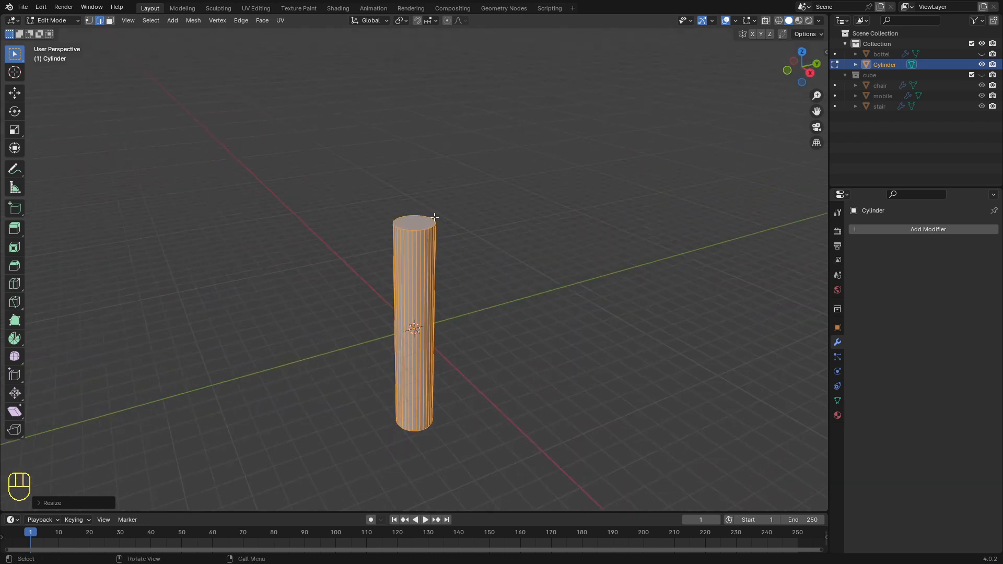
pyautogui.press('s')
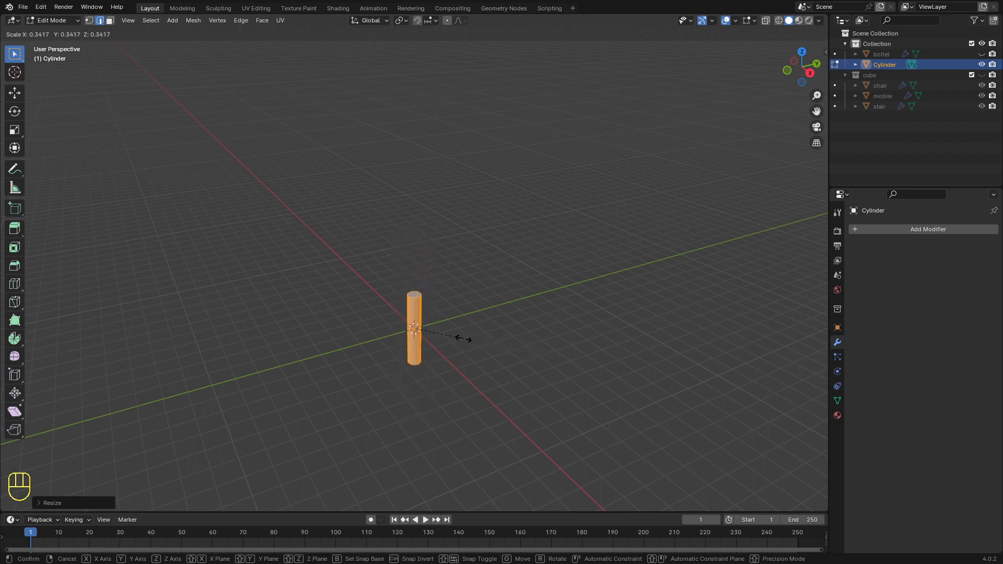
pyautogui.click(433, 340)
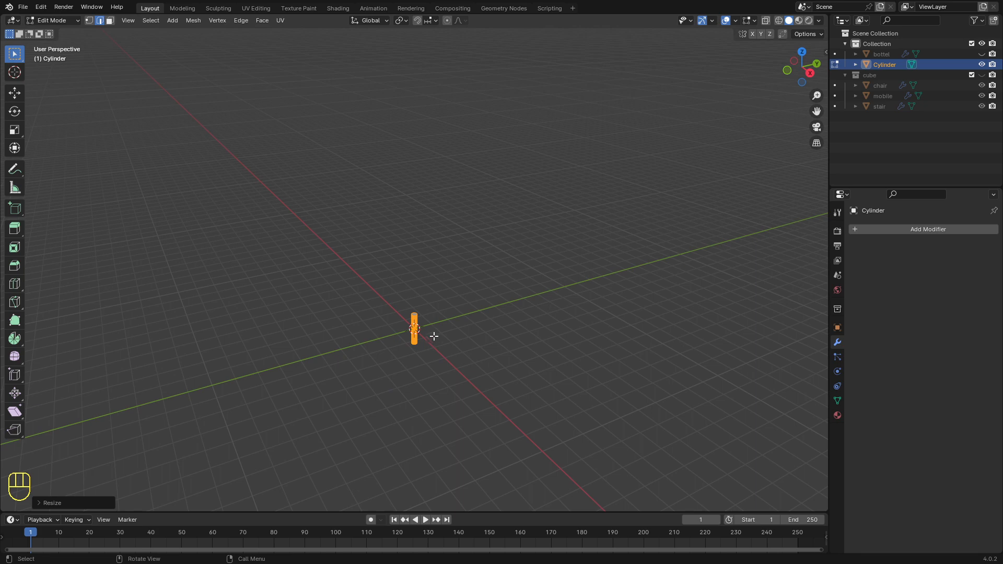
# Select the rod's top face and move it up about 1.19 m along Z to lengthen the rod.
pyautogui.press('KP_1')
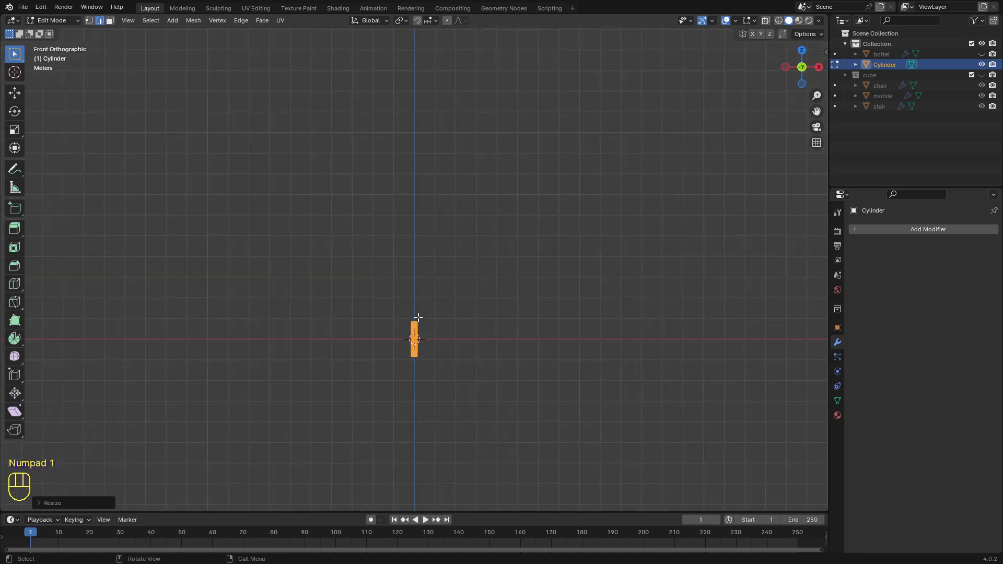
pyautogui.scroll(6, 414, 330)
pyautogui.scroll(-4, 413, 330)
pyautogui.press('KP_Decimal')
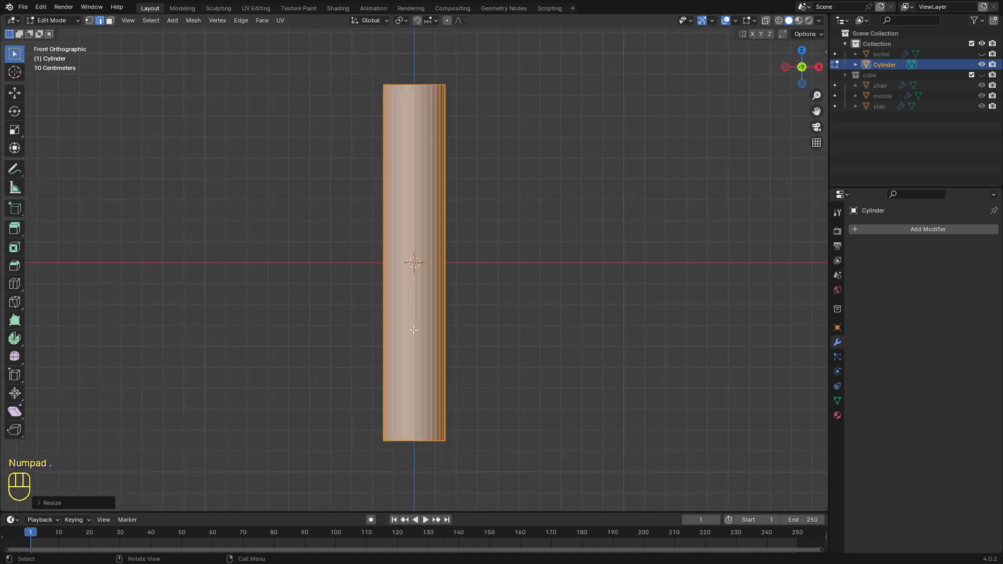
pyautogui.scroll(-3, 387, 231)
pyautogui.moveTo(560, 235); pyautogui.dragTo(472, 201, button='middle')
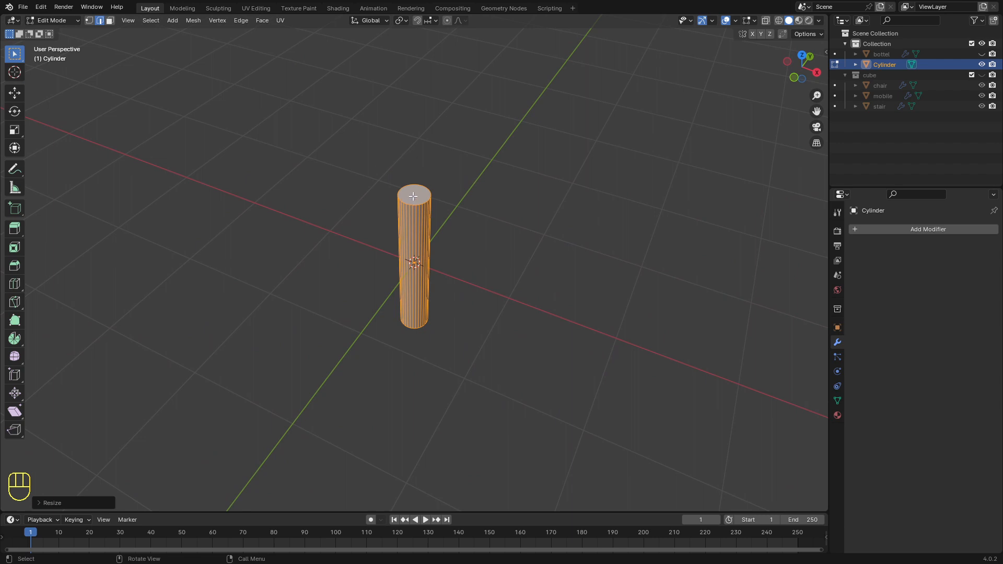
pyautogui.press('3')
pyautogui.click(413, 196)
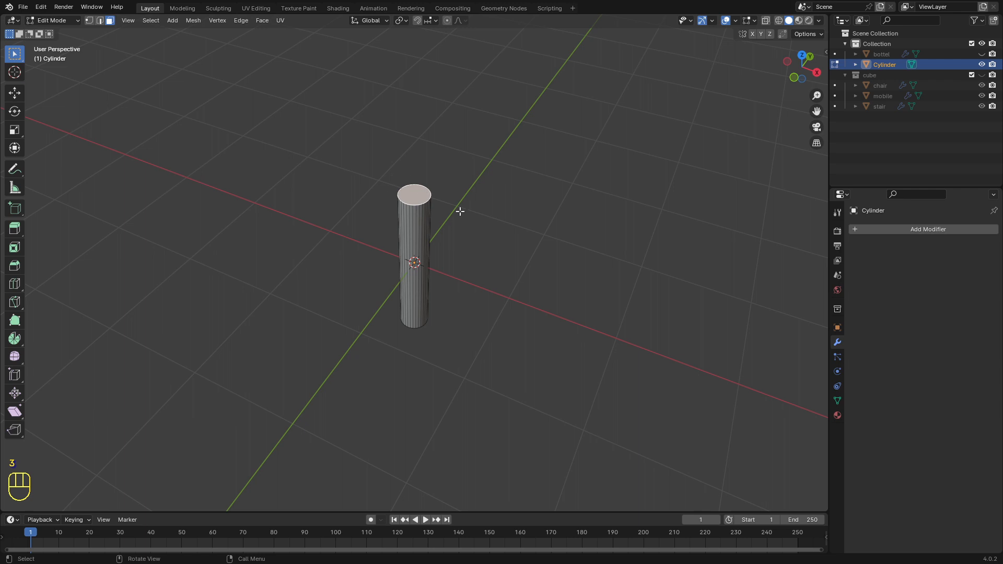
pyautogui.press('KP_1')
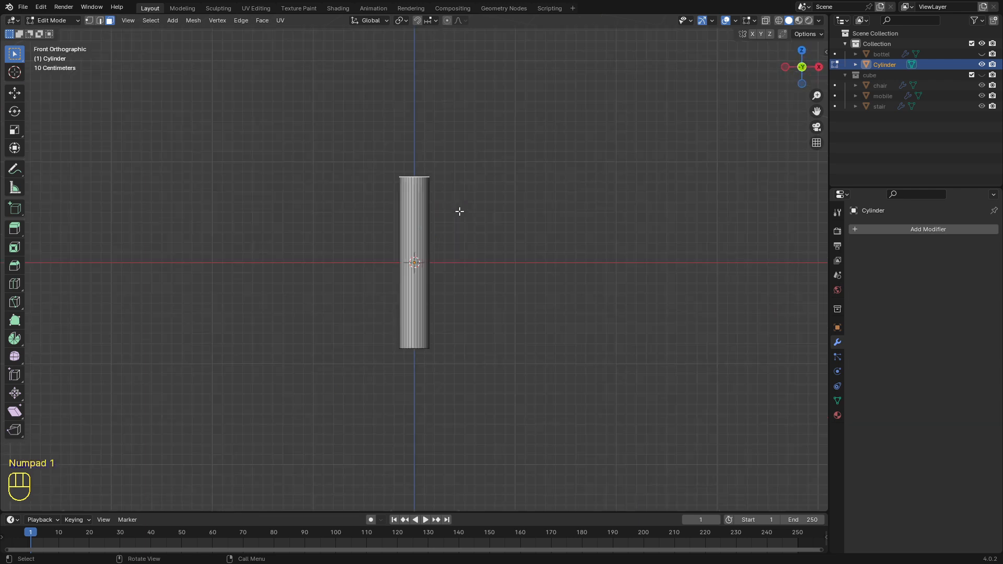
pyautogui.scroll(-2, 459, 211)
pyautogui.press('g')
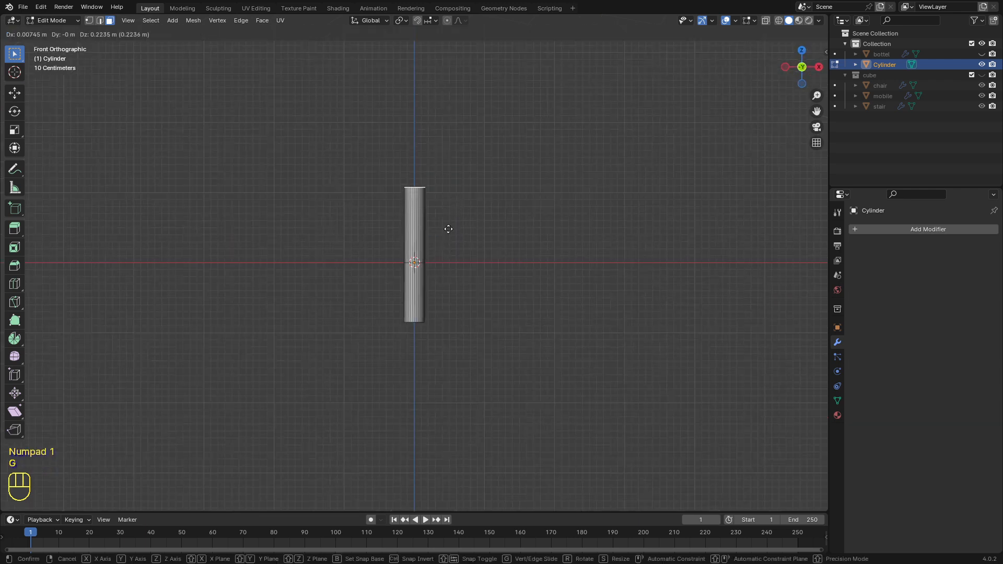
pyautogui.press('z')
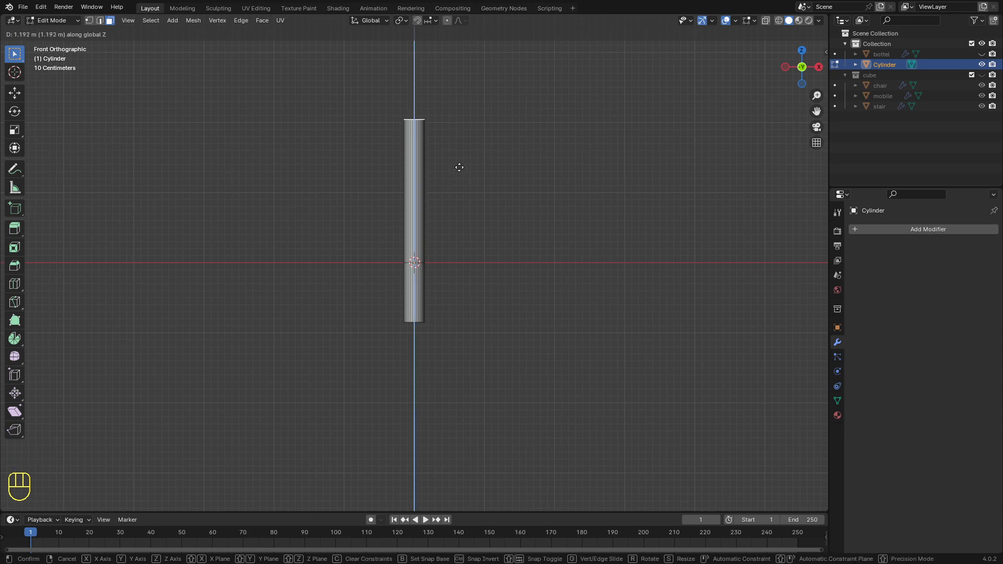
pyautogui.click(459, 167)
# Select the rod's bottom face, extrude it about 0.27 m downward and scale the new face down to a narrow tip.
pyautogui.moveTo(517, 193); pyautogui.dragTo(510, 212, button='middle')
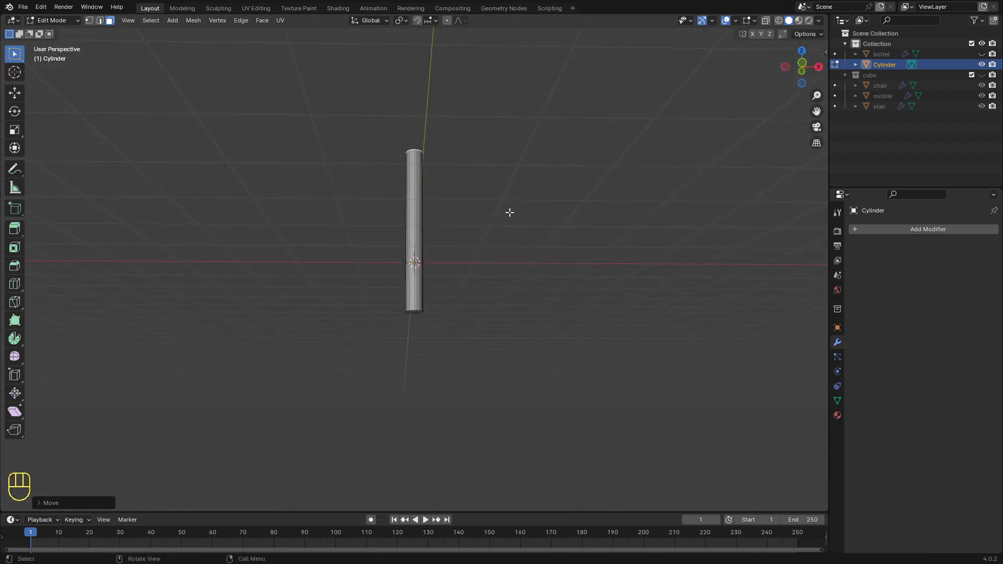
pyautogui.click(415, 312)
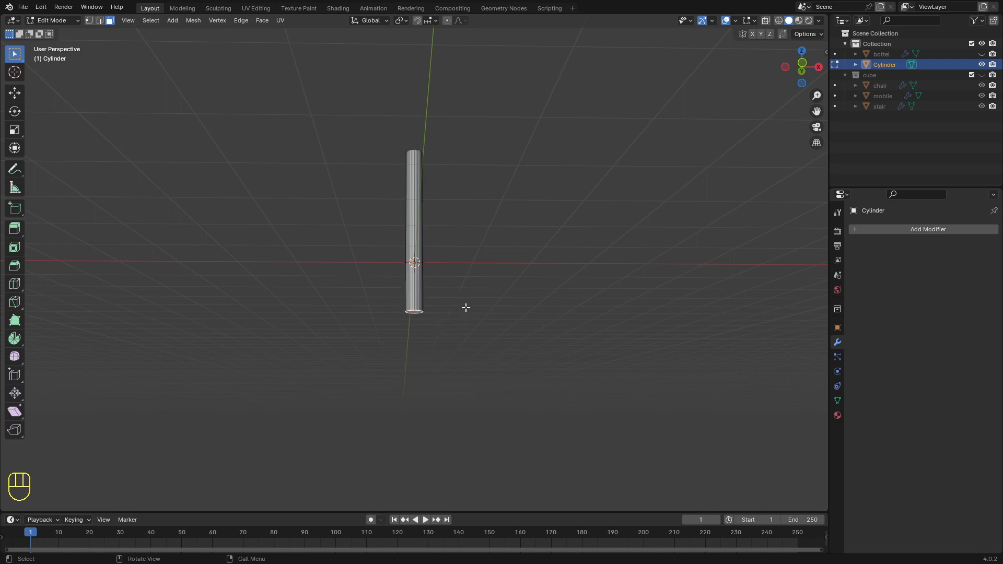
pyautogui.moveTo(464, 329); pyautogui.dragTo(427, 347, button='middle')
pyautogui.press('KP_1')
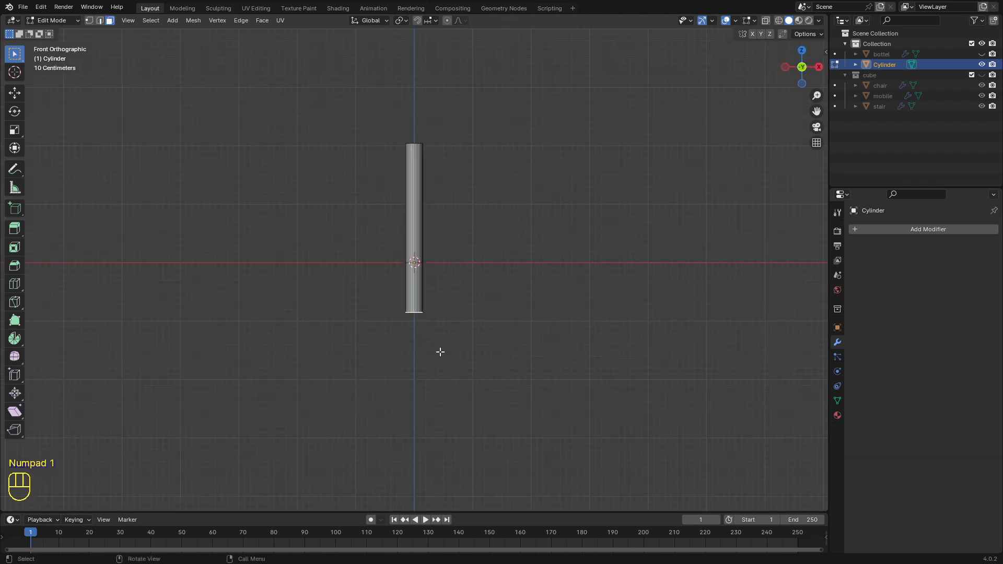
pyautogui.press('e')
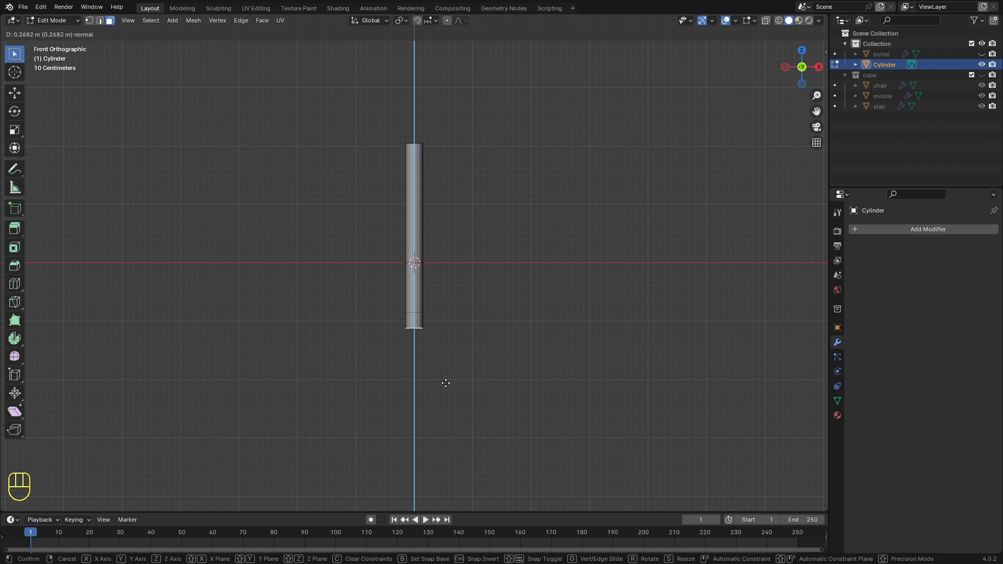
pyautogui.click(445, 385)
pyautogui.press('s')
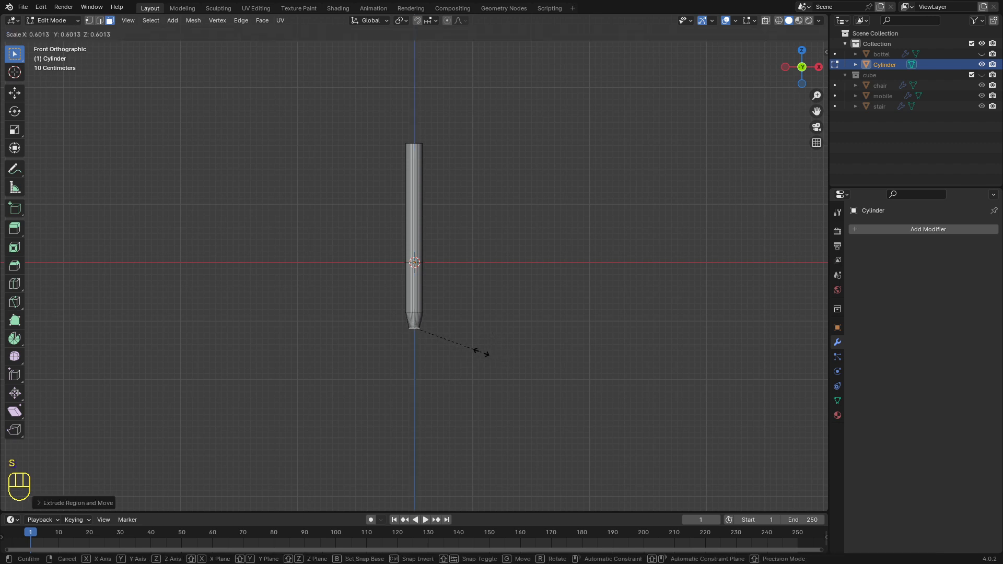
pyautogui.click(432, 341)
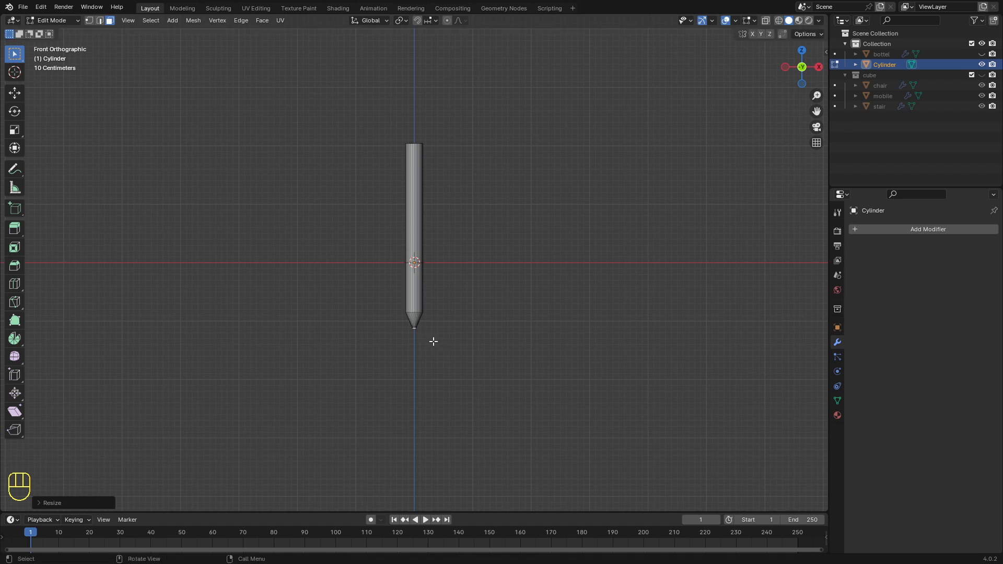
# Leave Edit Mode and apply Shade Auto Smooth to the pencil-shaped cylinder.
pyautogui.scroll(-3, 469, 337)
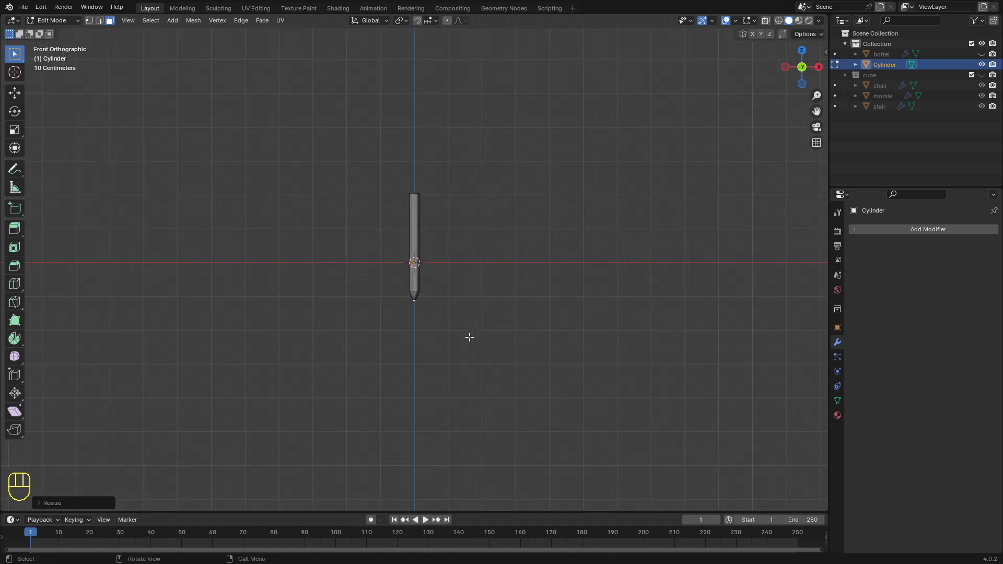
pyautogui.scroll(3, 435, 204)
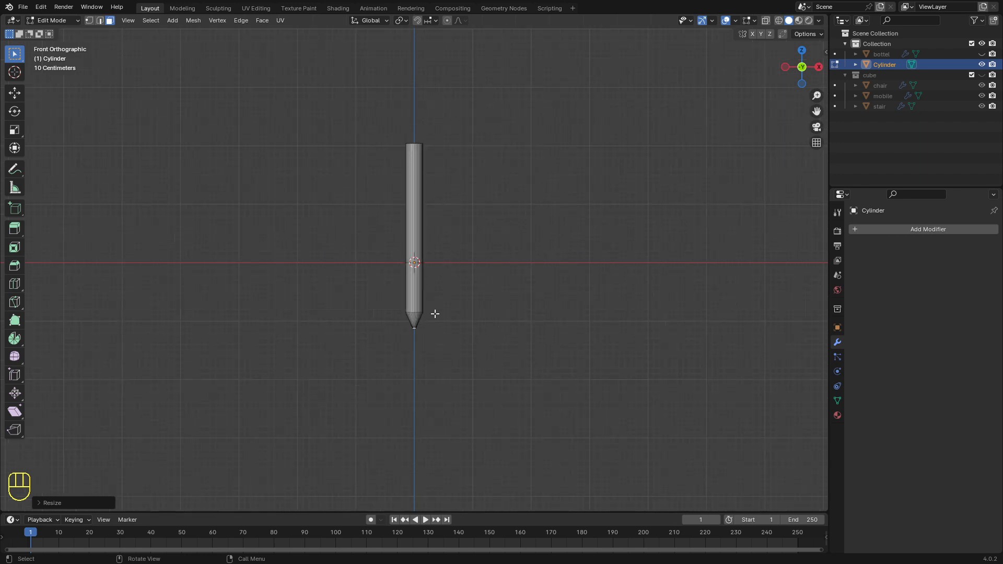
pyautogui.press('Tab')
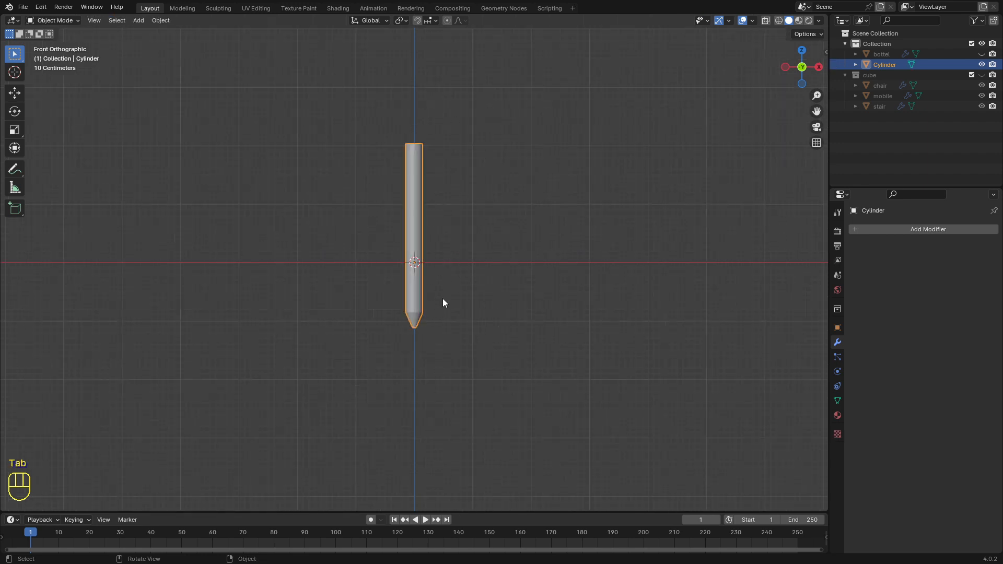
pyautogui.moveTo(477, 247); pyautogui.dragTo(418, 261, button='middle')
pyautogui.rightClick(415, 201)
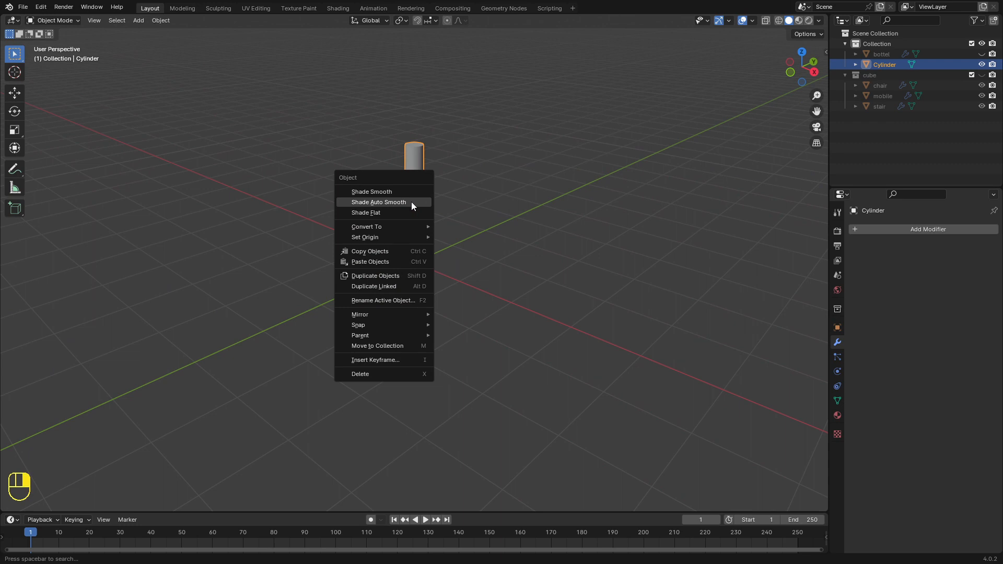
pyautogui.click(411, 202)
pyautogui.scroll(6, 424, 181)
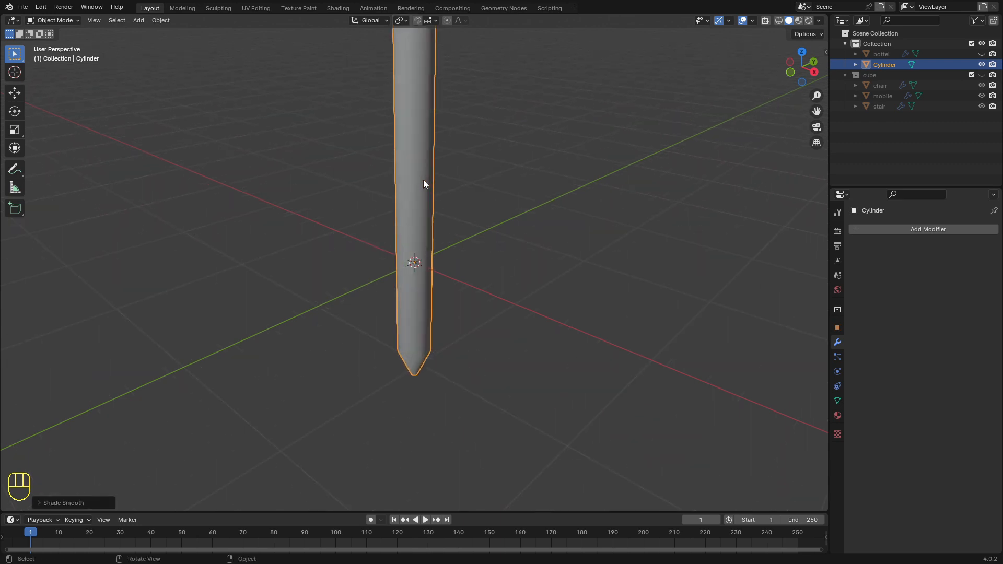
pyautogui.scroll(-5, 422, 180)
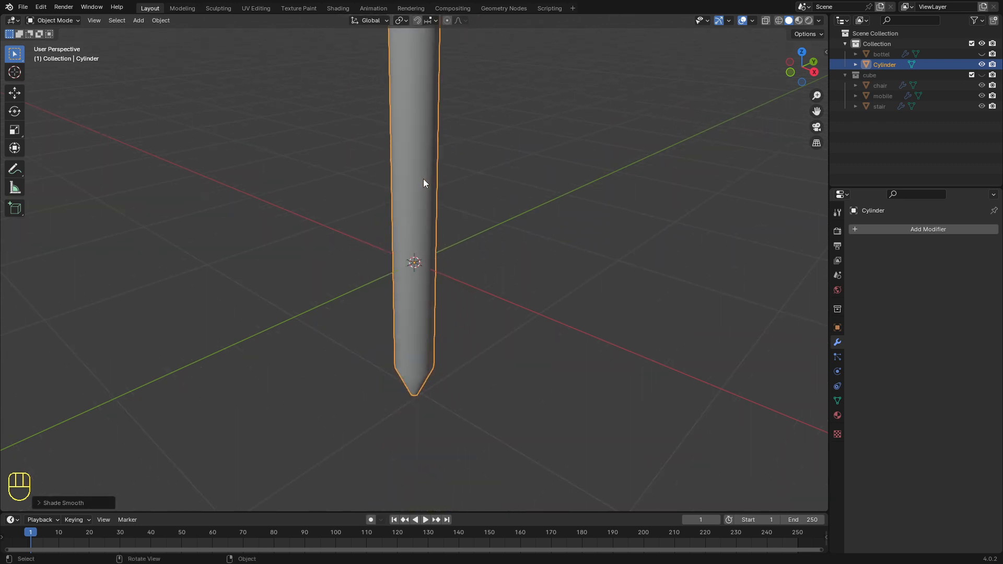
pyautogui.moveTo(425, 177); pyautogui.dragTo(325, 218, button='middle')
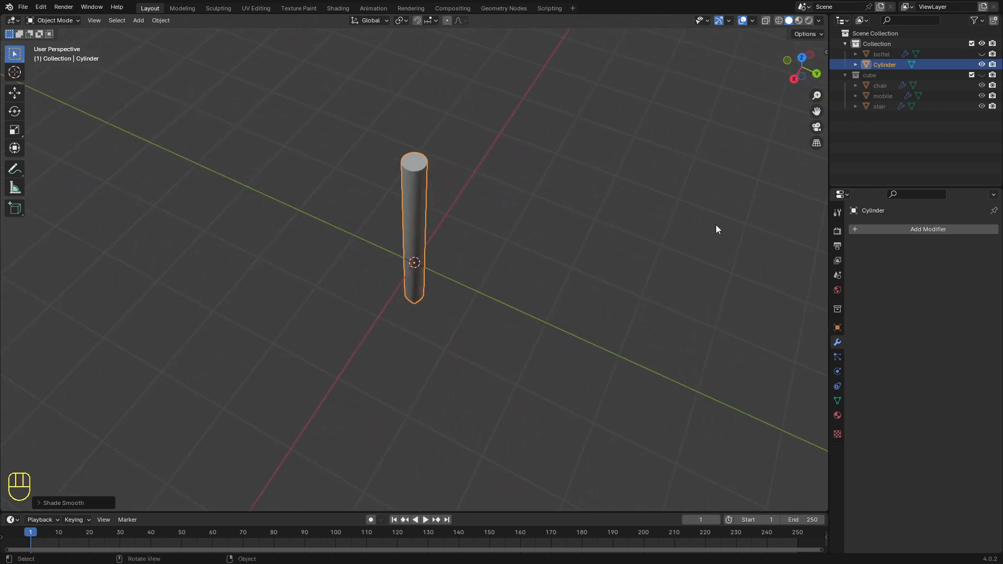
# Add a Bevel modifier to the pencil-shaped cylinder with 3 segments and an amount of 0.044 m.
pyautogui.click(894, 230)
pyautogui.moveTo(886, 233)
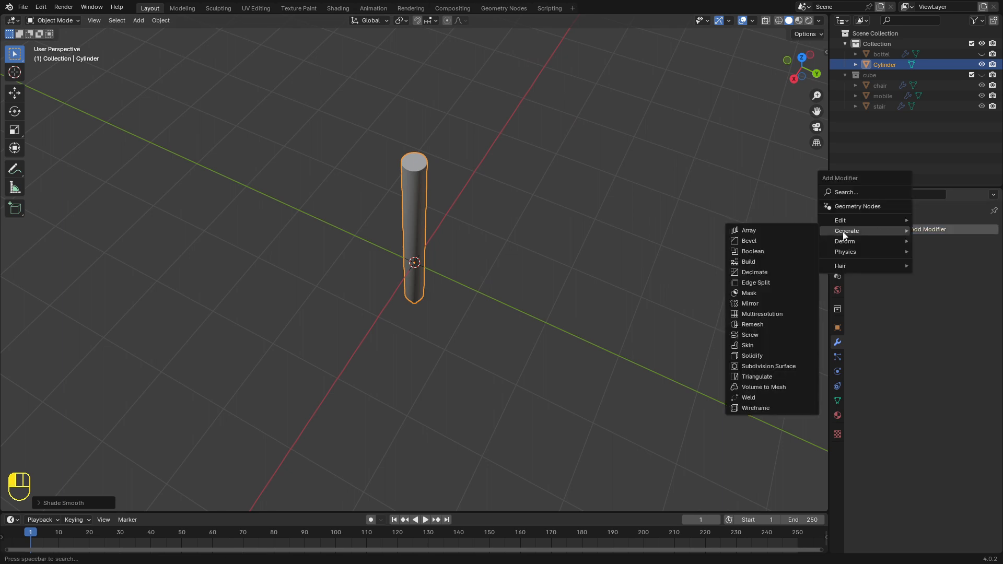
pyautogui.click(786, 241)
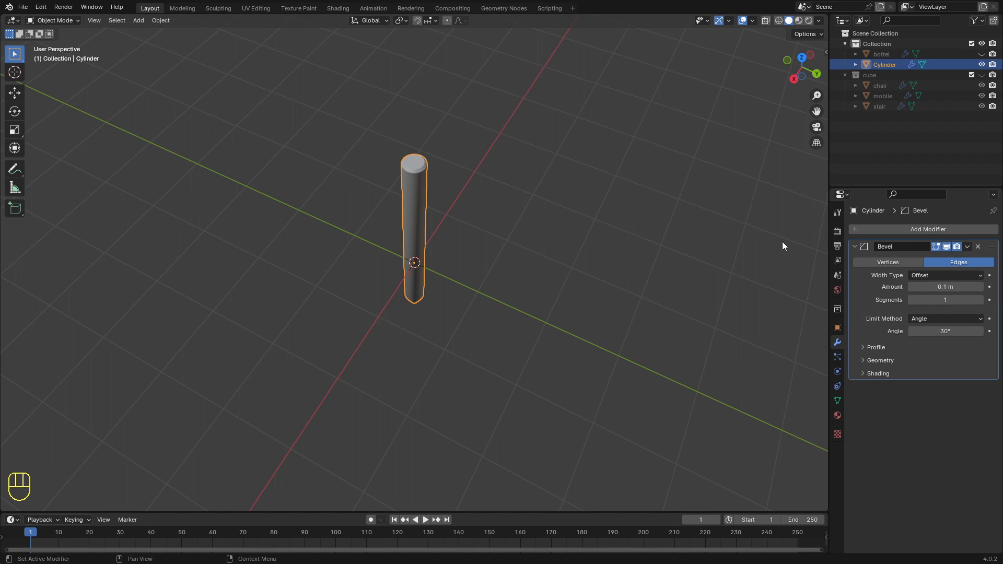
pyautogui.click(979, 299)
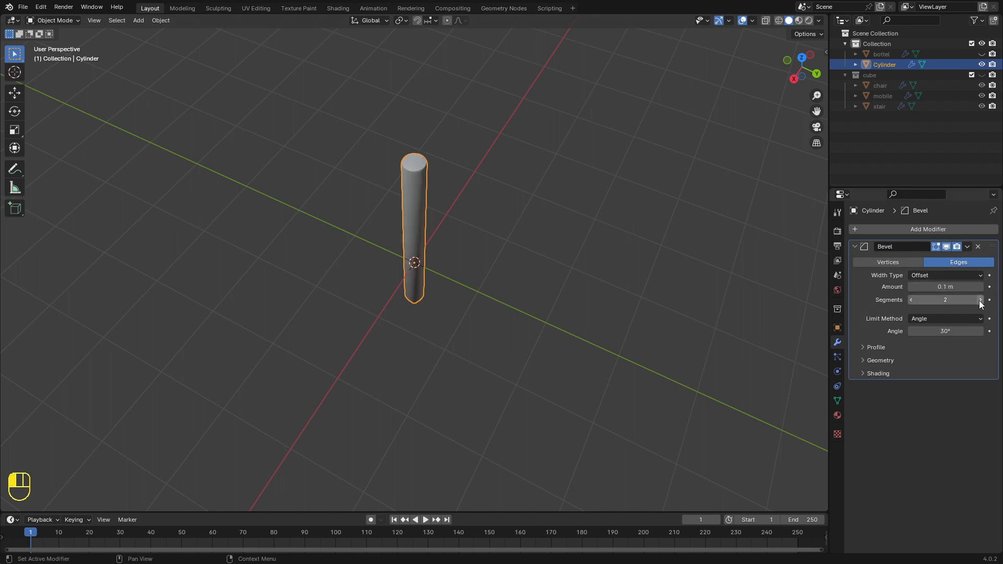
pyautogui.click(980, 300)
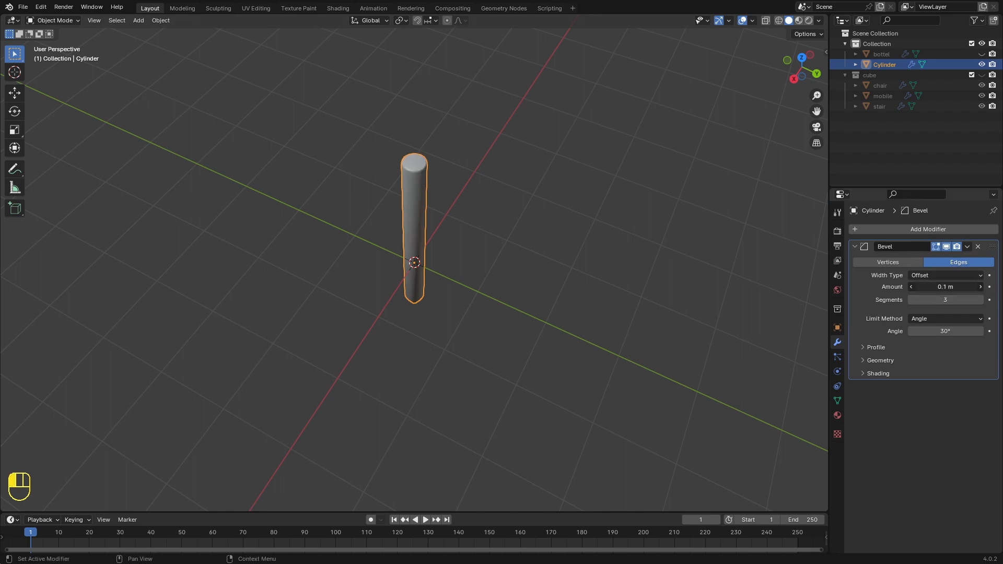
pyautogui.moveTo(945, 287)
pyautogui.mouseDown()
pyautogui.moveTo(924, 286)
pyautogui.moveTo(945, 287)
pyautogui.moveTo(934, 287)
pyautogui.mouseUp()
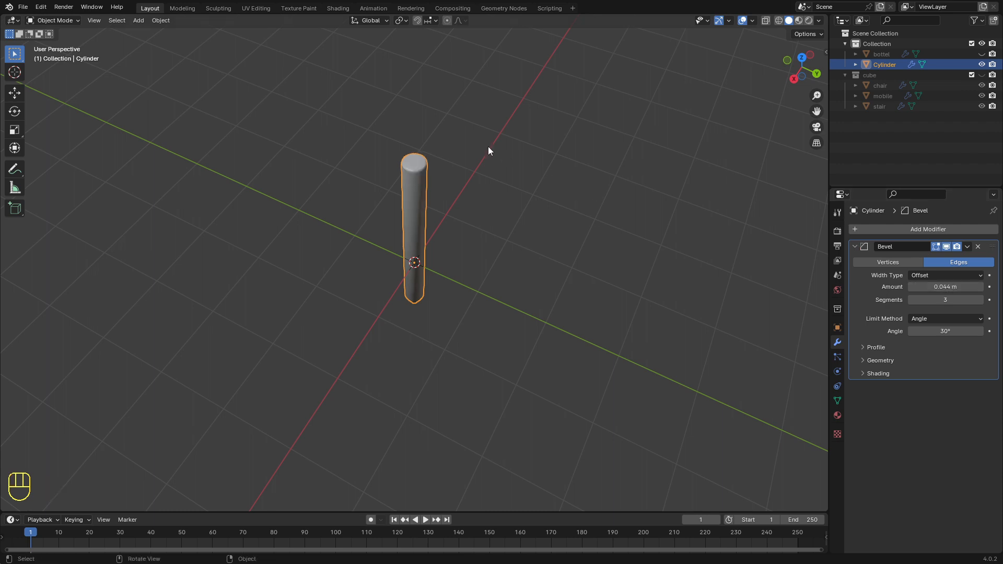
pyautogui.scroll(4, 466, 127)
pyautogui.moveTo(409, 171); pyautogui.dragTo(351, 123, button='middle')
pyautogui.scroll(-4, 368, 126)
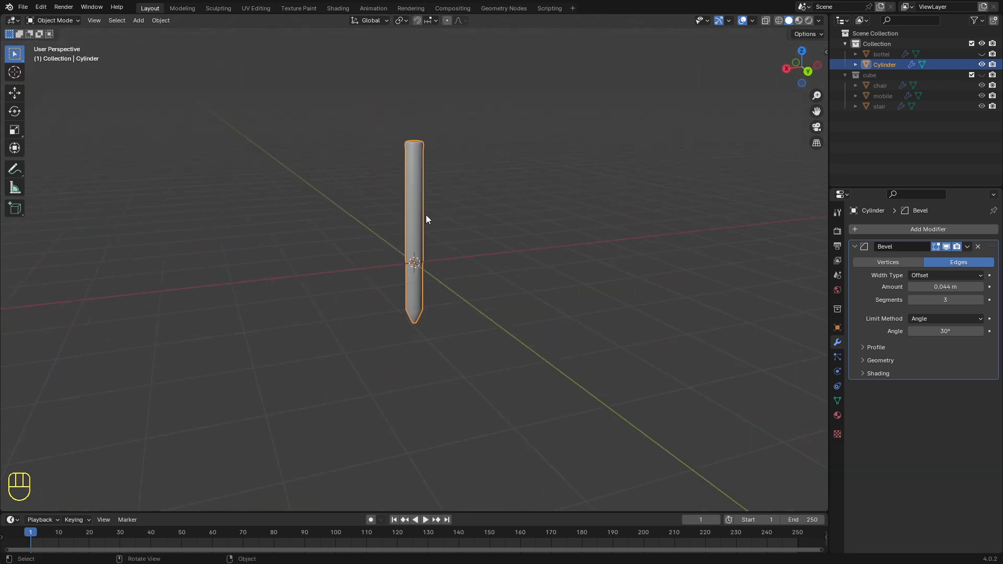
# Rename the cylinder object as pencil.
pyautogui.press('F2')
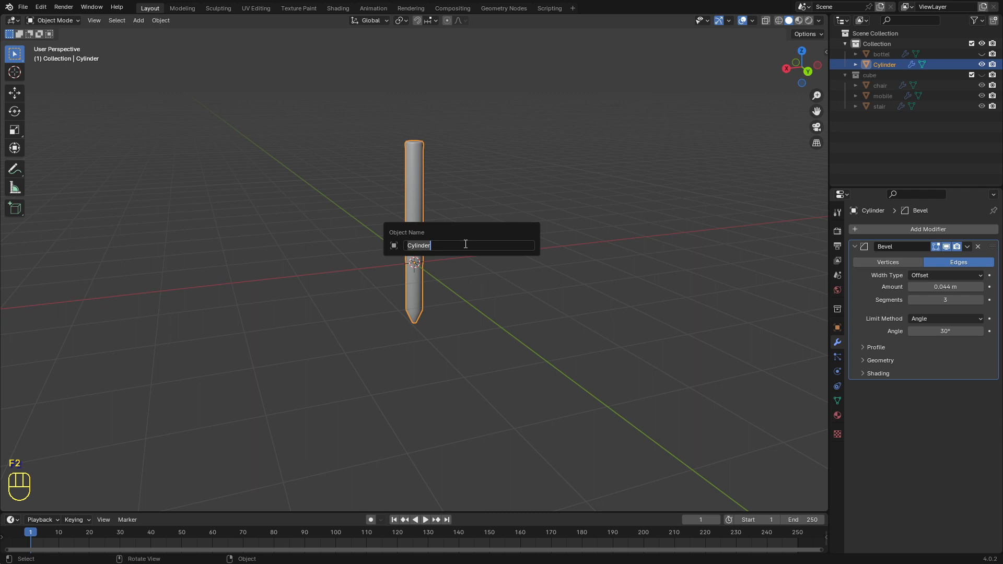
pyautogui.write('pencil')
pyautogui.press('Return')
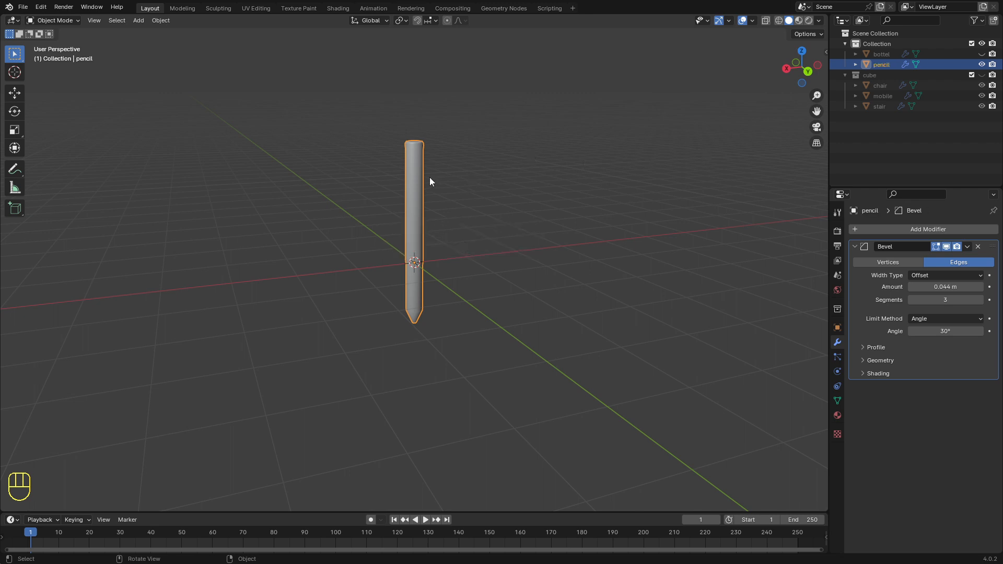
# Scale the pencil down uniformly to about 70% of its size and hide it from the viewport.
pyautogui.press('s')
pyautogui.click(387, 225)
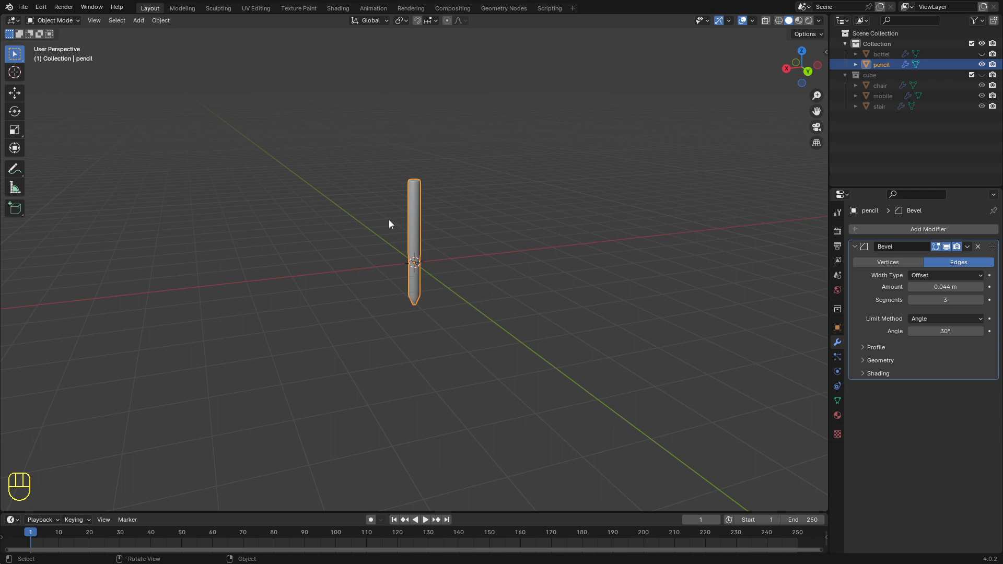
pyautogui.press('h')
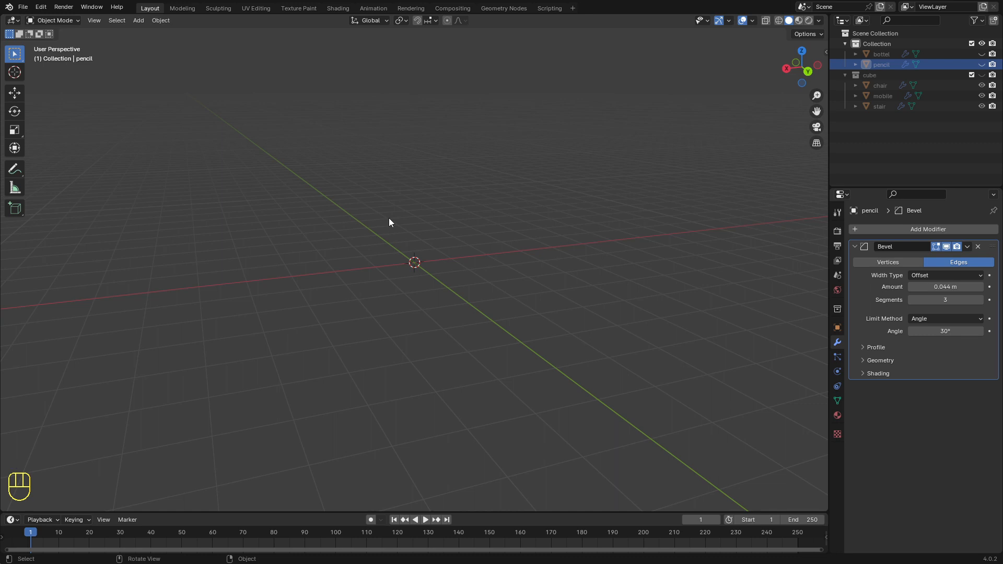
# Add a new mesh cylinder at the origin and open it in Edit Mode.
pyautogui.click(138, 20)
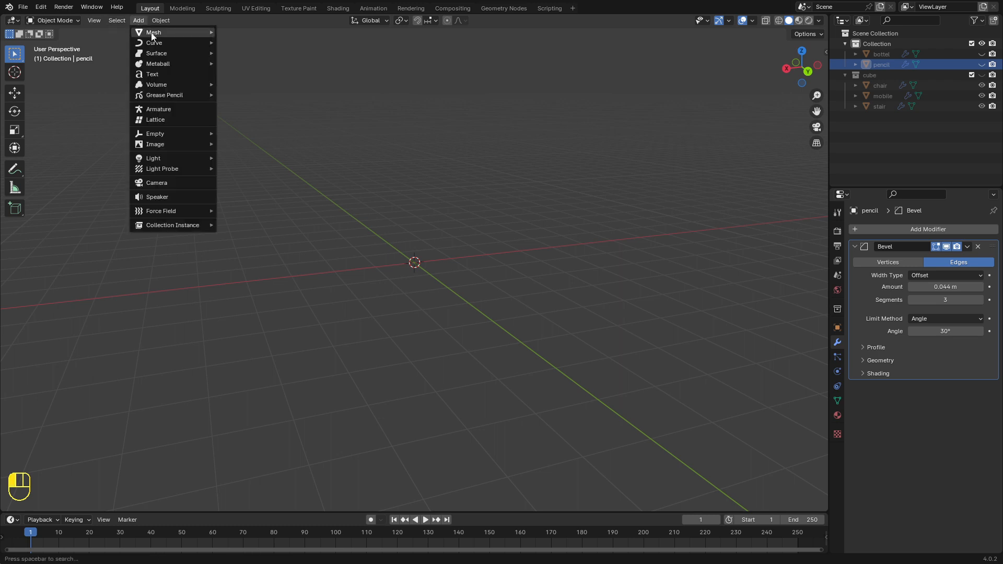
pyautogui.moveTo(153, 34)
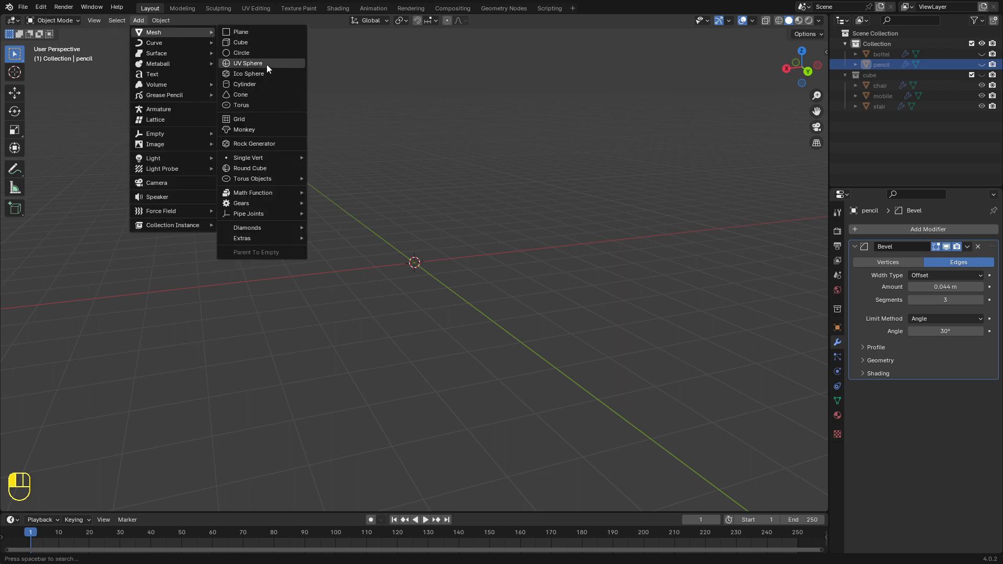
pyautogui.click(255, 84)
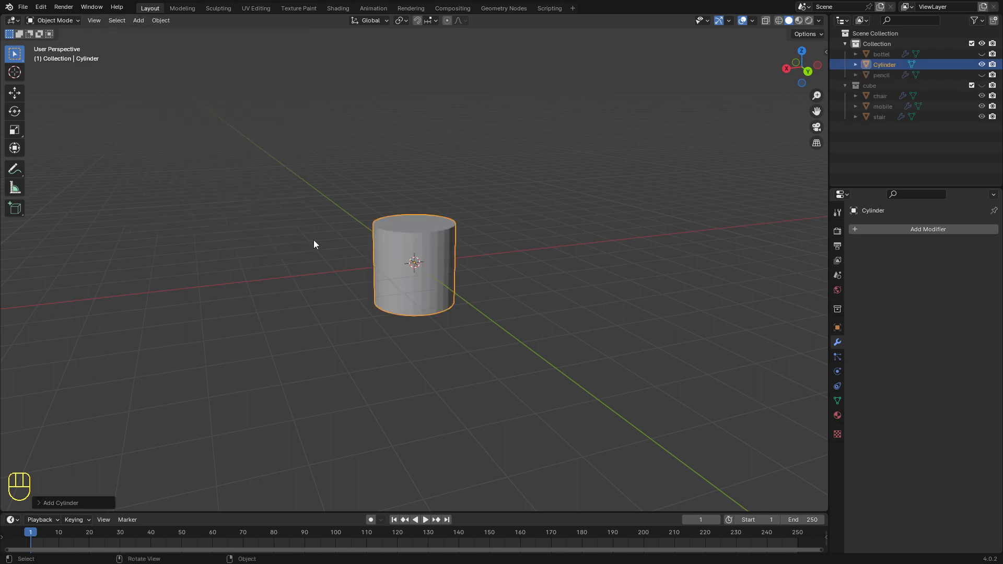
pyautogui.press('Tab')
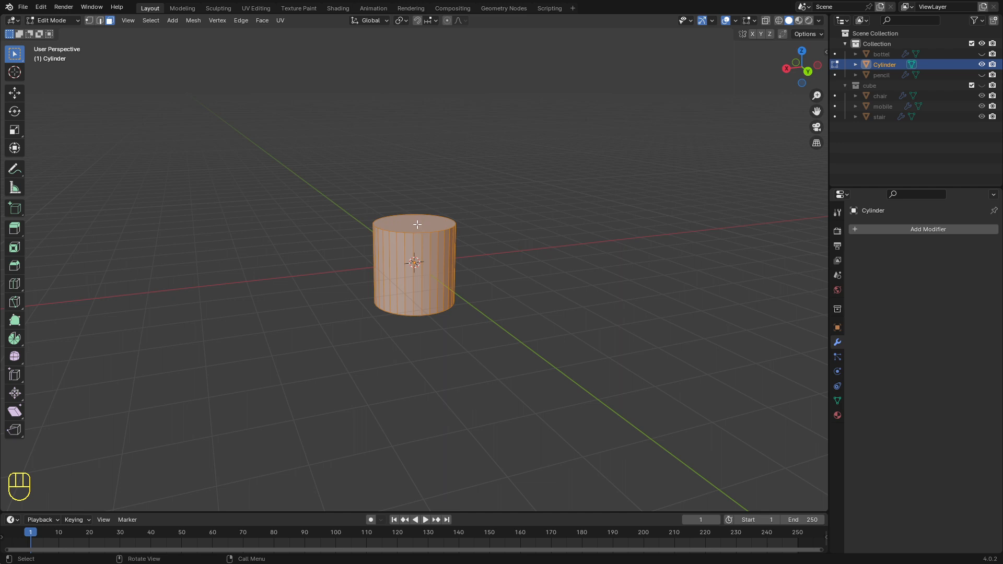
# Delete the top face of the new cylinder to make it an open container.
pyautogui.moveTo(418, 224); pyautogui.dragTo(452, 247, button='middle')
pyautogui.scroll(3, 425, 225)
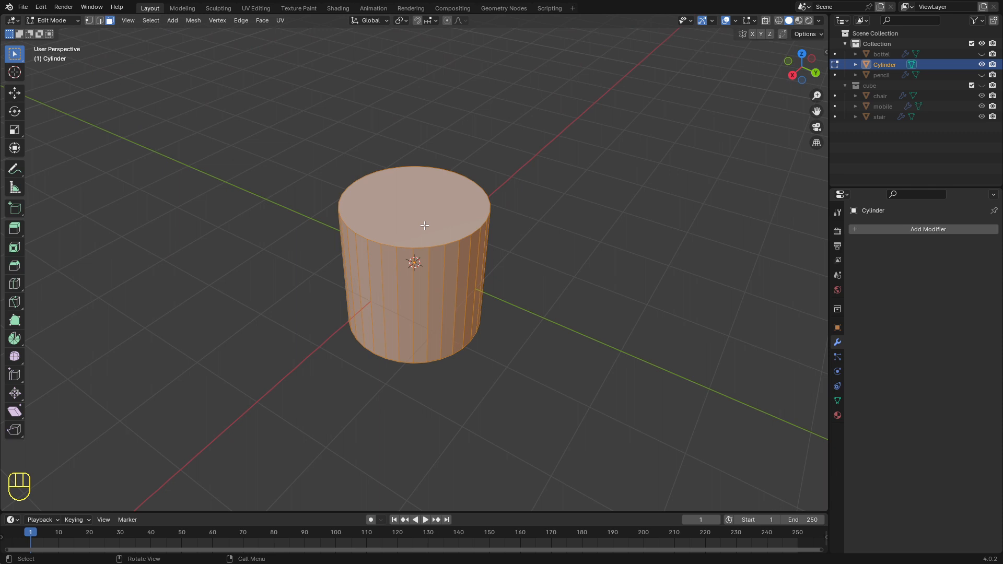
pyautogui.click(424, 225)
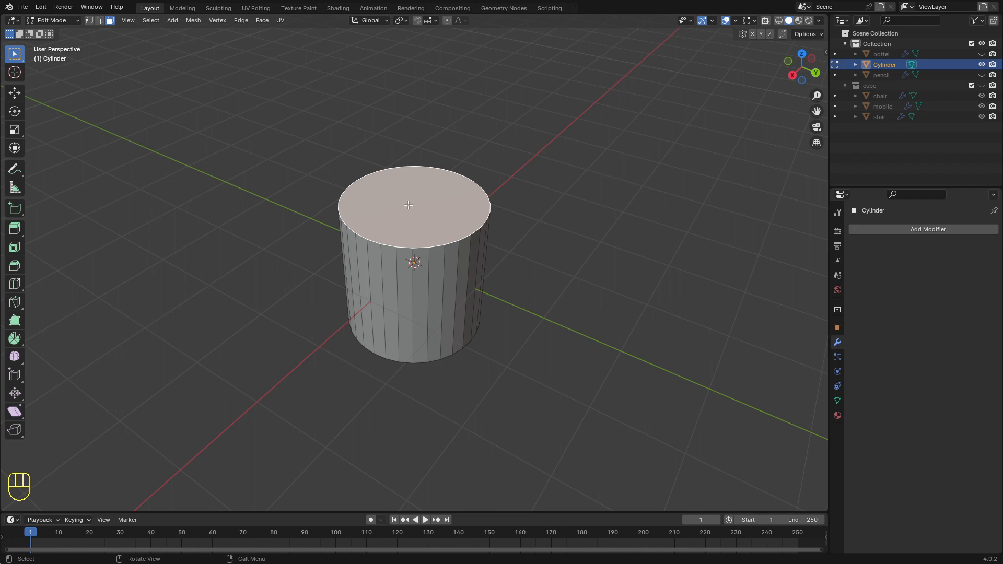
pyautogui.press('x')
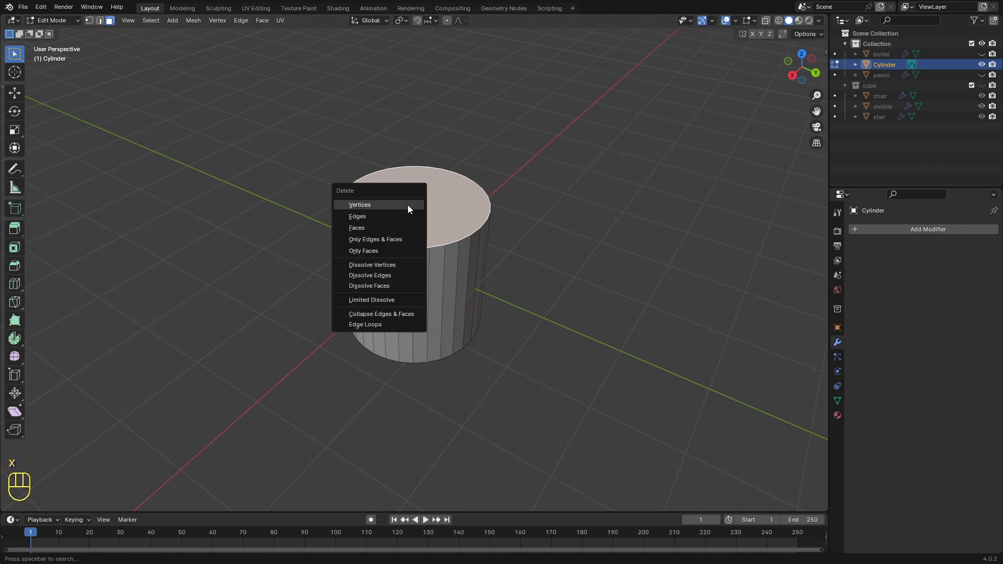
pyautogui.click(356, 229)
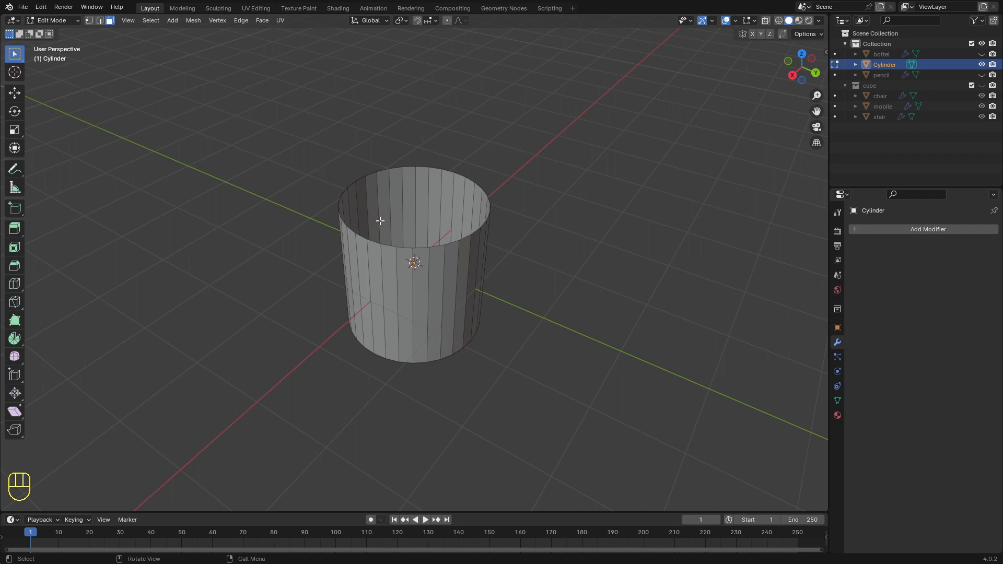
# Bevel the edges of the cylinder's bottom face about 0.84 m wide with 4 segments to form a rounded cup base.
pyautogui.scroll(-3, 373, 214)
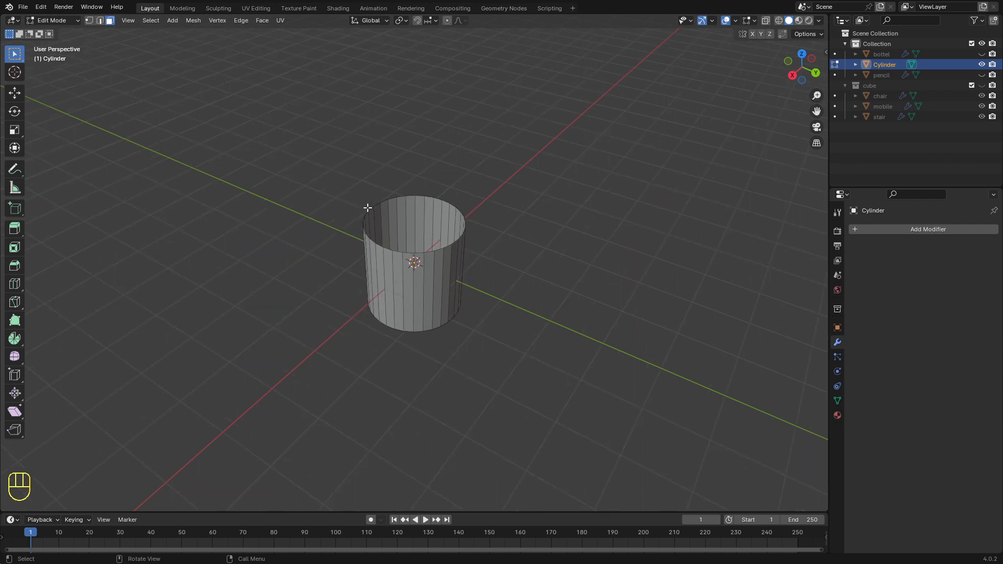
pyautogui.moveTo(367, 208); pyautogui.dragTo(418, 265, button='middle')
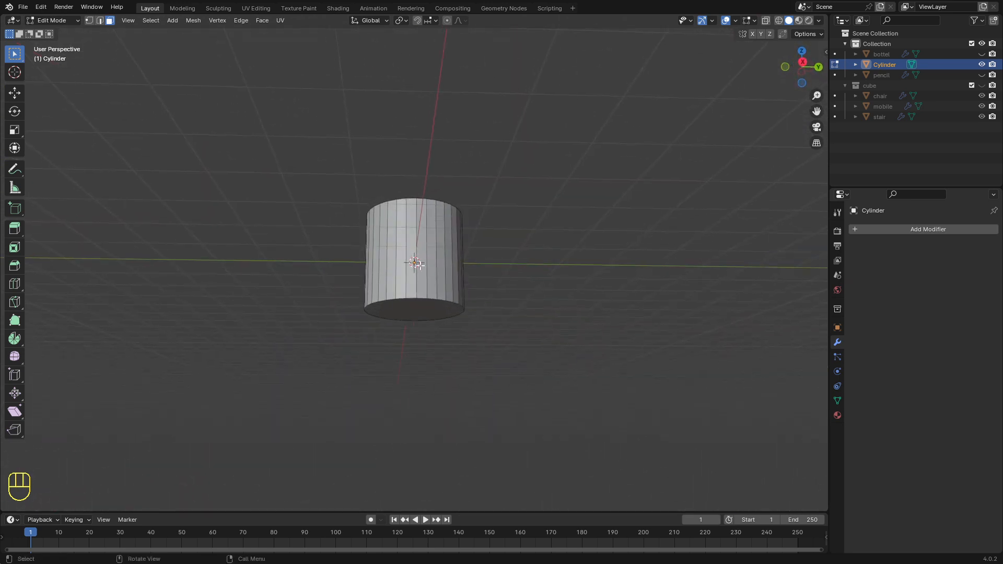
pyautogui.click(414, 311)
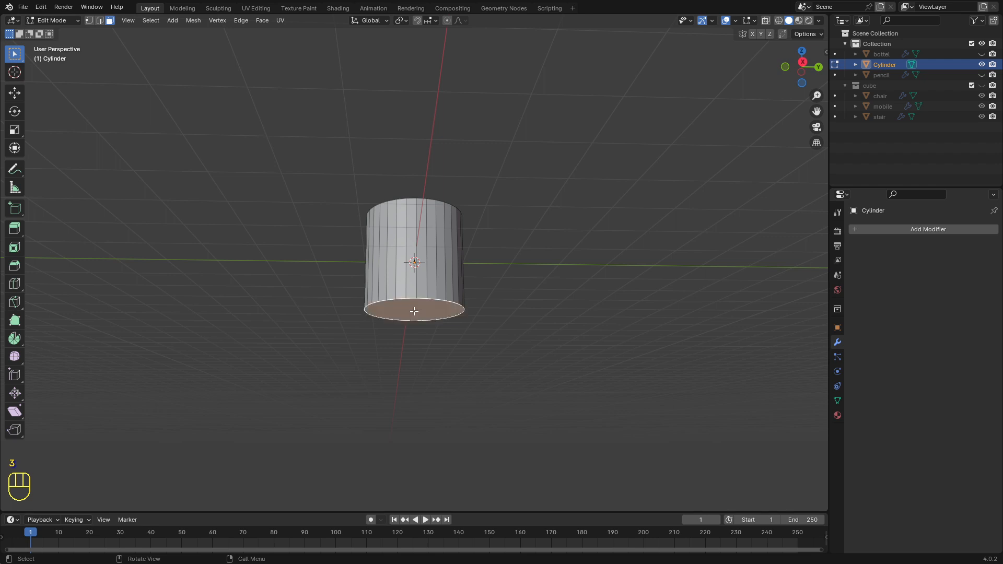
pyautogui.moveTo(415, 309)
pyautogui.mouseDown(button='middle')
pyautogui.moveTo(396, 328)
pyautogui.moveTo(409, 319)
pyautogui.mouseUp(button='middle')
pyautogui.moveTo(455, 292); pyautogui.dragTo(456, 313, button='middle')
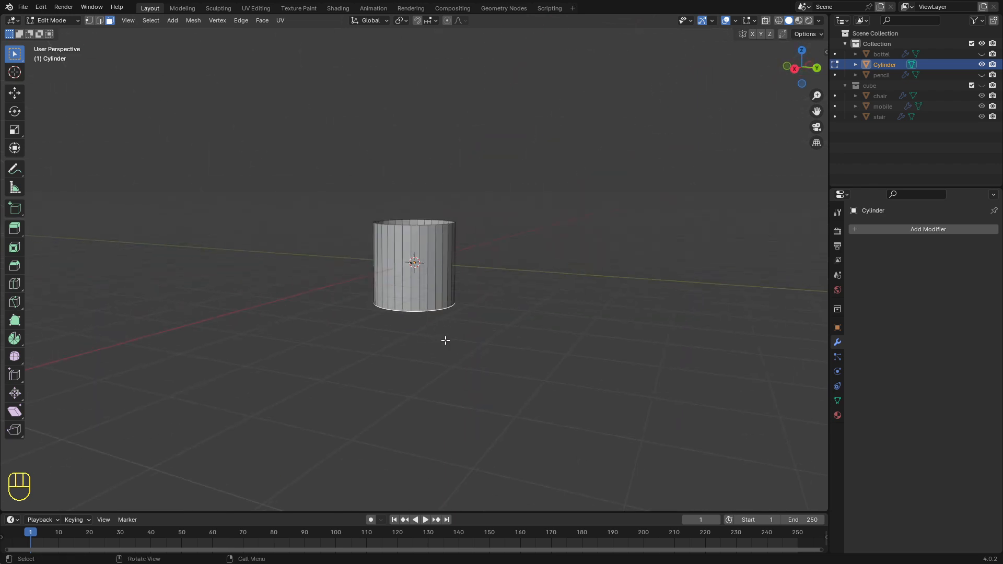
pyautogui.hotkey('ctrl', 'b')
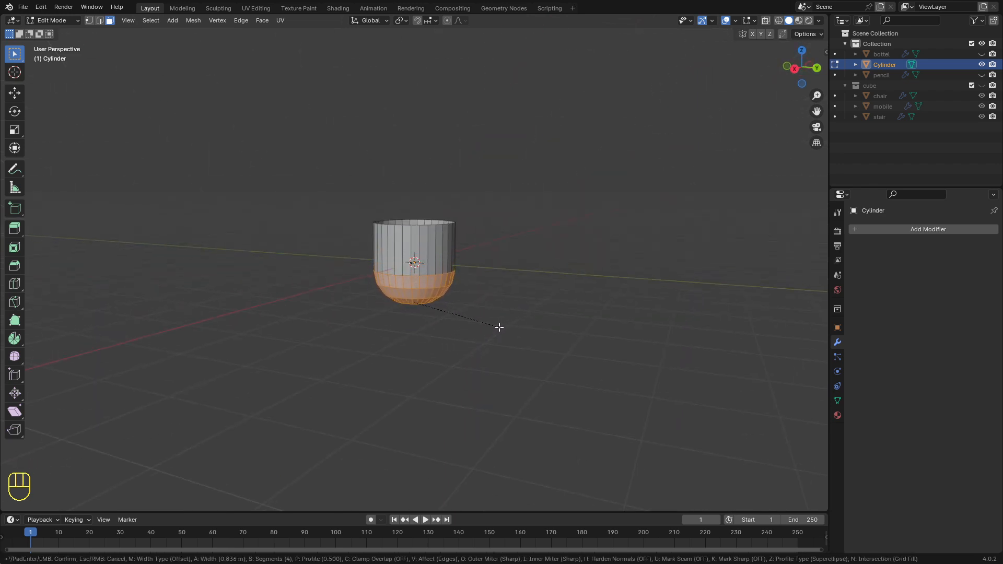
pyautogui.click(499, 328)
# Select the cup's open top edge loop and lower it along Z to just above the origin, making a shallower bowl.
pyautogui.moveTo(289, 293); pyautogui.dragTo(339, 256, button='middle')
pyautogui.scroll(3, 308, 271)
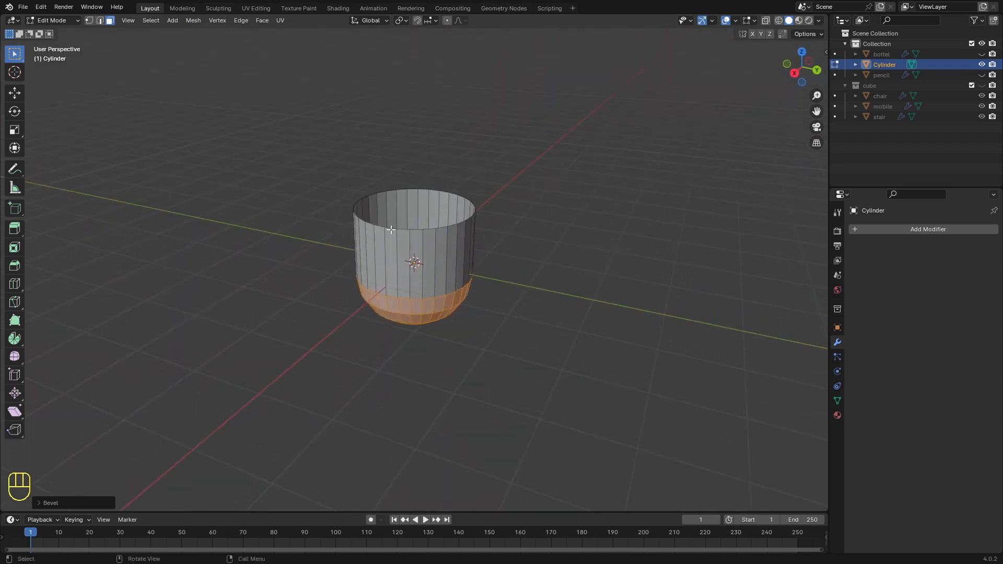
pyautogui.press('2')
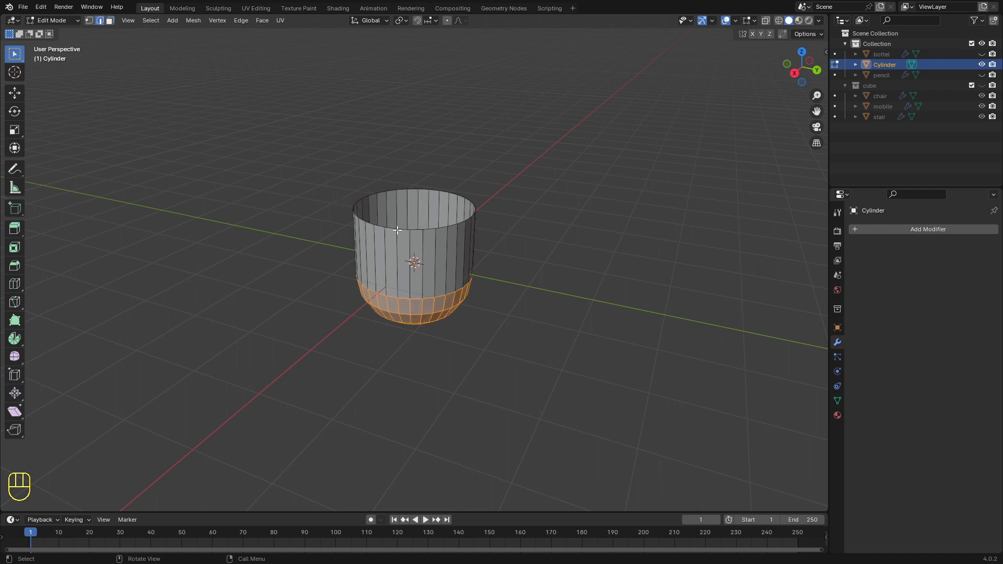
pyautogui.scroll(6, 398, 230)
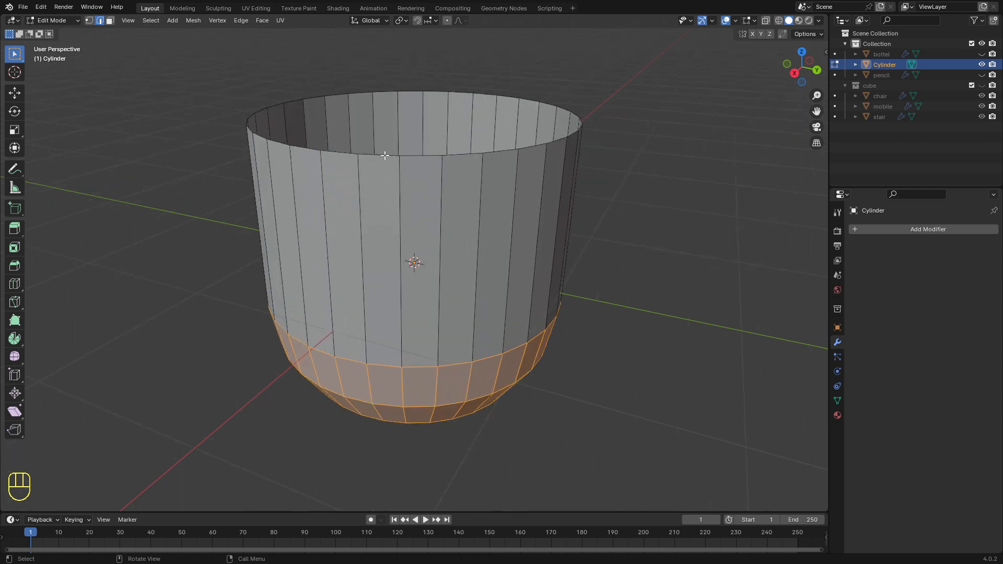
pyautogui.click(385, 155)
pyautogui.keyDown('alt'); pyautogui.click(385, 155); pyautogui.keyUp('alt')
pyautogui.scroll(-4, 298, 157)
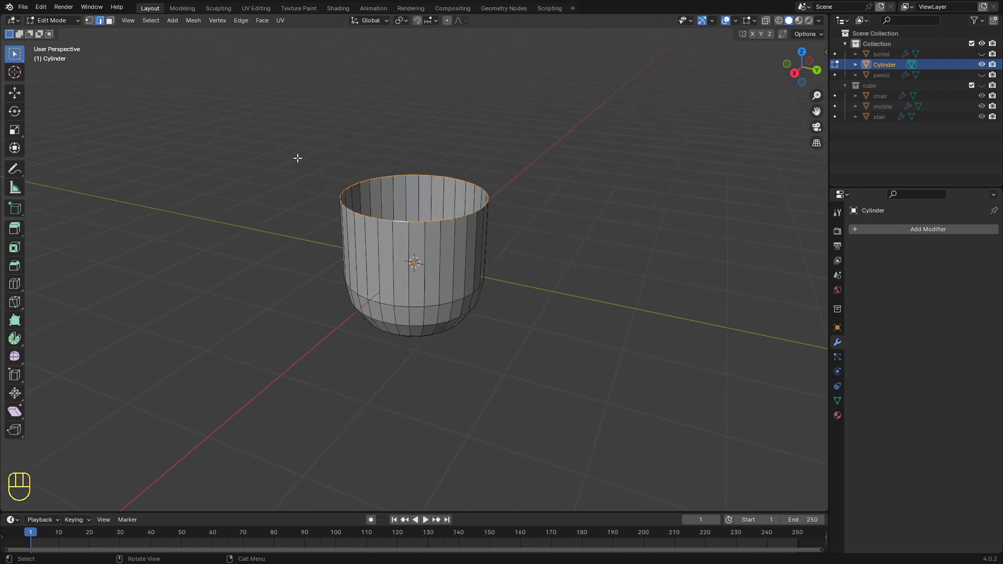
pyautogui.moveTo(297, 157); pyautogui.dragTo(362, 170, button='middle')
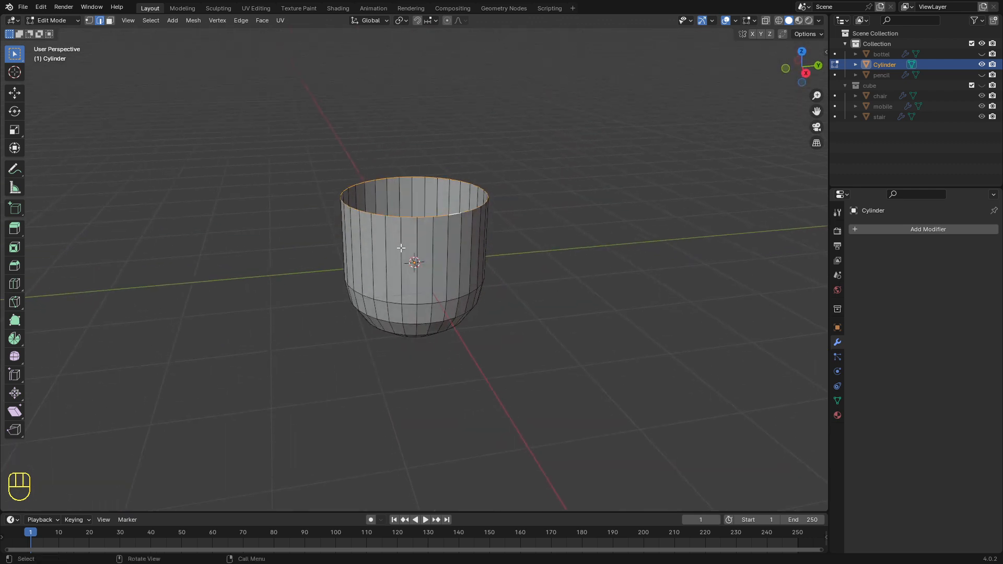
pyautogui.press('KP_1')
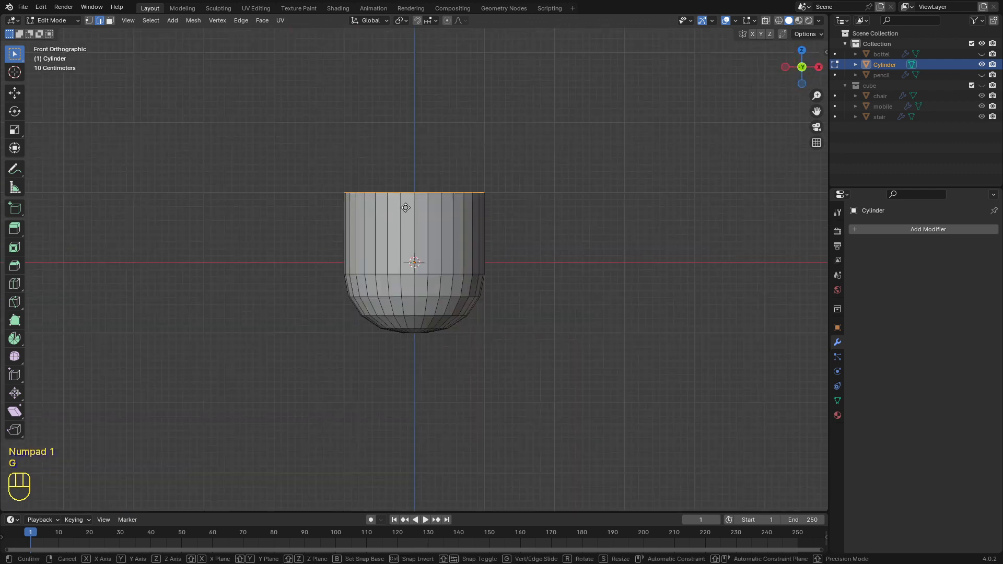
pyautogui.press('g')
pyautogui.press('z')
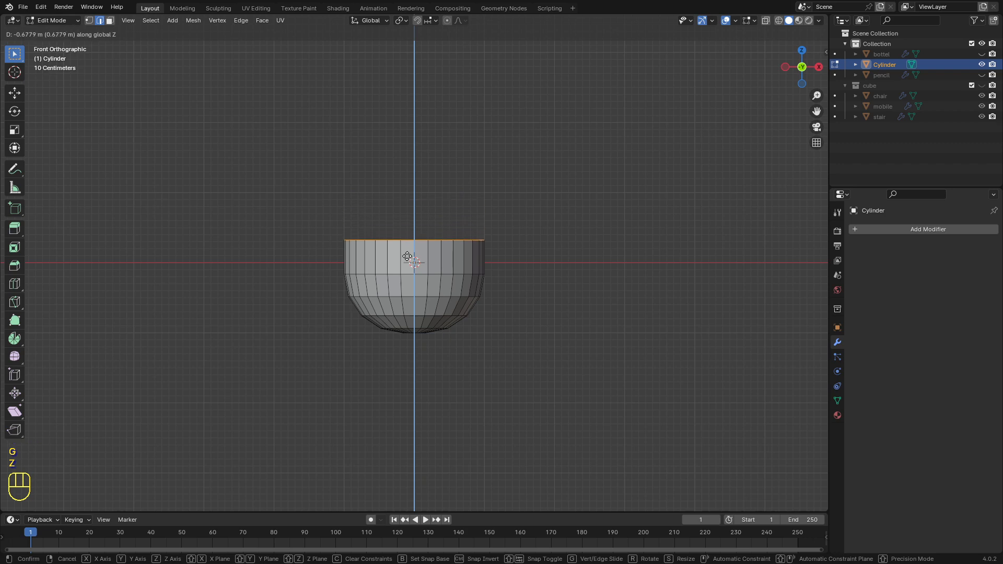
pyautogui.click(407, 270)
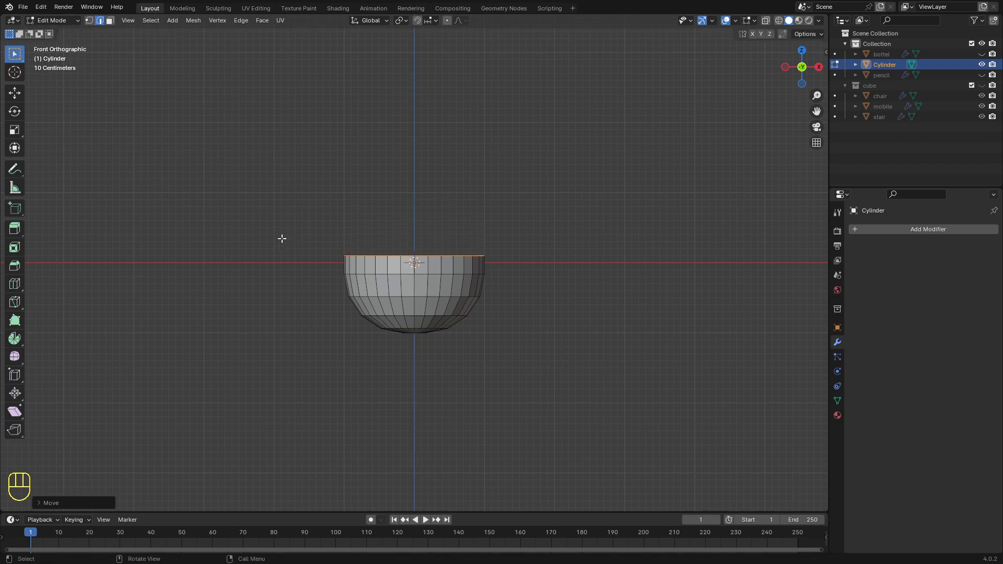
# Return to Object Mode and apply Shade Auto Smooth to the bowl.
pyautogui.scroll(-4, 282, 238)
pyautogui.moveTo(401, 289); pyautogui.dragTo(344, 284, button='middle')
pyautogui.scroll(4, 364, 283)
pyautogui.press('Tab')
pyautogui.scroll(2, 375, 263)
pyautogui.scroll(2, 375, 262)
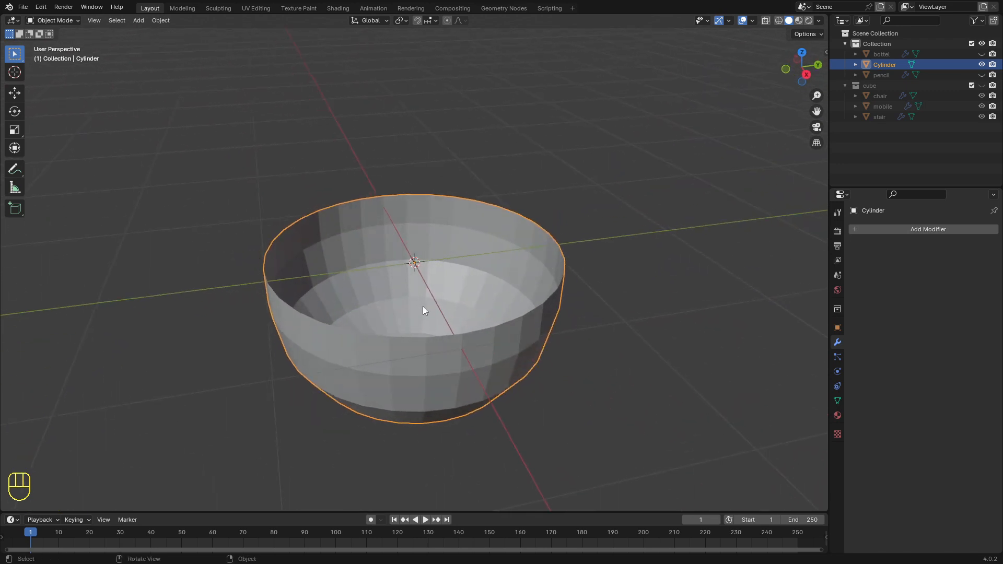
pyautogui.rightClick(437, 258)
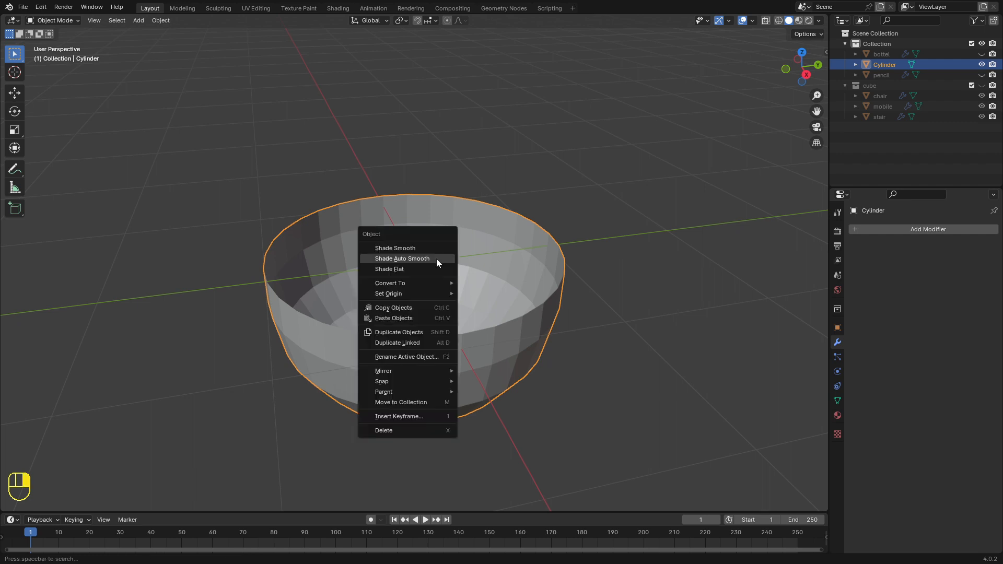
pyautogui.click(436, 259)
pyautogui.moveTo(382, 270); pyautogui.dragTo(245, 291, button='middle')
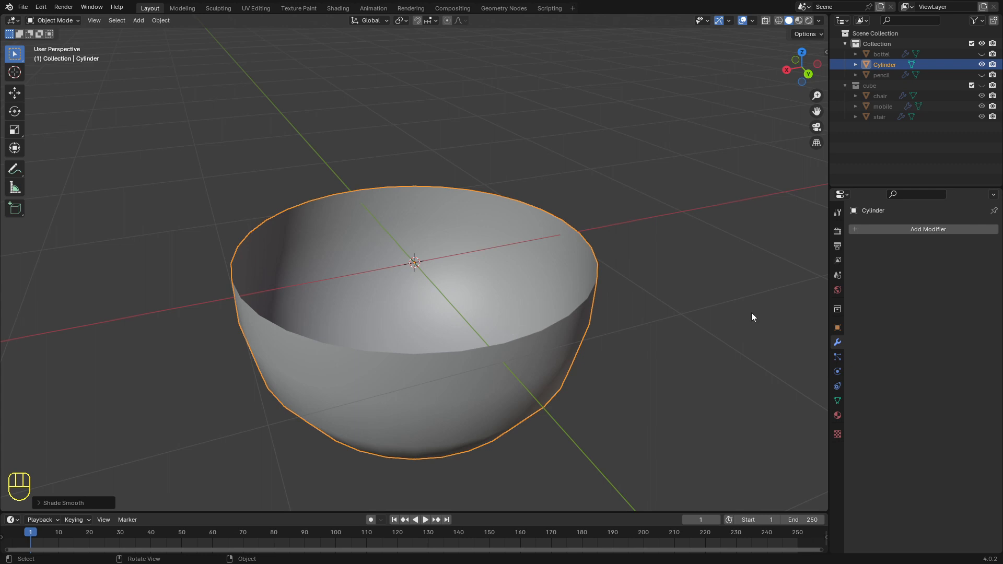
# Add a Solidify modifier to the bowl to give its wall thickness.
pyautogui.click(895, 230)
pyautogui.moveTo(895, 232)
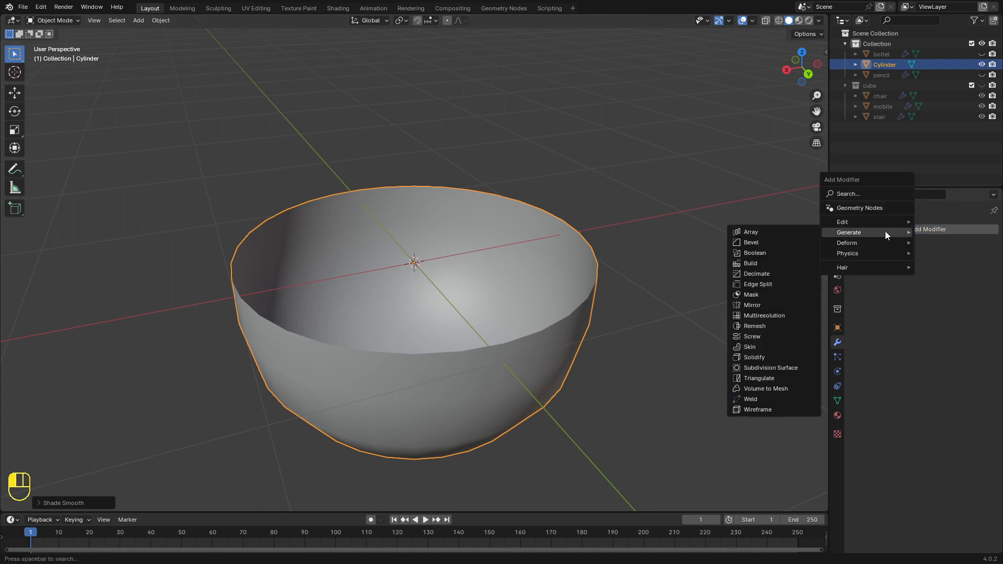
pyautogui.click(756, 358)
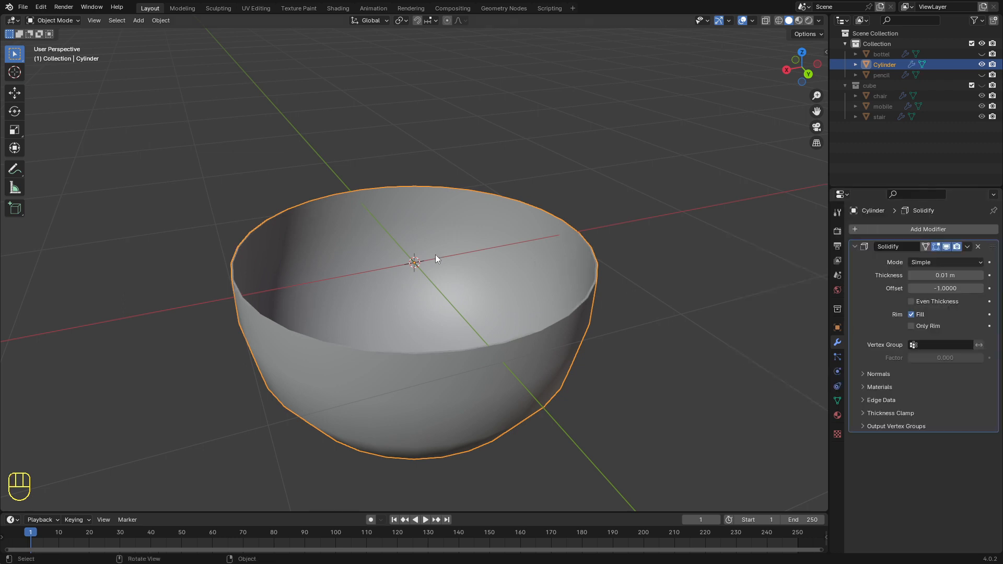
pyautogui.moveTo(434, 255); pyautogui.dragTo(533, 291, button='middle')
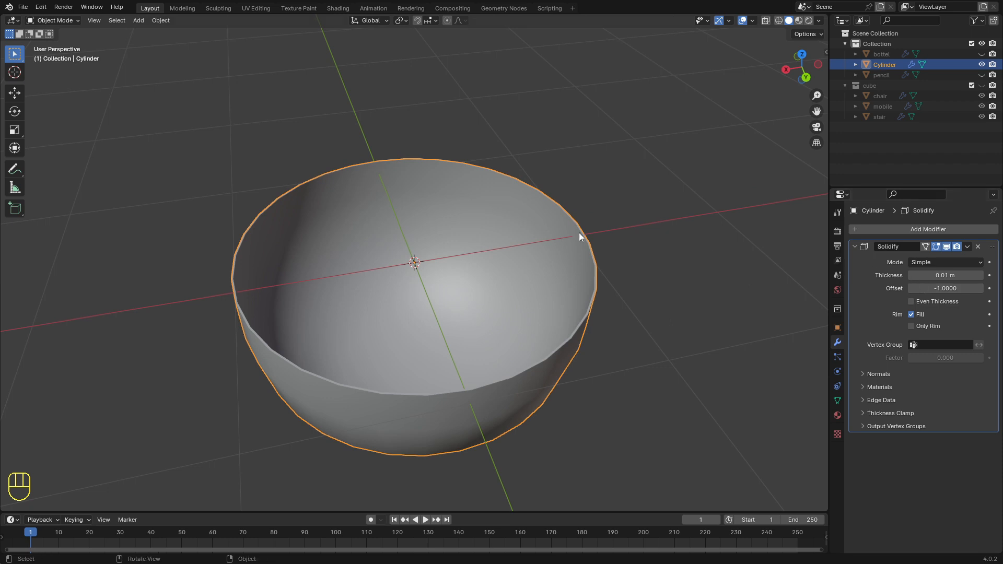
pyautogui.moveTo(480, 252); pyautogui.dragTo(368, 287, button='middle')
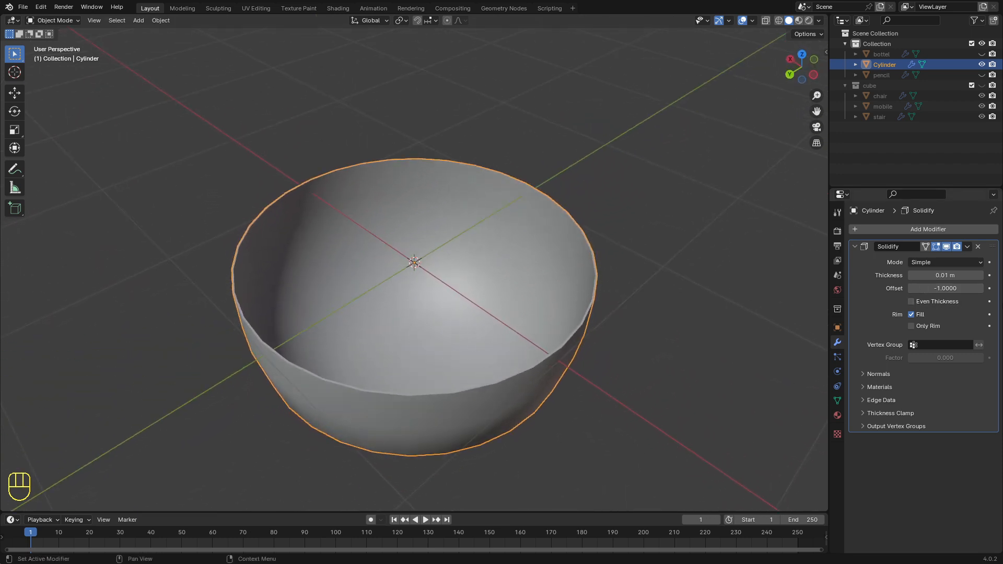
# Set the Solidify thickness to 0.019 m and enable Even Thickness.
pyautogui.moveTo(942, 275); pyautogui.dragTo(885, 269)
pyautogui.moveTo(601, 359)
pyautogui.mouseDown(button='middle')
pyautogui.moveTo(536, 324)
pyautogui.moveTo(603, 351)
pyautogui.mouseUp(button='middle')
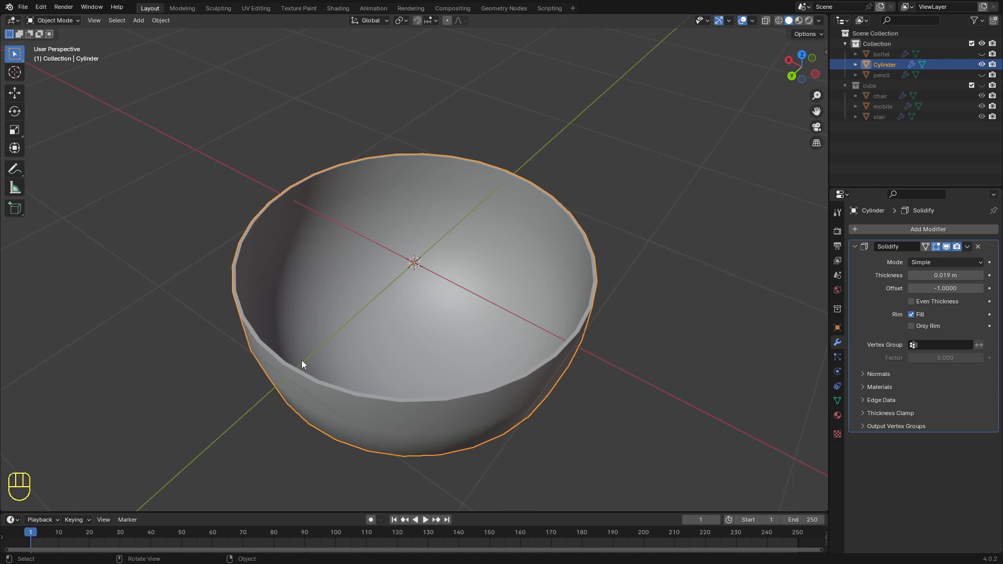
pyautogui.click(911, 302)
pyautogui.moveTo(416, 310); pyautogui.dragTo(517, 297, button='middle')
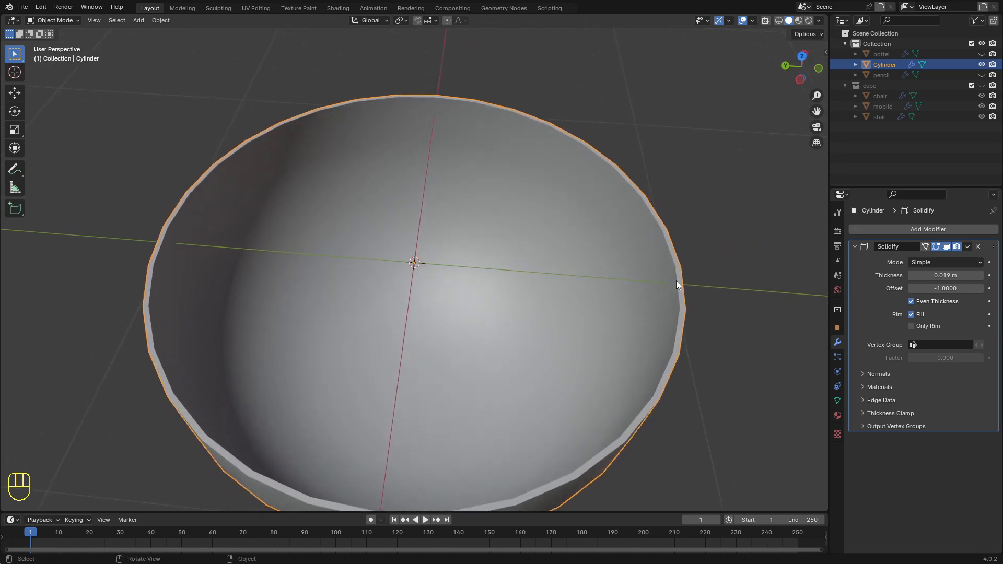
pyautogui.scroll(-1, 240, 290)
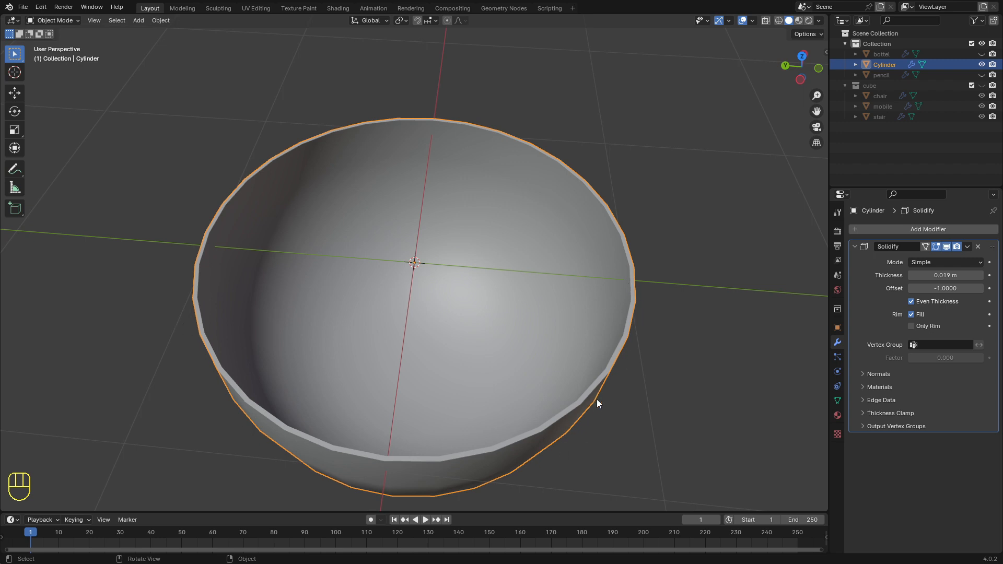
pyautogui.scroll(-1, 228, 380)
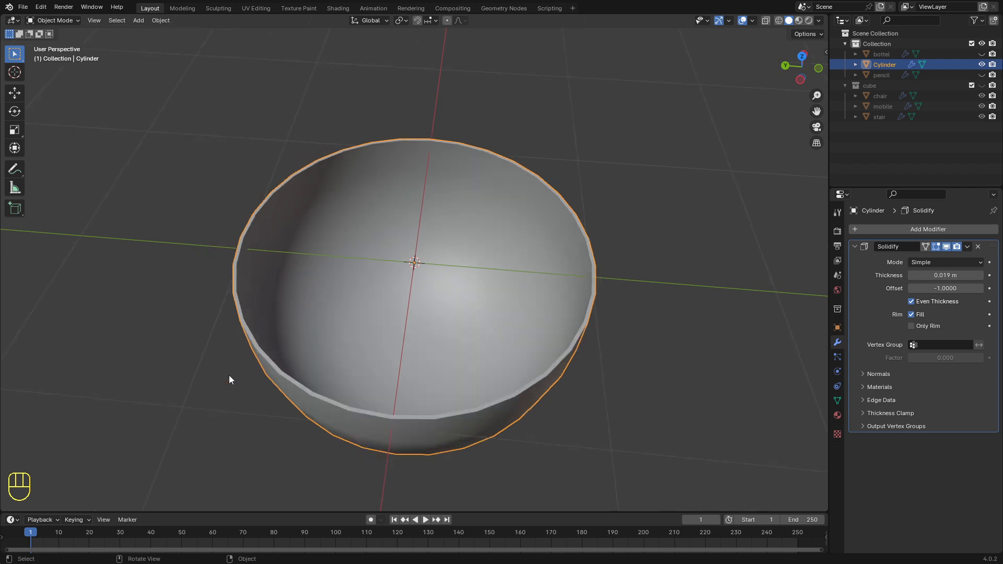
pyautogui.moveTo(229, 375); pyautogui.dragTo(193, 327, button='middle')
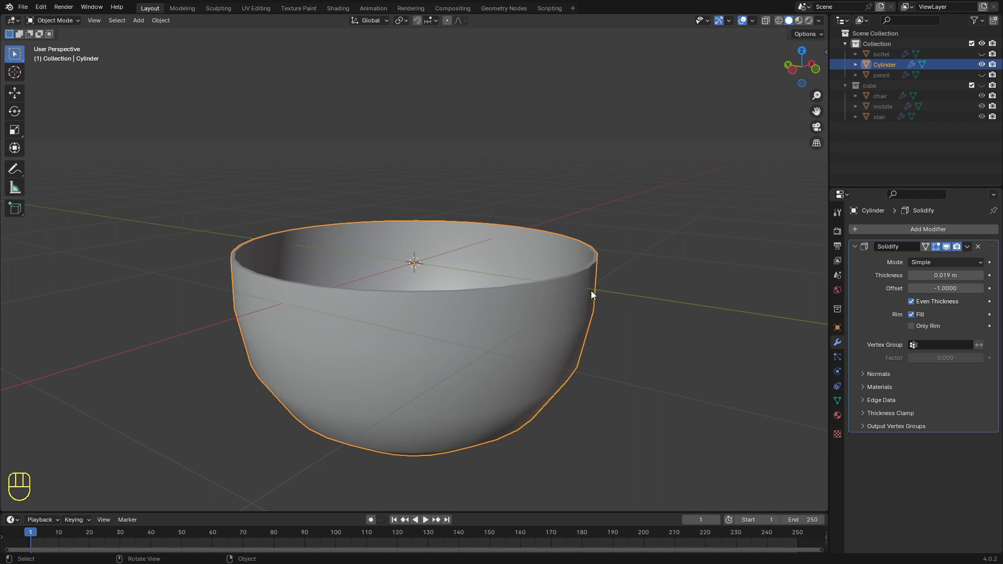
pyautogui.moveTo(377, 372); pyautogui.dragTo(607, 301, button='middle')
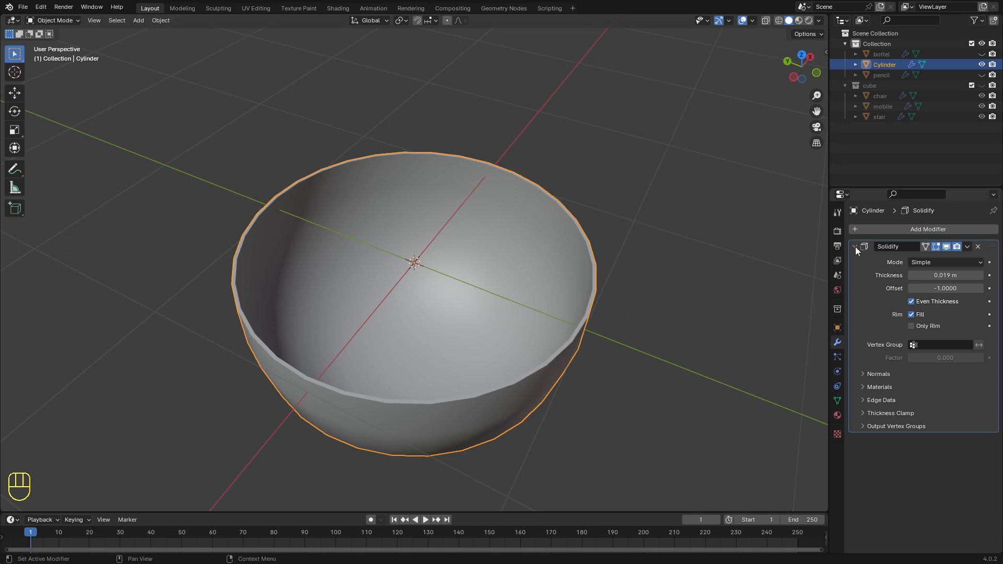
# Add a Subdivision Surface modifier to the bowl and set its viewport level to 2.
pyautogui.click(882, 231)
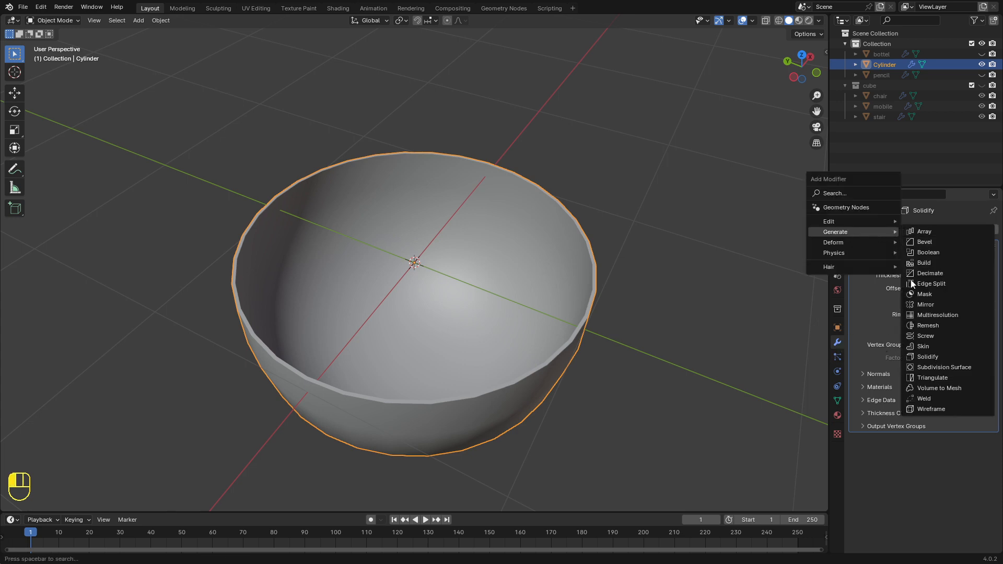
pyautogui.click(943, 368)
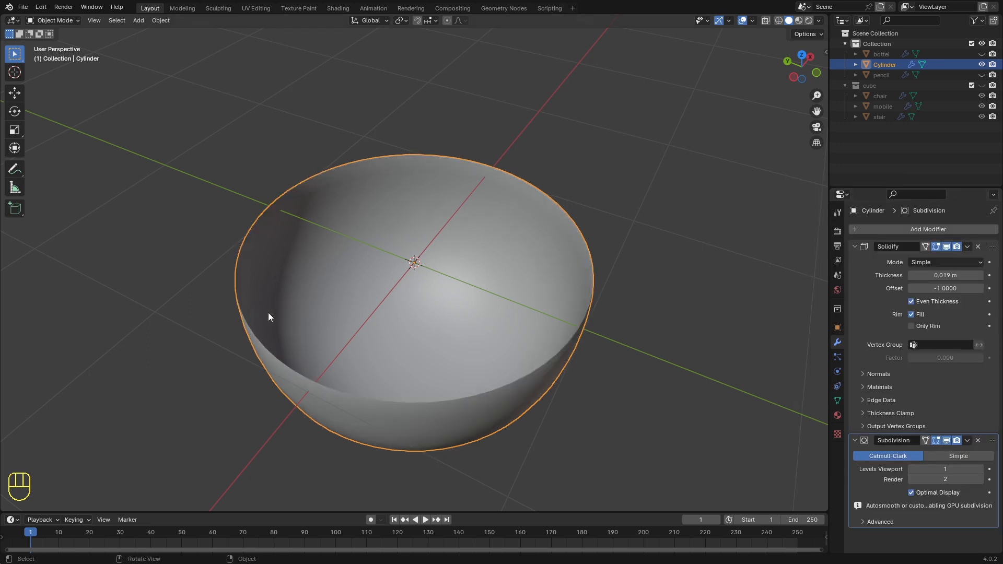
pyautogui.scroll(-1, 343, 310)
pyautogui.moveTo(343, 314); pyautogui.dragTo(322, 308, button='middle')
pyautogui.scroll(4, 497, 311)
pyautogui.scroll(-1, 497, 312)
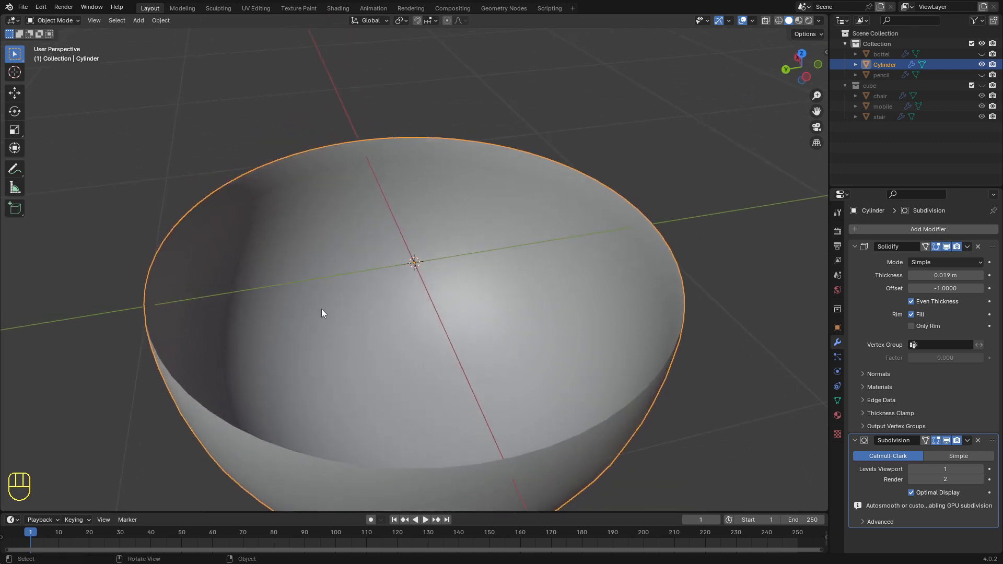
pyautogui.click(980, 469)
pyautogui.moveTo(580, 424); pyautogui.dragTo(492, 412, button='middle')
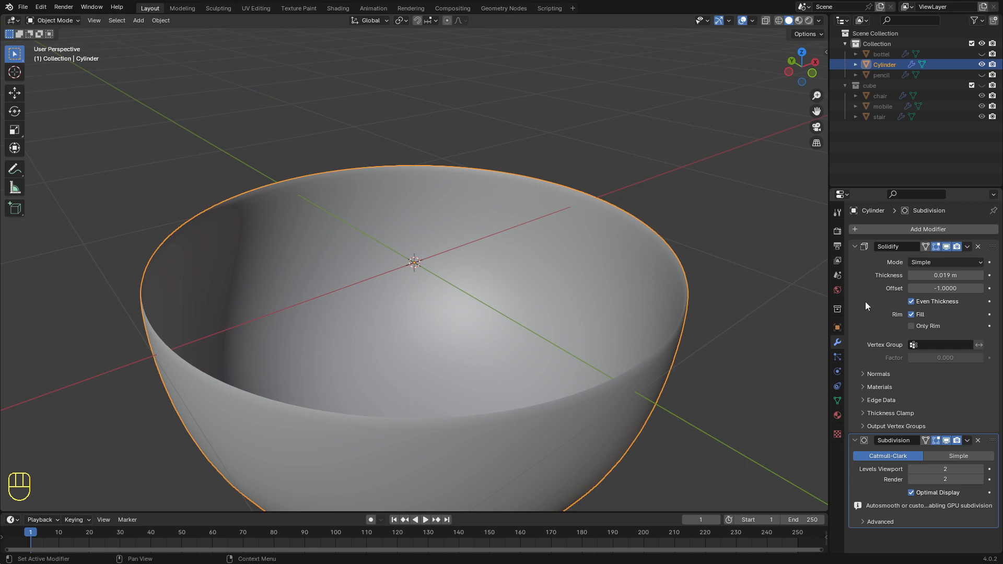
# Collapse both modifiers and move Subdivision above Solidify in the stack to keep the bowl's rim crisp.
pyautogui.click(854, 246)
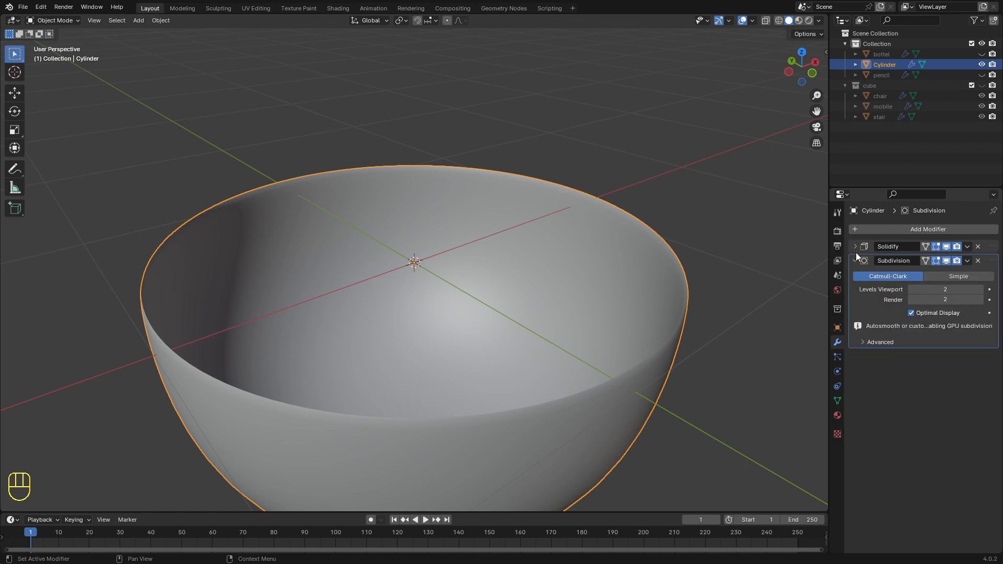
pyautogui.click(855, 260)
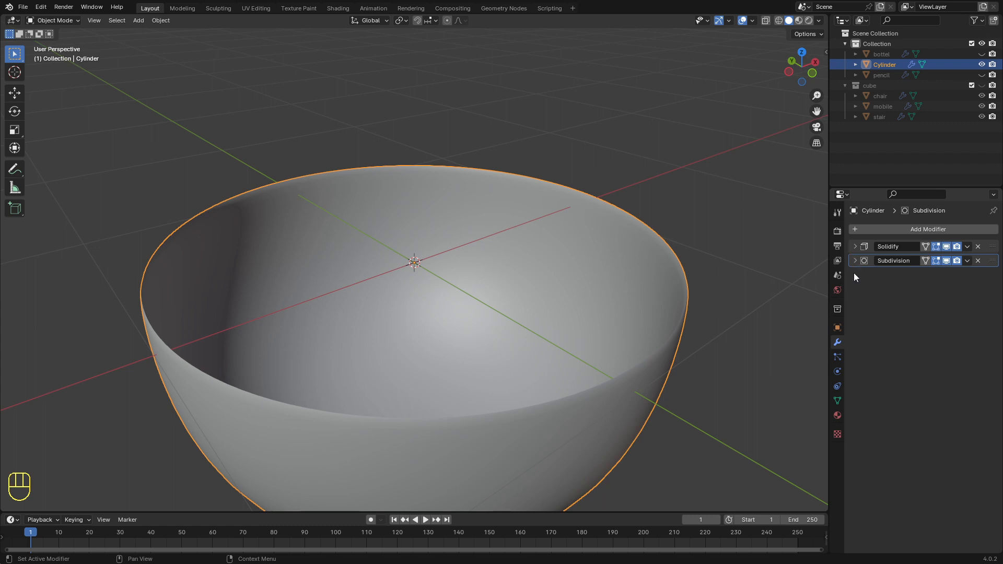
pyautogui.click(854, 260)
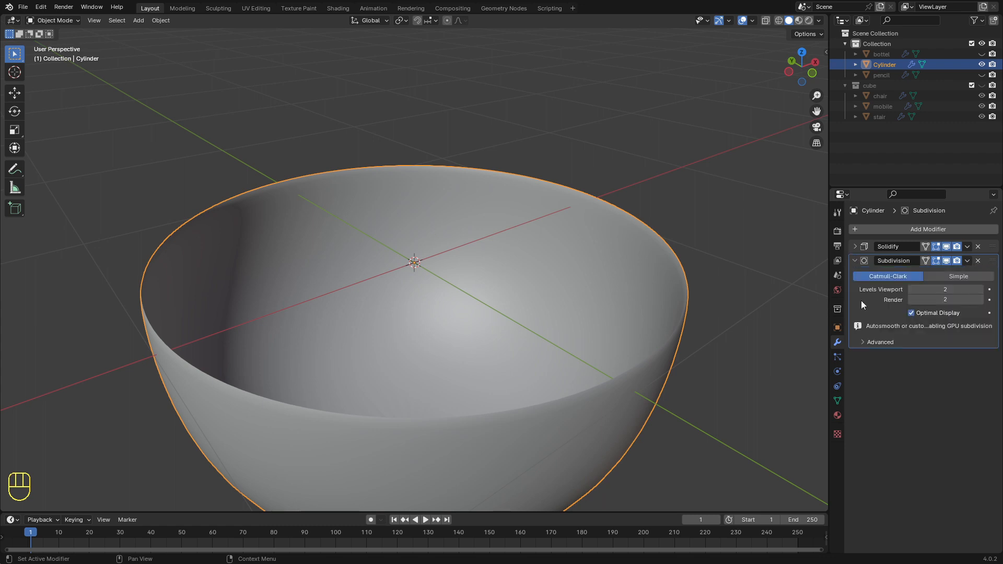
pyautogui.click(855, 260)
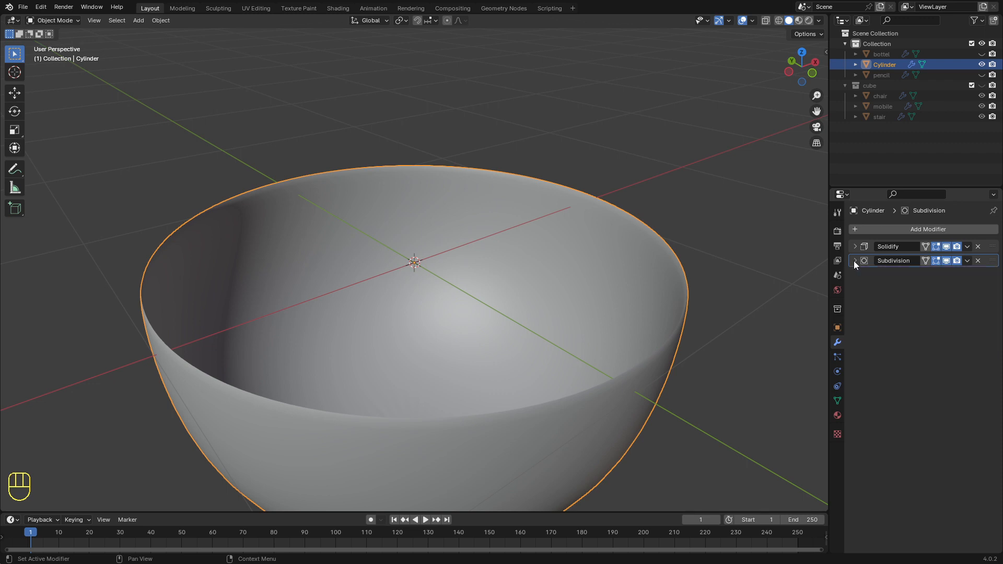
pyautogui.moveTo(464, 399); pyautogui.dragTo(495, 432, button='middle')
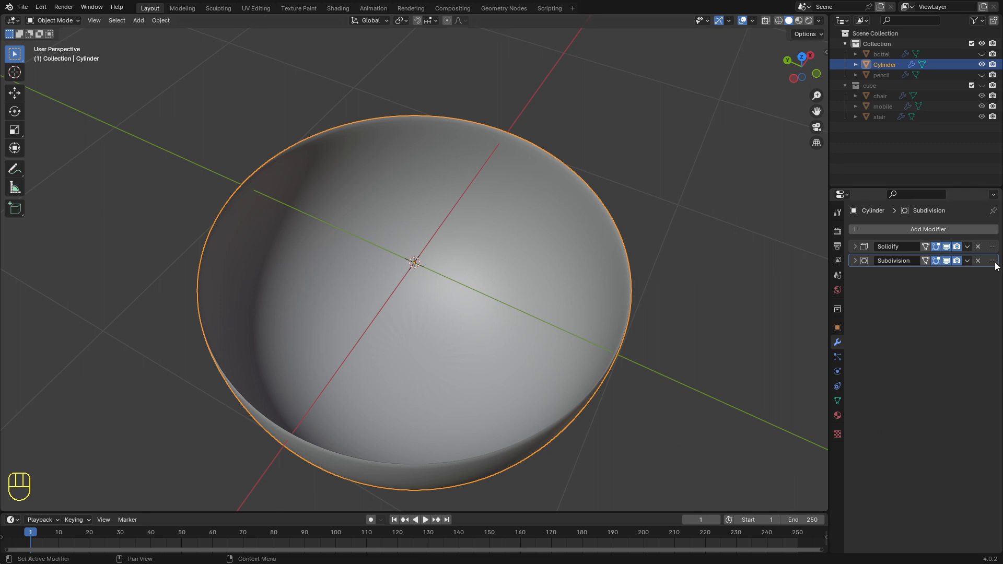
pyautogui.moveTo(995, 265); pyautogui.dragTo(989, 247)
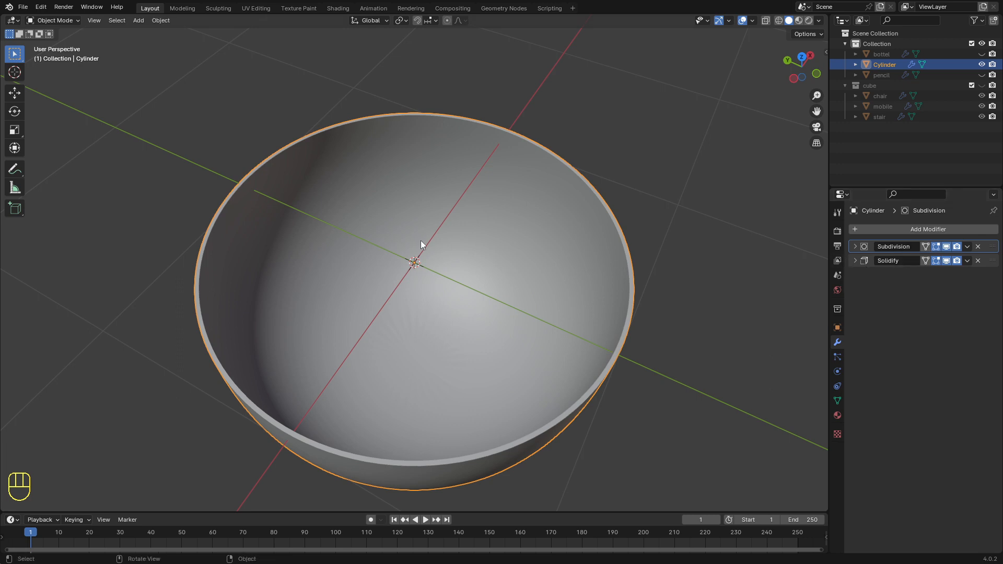
pyautogui.moveTo(421, 241); pyautogui.dragTo(407, 215, button='middle')
pyautogui.scroll(2, 522, 261)
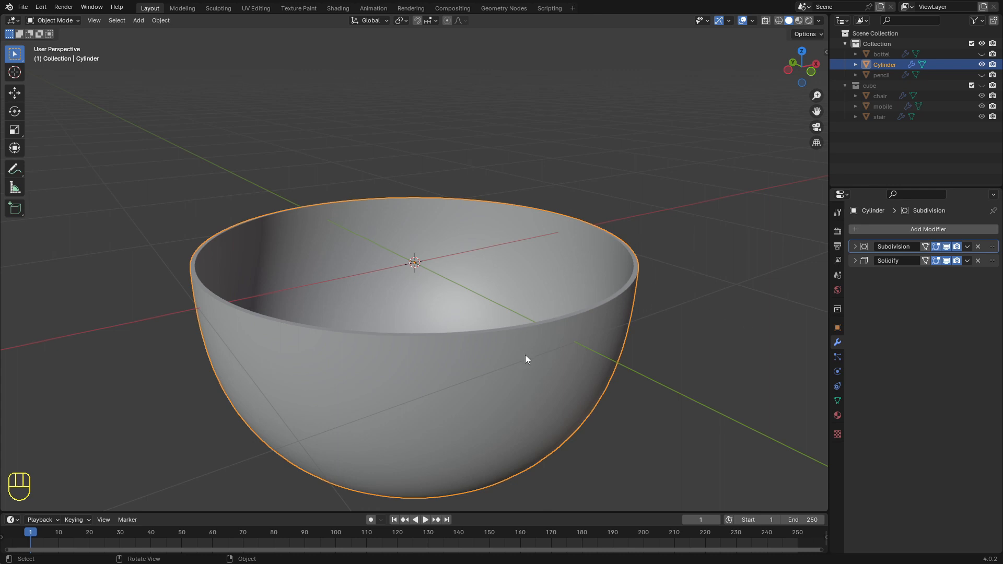
# Compare the bowl in the viewport with the Subdivision modifier's display switched off and back on.
pyautogui.click(945, 249)
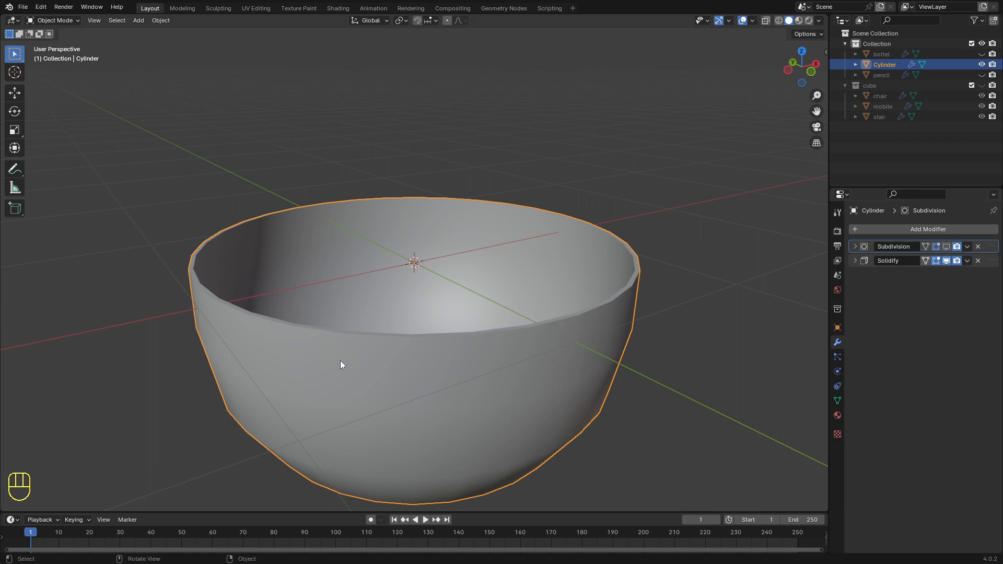
pyautogui.click(945, 246)
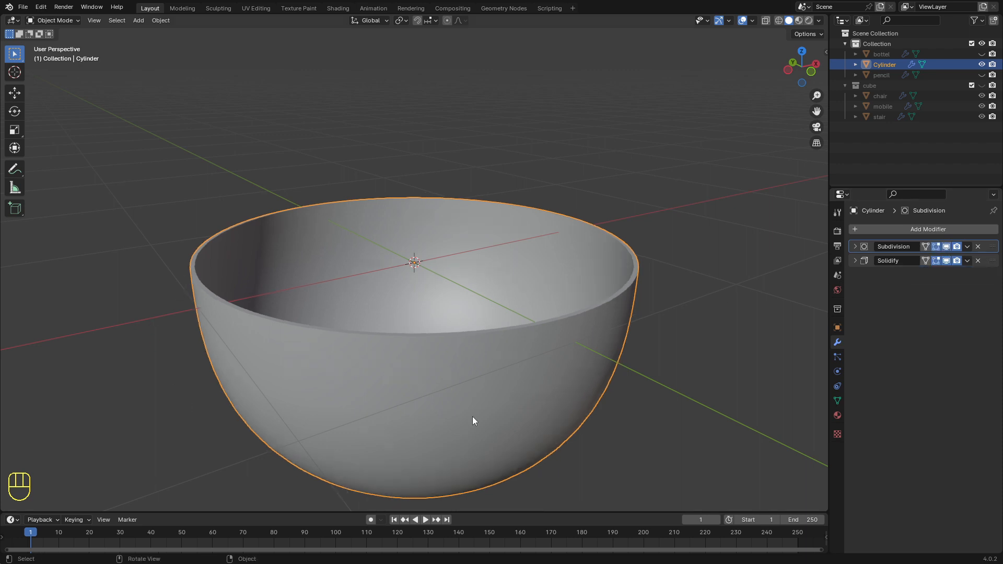
pyautogui.scroll(-2, 445, 293)
pyautogui.moveTo(446, 293); pyautogui.dragTo(466, 285, button='middle')
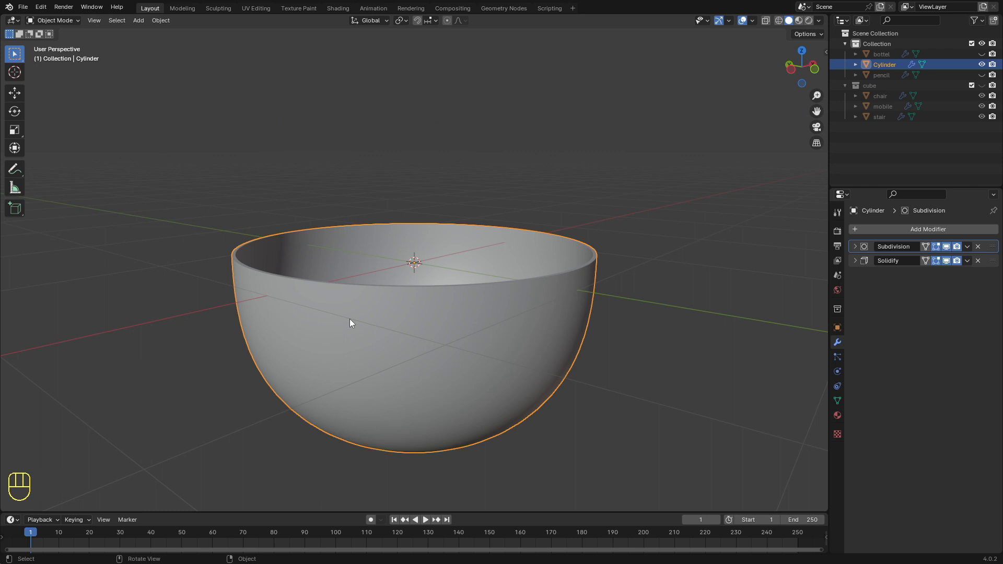
# Rename the bowl object to katora and hide it in the viewport.
pyautogui.press('F2')
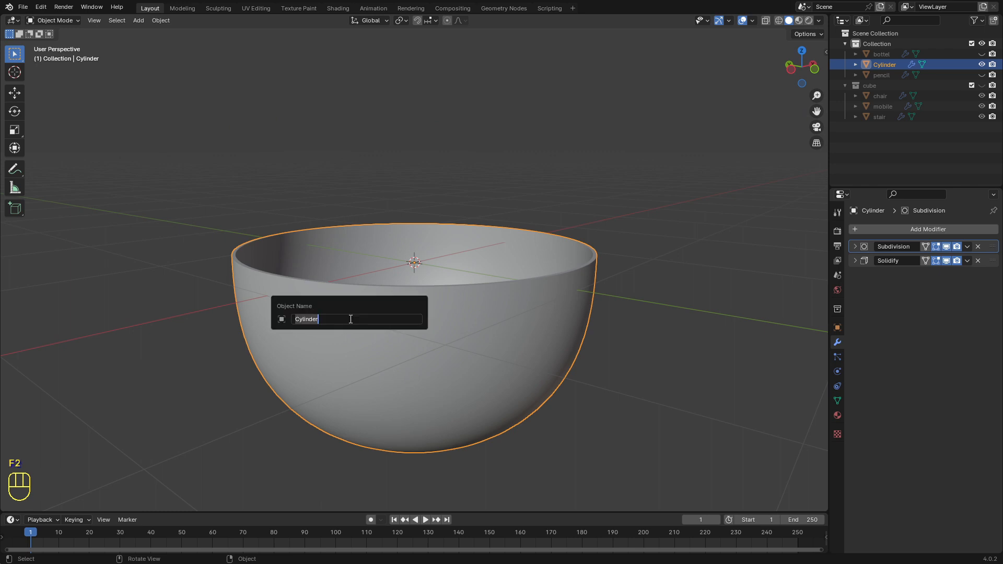
pyautogui.write('katora')
pyautogui.press('Return')
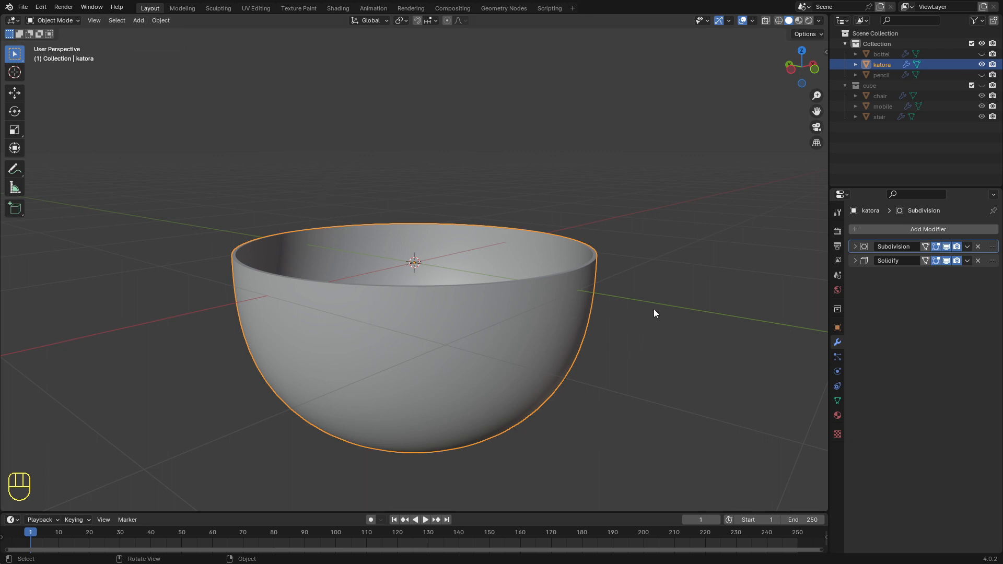
pyautogui.click(982, 65)
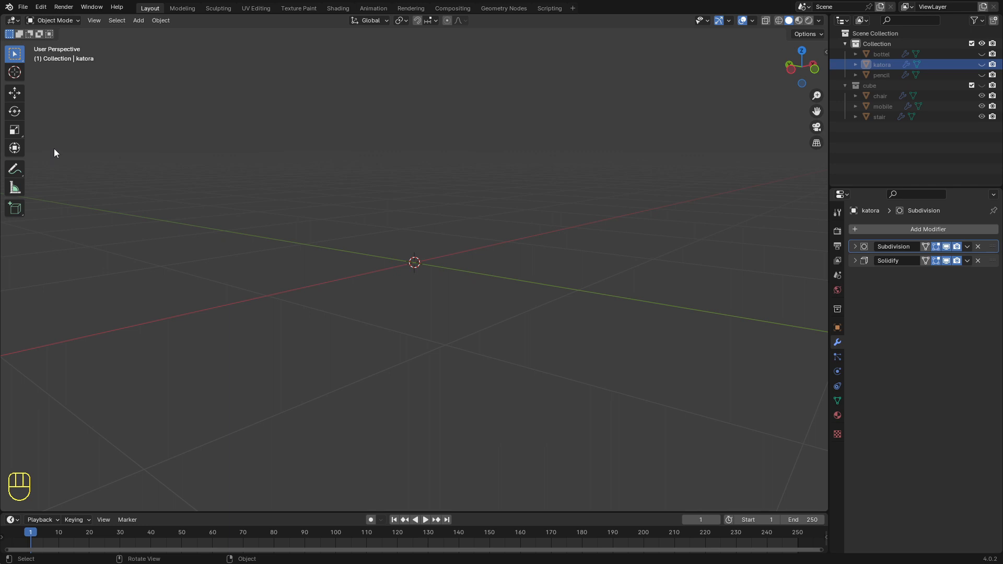
# Add a UV sphere mesh at the scene's origin.
pyautogui.click(138, 20)
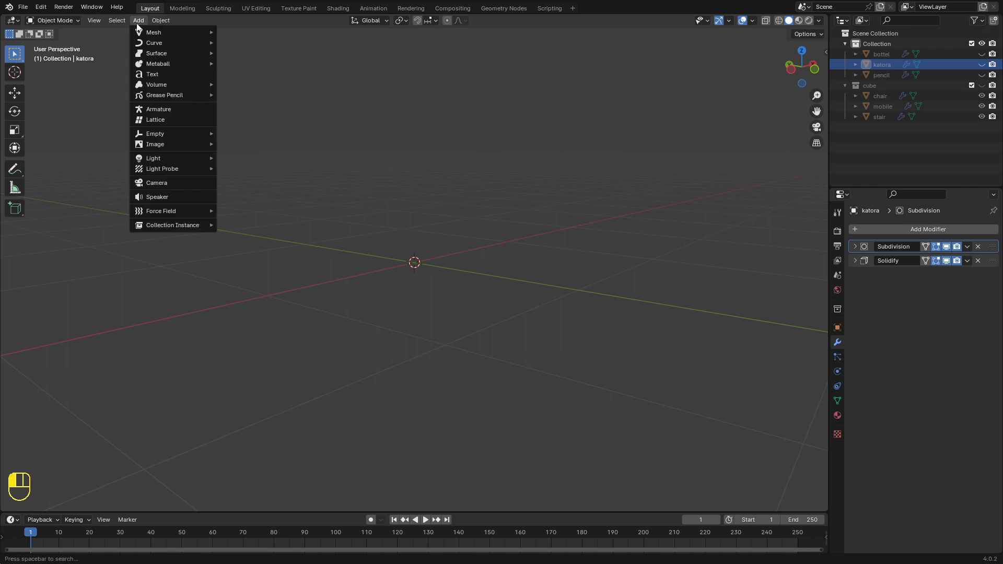
pyautogui.moveTo(161, 32)
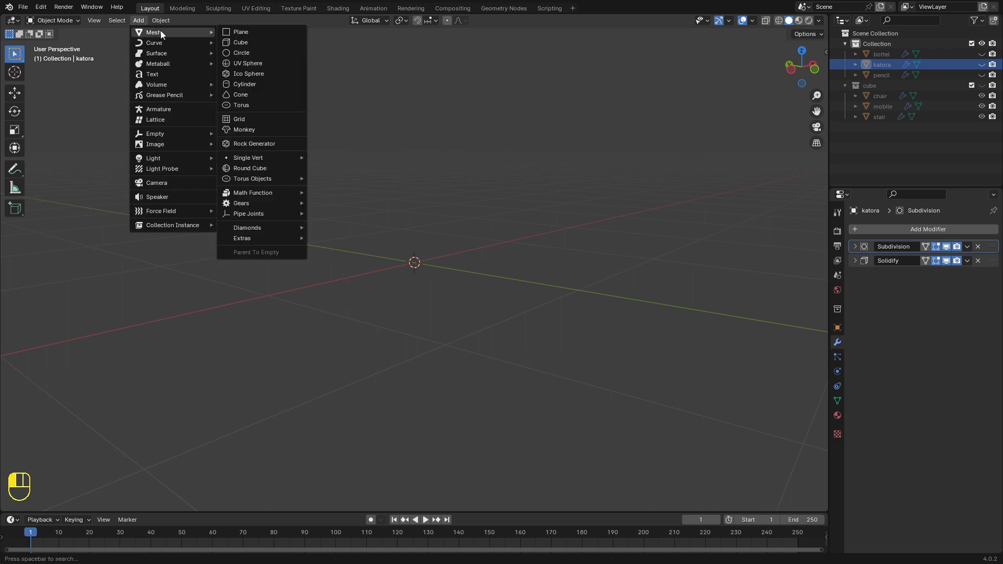
pyautogui.click(259, 64)
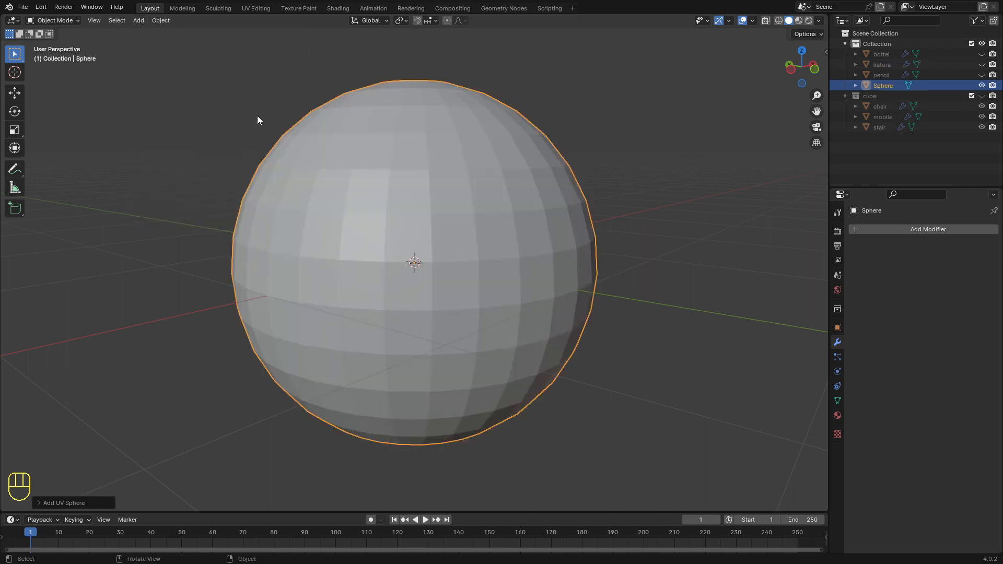
pyautogui.scroll(-3, 282, 196)
# In Edit Mode with X-ray on, delete the faces of the sphere's upper cap, down to the second edge ring above the equator.
pyautogui.press('Tab')
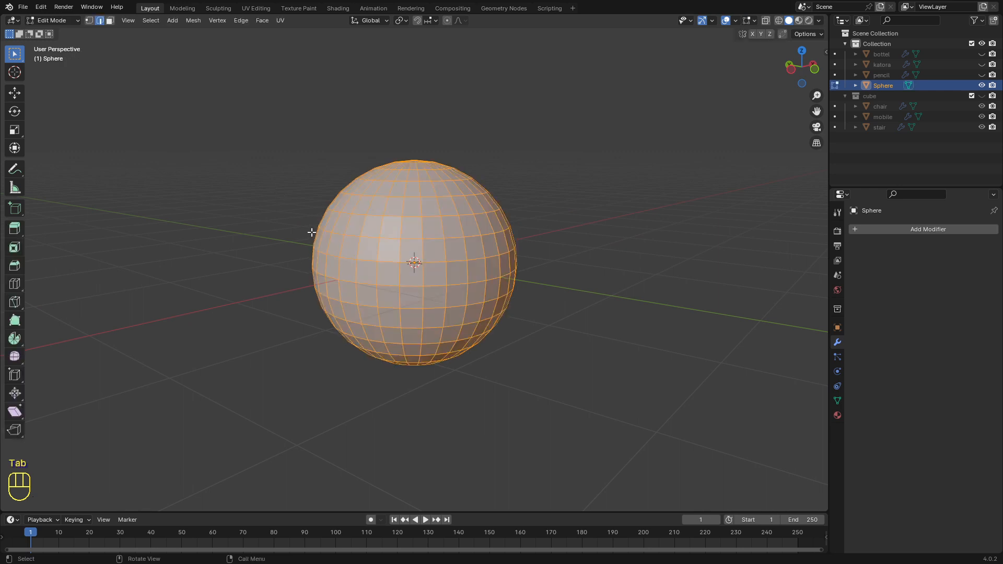
pyautogui.press('KP_1')
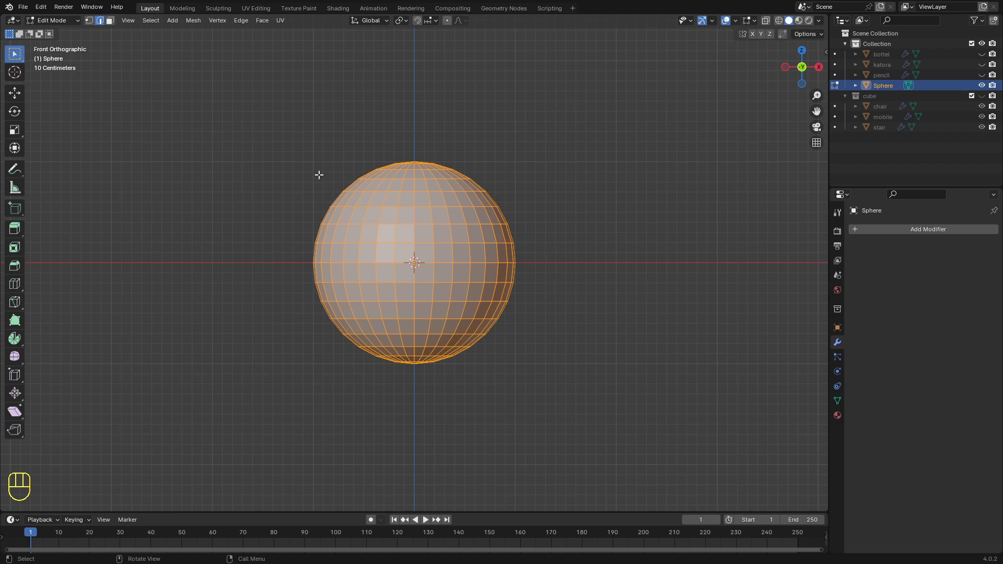
pyautogui.hotkey('alt', 'z')
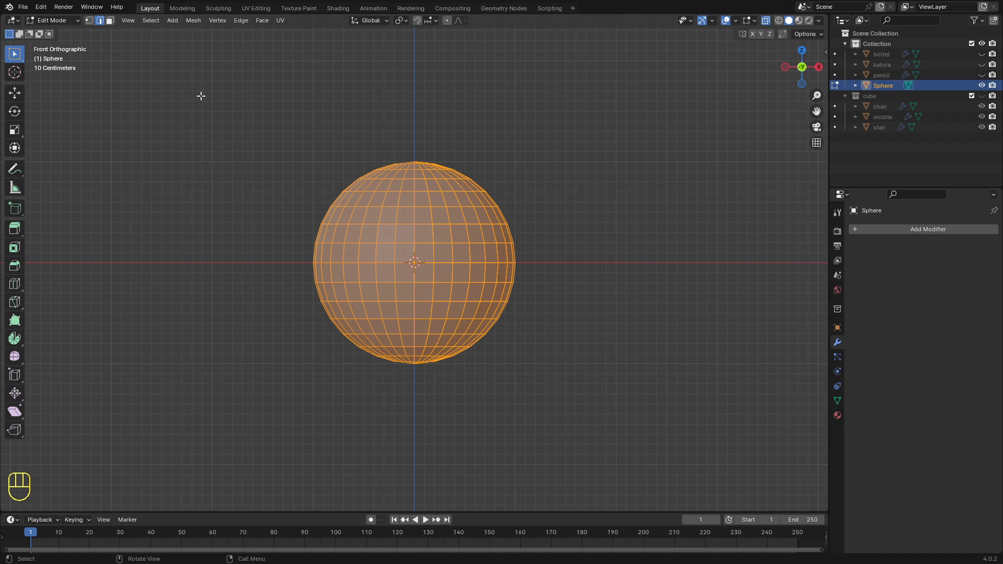
pyautogui.hotkey('alt', 'a')
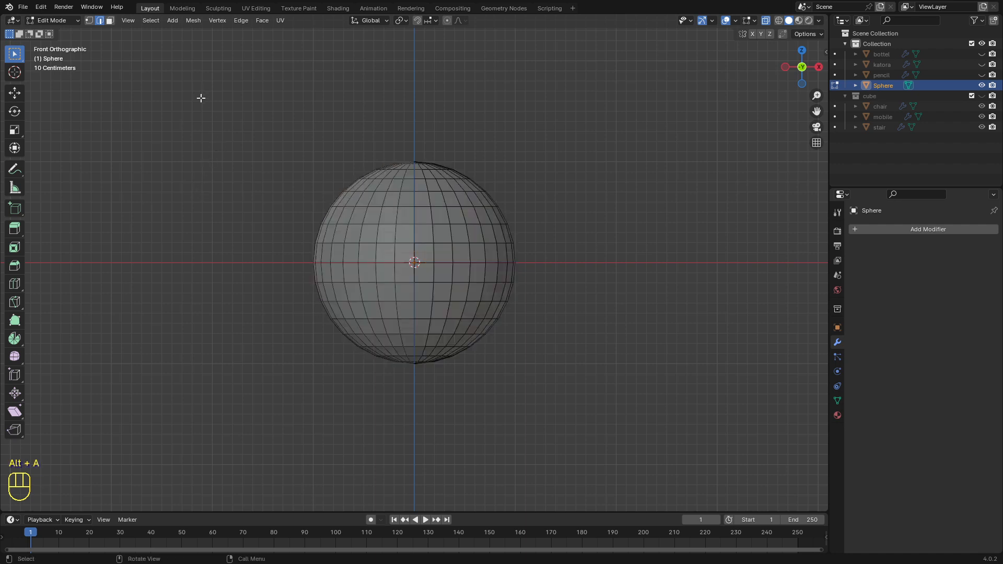
pyautogui.press('b')
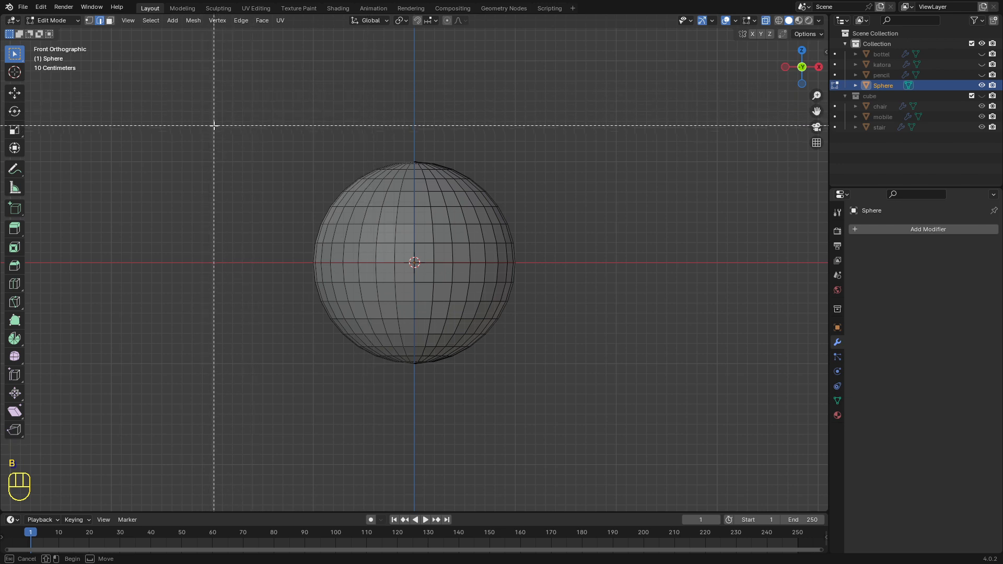
pyautogui.moveTo(241, 124); pyautogui.dragTo(614, 230)
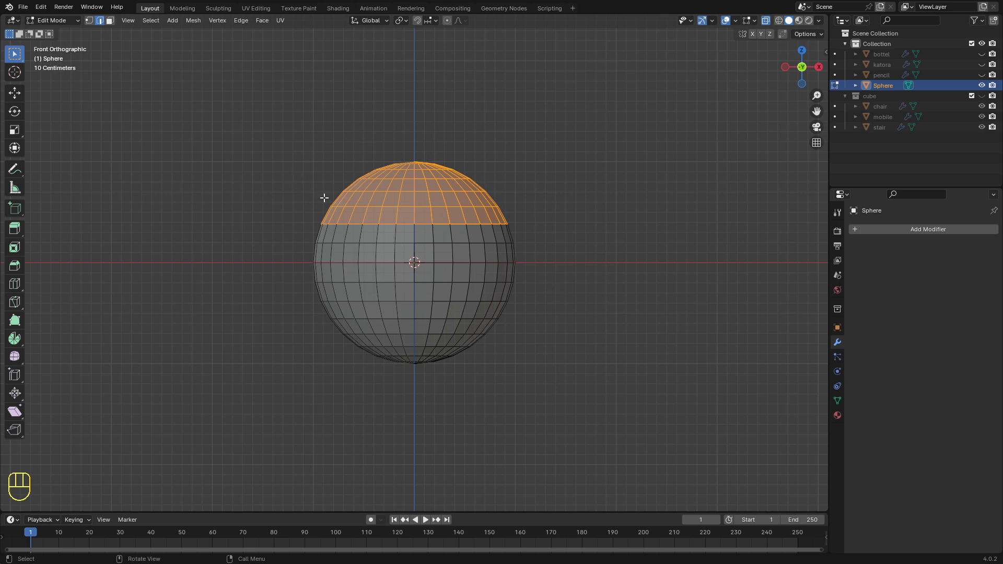
pyautogui.moveTo(620, 202); pyautogui.dragTo(369, 260, button='middle')
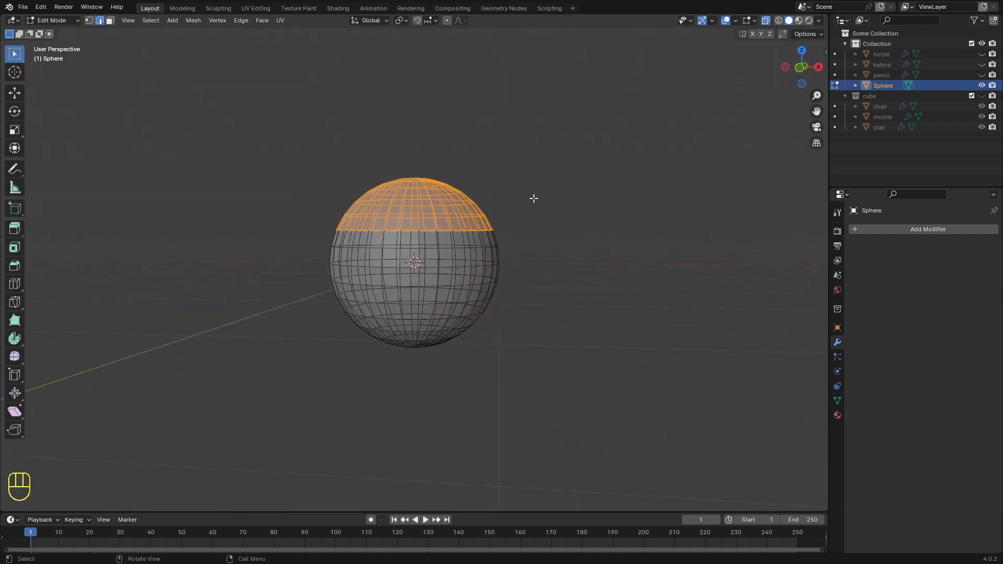
pyautogui.moveTo(579, 191); pyautogui.dragTo(569, 238, button='middle')
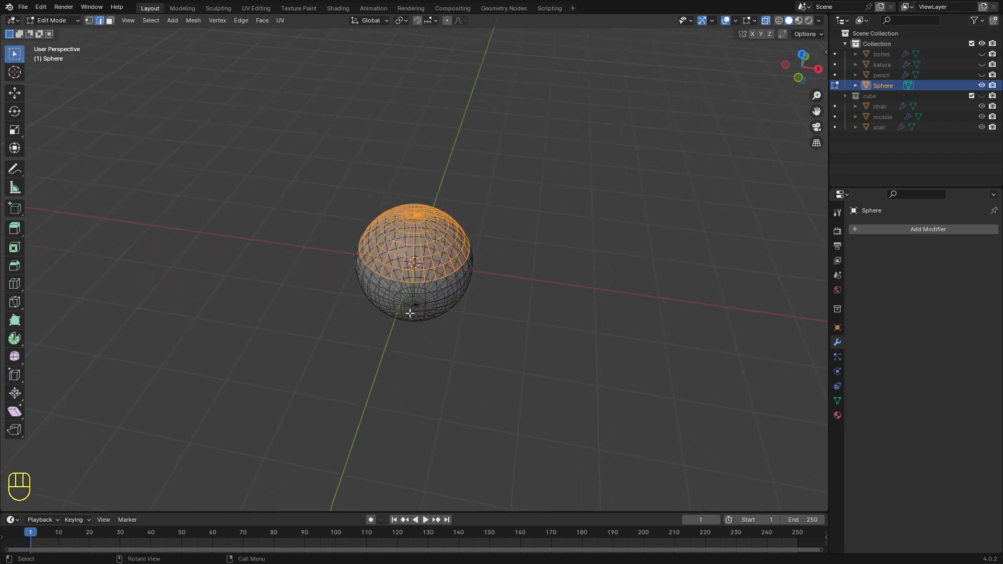
pyautogui.press('x')
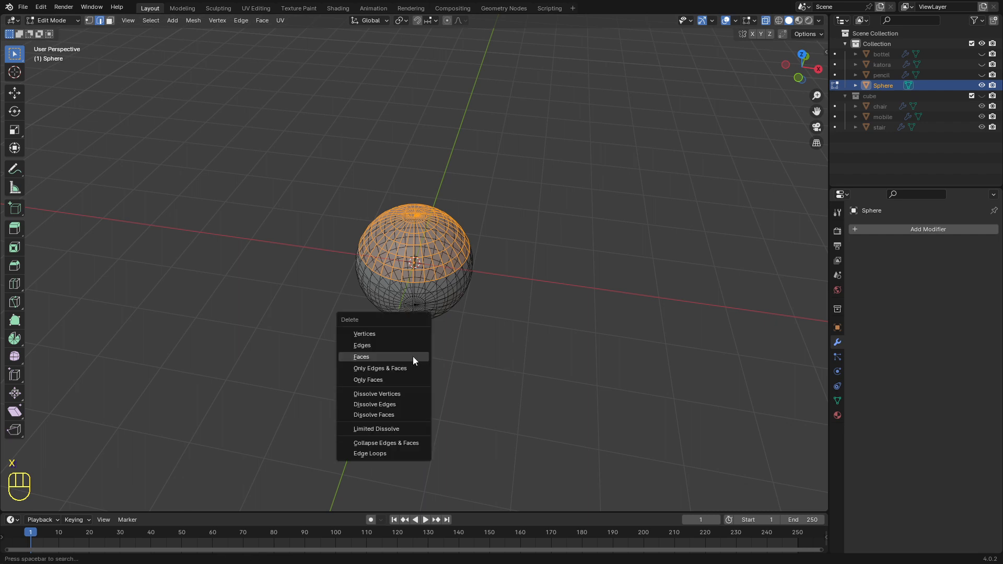
pyautogui.click(368, 356)
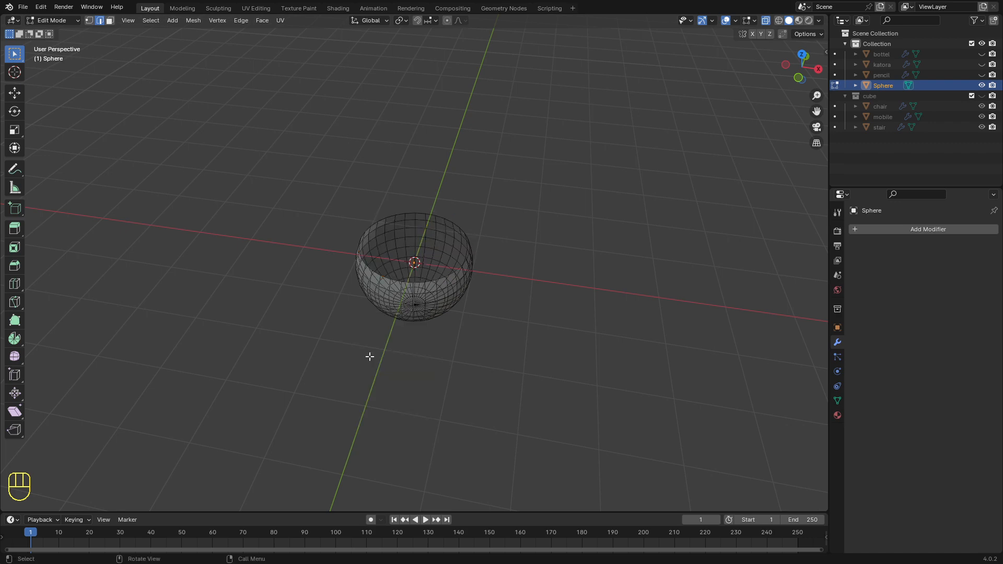
# Turn off X-ray display for the opened sphere mesh.
pyautogui.press('KP_1')
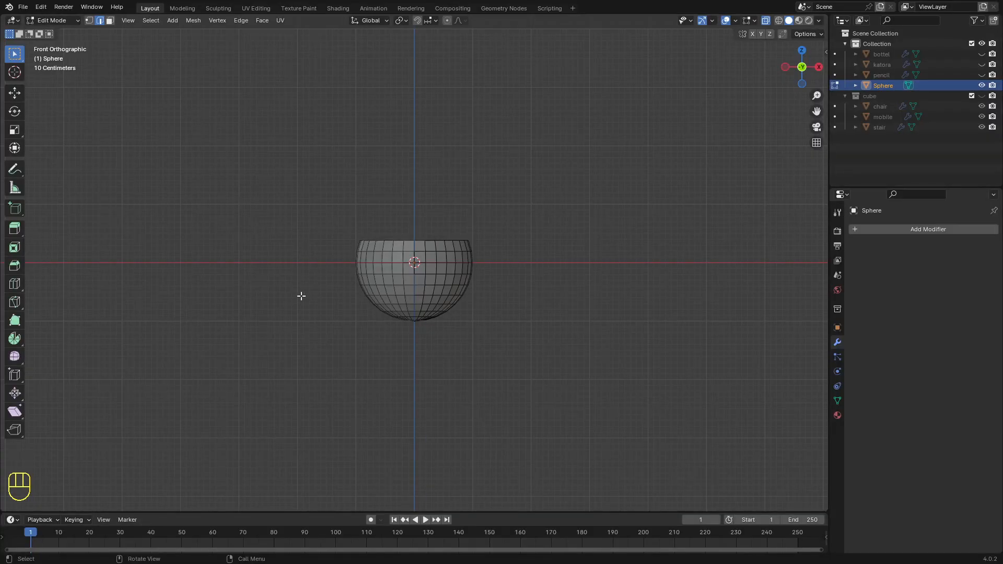
pyautogui.press('alt')
pyautogui.hotkey('alt', 'z')
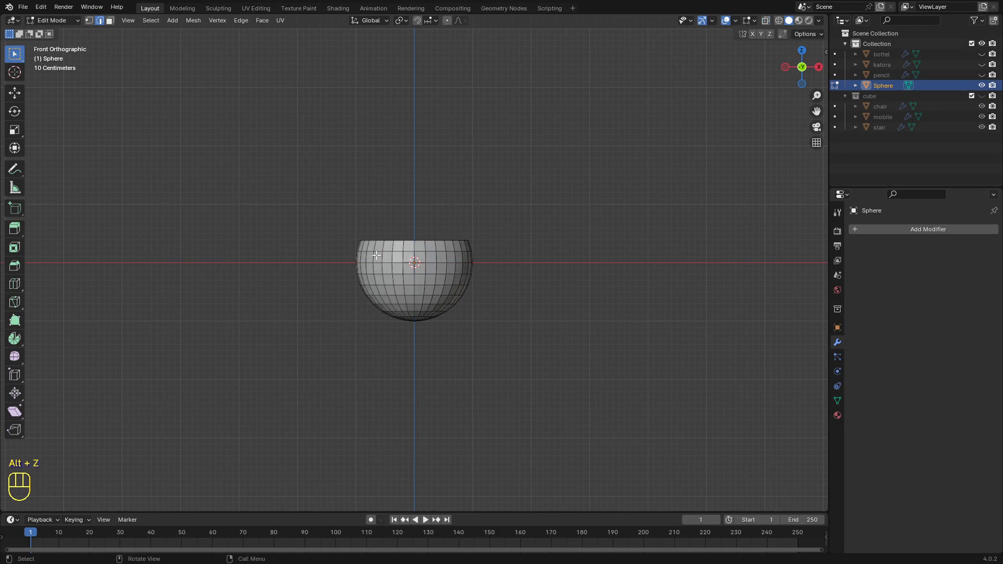
pyautogui.scroll(2, 377, 239)
pyautogui.scroll(1, 377, 239)
pyautogui.moveTo(377, 240); pyautogui.dragTo(384, 285, button='middle')
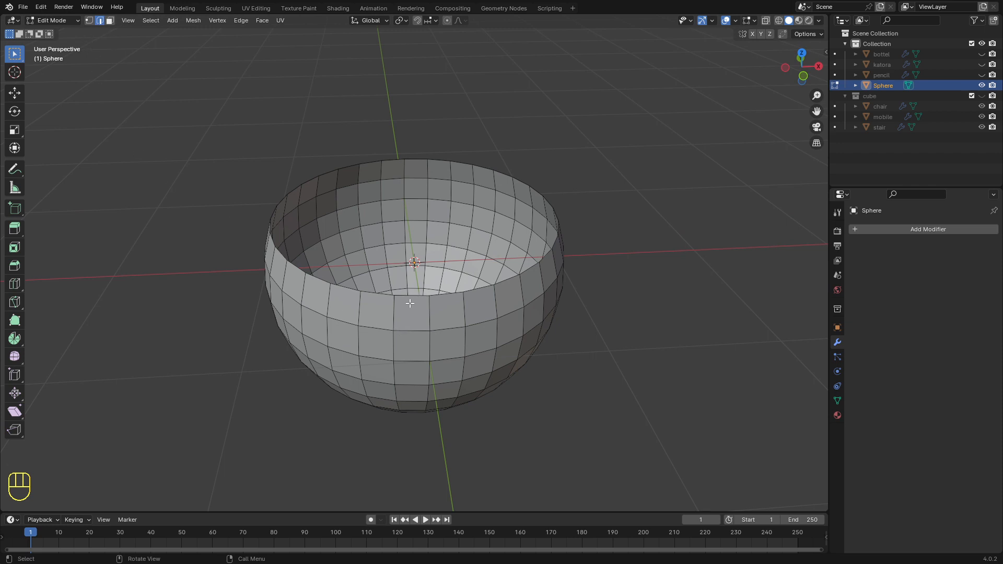
# Extrude the sphere's open rim loop upward along Z and scale it inward to form a tapering shoulder.
pyautogui.keyDown('alt'); pyautogui.click(412, 295); pyautogui.keyUp('alt')
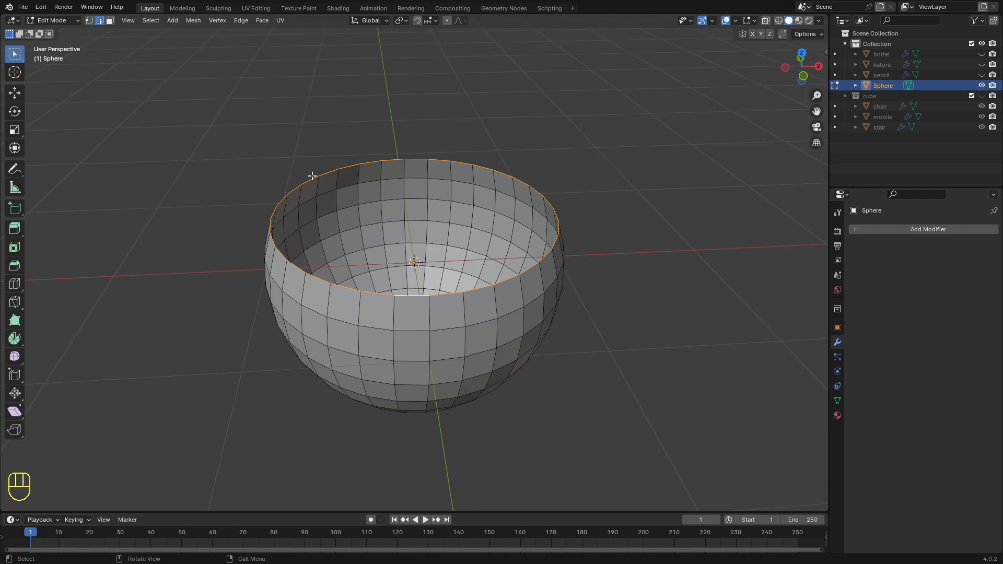
pyautogui.press('KP_5')
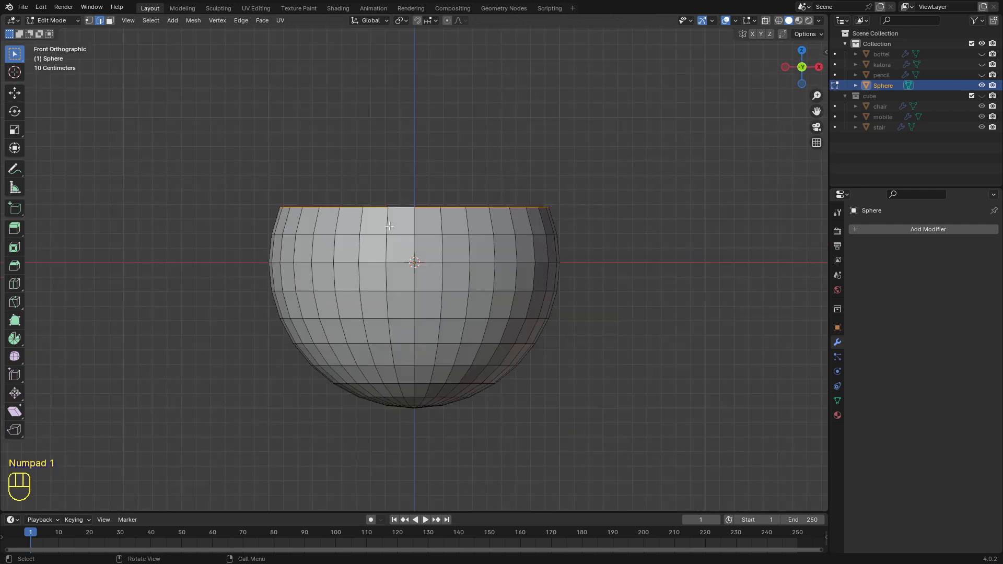
pyautogui.scroll(-1, 379, 217)
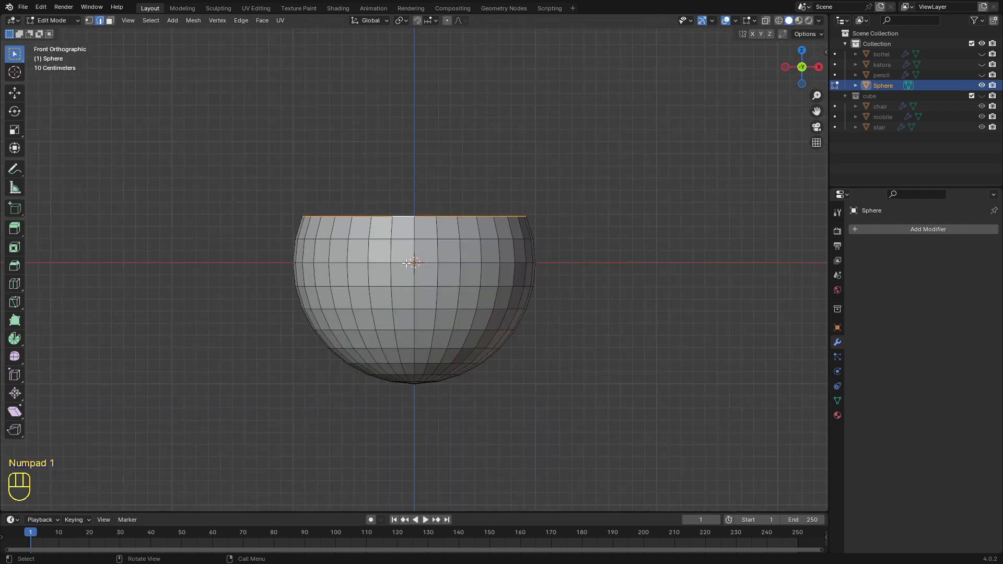
pyautogui.press('e')
pyautogui.press('z')
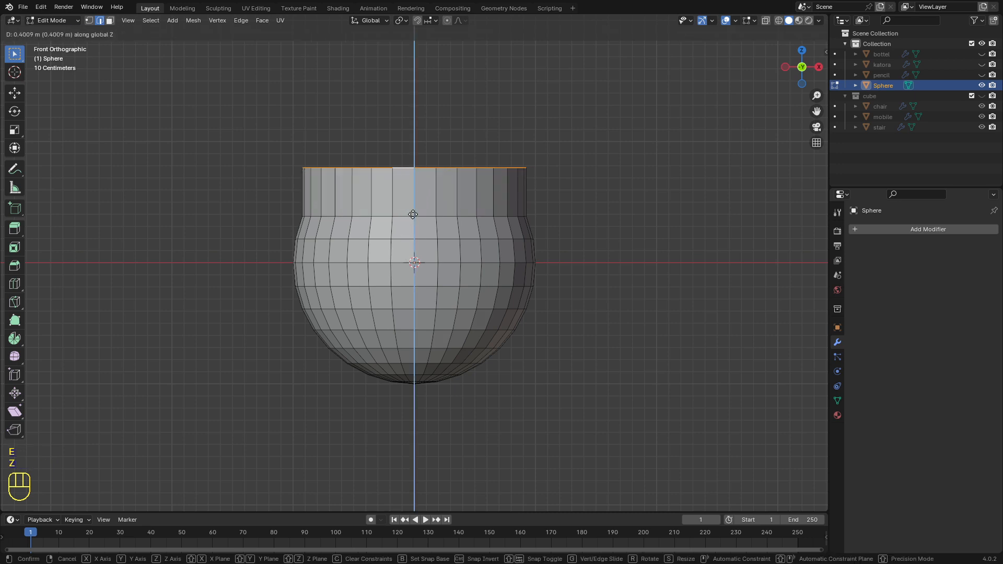
pyautogui.click(414, 201)
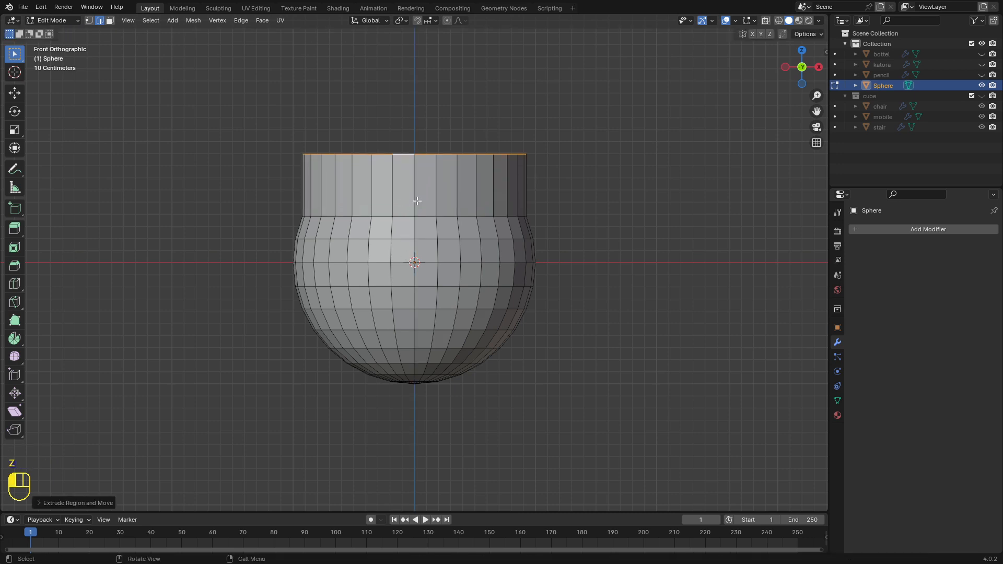
pyautogui.press('s')
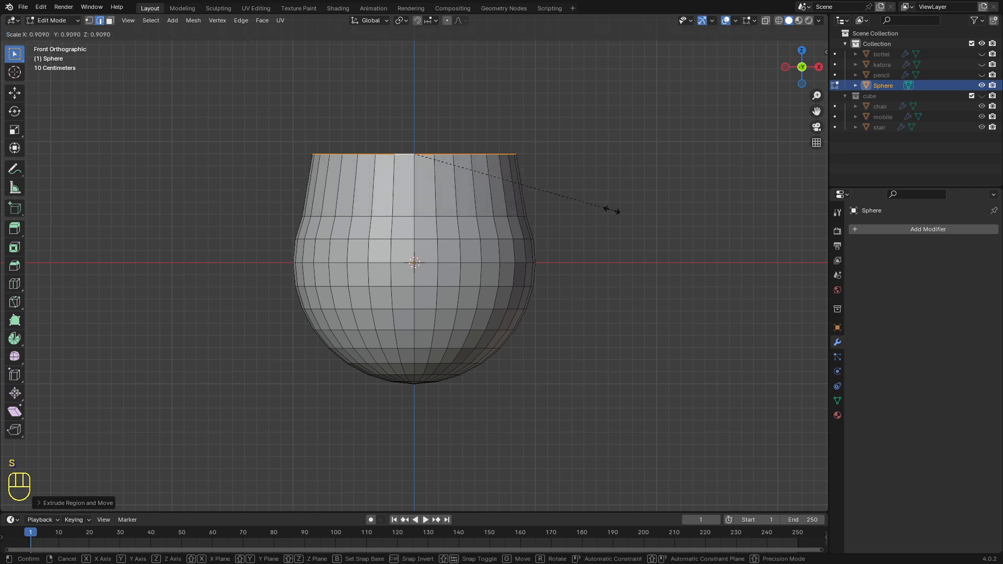
pyautogui.click(564, 208)
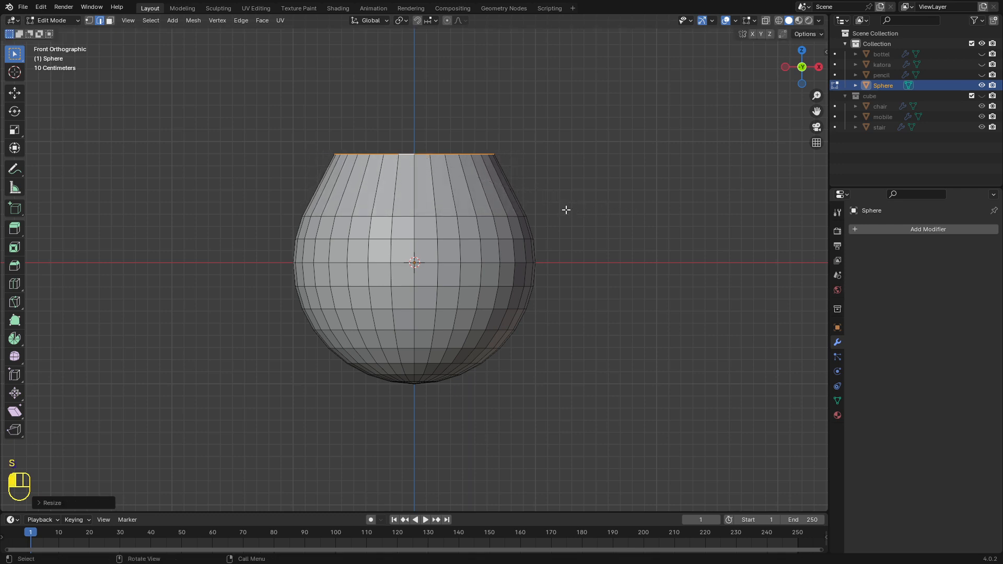
# Extrude the narrowed rim about 0.33 m up along Z and scale it outward into a flared mouth nearly as wide as the body.
pyautogui.press('e')
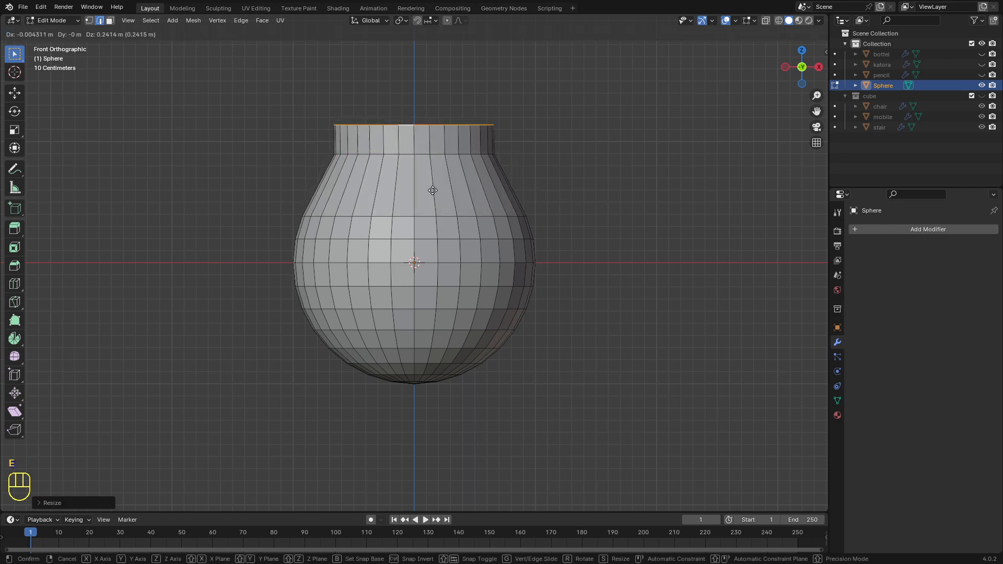
pyautogui.press('z')
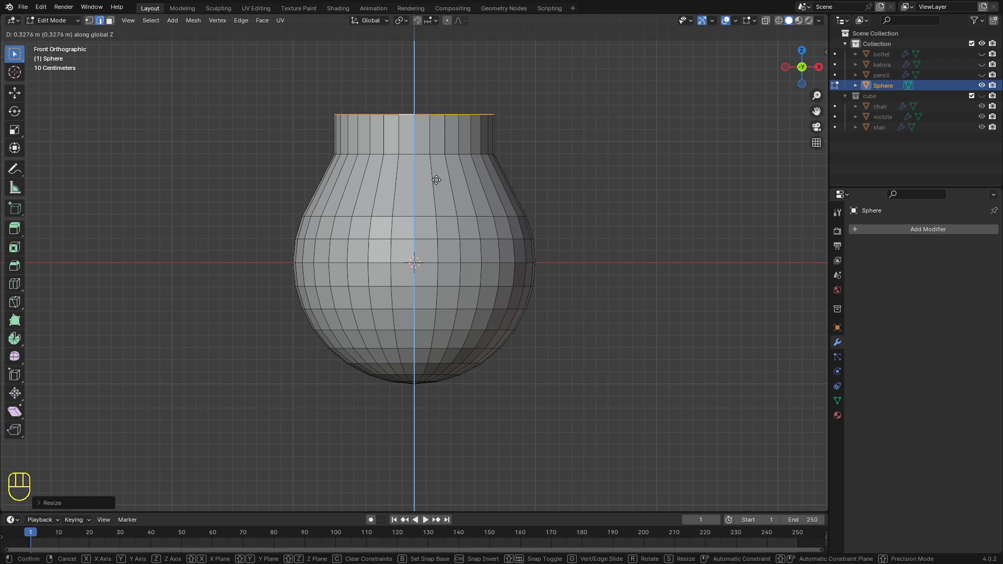
pyautogui.click(436, 180)
pyautogui.press('s')
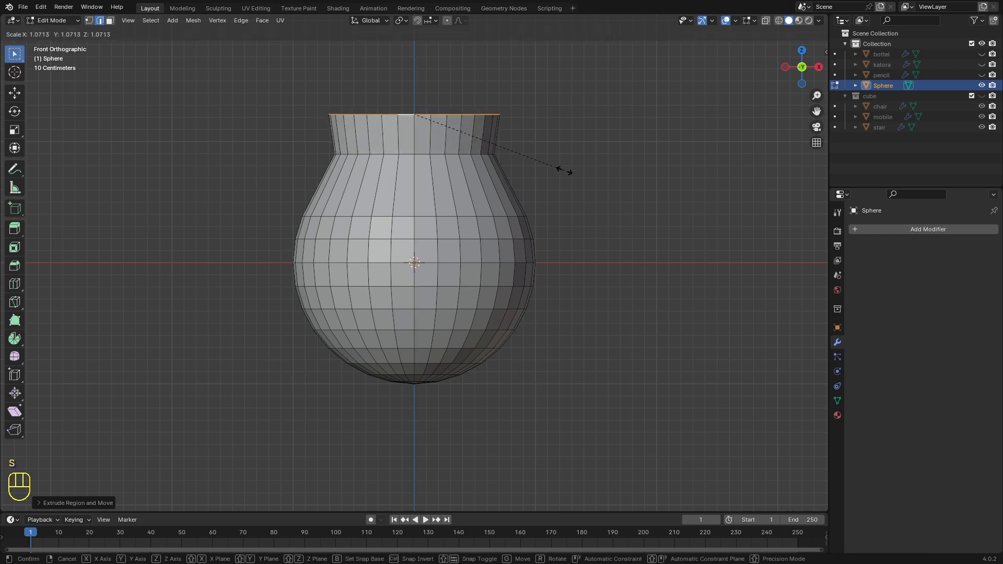
pyautogui.click(608, 218)
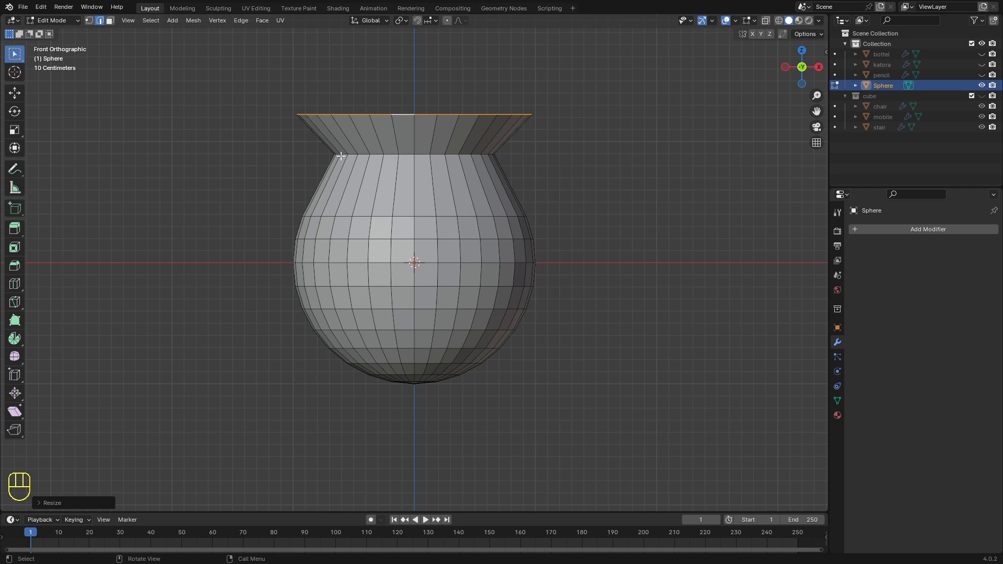
# Bevel the edge loop at the pot's narrow neck with a width of about 0.189 m and 5 segments.
pyautogui.keyDown('alt'); pyautogui.click(390, 154); pyautogui.keyUp('alt')
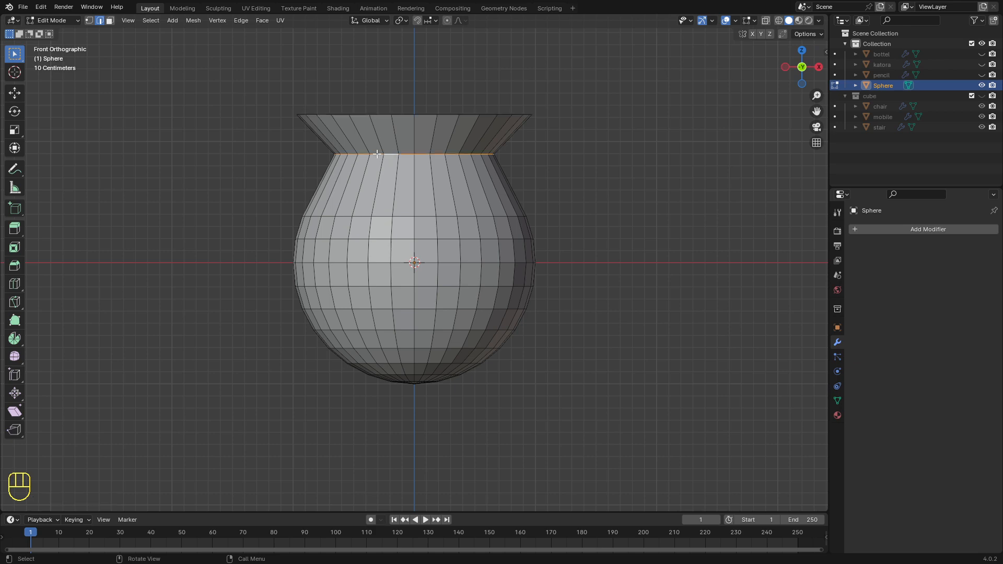
pyautogui.moveTo(378, 153); pyautogui.dragTo(421, 202, button='middle')
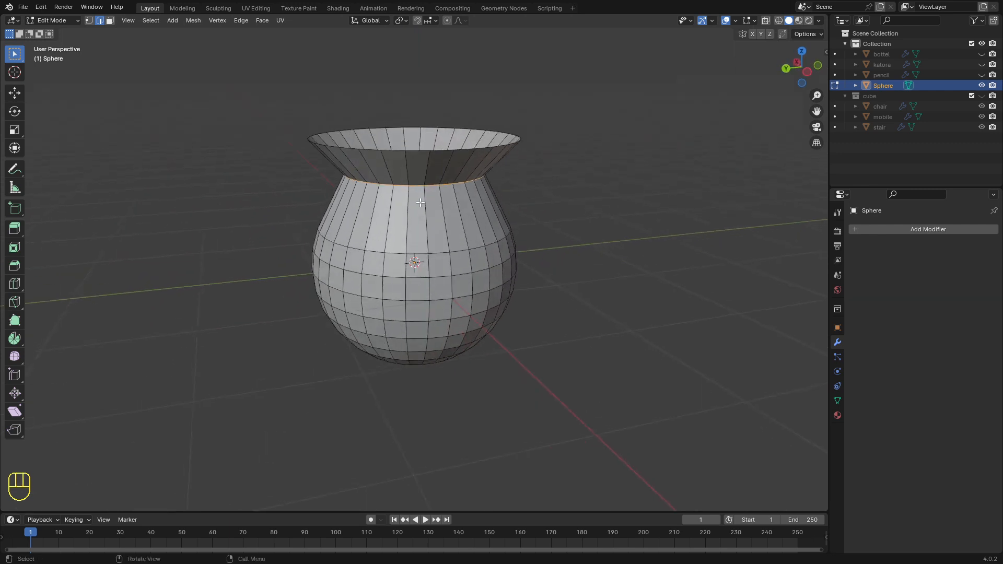
pyautogui.press('ctrl')
pyautogui.hotkey('ctrl', 'b')
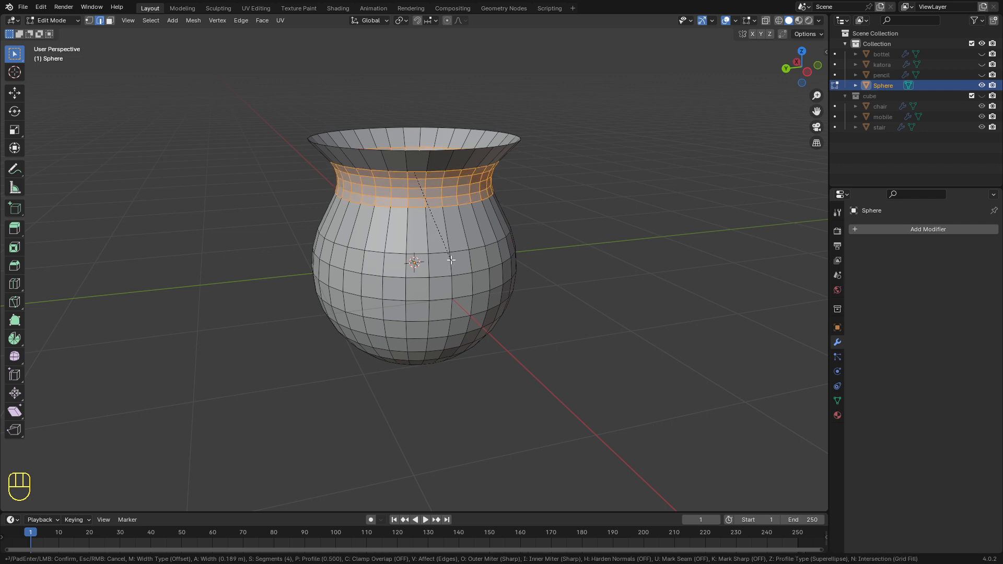
pyautogui.scroll(2, 452, 259)
pyautogui.scroll(-1, 451, 259)
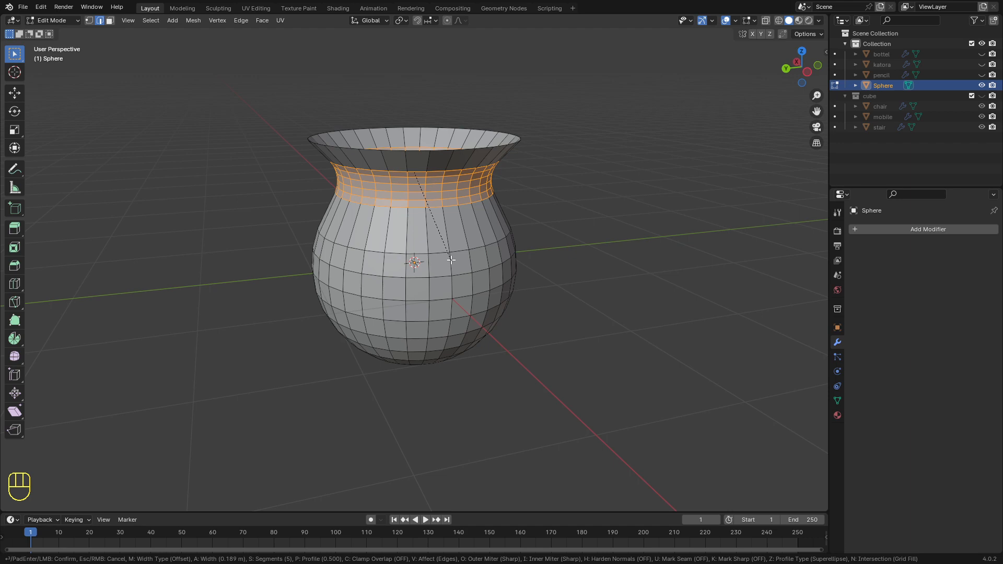
pyautogui.click(451, 260)
pyautogui.scroll(-2, 450, 260)
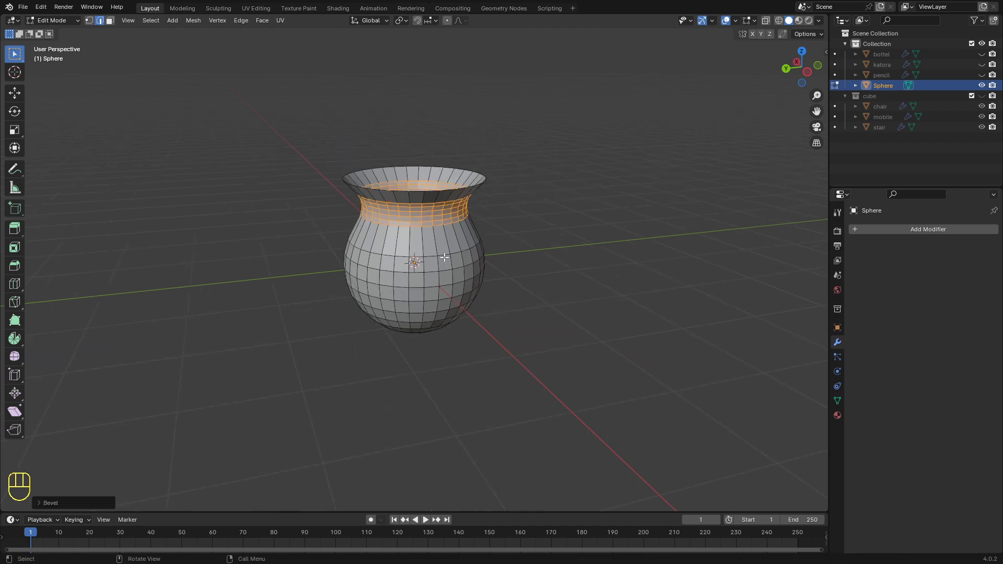
# Leave mesh editing and apply Shade Auto Smooth to the flared pot.
pyautogui.moveTo(451, 260); pyautogui.dragTo(381, 251, button='middle')
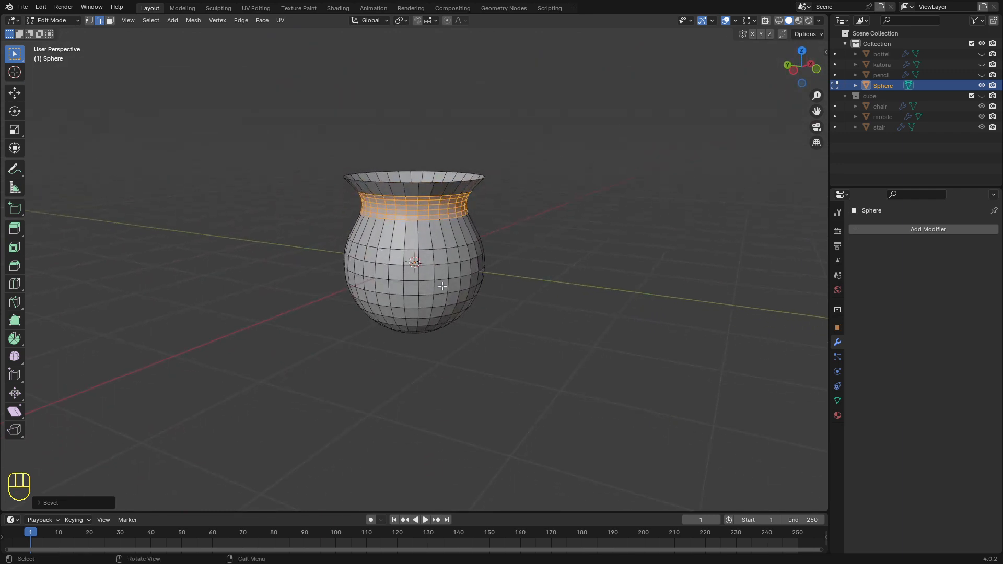
pyautogui.press('Tab')
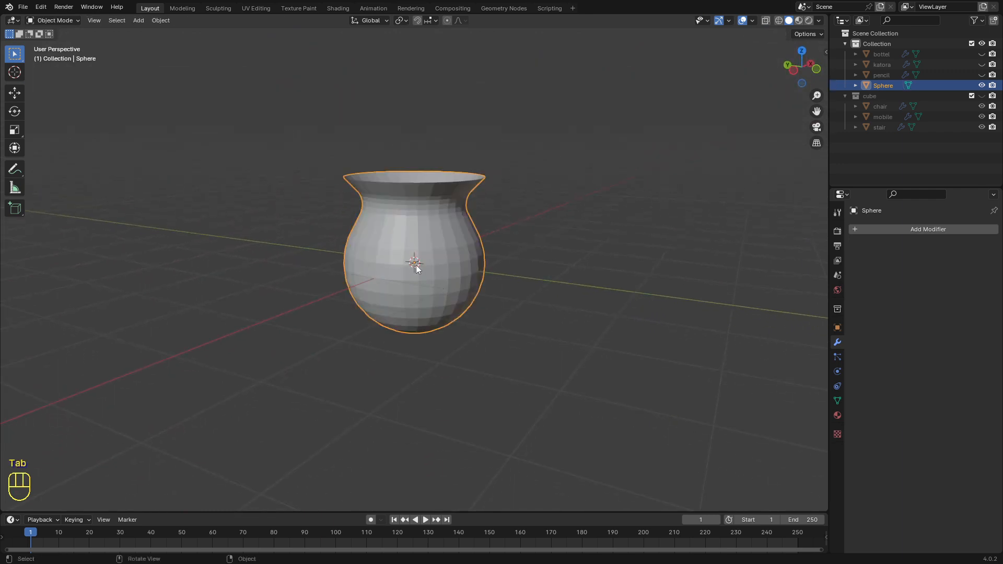
pyautogui.scroll(3, 425, 249)
pyautogui.rightClick(425, 215)
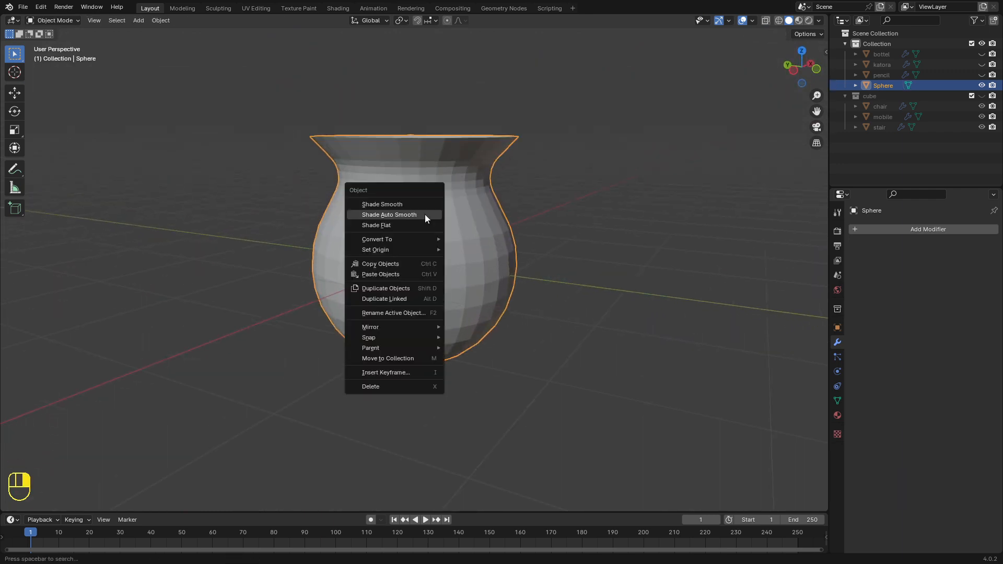
pyautogui.click(412, 214)
pyautogui.moveTo(466, 224); pyautogui.dragTo(265, 271, button='middle')
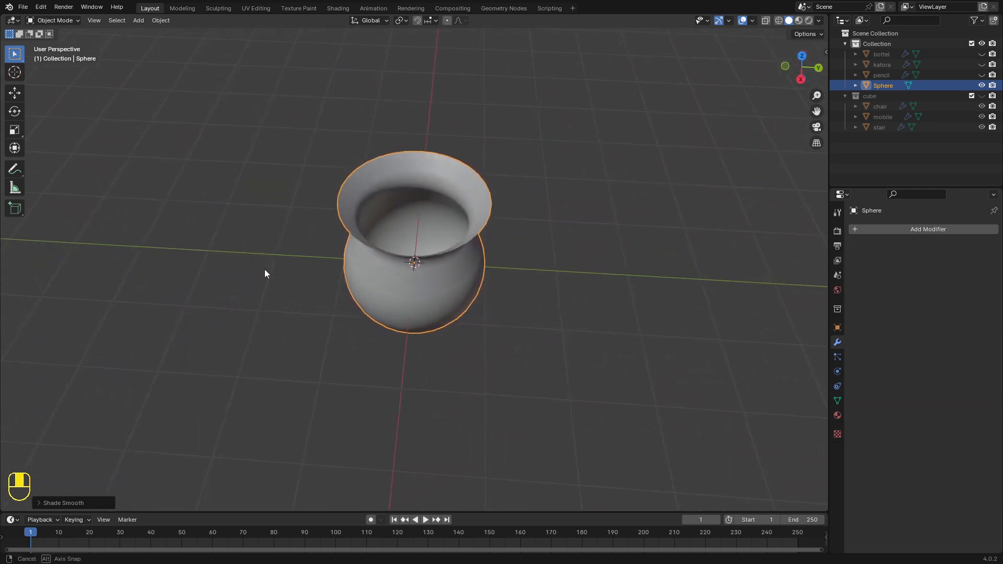
pyautogui.scroll(5, 394, 255)
pyautogui.moveTo(396, 258); pyautogui.dragTo(440, 246, button='middle')
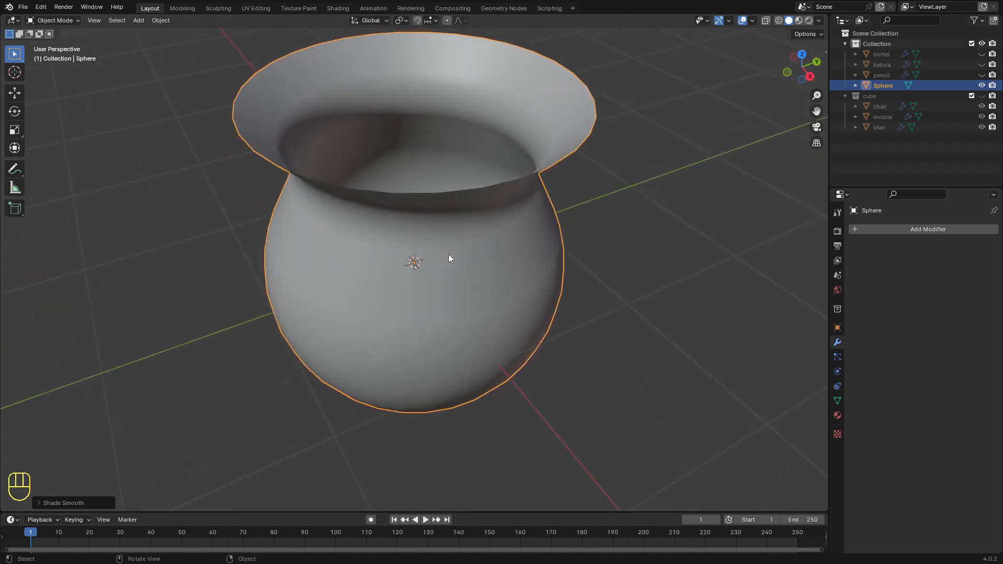
# Add a Subdivision Surface modifier to the pot and set its viewport level to 2.
pyautogui.click(922, 229)
pyautogui.moveTo(921, 230)
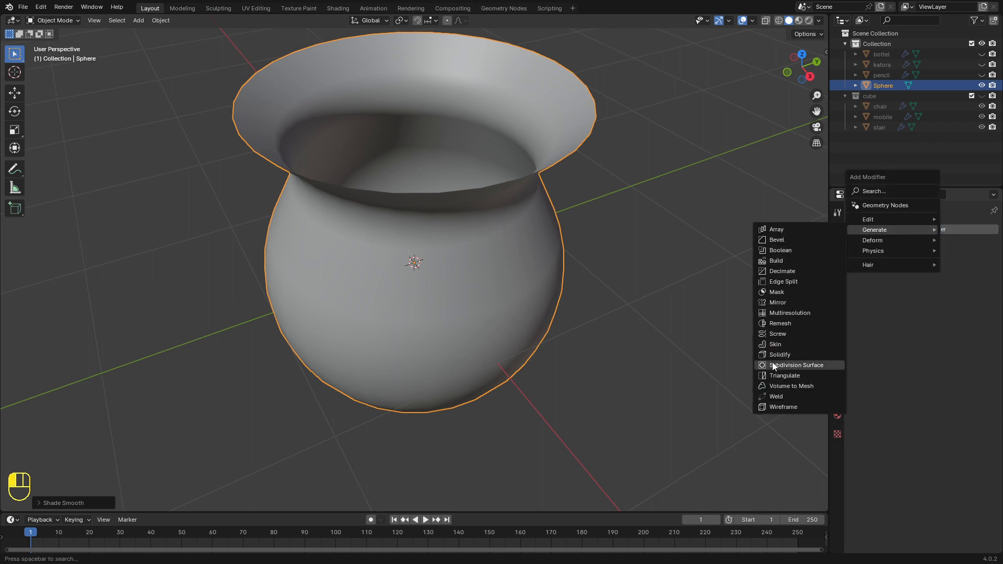
pyautogui.click(788, 365)
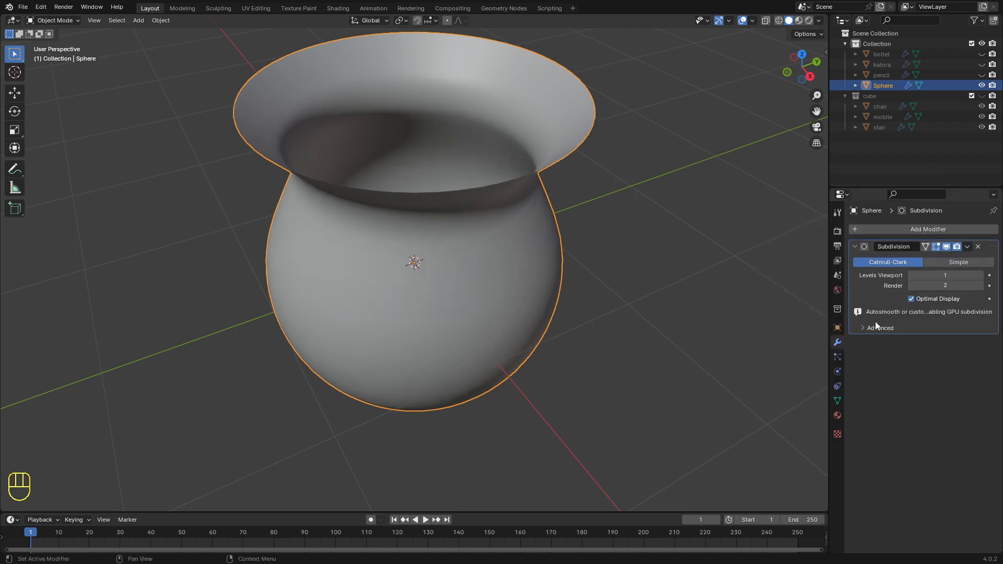
pyautogui.click(980, 275)
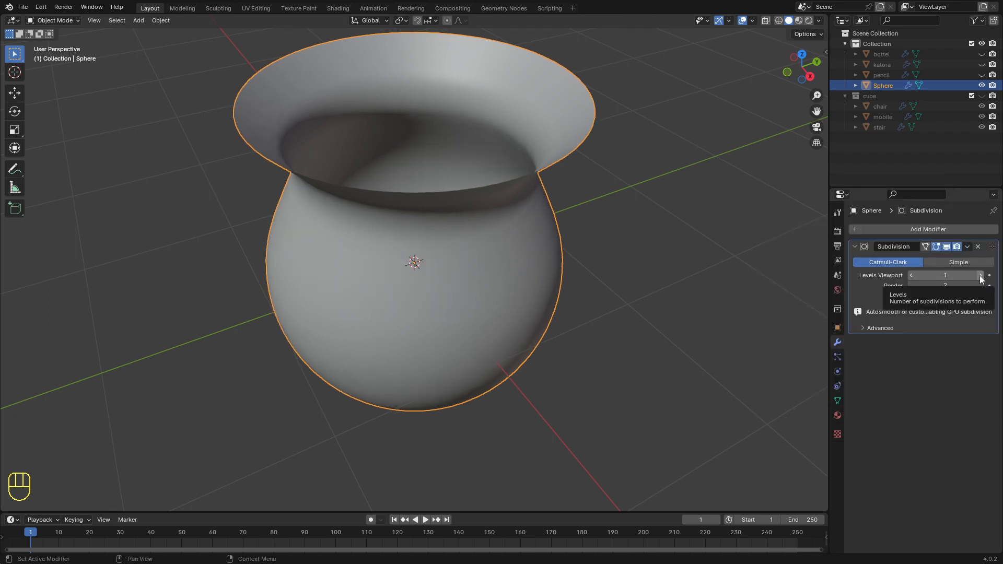
pyautogui.moveTo(306, 251); pyautogui.dragTo(170, 220, button='middle')
pyautogui.moveTo(224, 203); pyautogui.dragTo(297, 229, button='middle')
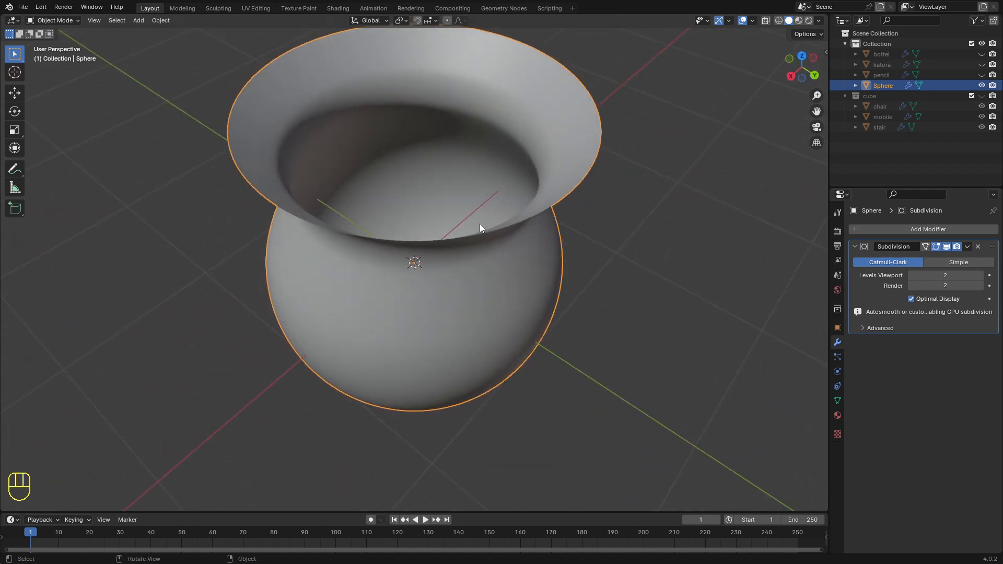
pyautogui.moveTo(383, 251)
pyautogui.mouseDown(button='middle')
pyautogui.moveTo(358, 266)
pyautogui.moveTo(322, 224)
pyautogui.moveTo(321, 203)
pyautogui.moveTo(387, 240)
pyautogui.mouseUp(button='middle')
pyautogui.scroll(-3, 358, 261)
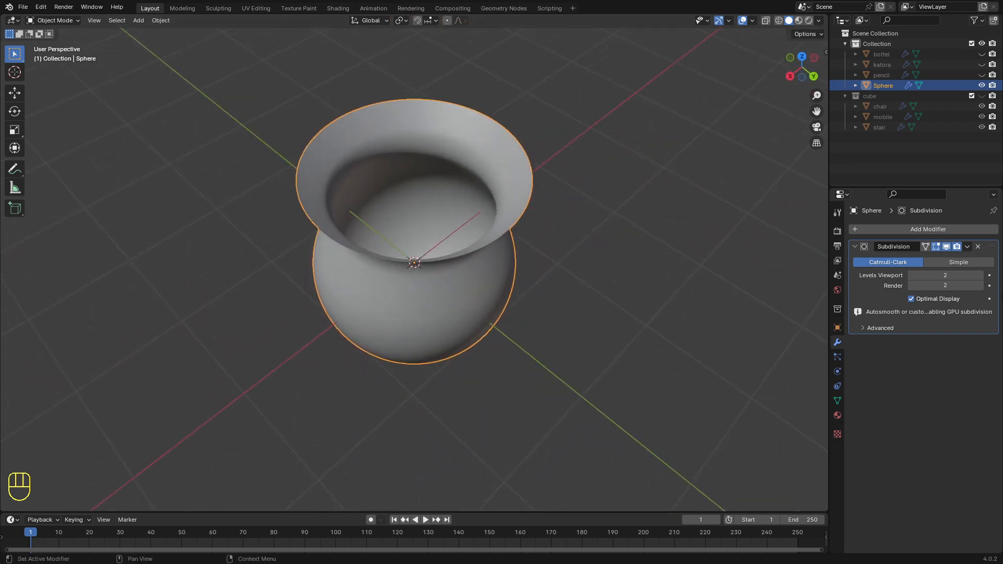
# Add a Solidify modifier to the pot with a thickness of 0.03 m and Even Thickness enabled.
pyautogui.click(927, 228)
pyautogui.moveTo(926, 227)
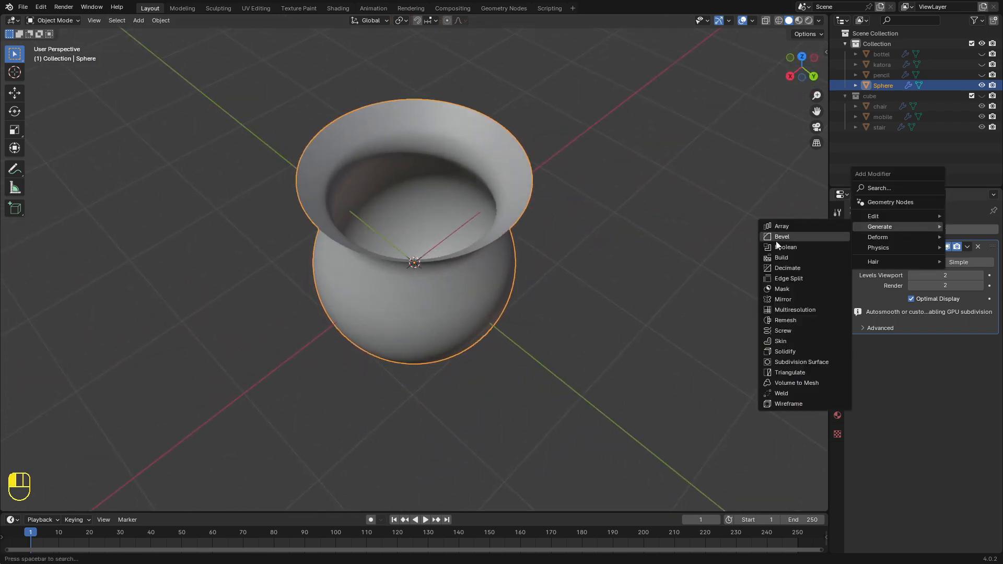
pyautogui.click(783, 352)
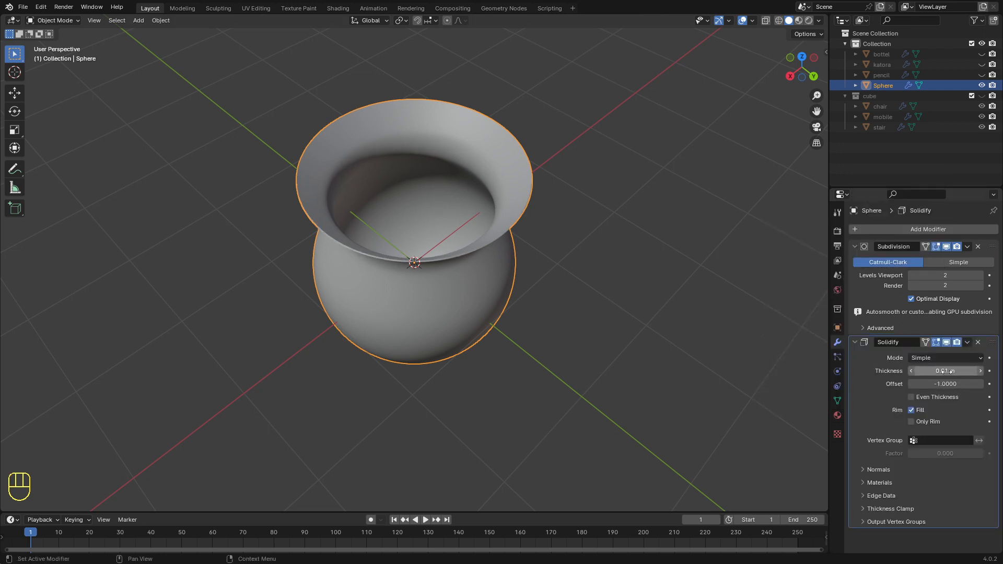
pyautogui.moveTo(944, 371); pyautogui.dragTo(955, 371)
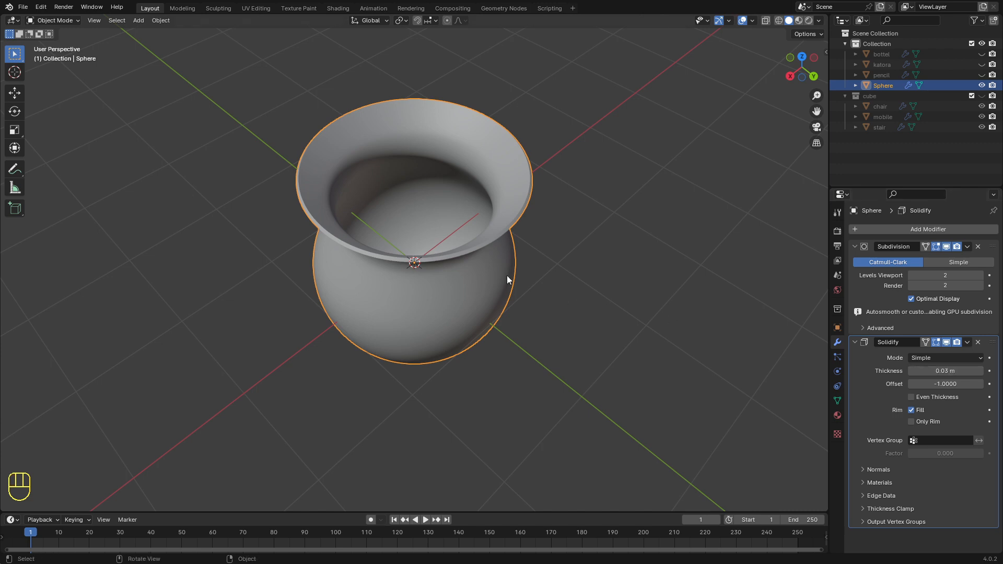
pyautogui.moveTo(507, 276); pyautogui.dragTo(454, 250, button='middle')
pyautogui.scroll(5, 453, 251)
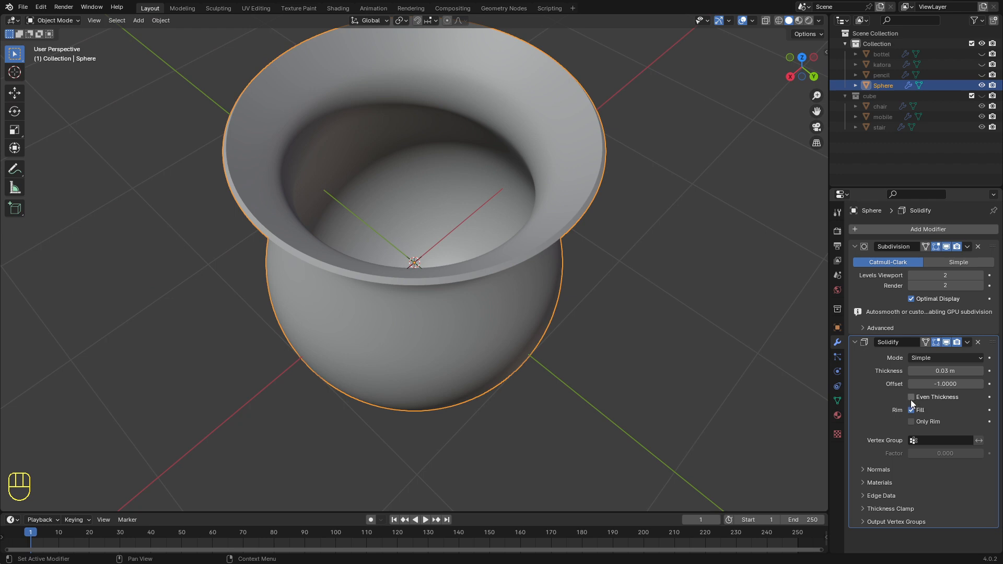
pyautogui.moveTo(463, 286)
pyautogui.mouseDown(button='middle')
pyautogui.moveTo(450, 227)
pyautogui.moveTo(479, 262)
pyautogui.moveTo(472, 284)
pyautogui.moveTo(456, 281)
pyautogui.mouseUp(button='middle')
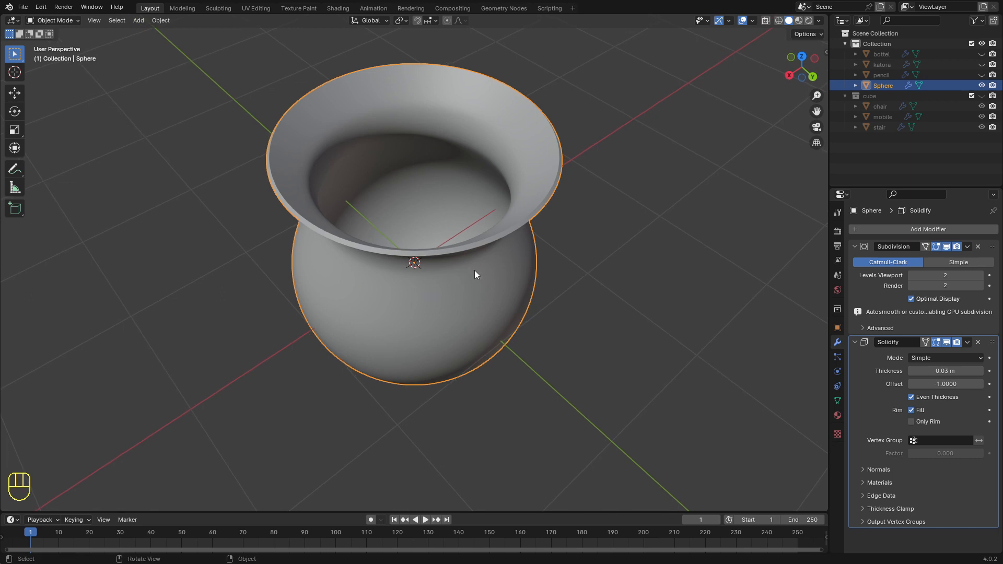
pyautogui.scroll(-2, 474, 271)
pyautogui.moveTo(471, 268); pyautogui.dragTo(416, 228, button='middle')
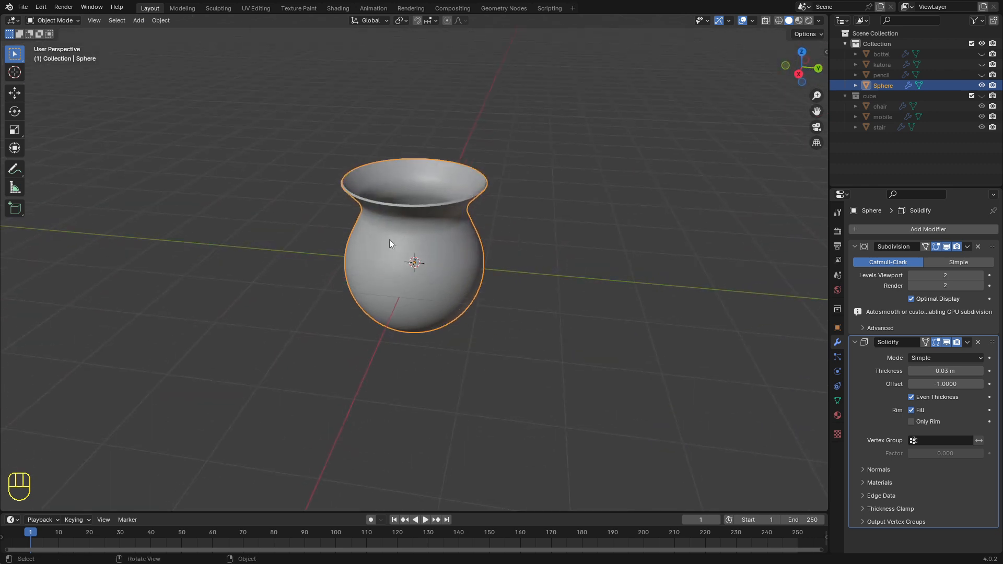
# Rename the Sphere object as pot.
pyautogui.press('F2')
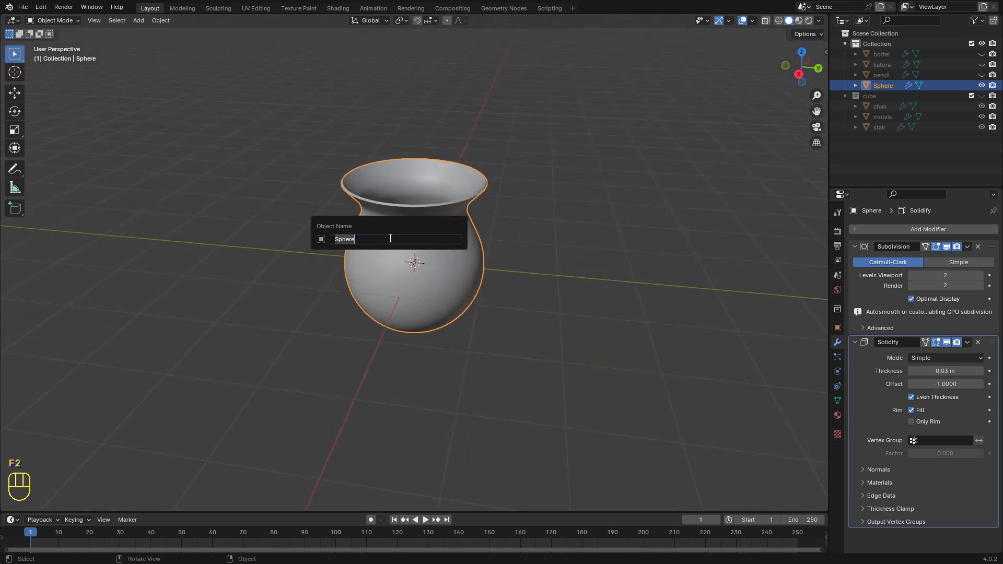
pyautogui.write('pot')
pyautogui.press('Return')
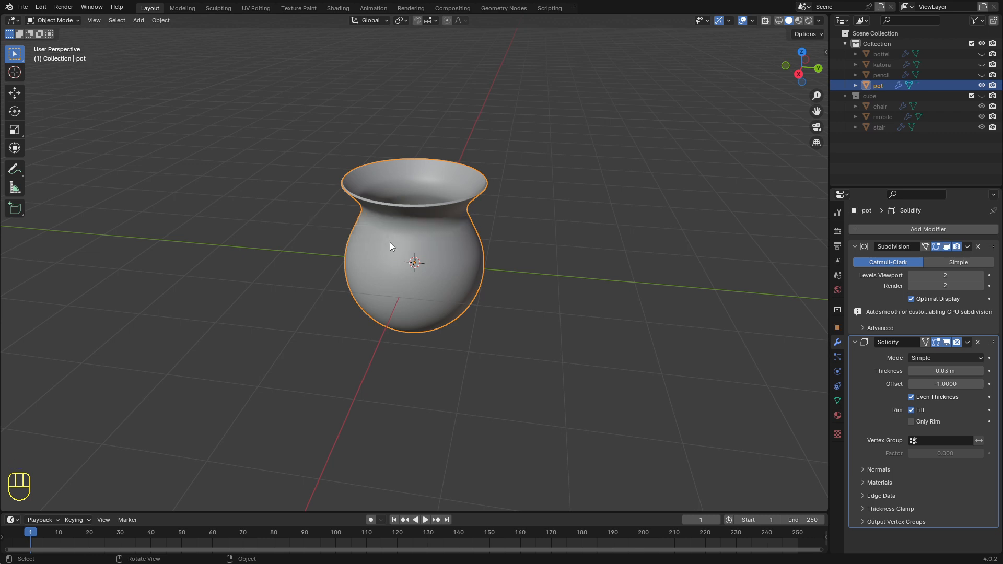
# Unhide the bottel, katora and pencil objects in the viewport.
pyautogui.click(981, 53)
pyautogui.click(981, 65)
pyautogui.click(981, 75)
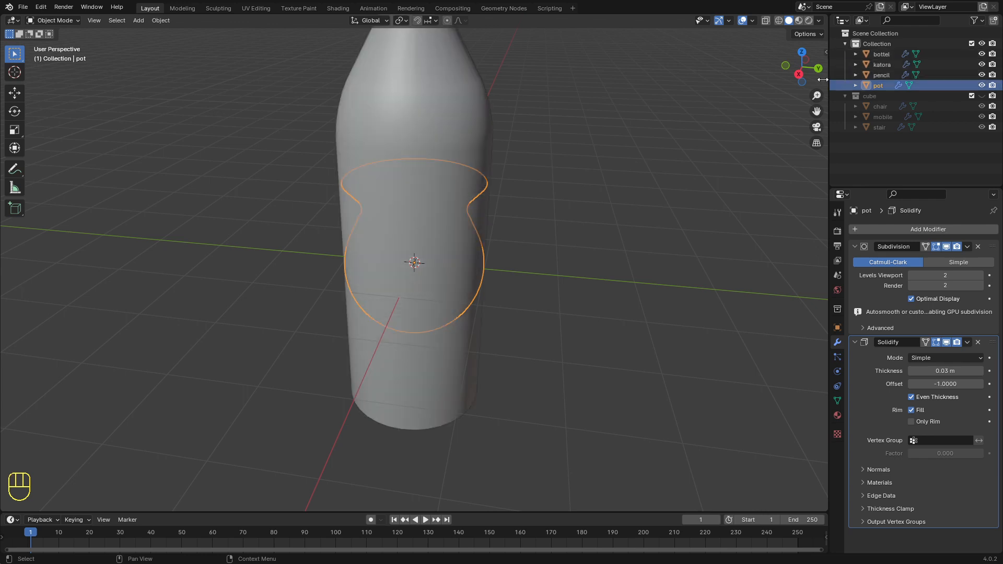
pyautogui.scroll(-1, 807, 83)
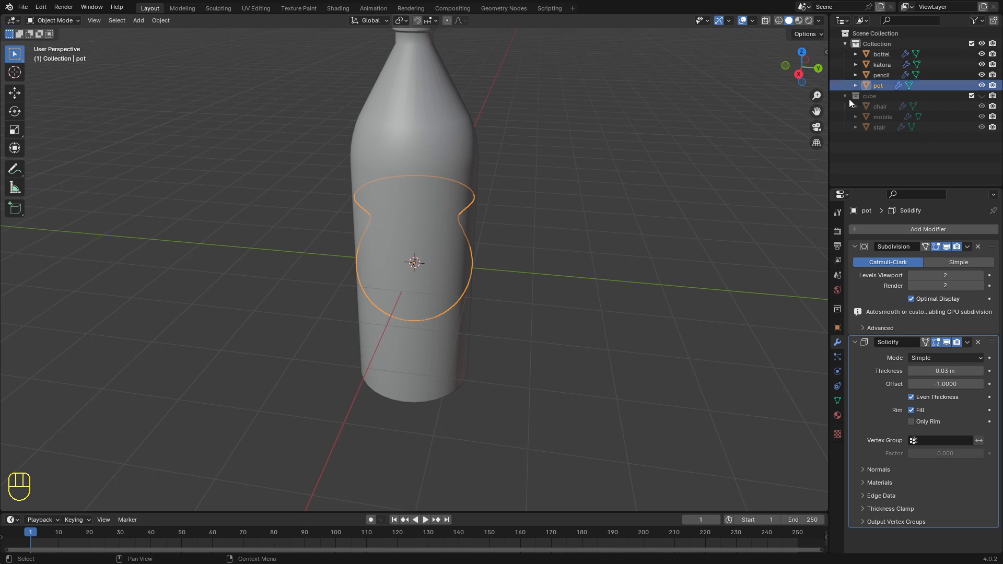
pyautogui.scroll(-3, 406, 145)
pyautogui.moveTo(411, 181)
pyautogui.mouseDown(button='middle')
pyautogui.moveTo(340, 165)
pyautogui.moveTo(424, 190)
pyautogui.mouseUp(button='middle')
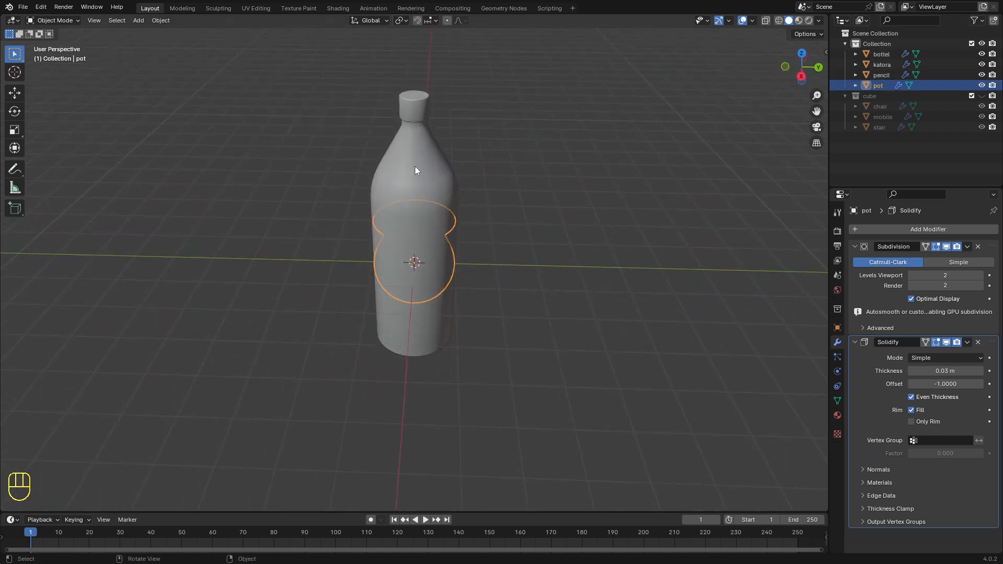
# Move the bottle about 5 m along the positive Y axis, away from the pot.
pyautogui.click(417, 172)
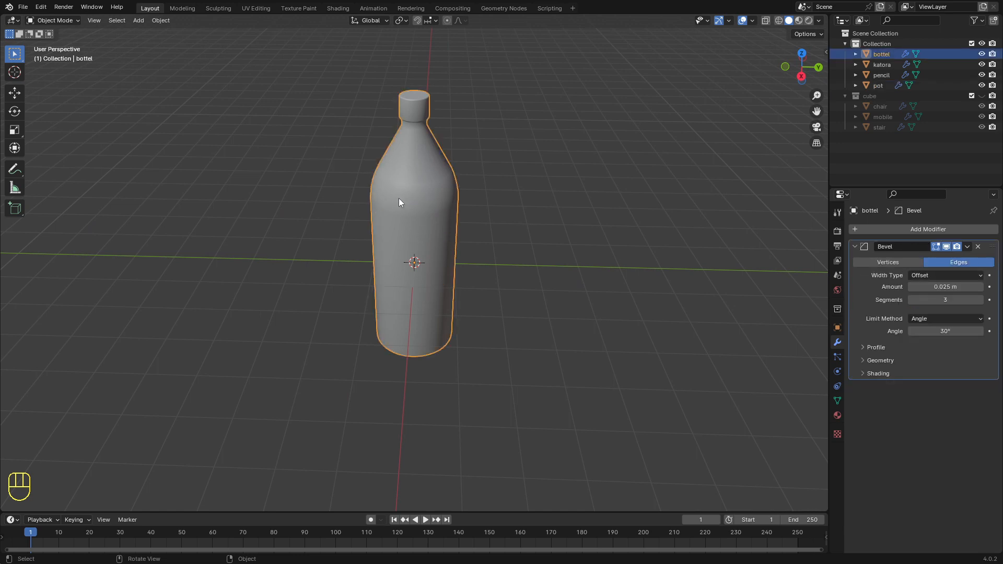
pyautogui.press('g')
pyautogui.press('y')
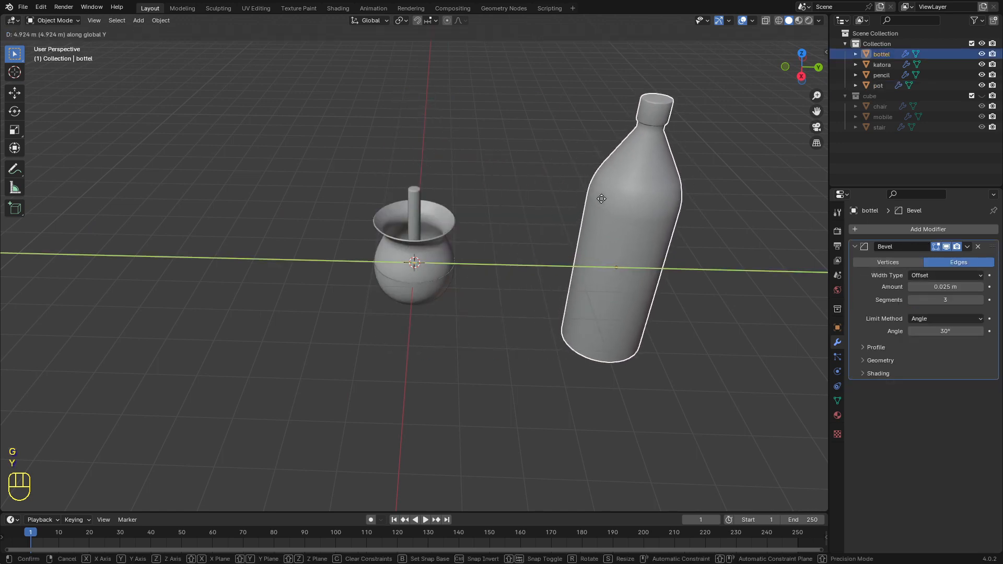
pyautogui.click(606, 198)
# Move the pencil out of the pot along the negative Y axis to stand beside it.
pyautogui.click(416, 205)
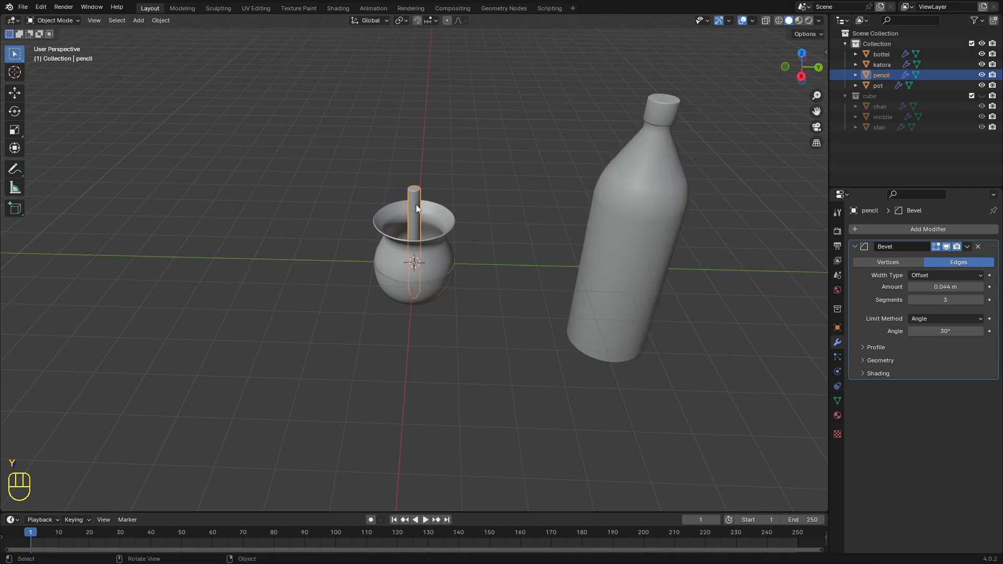
pyautogui.press('g')
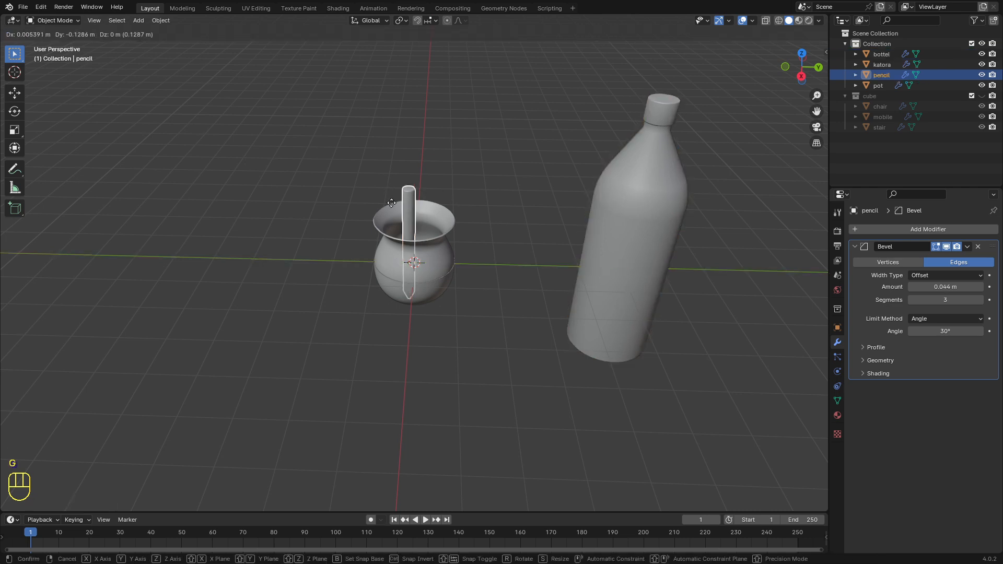
pyautogui.press('y')
pyautogui.click(396, 243)
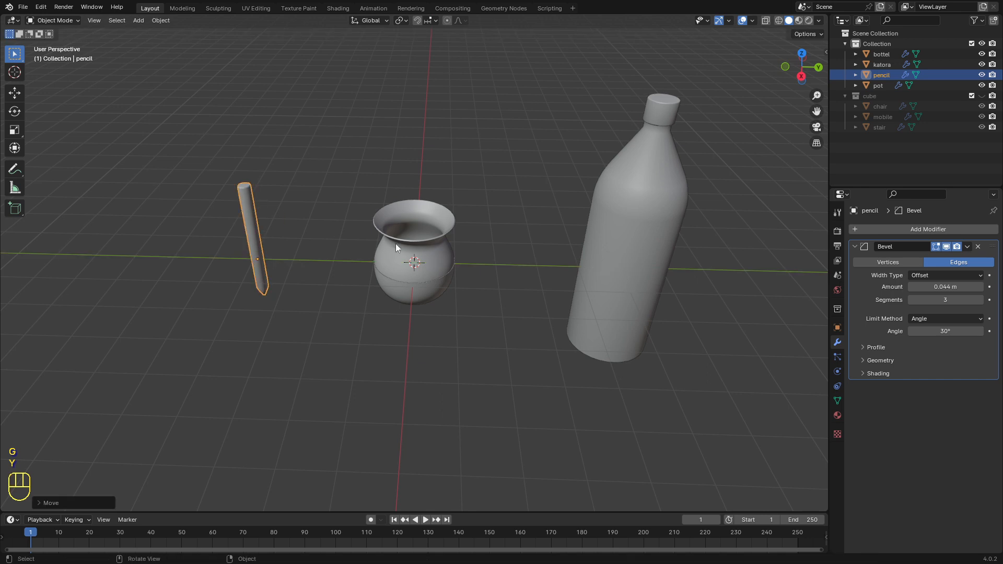
# Move the katora bowl out of the pot to an open spot behind it.
pyautogui.click(418, 293)
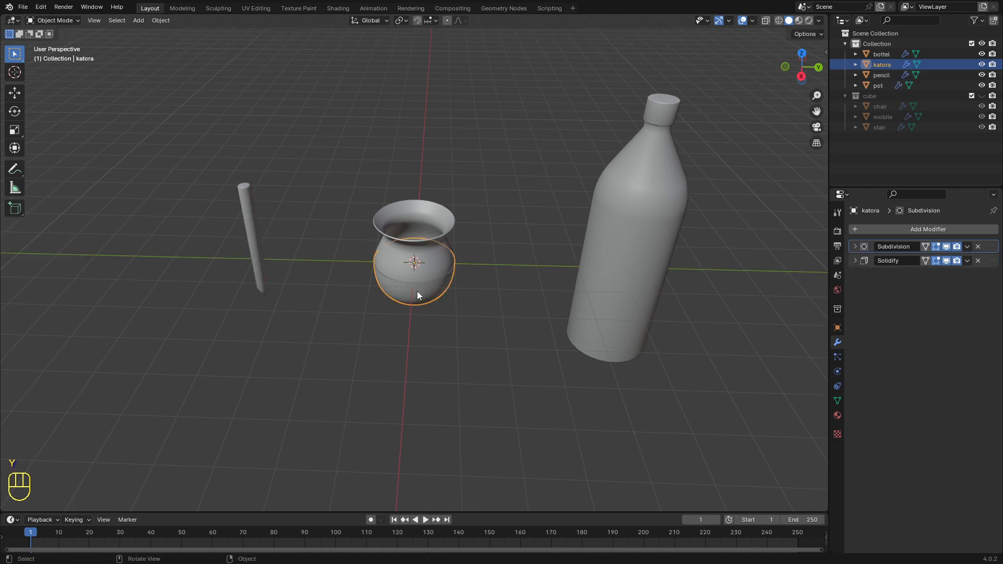
pyautogui.press('g')
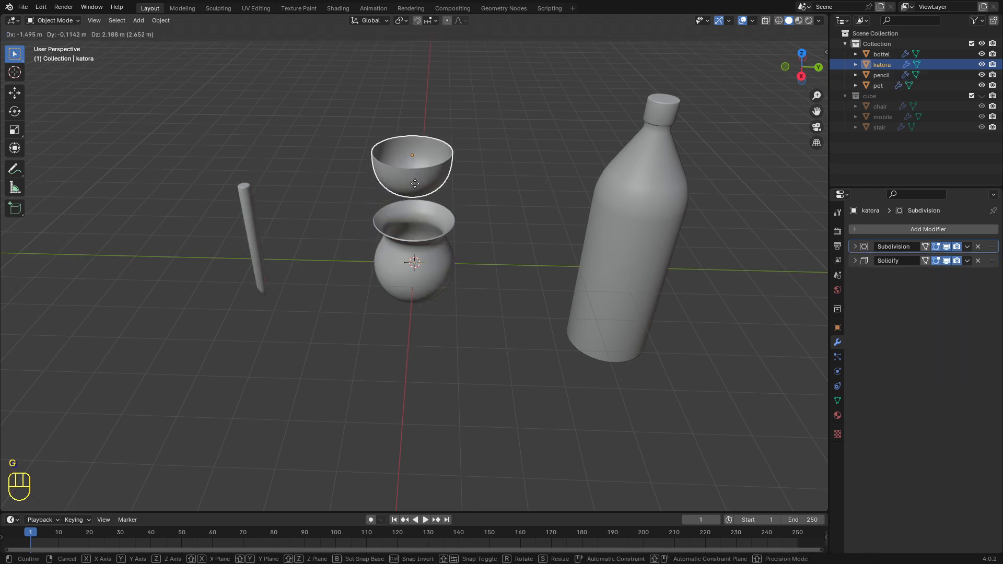
pyautogui.click(418, 178)
pyautogui.moveTo(263, 256); pyautogui.dragTo(194, 258, button='middle')
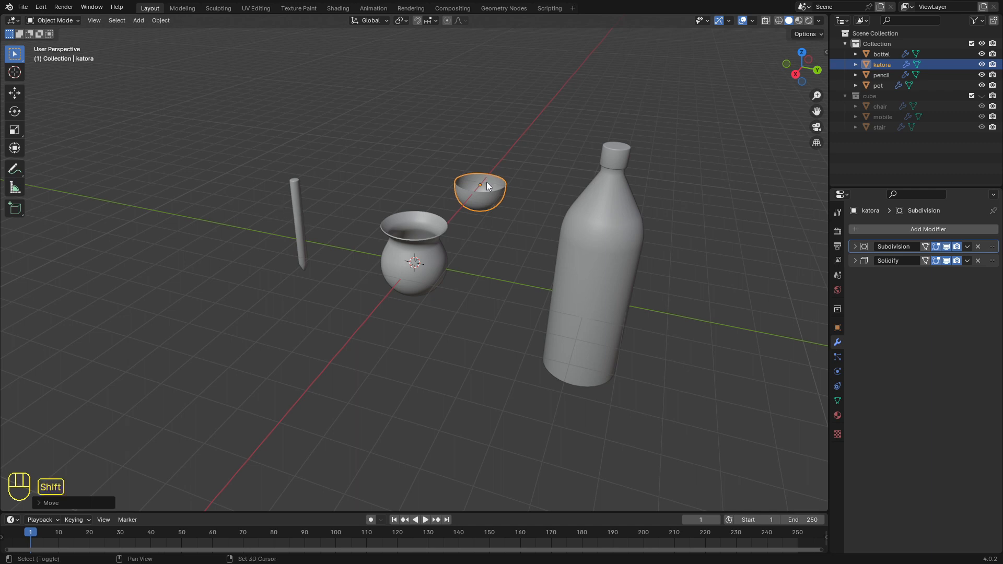
# Move the bowl, bottle and pencil together into a new collection named cylender.
pyautogui.keyDown('shift'); pyautogui.click(627, 260); pyautogui.keyUp('shift')
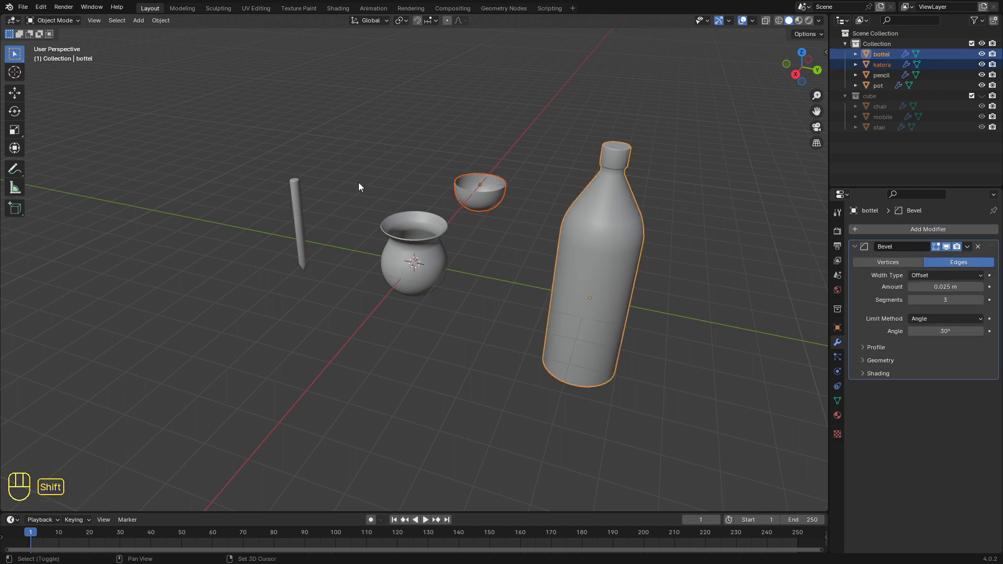
pyautogui.keyDown('shift'); pyautogui.click(298, 212); pyautogui.keyUp('shift')
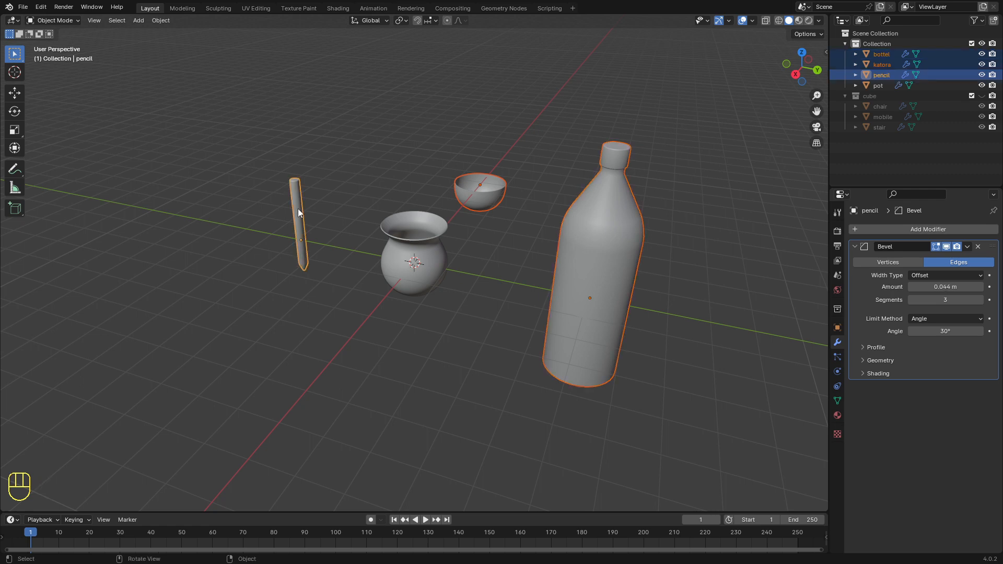
pyautogui.press('m')
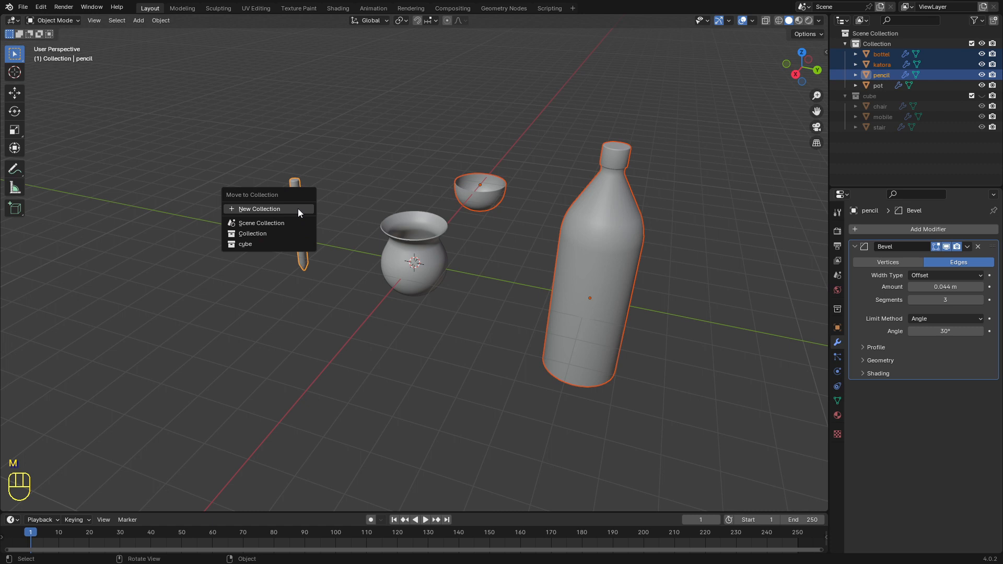
pyautogui.click(269, 208)
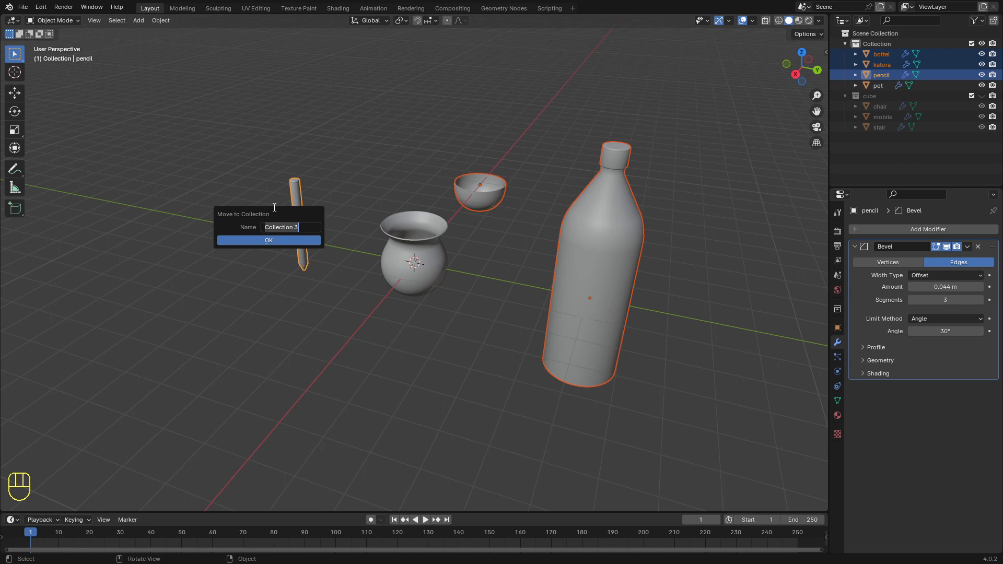
pyautogui.write('cylender')
pyautogui.press('Return')
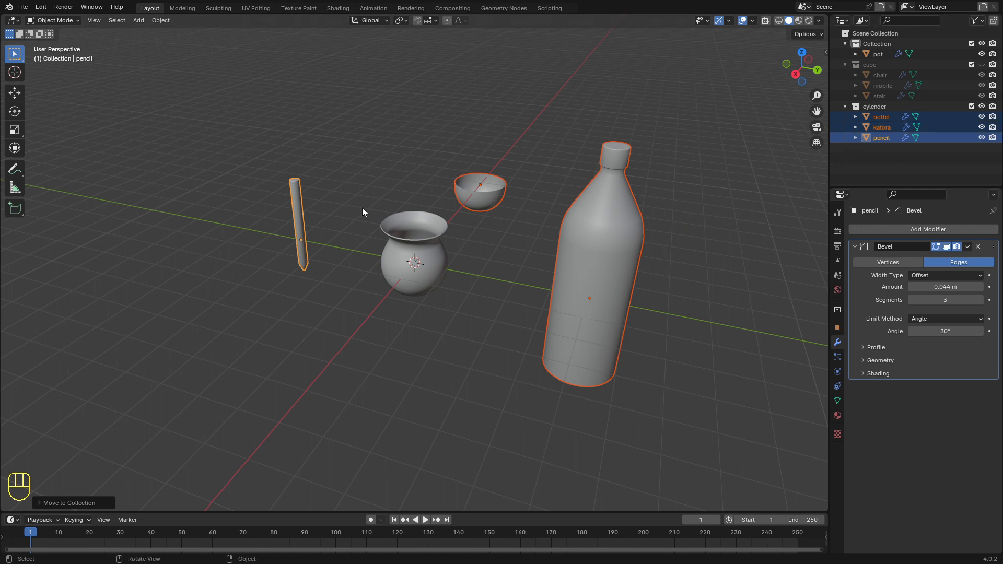
# Hide the cylender collection in the viewport, leaving only the pot on display.
pyautogui.click(982, 106)
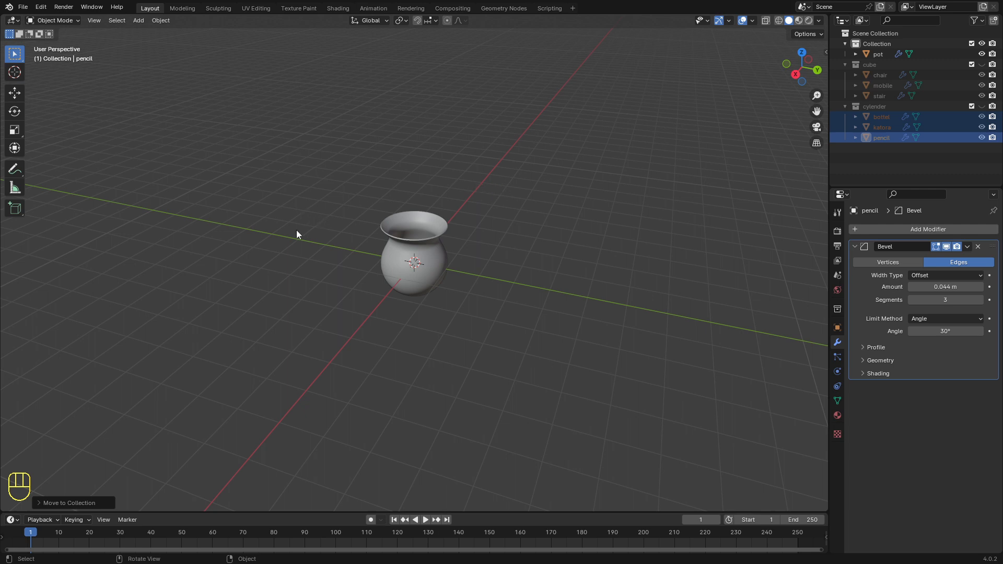
pyautogui.scroll(2, 464, 286)
pyautogui.moveTo(459, 288); pyautogui.dragTo(502, 283, button='middle')
pyautogui.scroll(2, 351, 262)
pyautogui.scroll(-1, 351, 261)
pyautogui.moveTo(351, 262); pyautogui.dragTo(330, 264, button='middle')
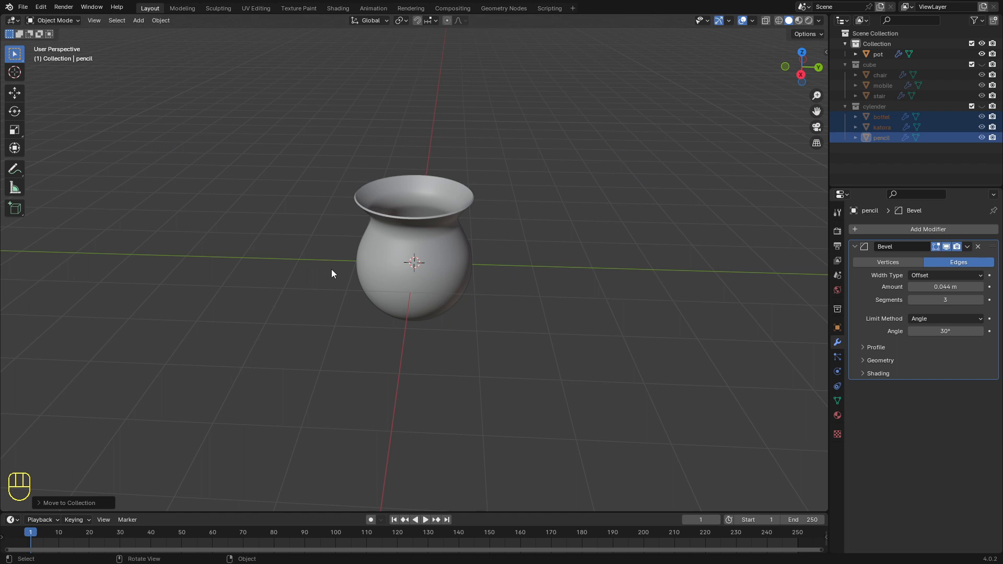
pyautogui.scroll(-2, 332, 270)
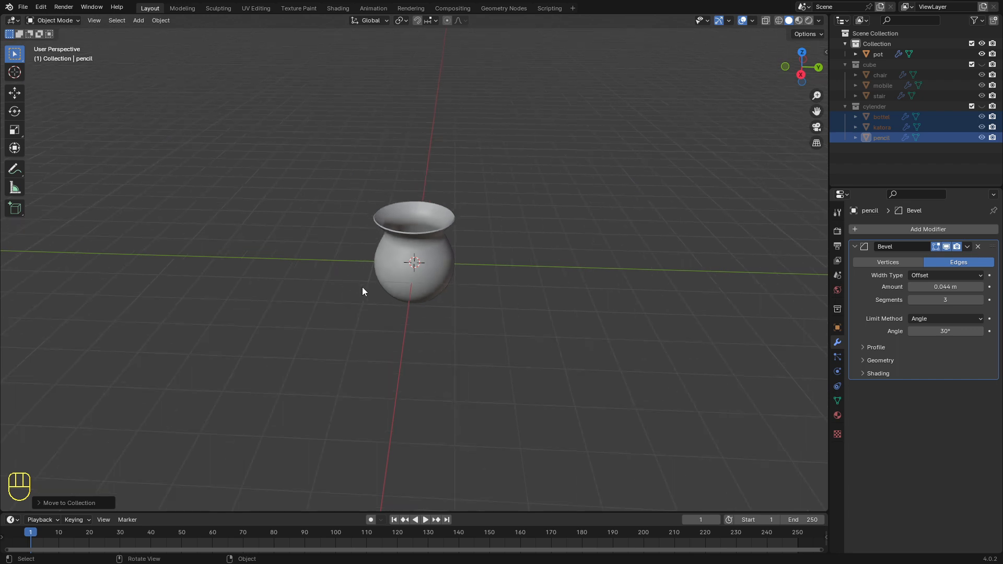